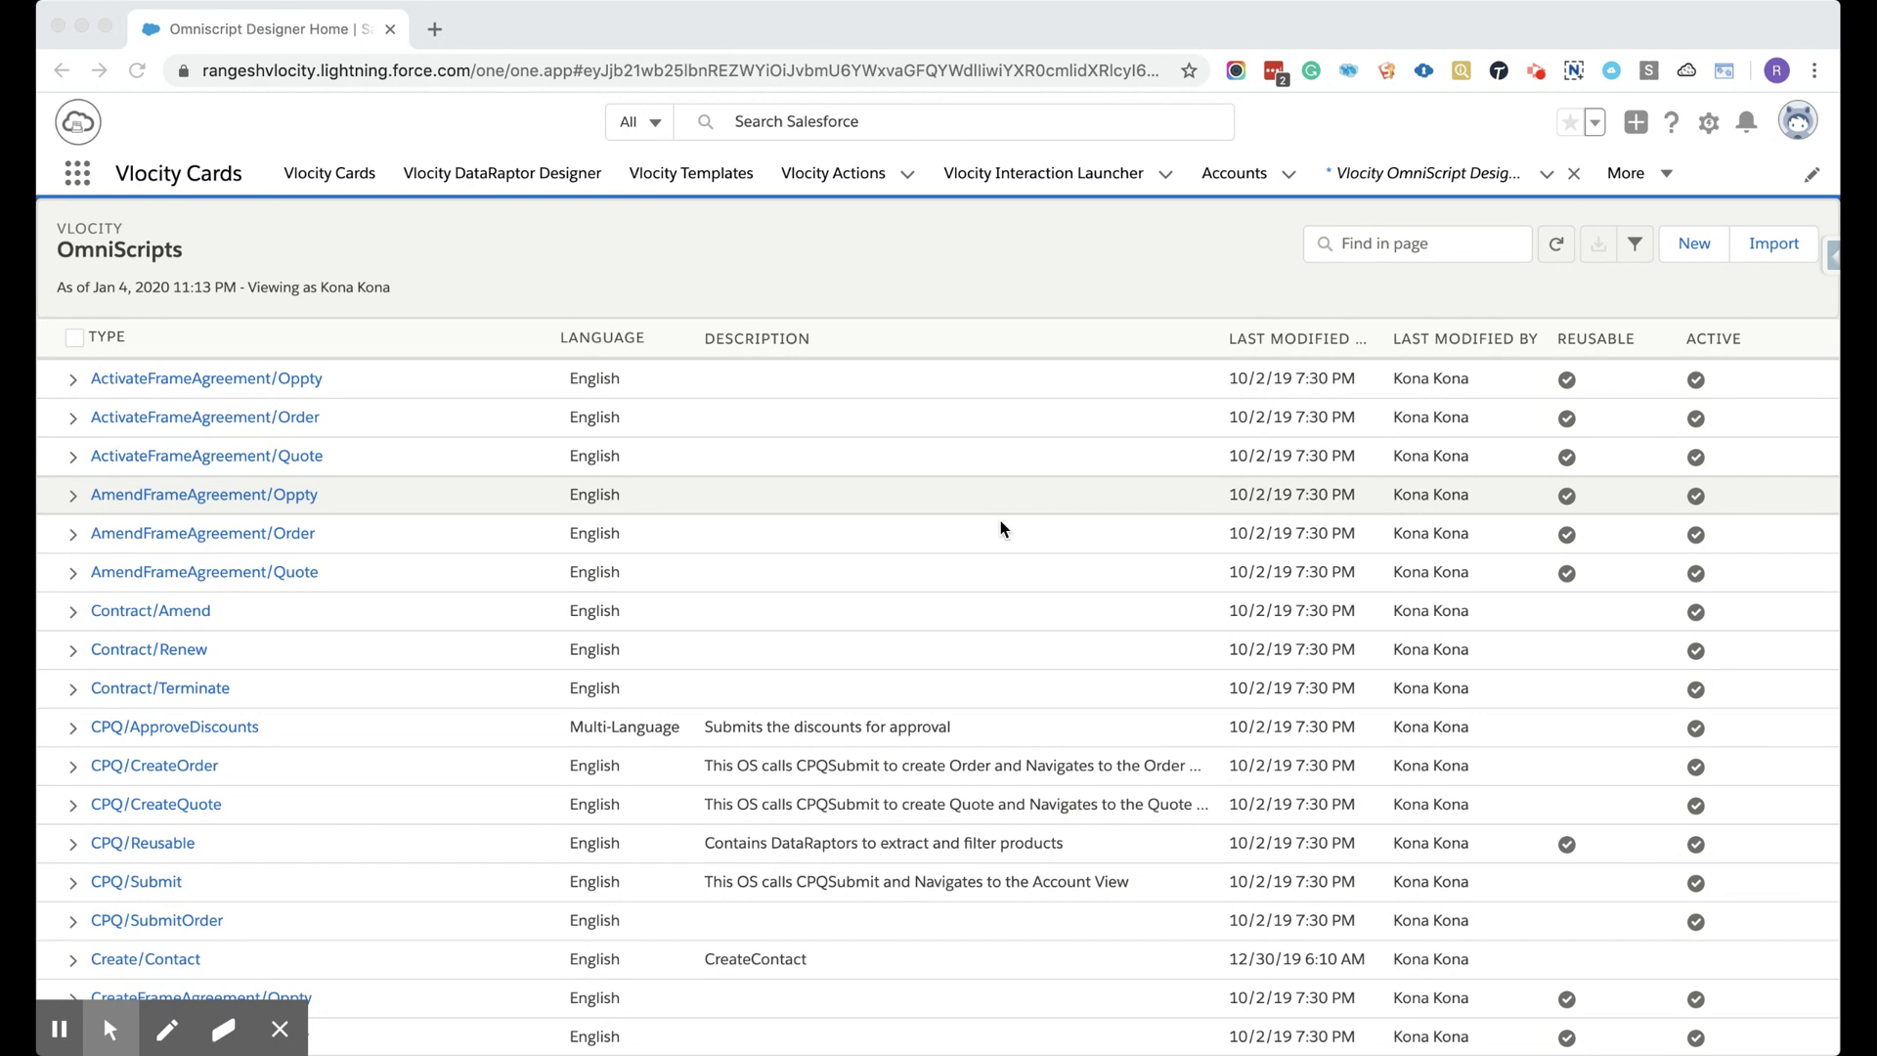
# Create a new OmniScript named "Create Contact New" with the description "Create Contact Record".
pyautogui.click(1698, 251)
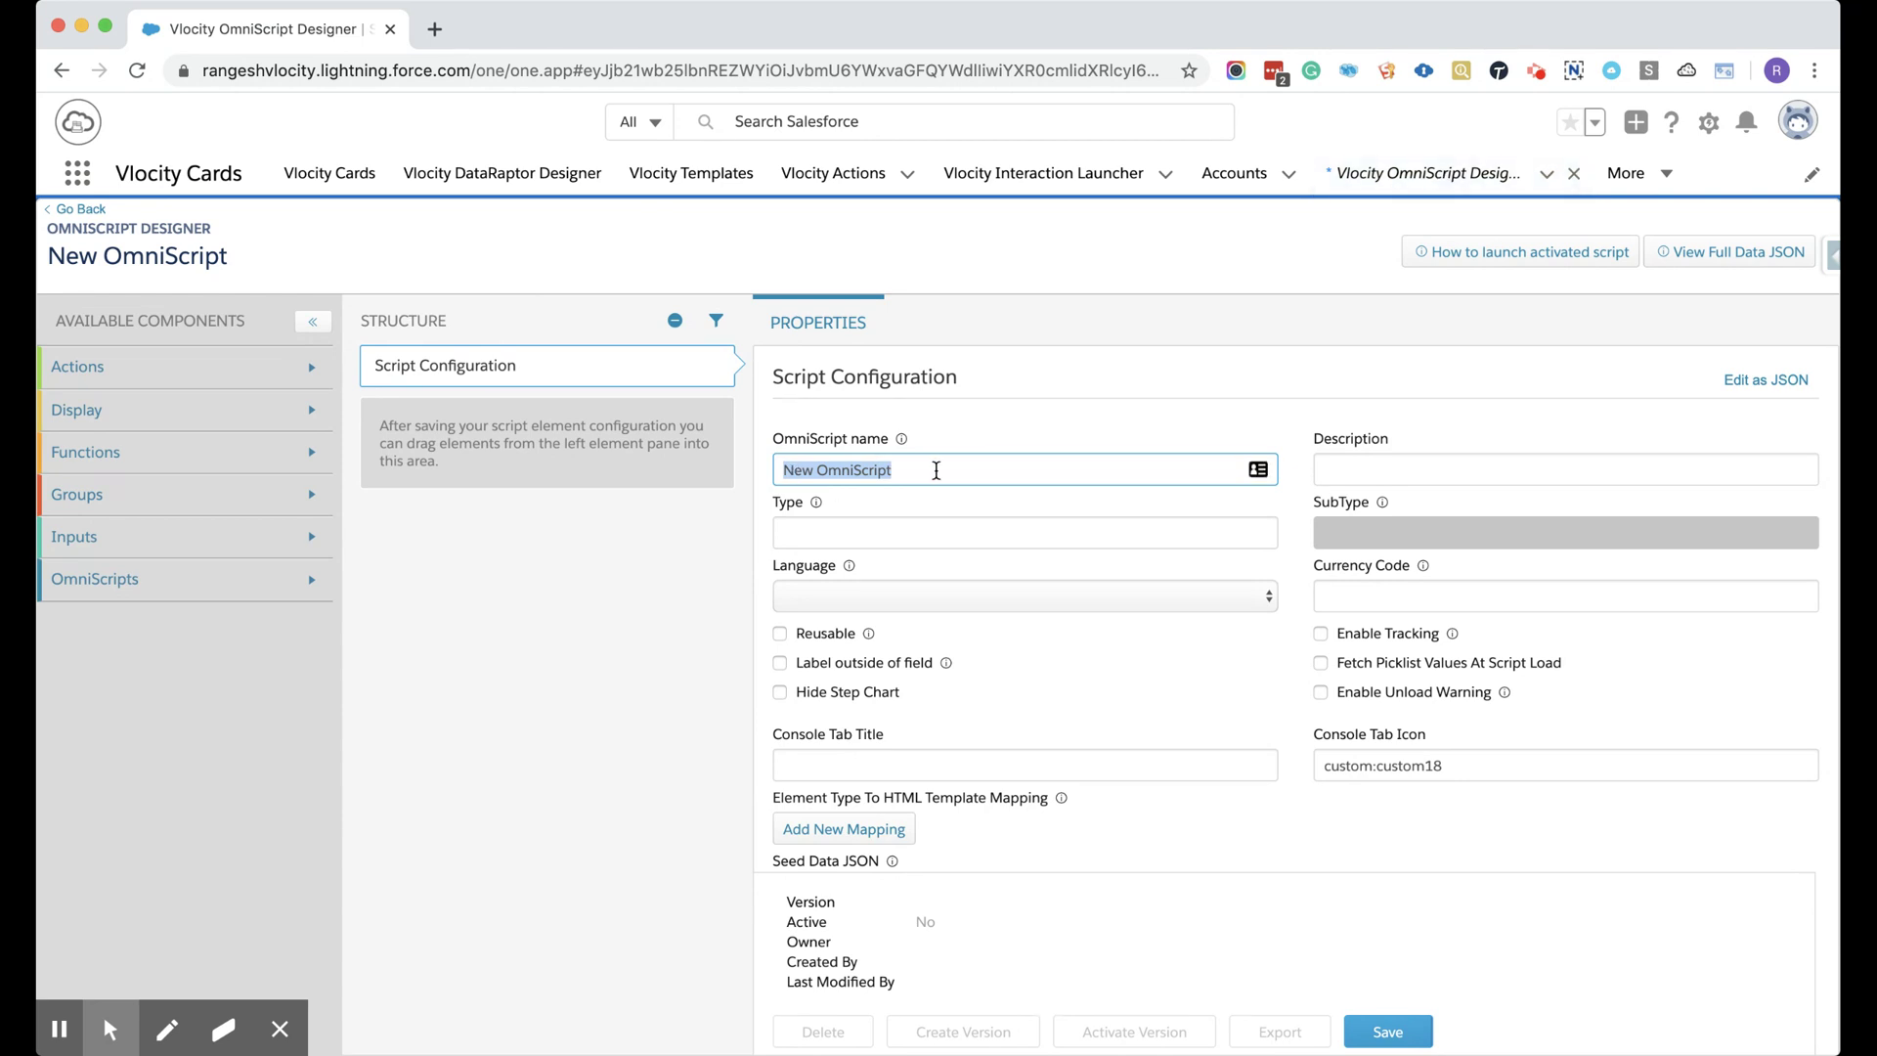
pyautogui.write('Create Cont')
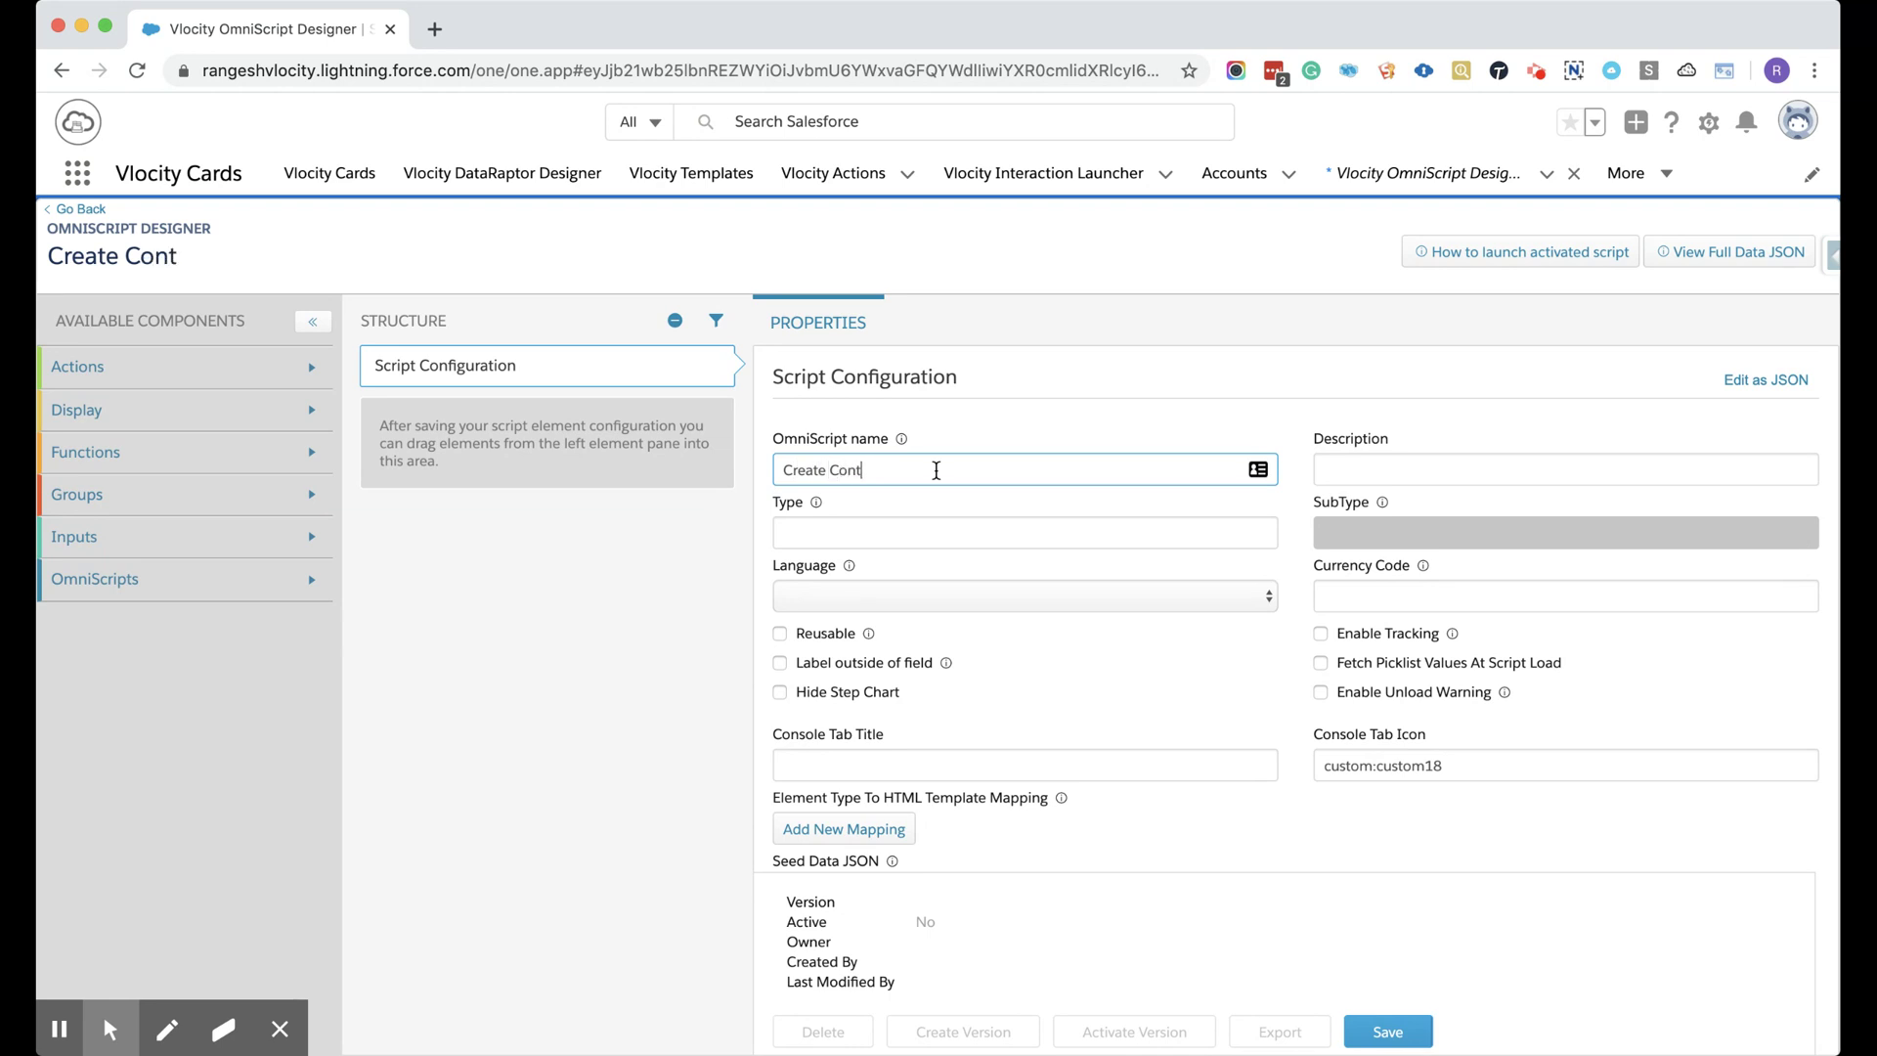
pyautogui.write('act New')
pyautogui.press('Tab')
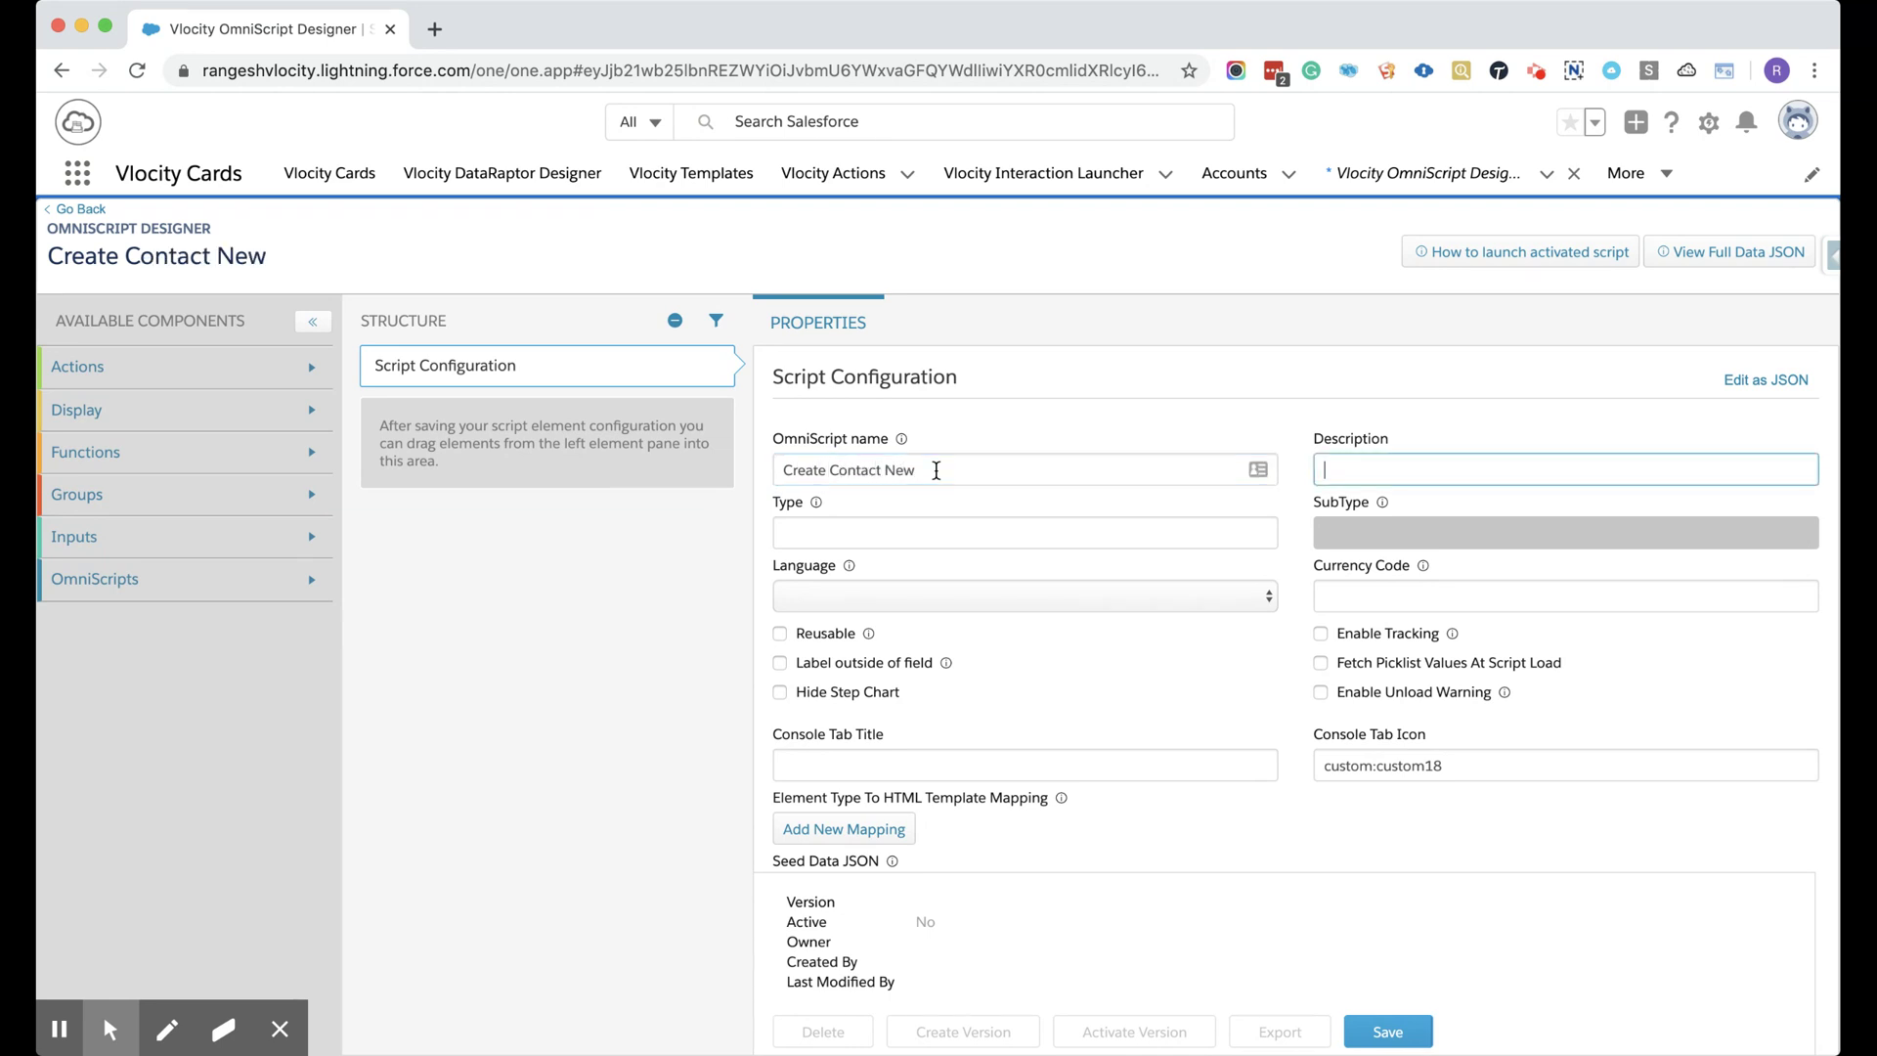
pyautogui.press('Tab')
pyautogui.hotkey('shift', 'Tab')
pyautogui.write('C')
# Set the OmniScript's type to "Create" and its subtype to "New Contact".
pyautogui.click(876, 532)
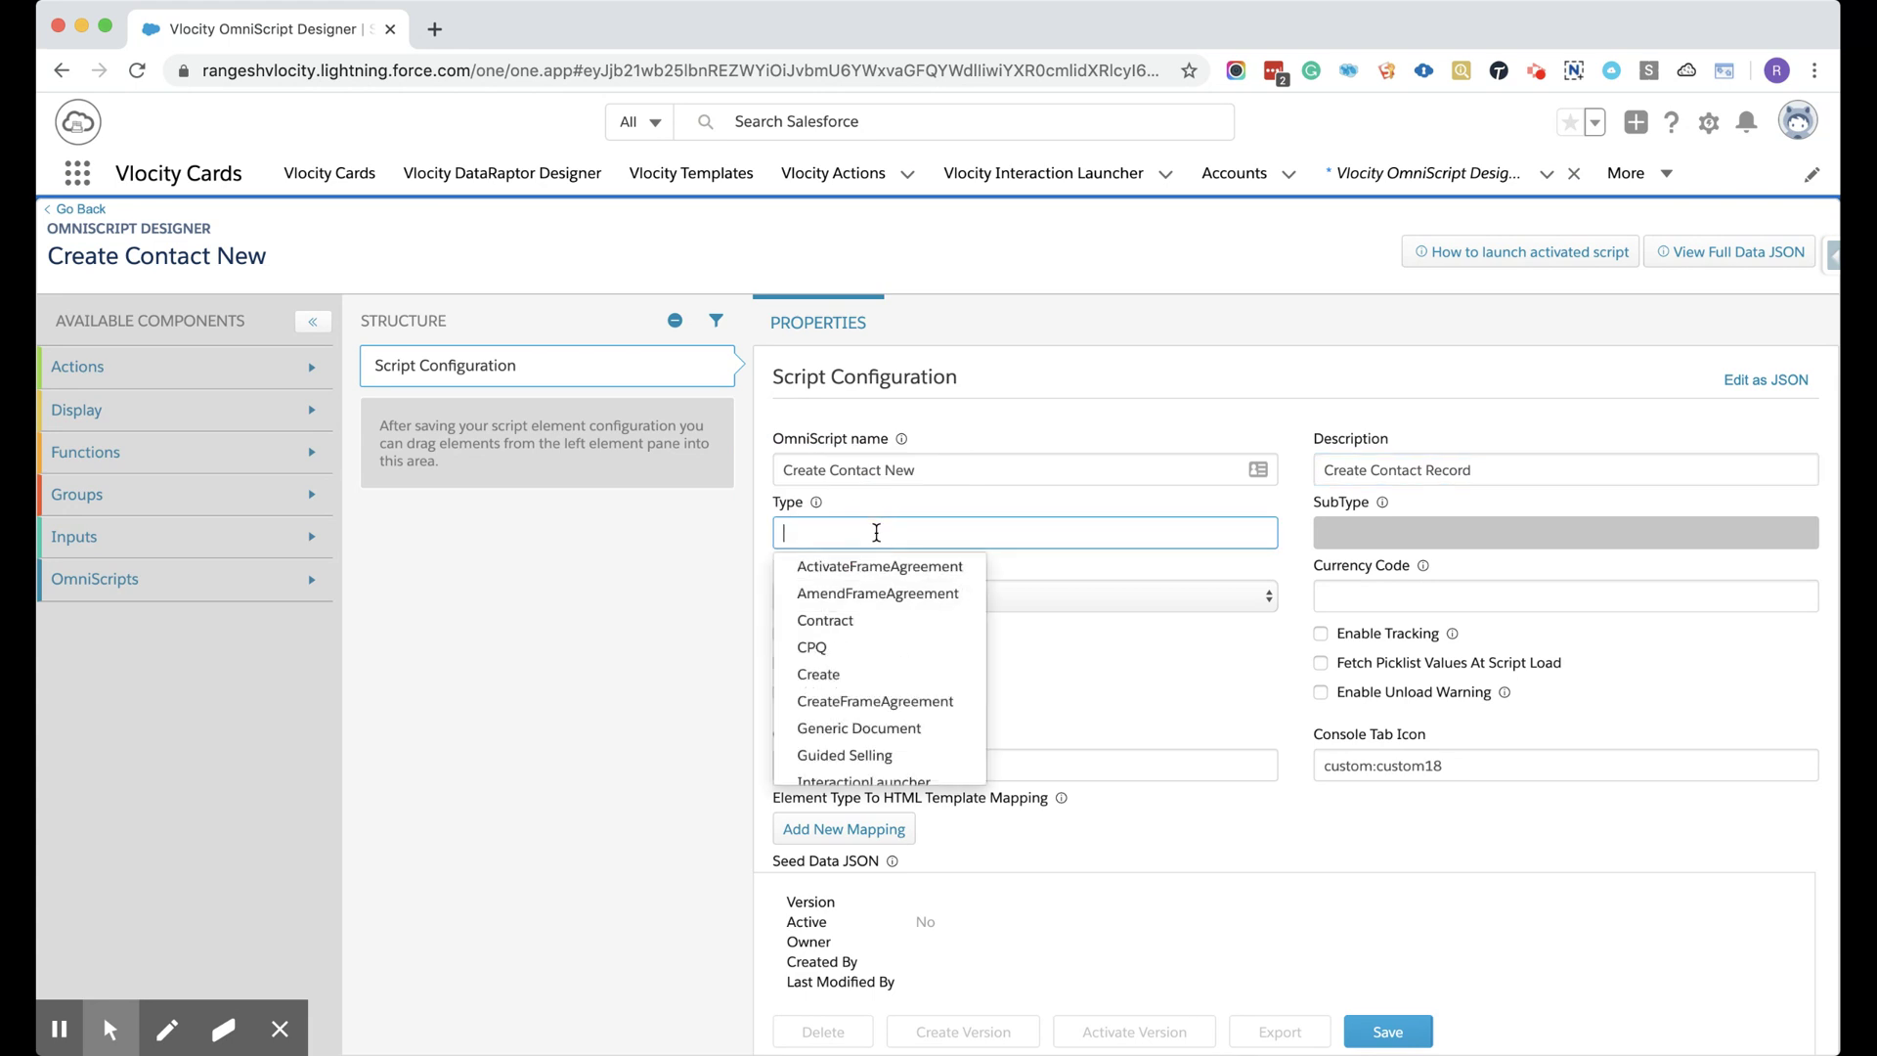
pyautogui.write('Create ')
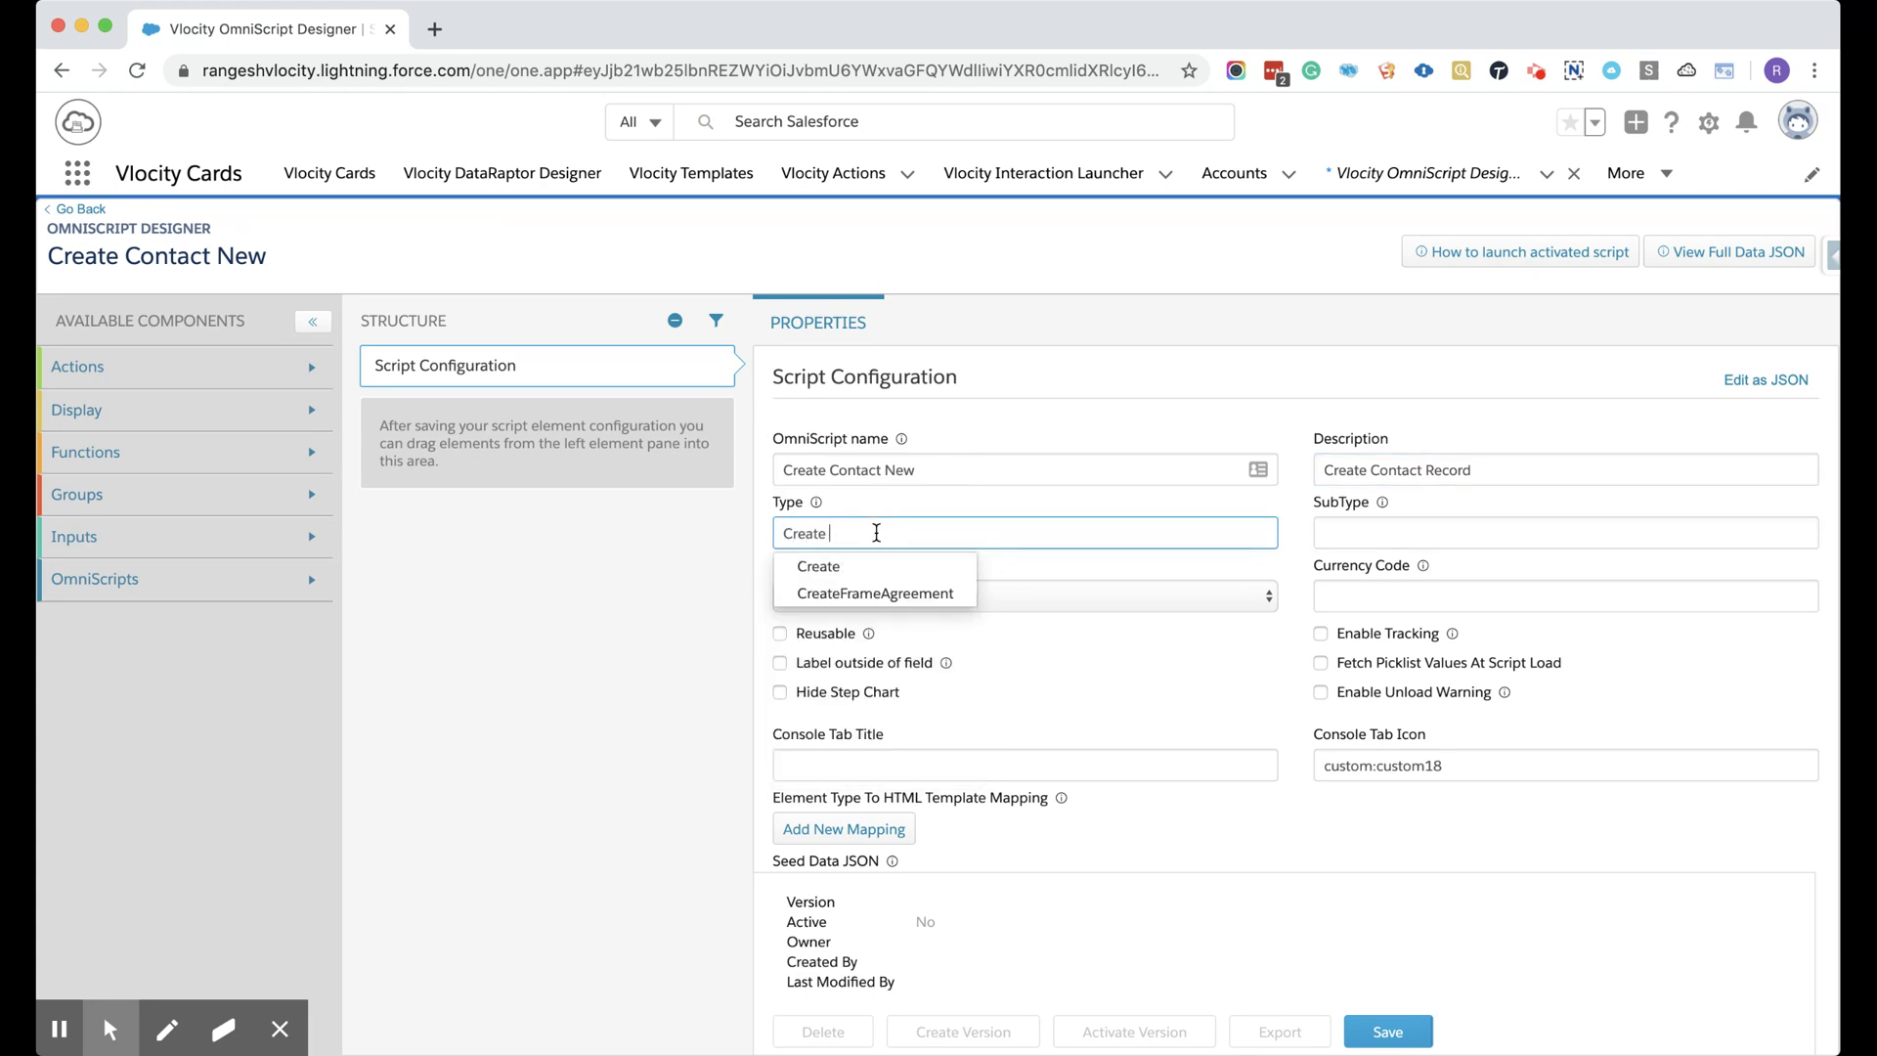
pyautogui.write('Contac')
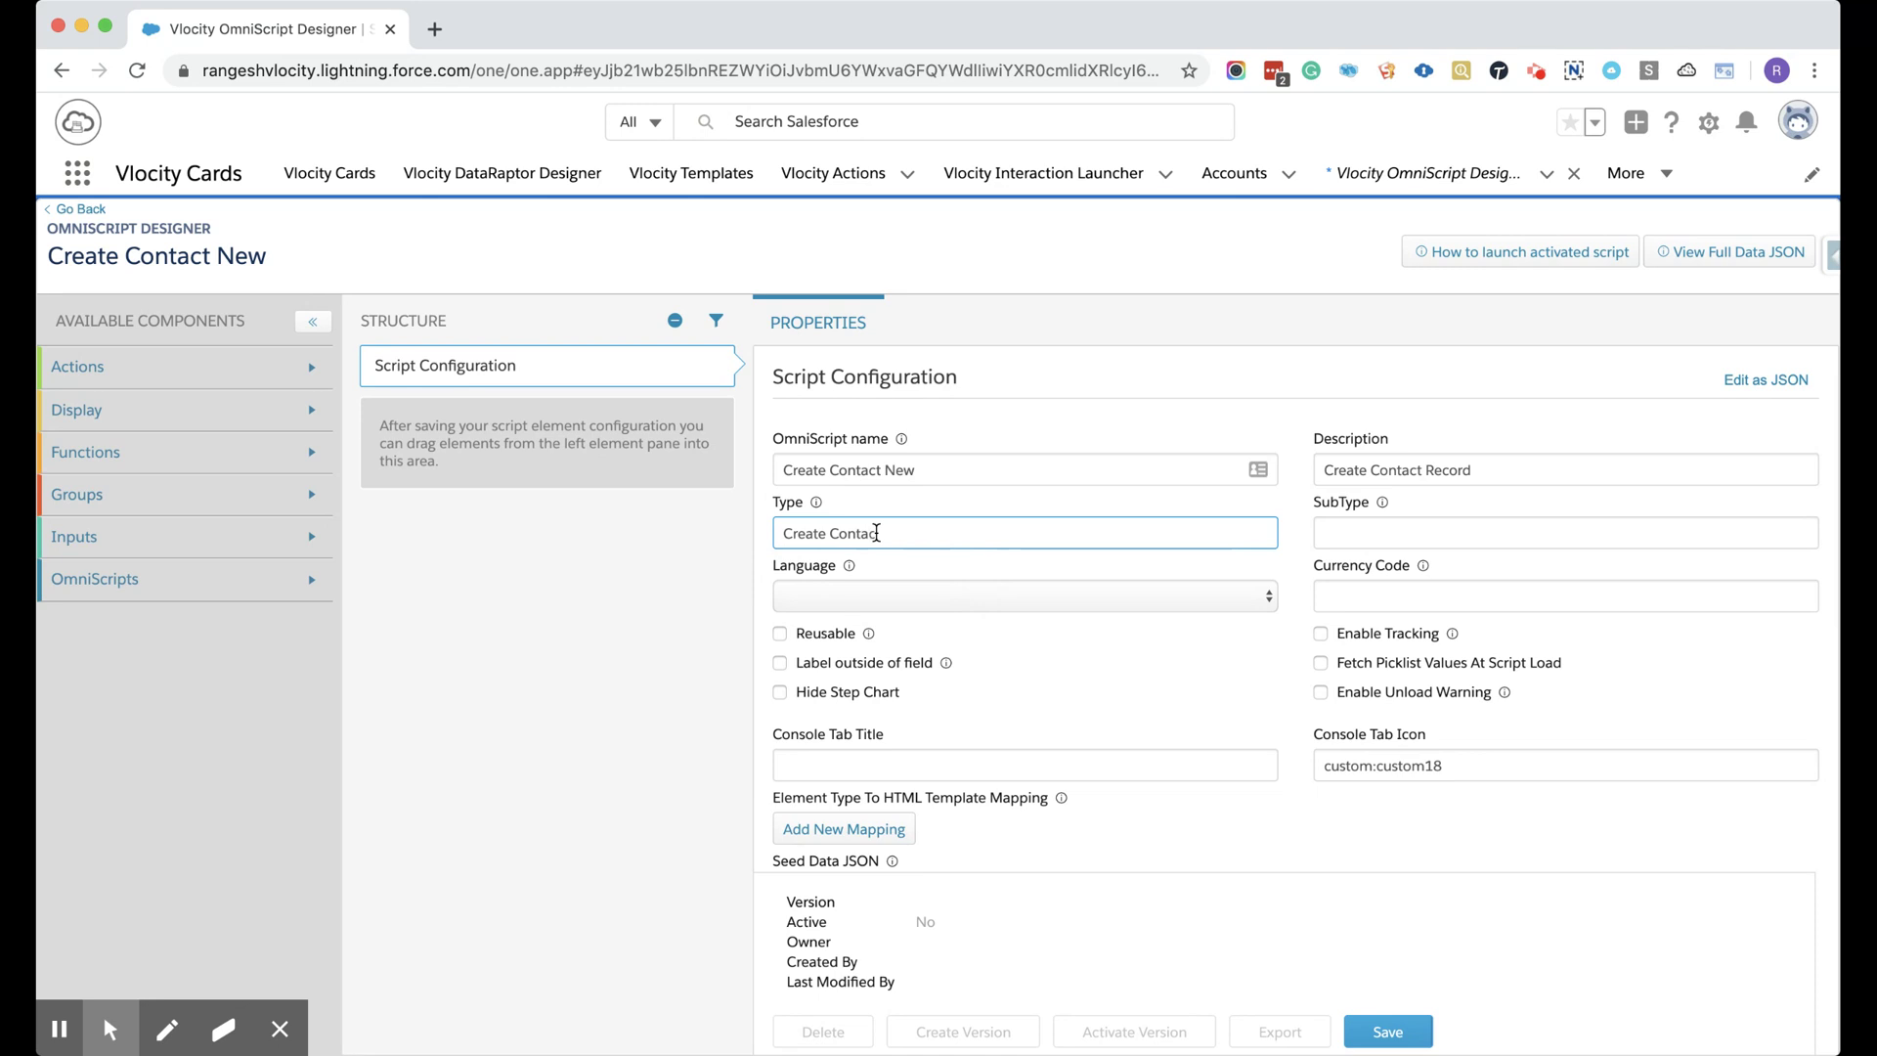
pyautogui.press('Tab')
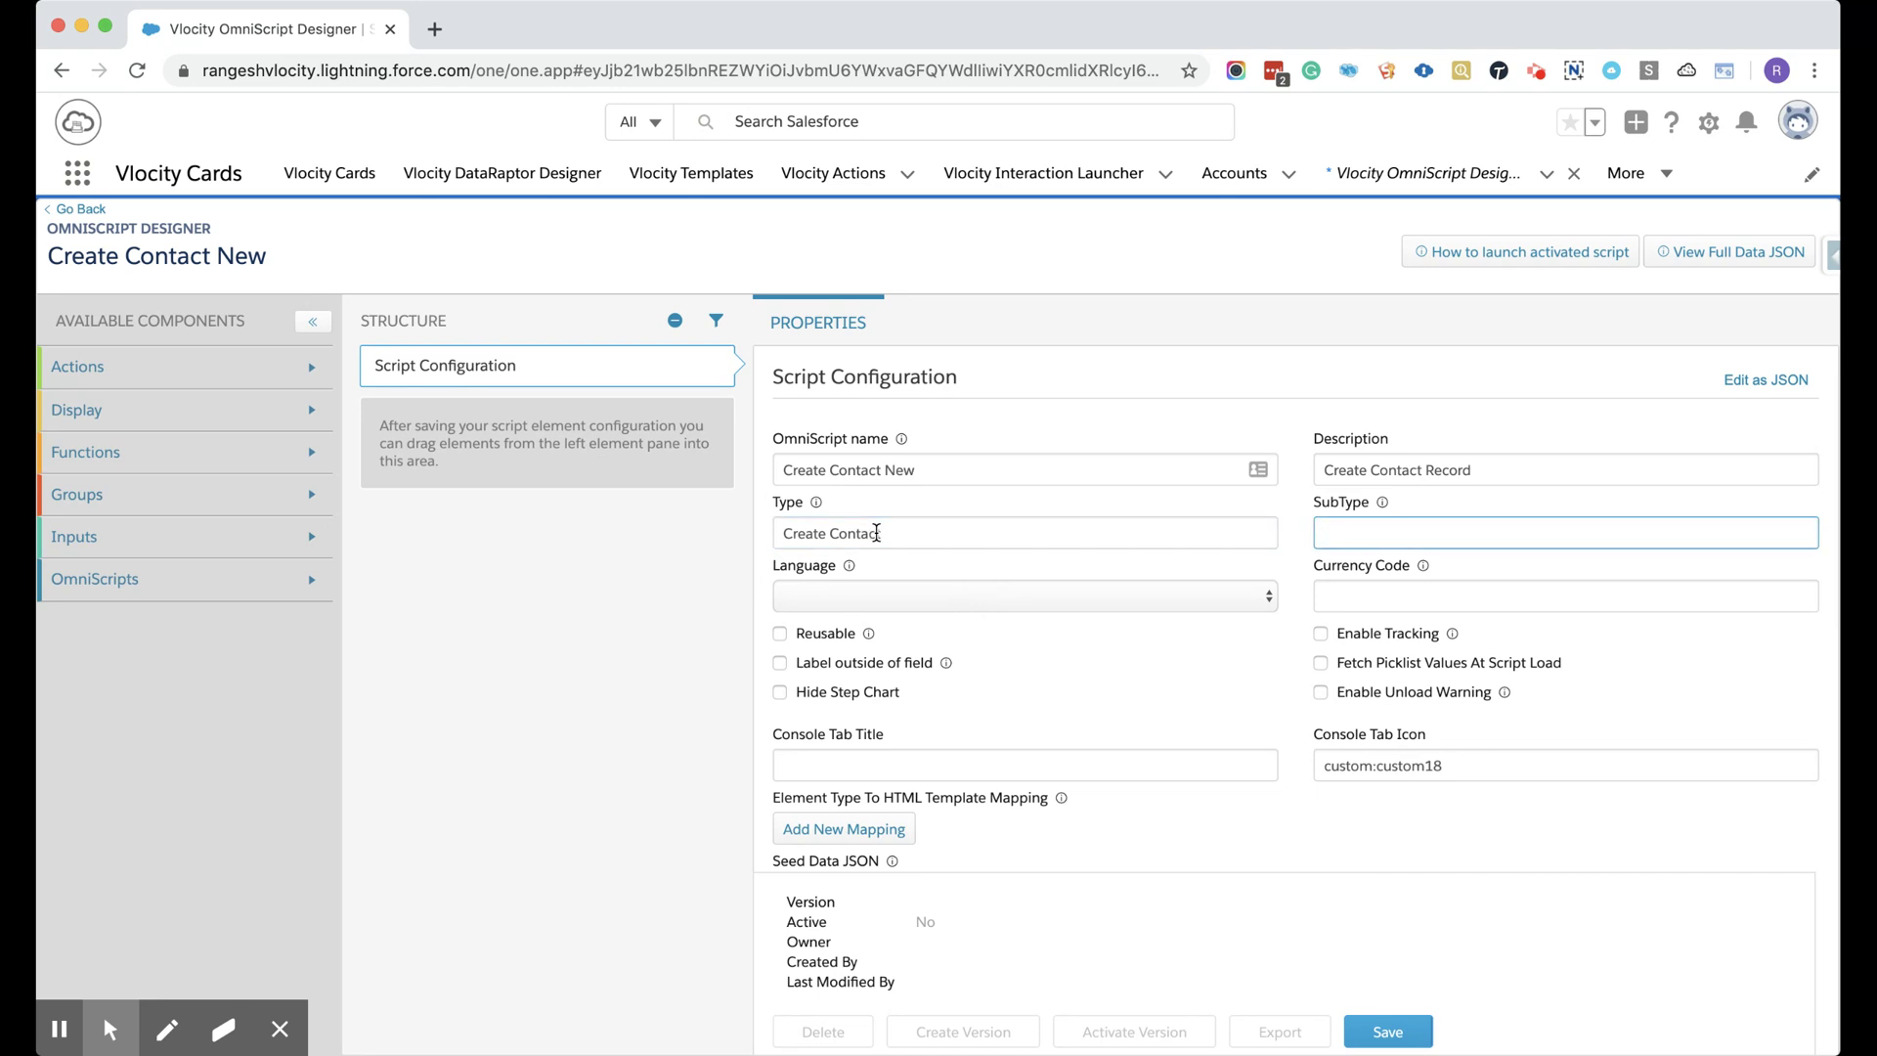
pyautogui.hotkey('shift', 'Tab')
pyautogui.write('Create')
pyautogui.press('Tab')
pyautogui.write('Contact New')
pyautogui.press('BackSpace')
pyautogui.press('BackSpace')
pyautogui.press('BackSpace')
pyautogui.press('BackSpace')
pyautogui.press('BackSpace')
pyautogui.press('BackSpace')
pyautogui.write('New C')
# Set the script's language to English and save the OmniScript.
pyautogui.click(543, 687)
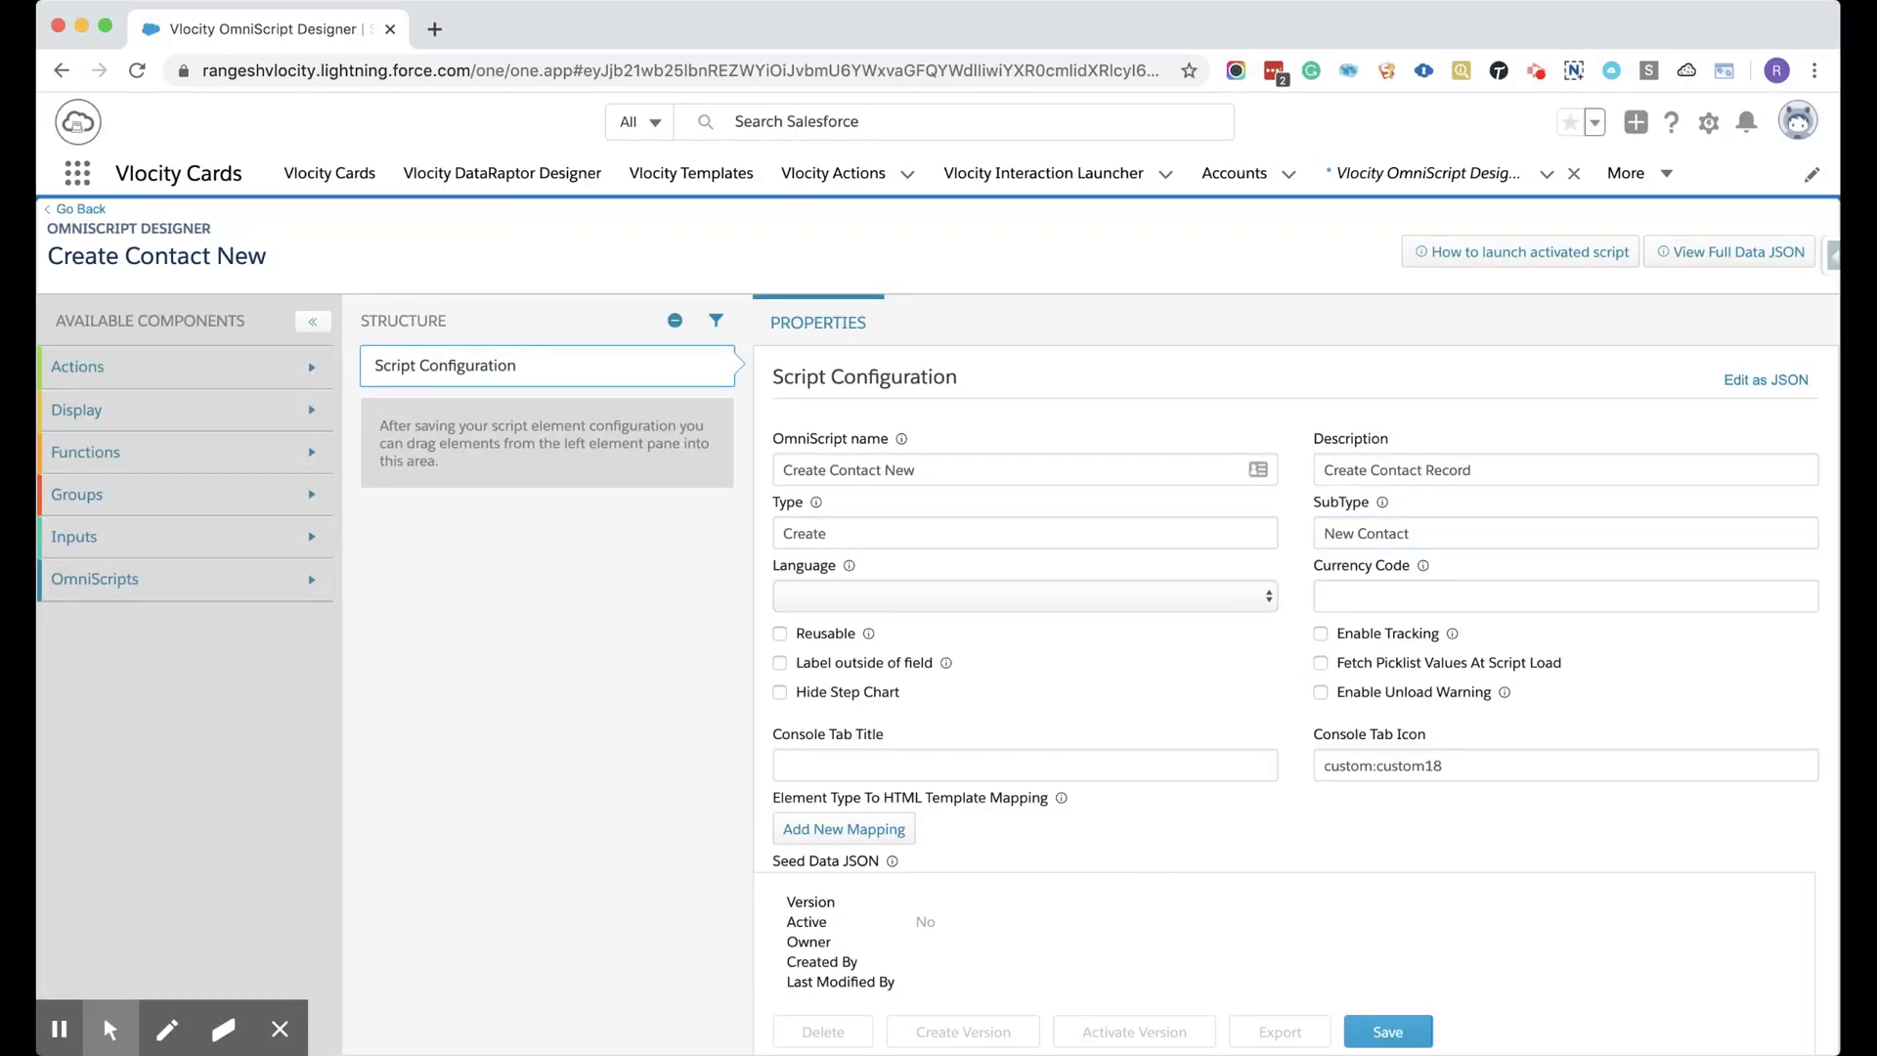
pyautogui.click(1409, 1040)
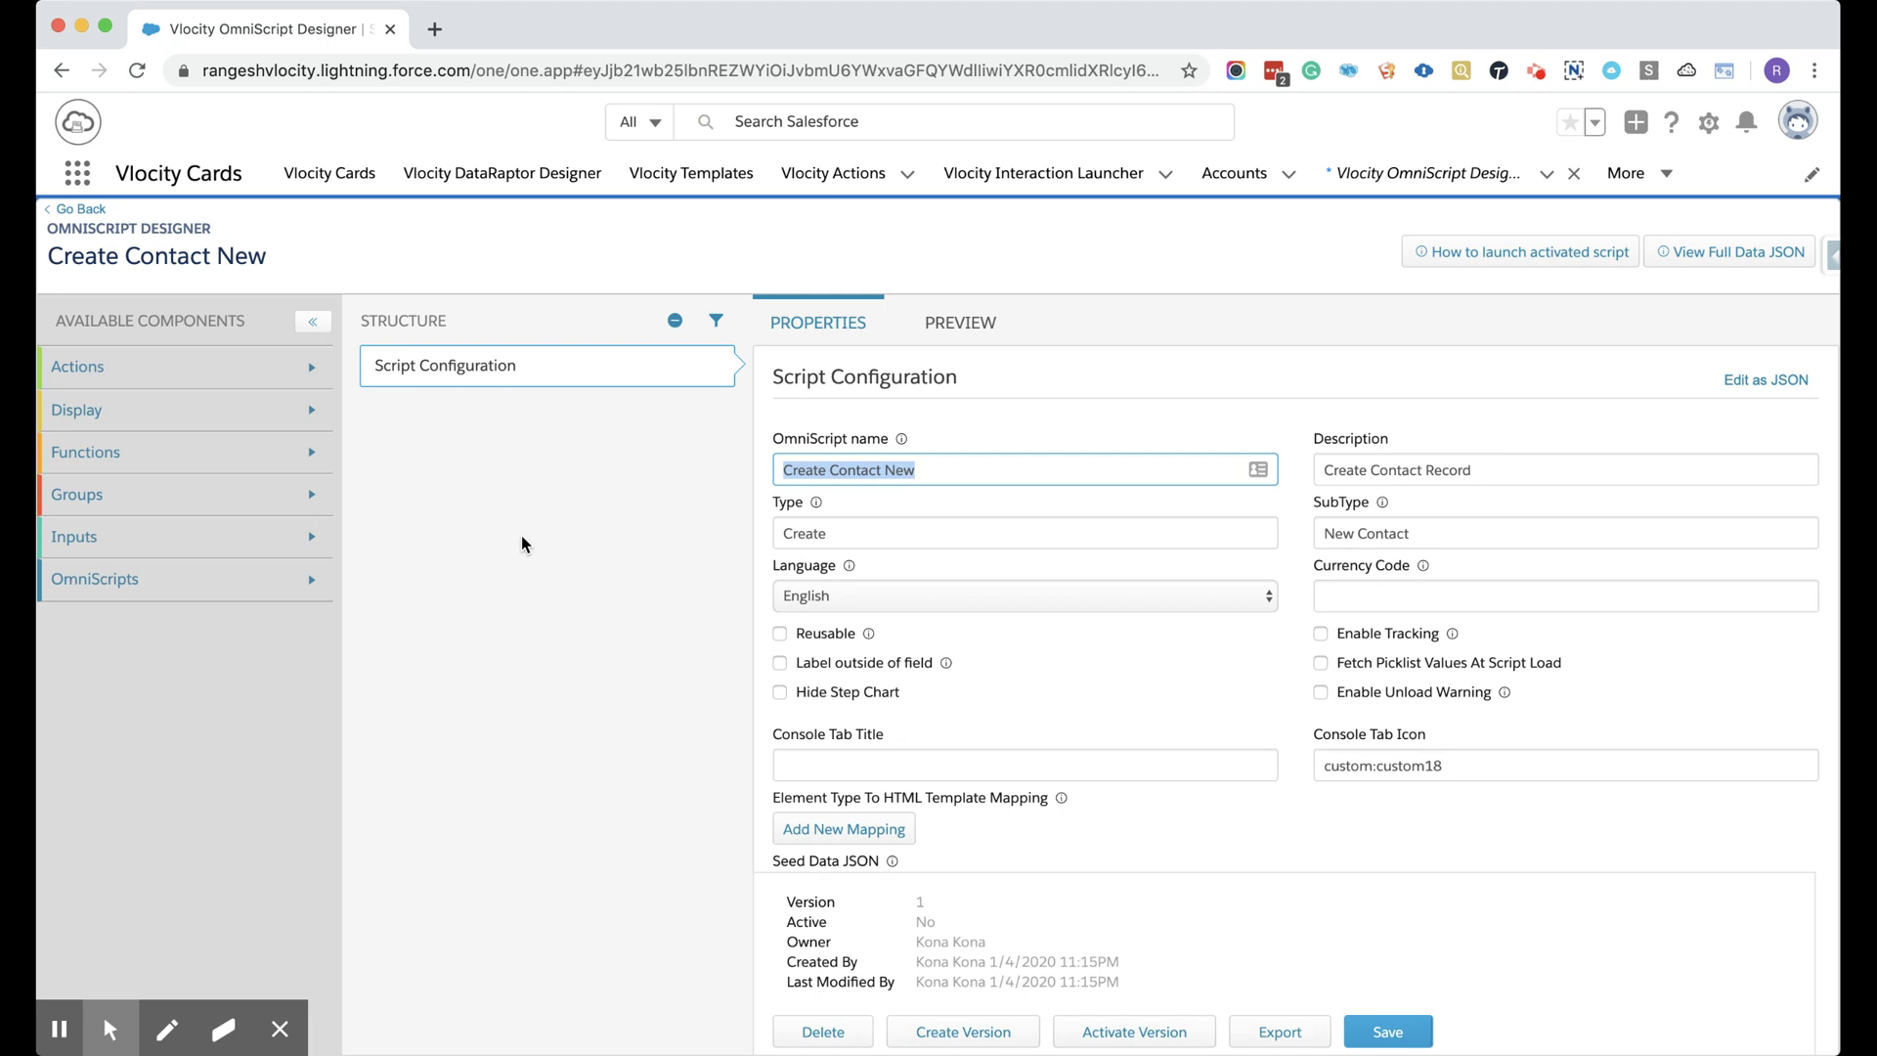
# Add a Step group element to the script structure below Script Configuration.
pyautogui.click(311, 412)
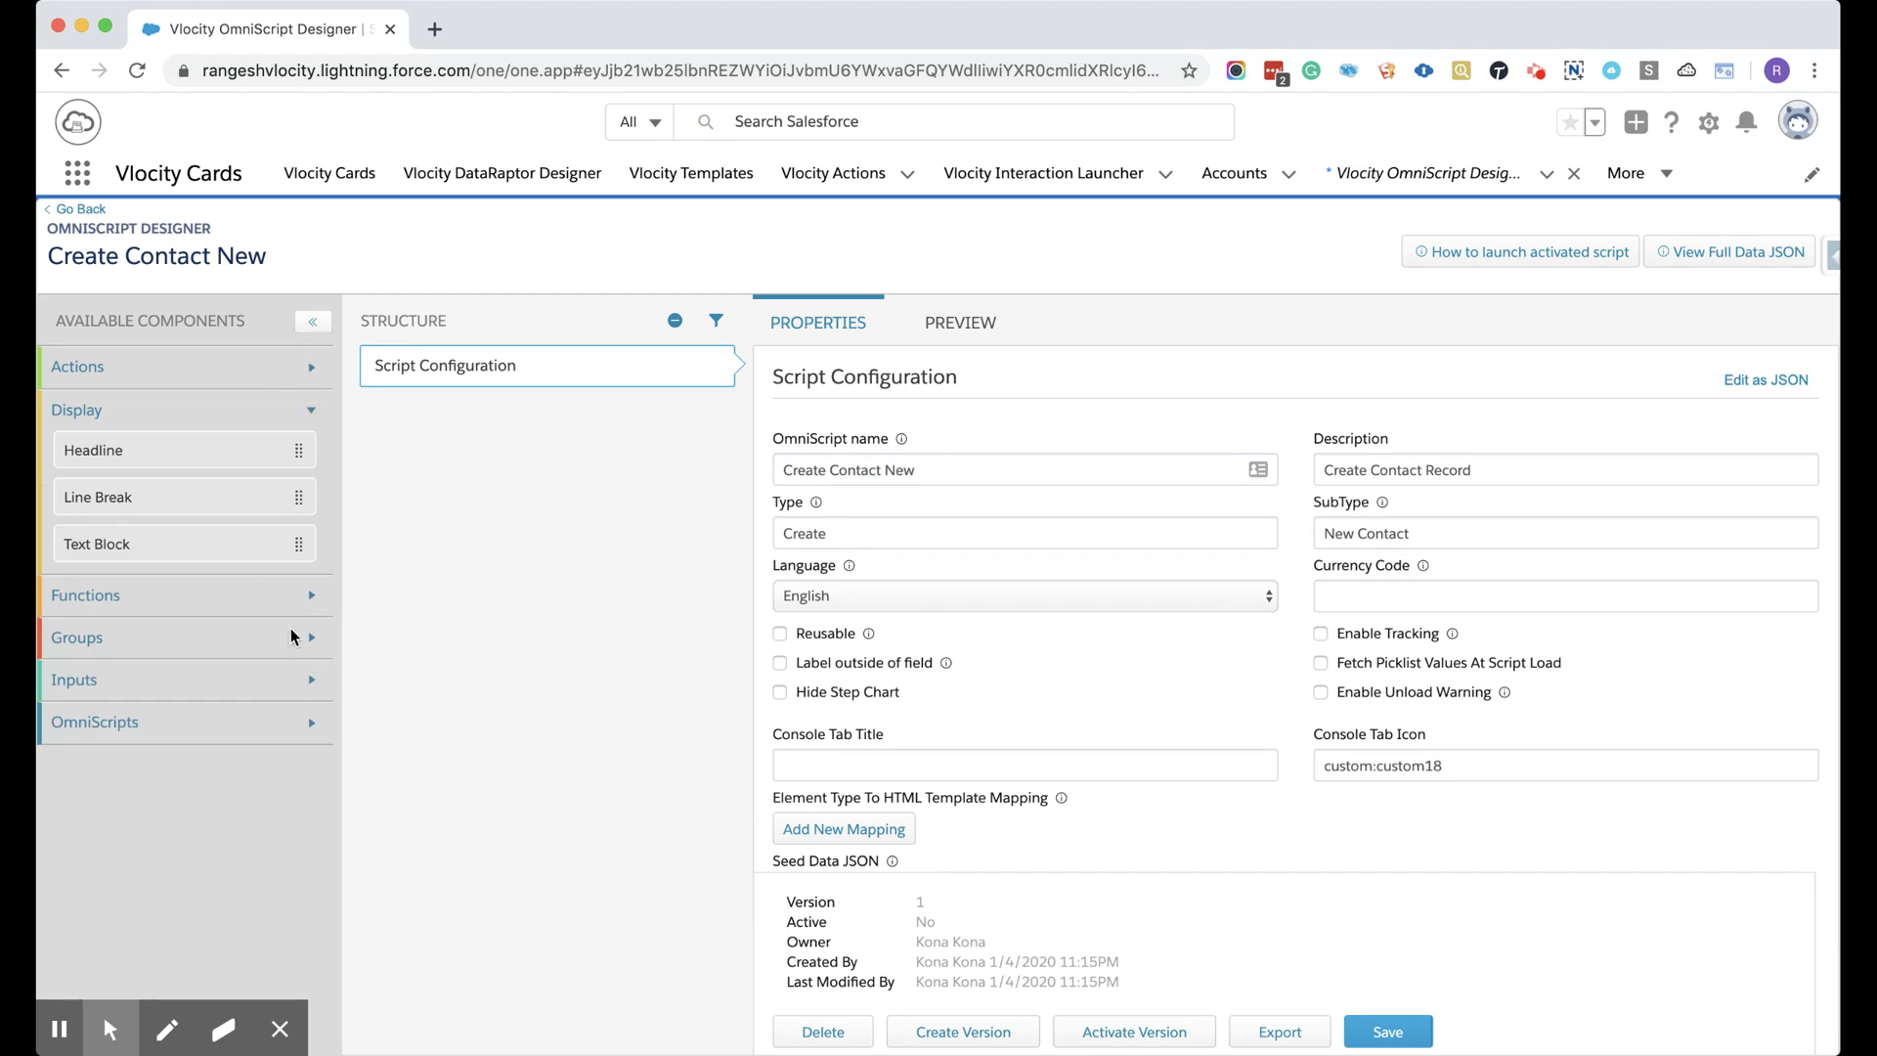
pyautogui.click(312, 638)
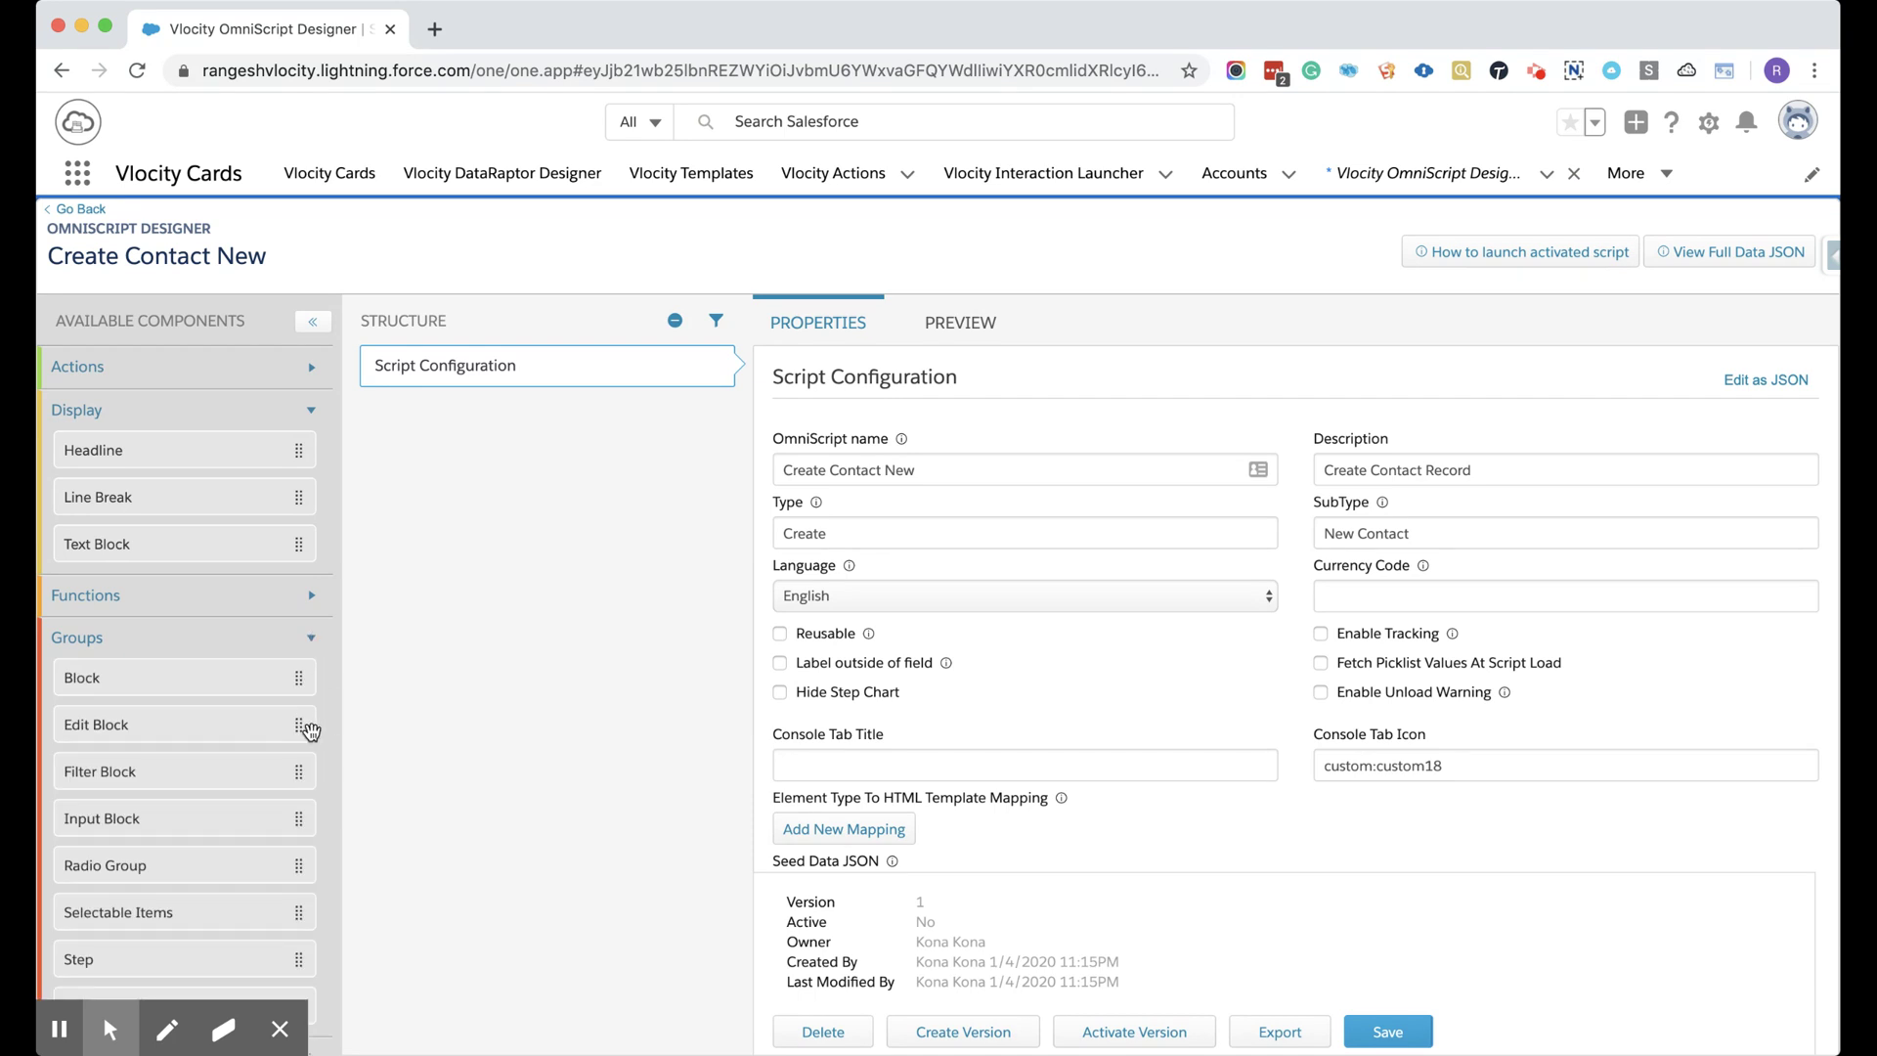
pyautogui.scroll(-1, 200, 890)
pyautogui.moveTo(311, 940); pyautogui.dragTo(628, 482)
pyautogui.click(583, 761)
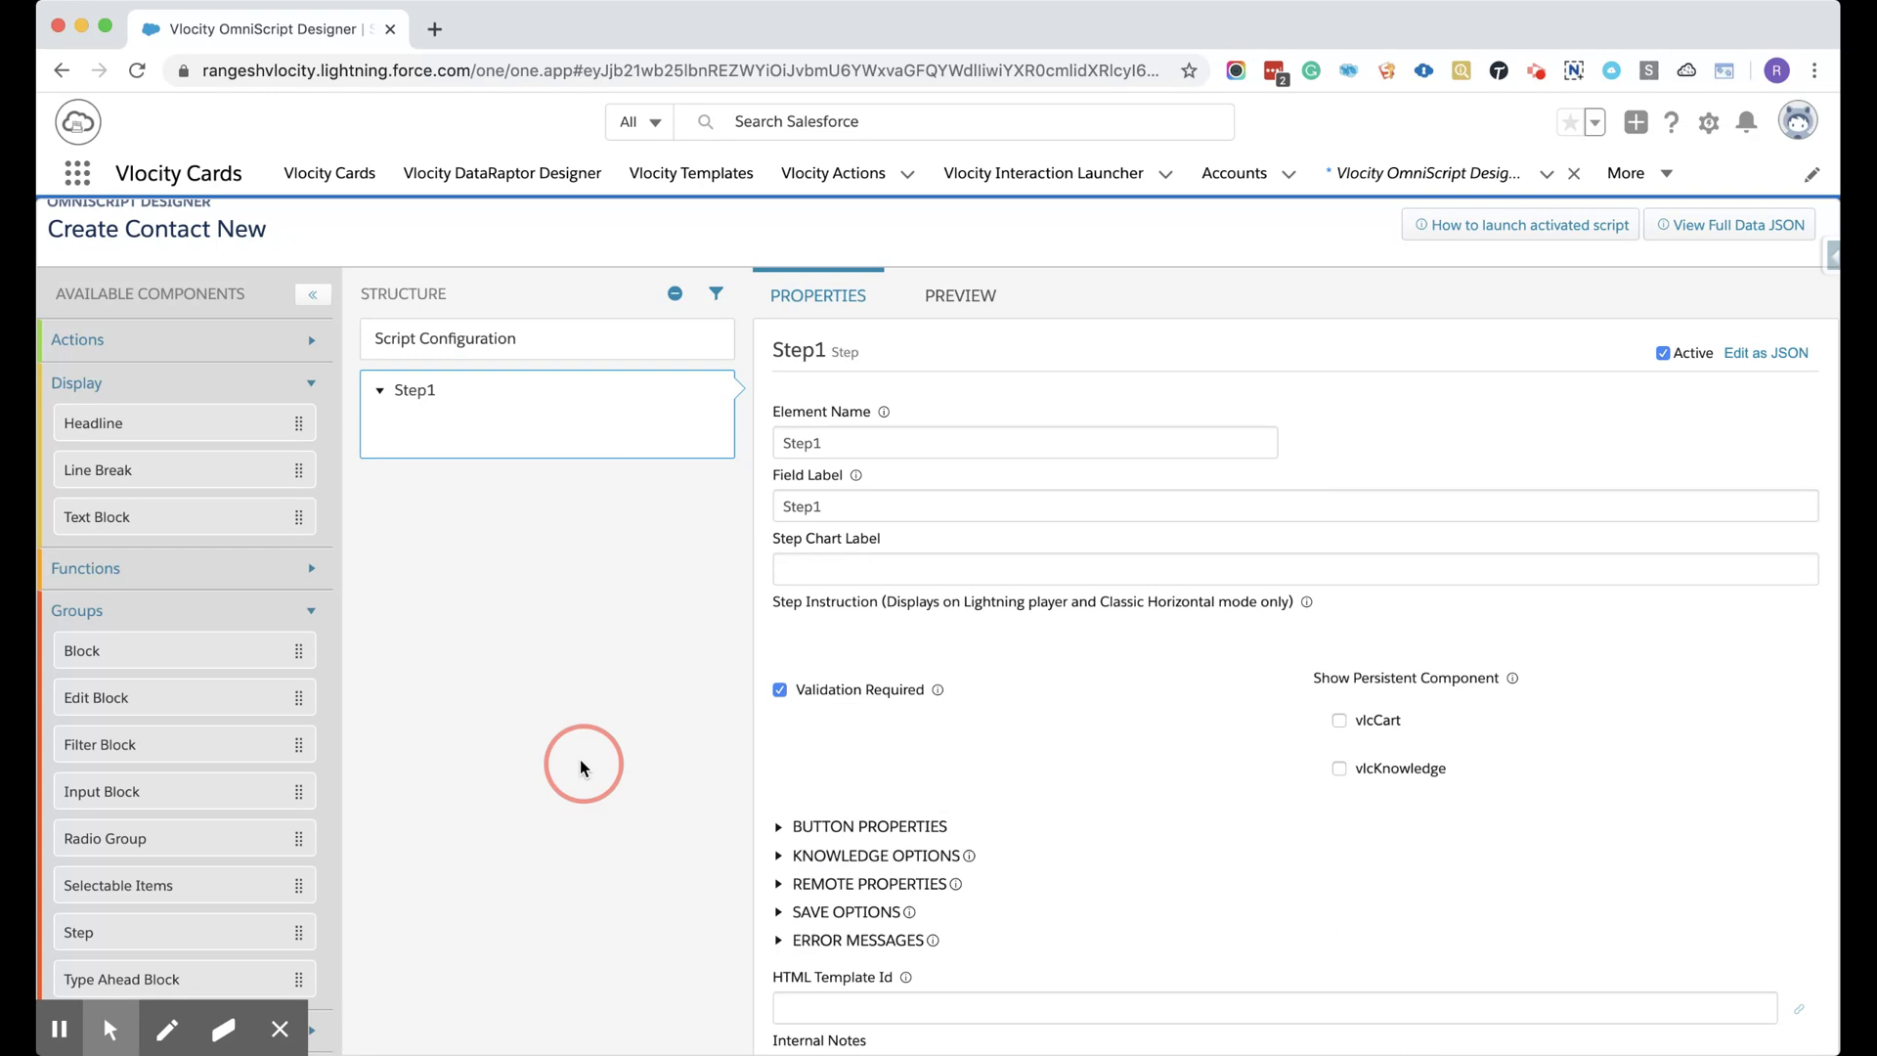
# Preview the script with its new step, and return to the step's properties.
pyautogui.click(1042, 278)
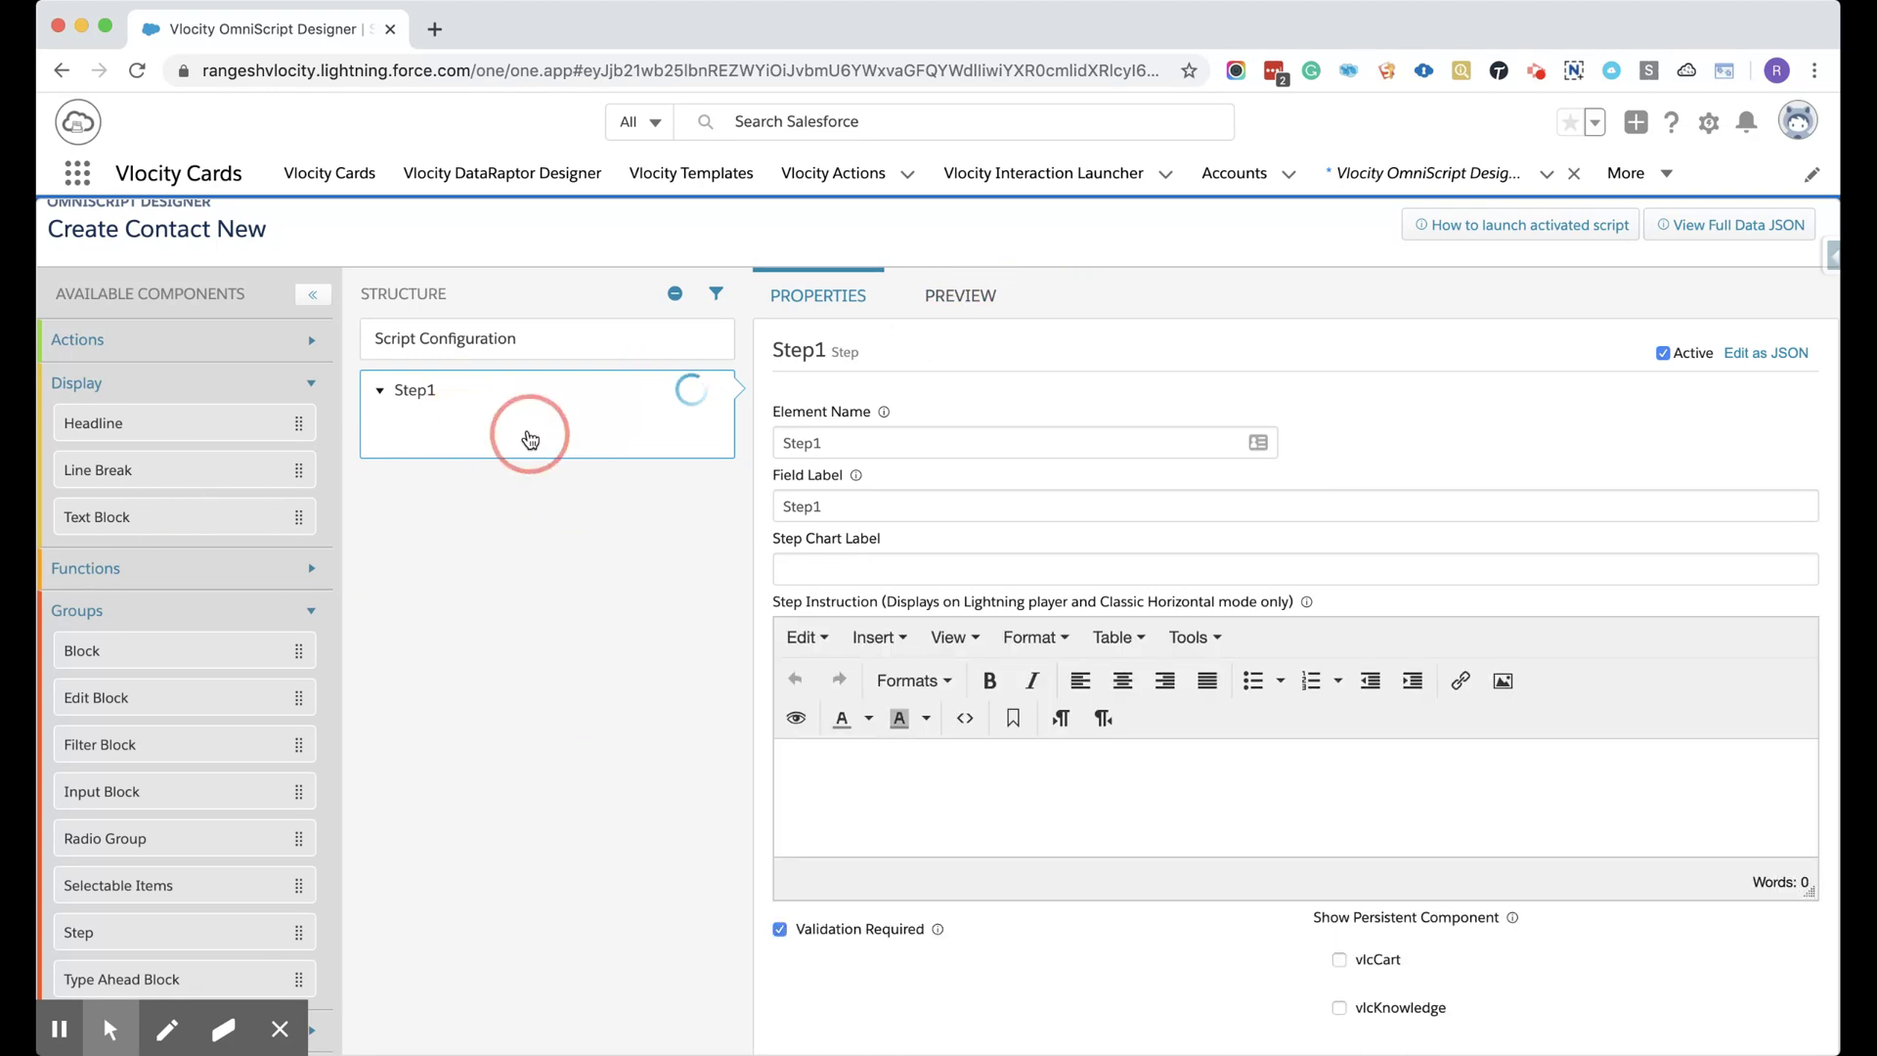
pyautogui.click(995, 298)
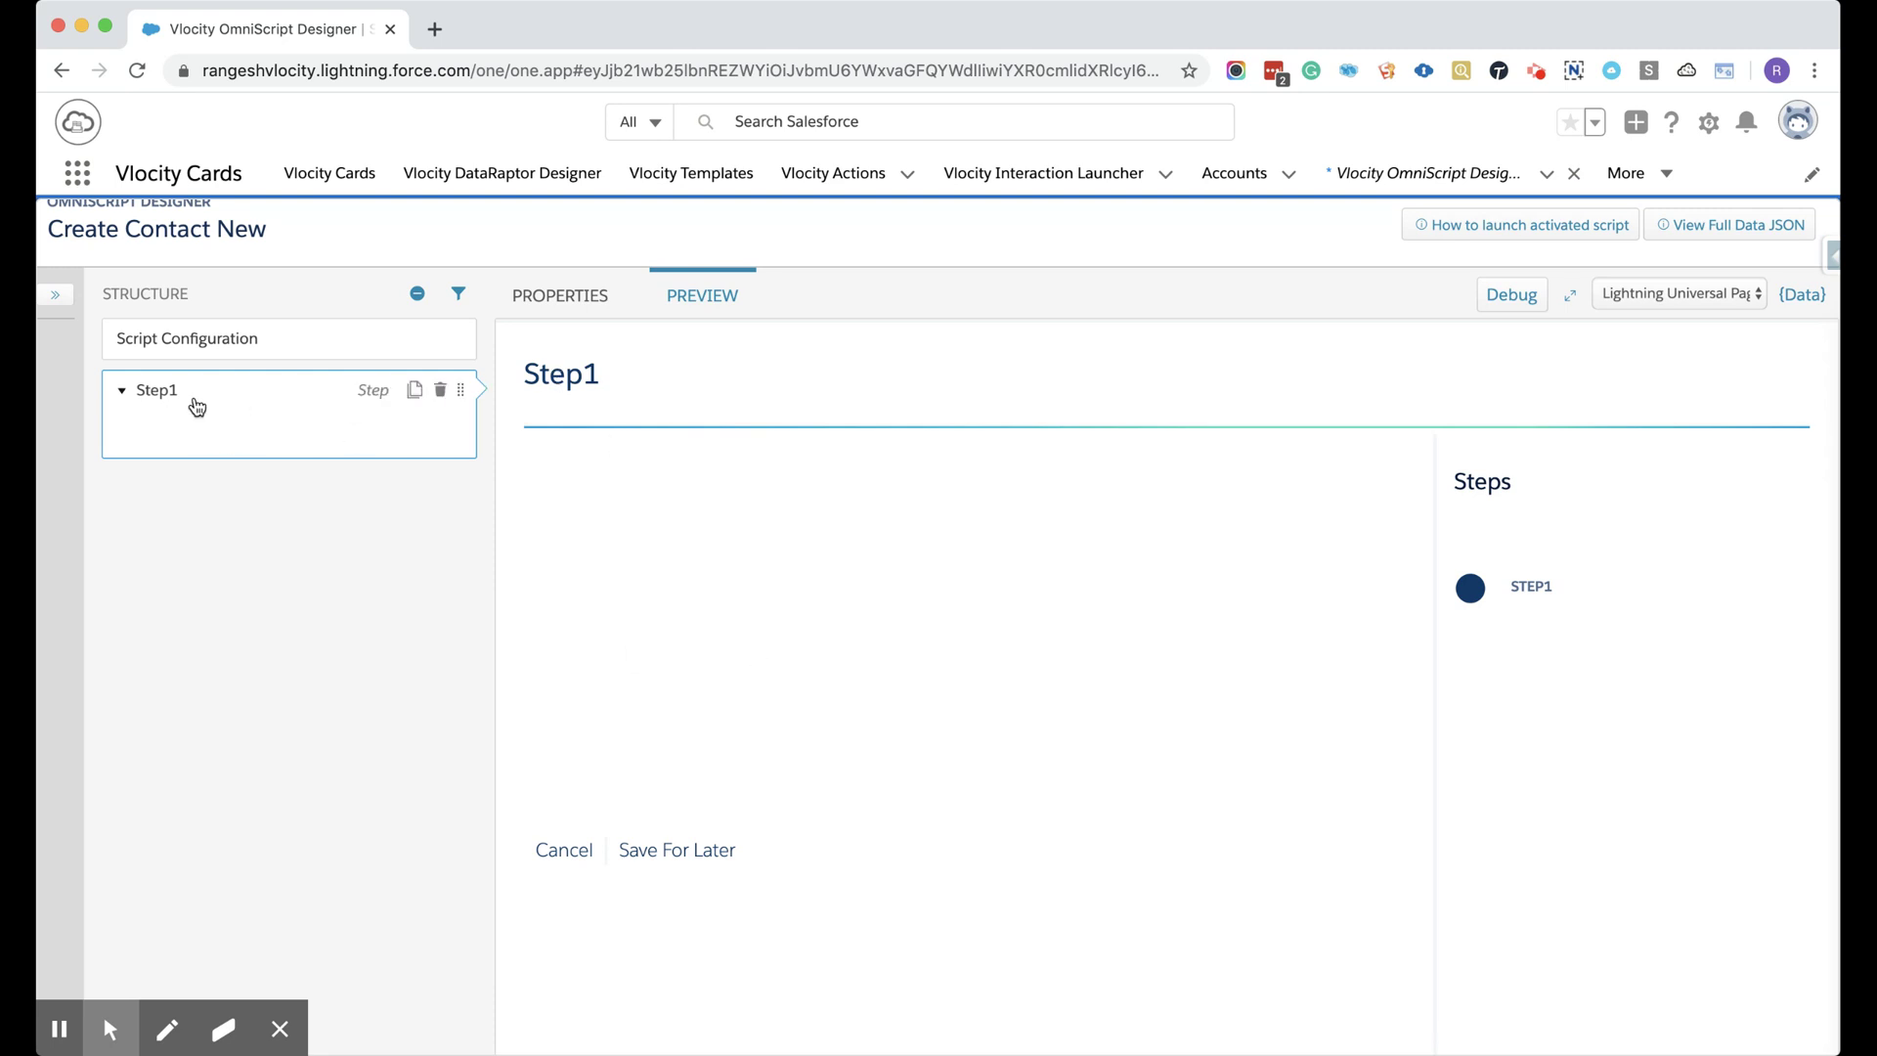
pyautogui.click(577, 309)
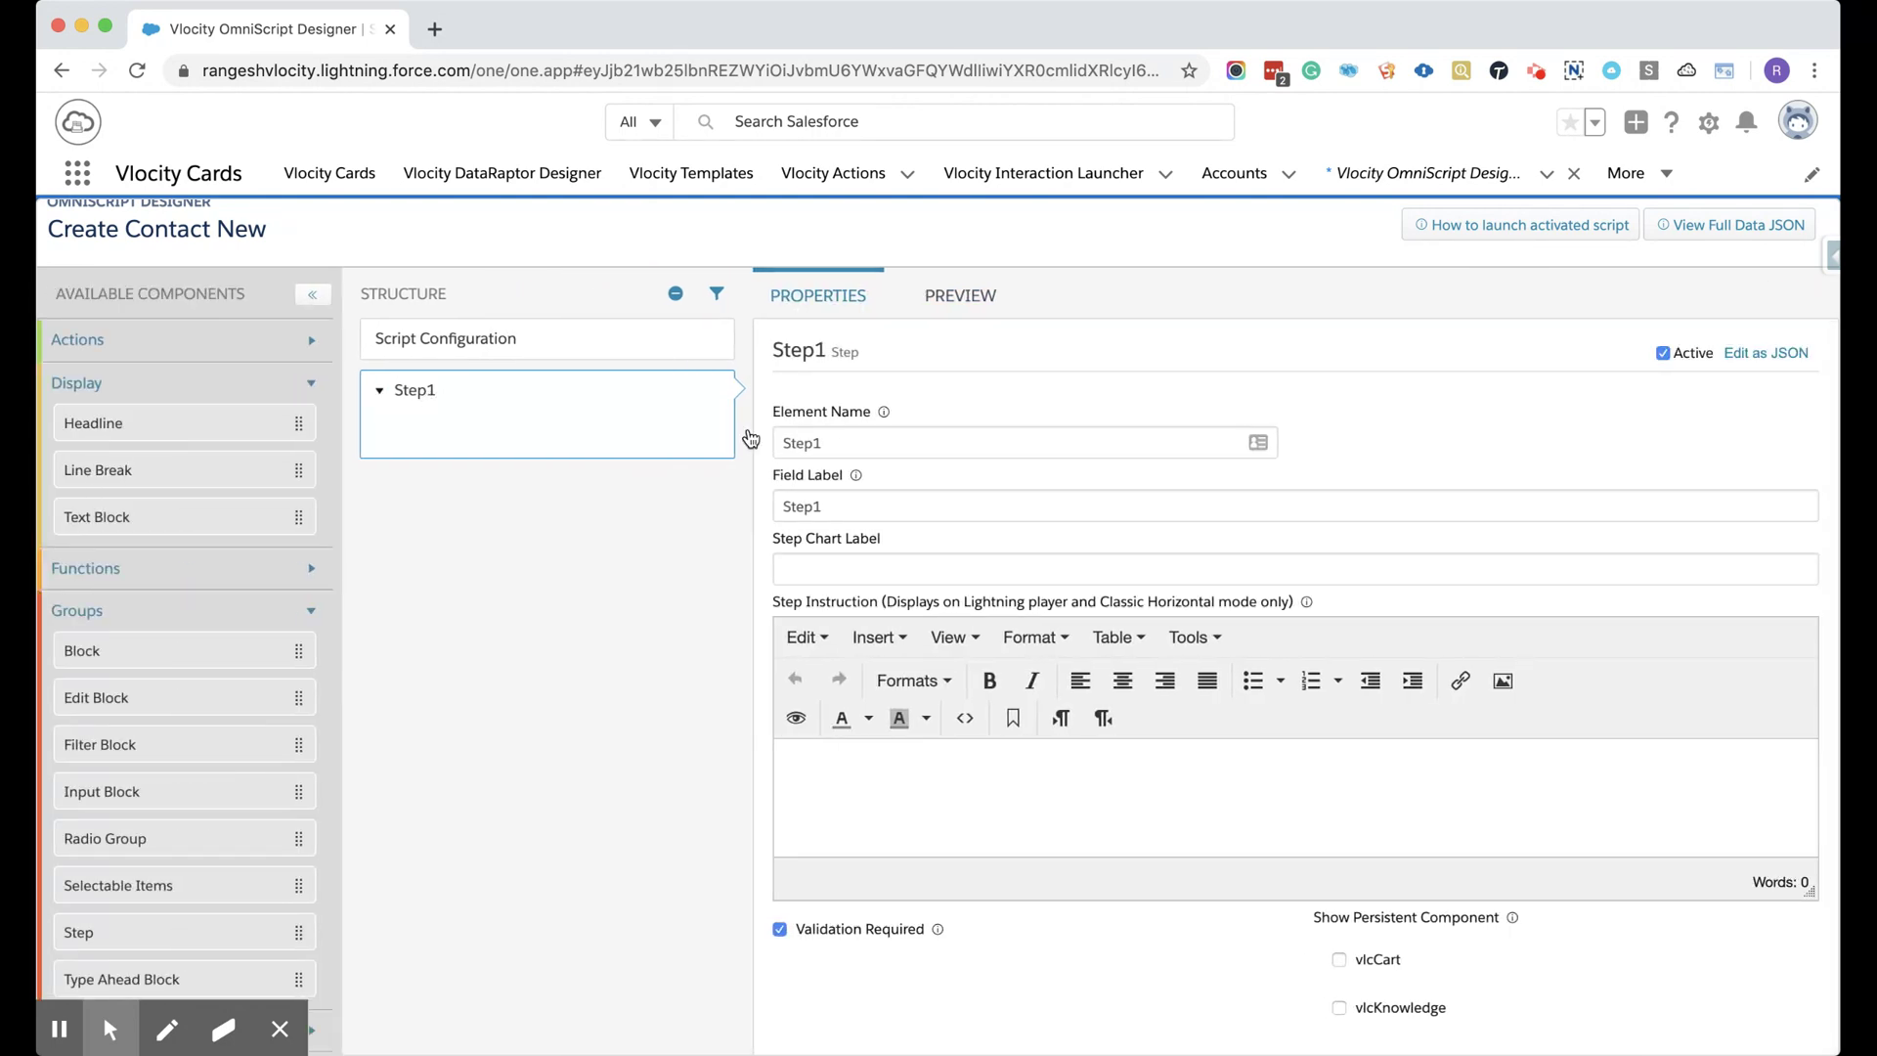
# Set the element name of the step to "CreateNewContact", without spaces.
pyautogui.doubleClick(968, 436)
pyautogui.write('Cre')
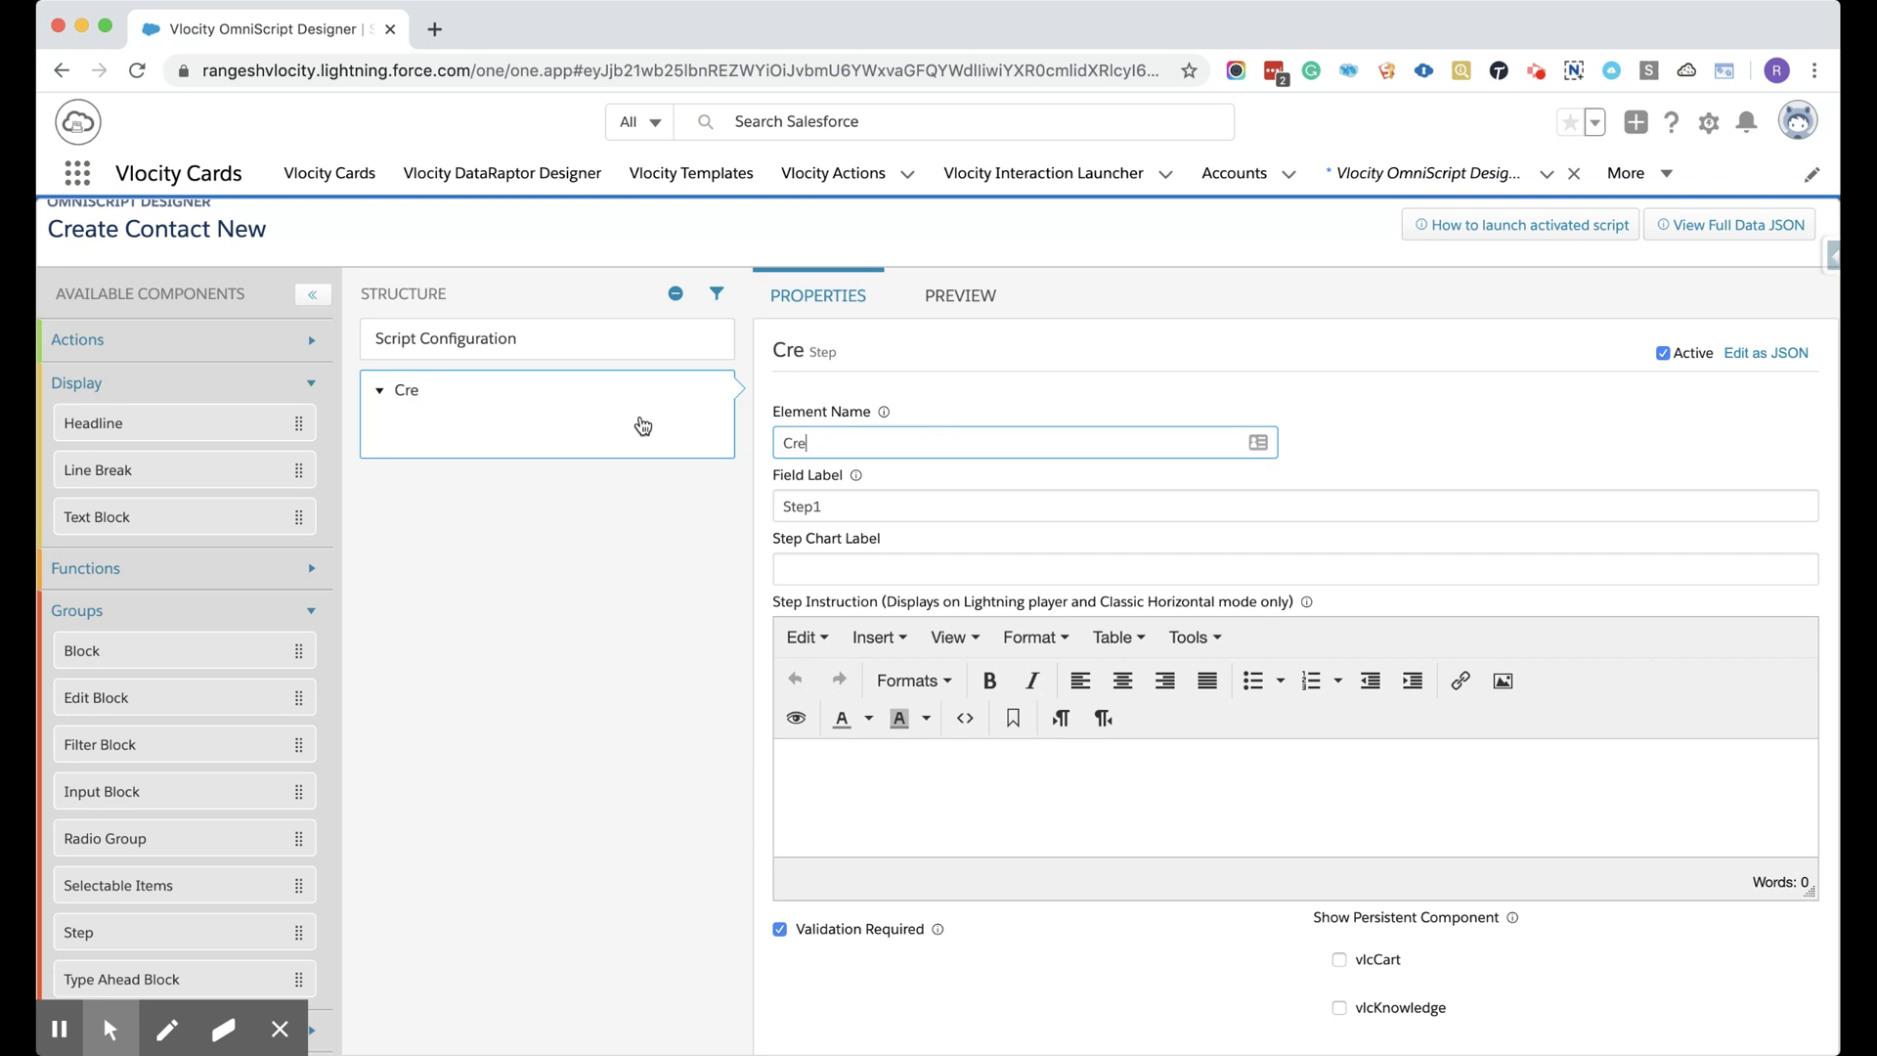
pyautogui.write('ate New Contact')
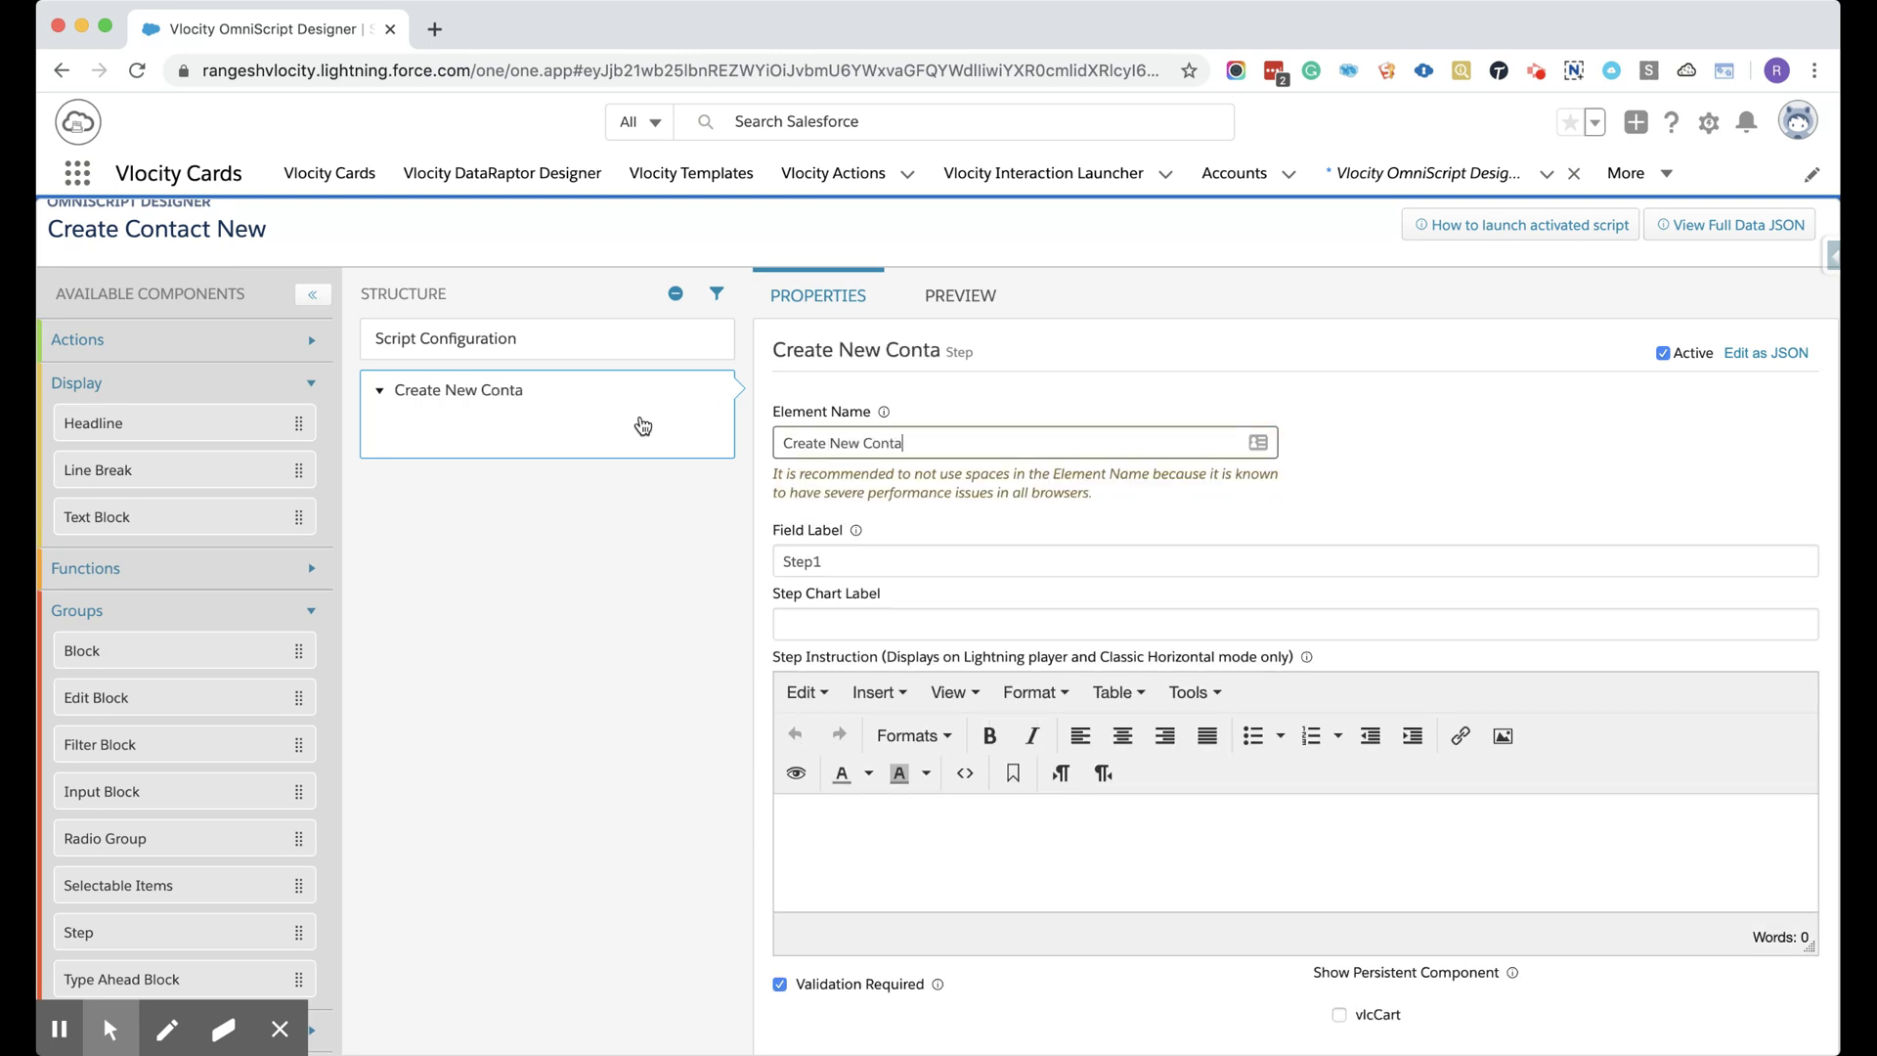
pyautogui.press('BackSpace')
pyautogui.press('BackSpace')
pyautogui.press('BackSpace')
pyautogui.press('BackSpace')
pyautogui.press('BackSpace')
pyautogui.press('BackSpace')
pyautogui.press('BackSpace')
pyautogui.press('BackSpace')
pyautogui.press('BackSpace')
pyautogui.press('BackSpace')
pyautogui.press('BackSpace')
pyautogui.press('BackSpace')
pyautogui.press('BackSpace')
pyautogui.press('BackSpace')
pyautogui.press('BackSpace')
pyautogui.press('BackSpace')
pyautogui.press('BackSpace')
pyautogui.press('BackSpace')
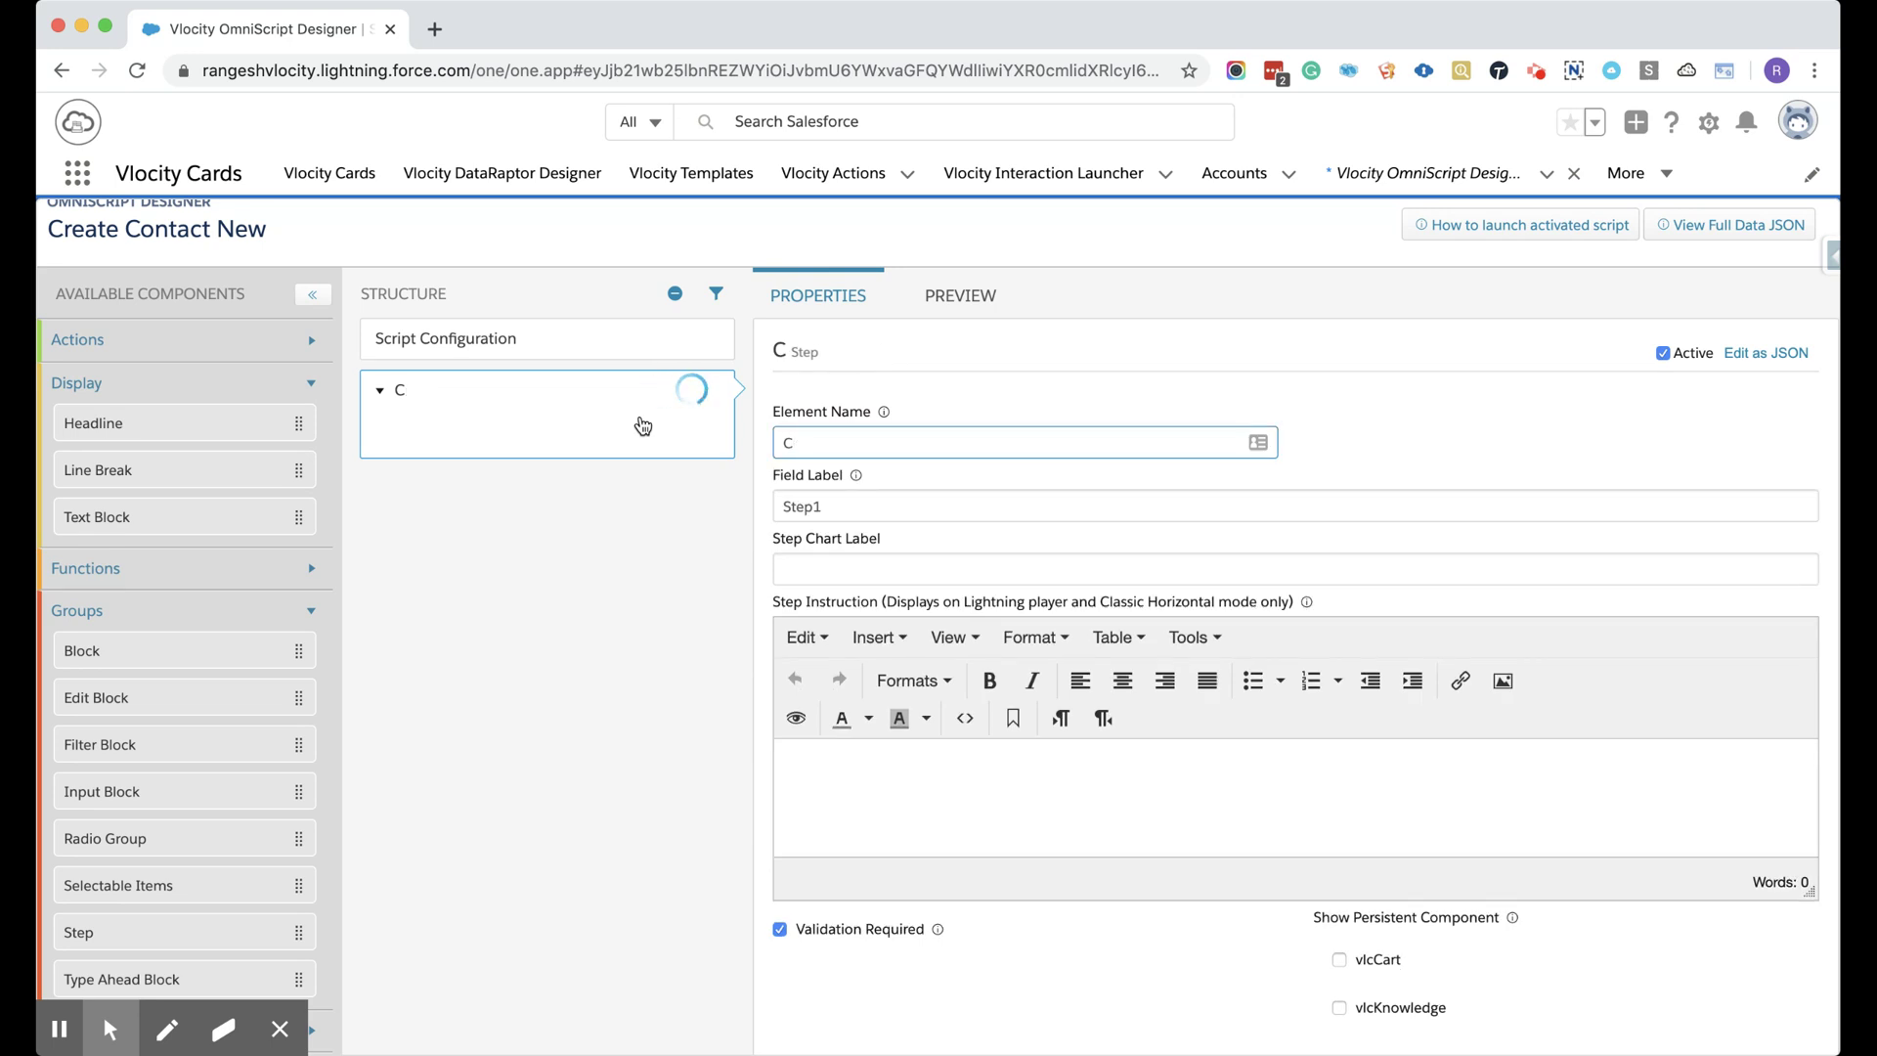
pyautogui.write('CreateNe')
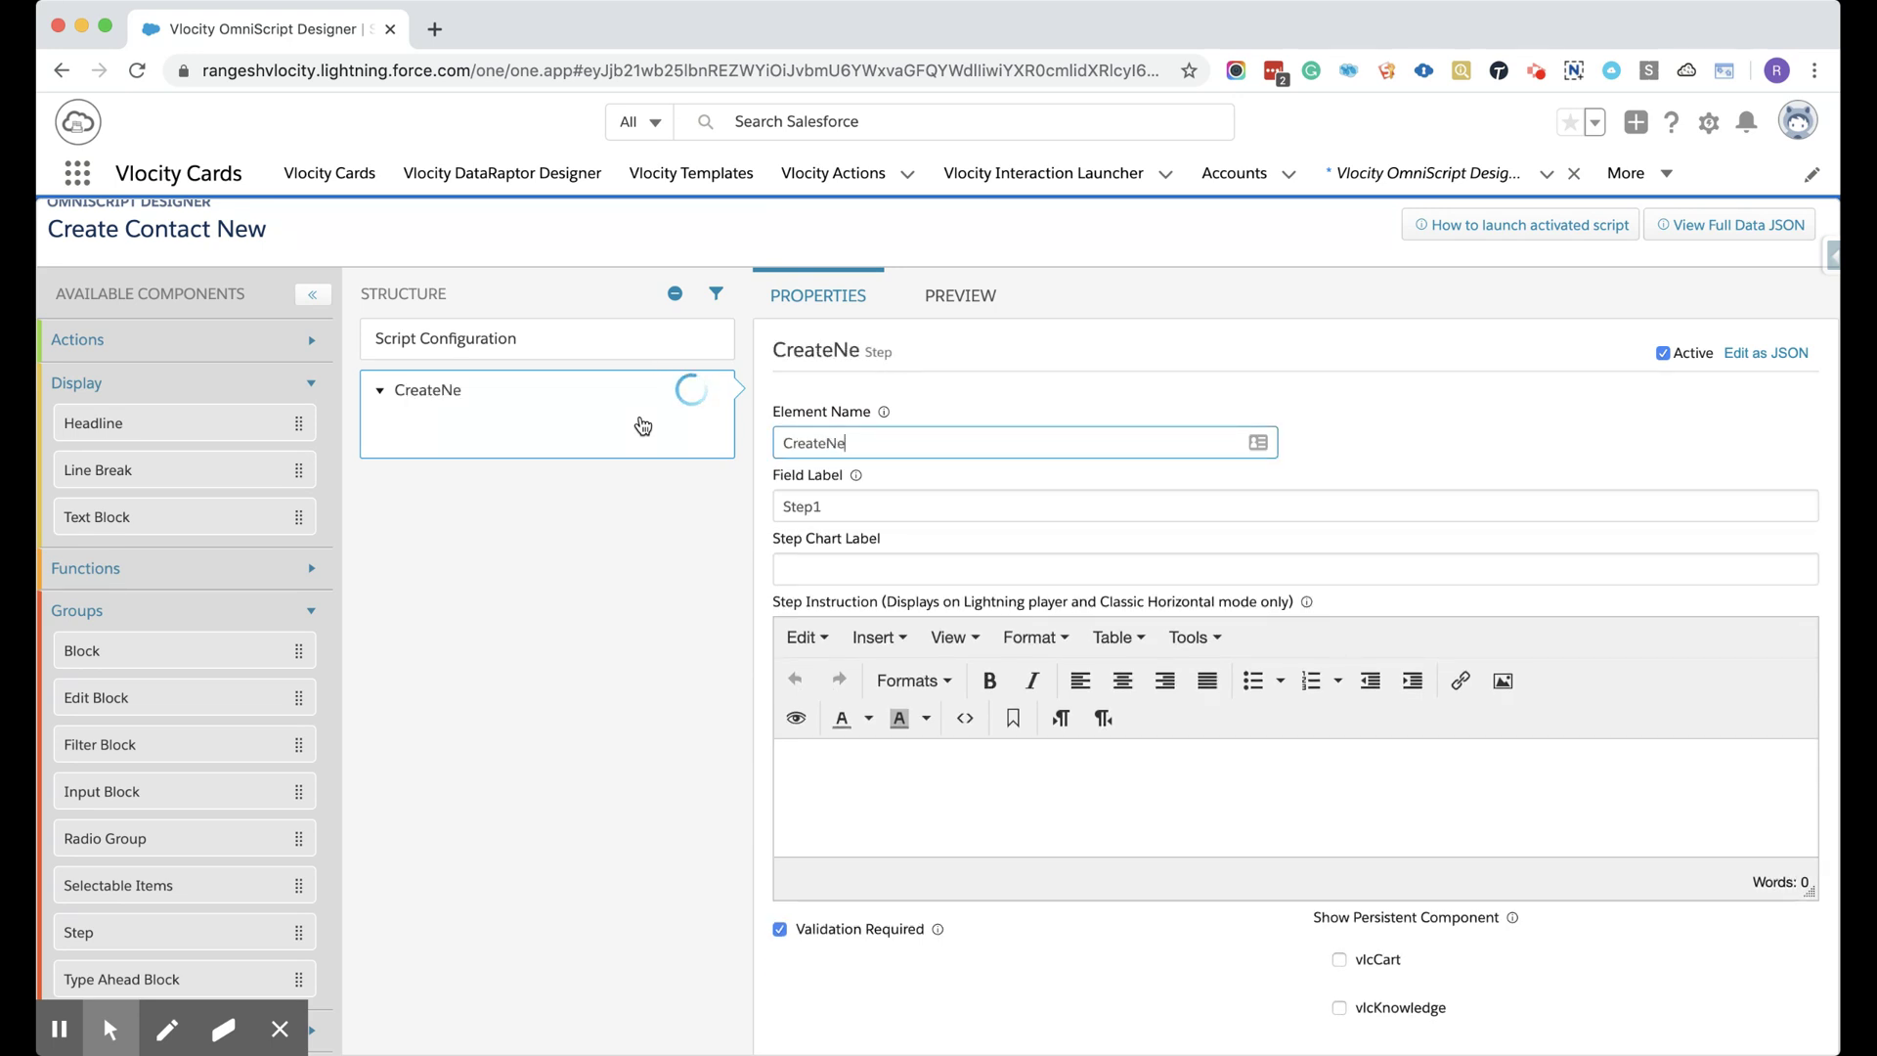
pyautogui.write('wContact')
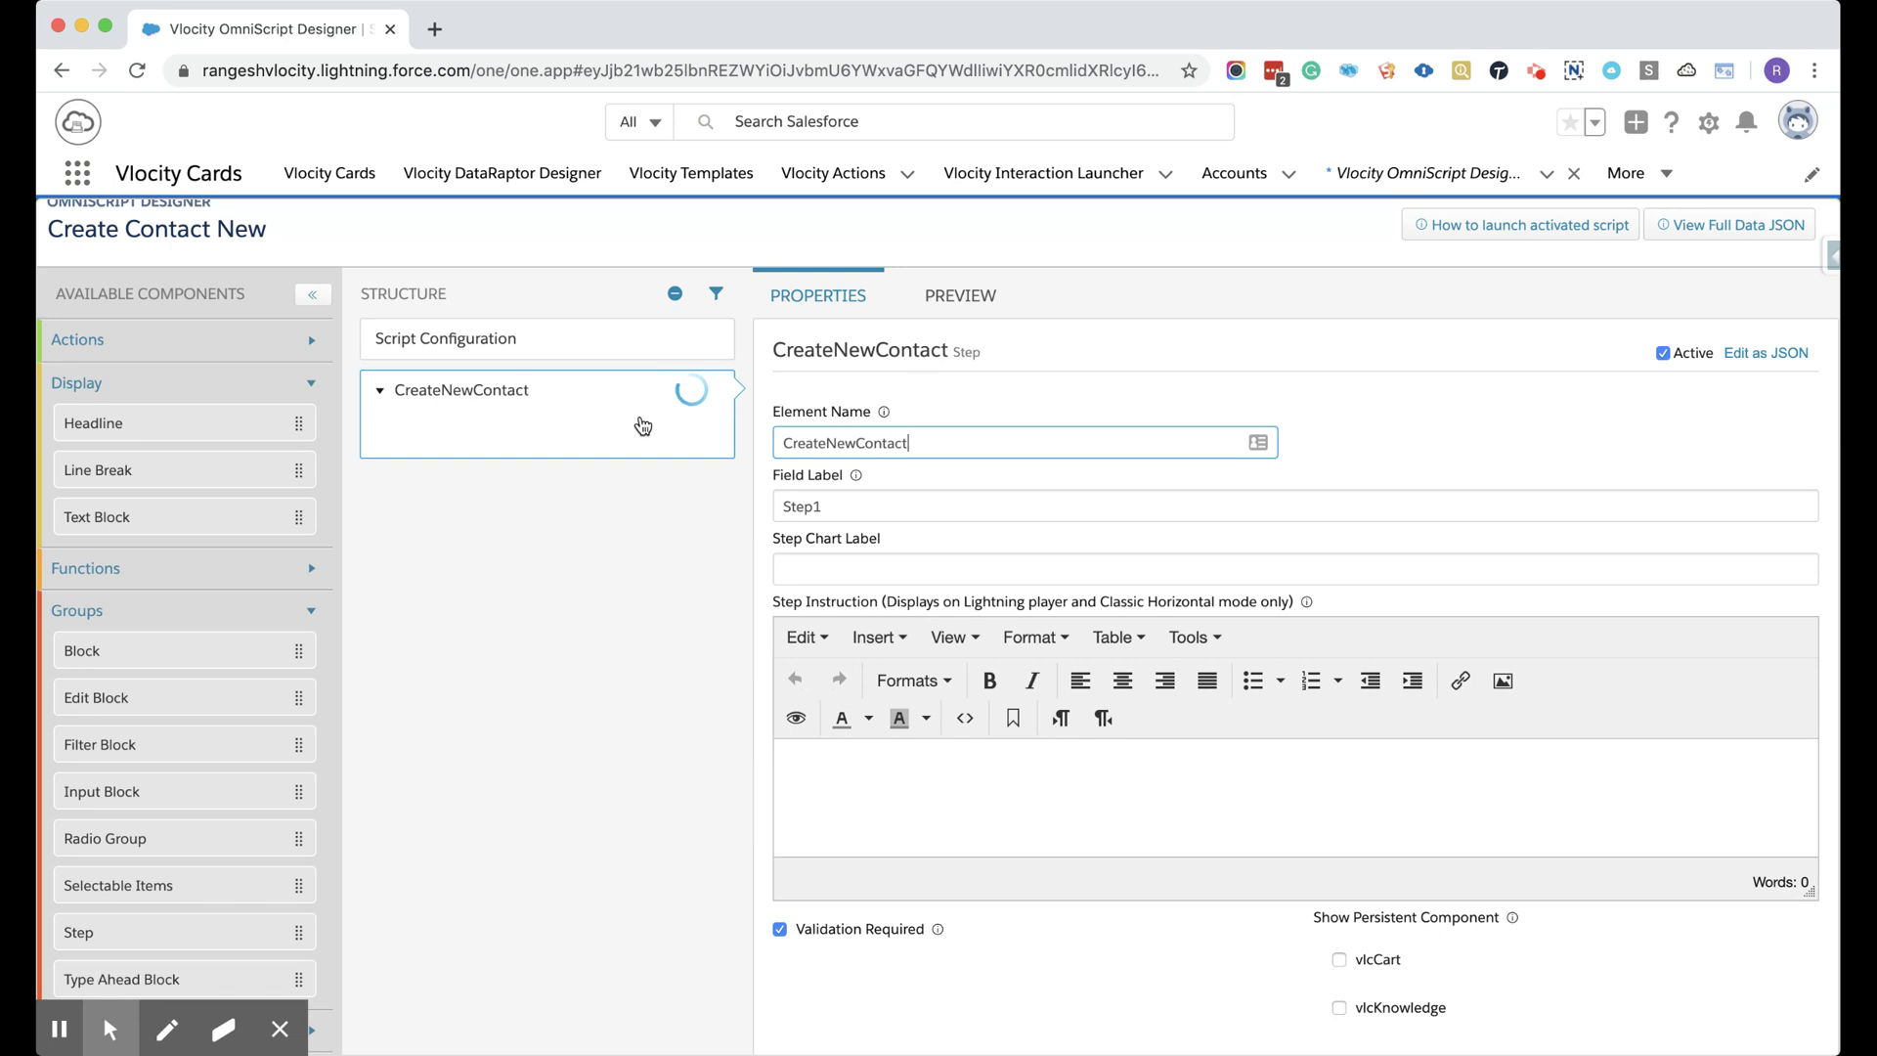
# Set the field label of the CreateNewContact step to "Create New Contact".
pyautogui.press('Tab')
pyautogui.write('CreateNewContac')
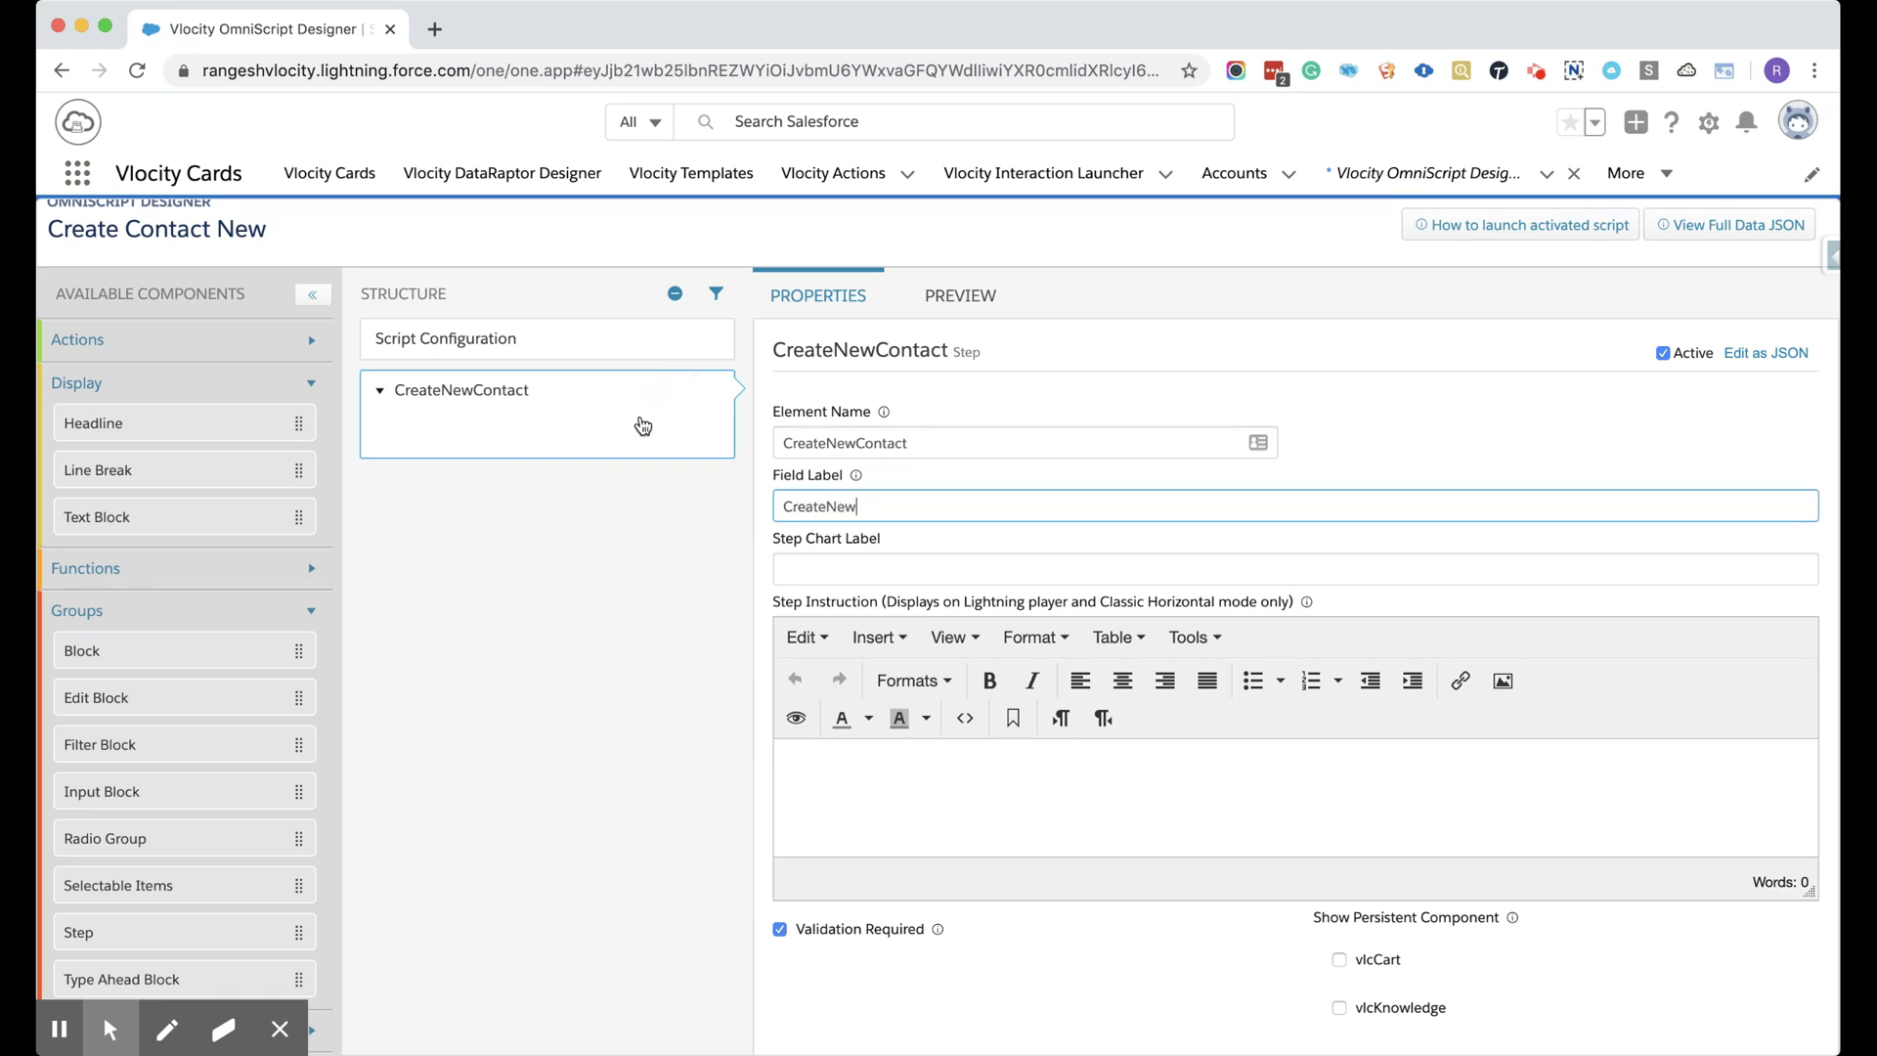
pyautogui.press('BackSpace')
pyautogui.press('BackSpace')
pyautogui.press('BackSpace')
pyautogui.press('BackSpace')
pyautogui.press('BackSpace')
pyautogui.press('BackSpace')
pyautogui.press('BackSpace')
pyautogui.press('BackSpace')
pyautogui.press('BackSpace')
pyautogui.write('New Contact')
pyautogui.press('Tab')
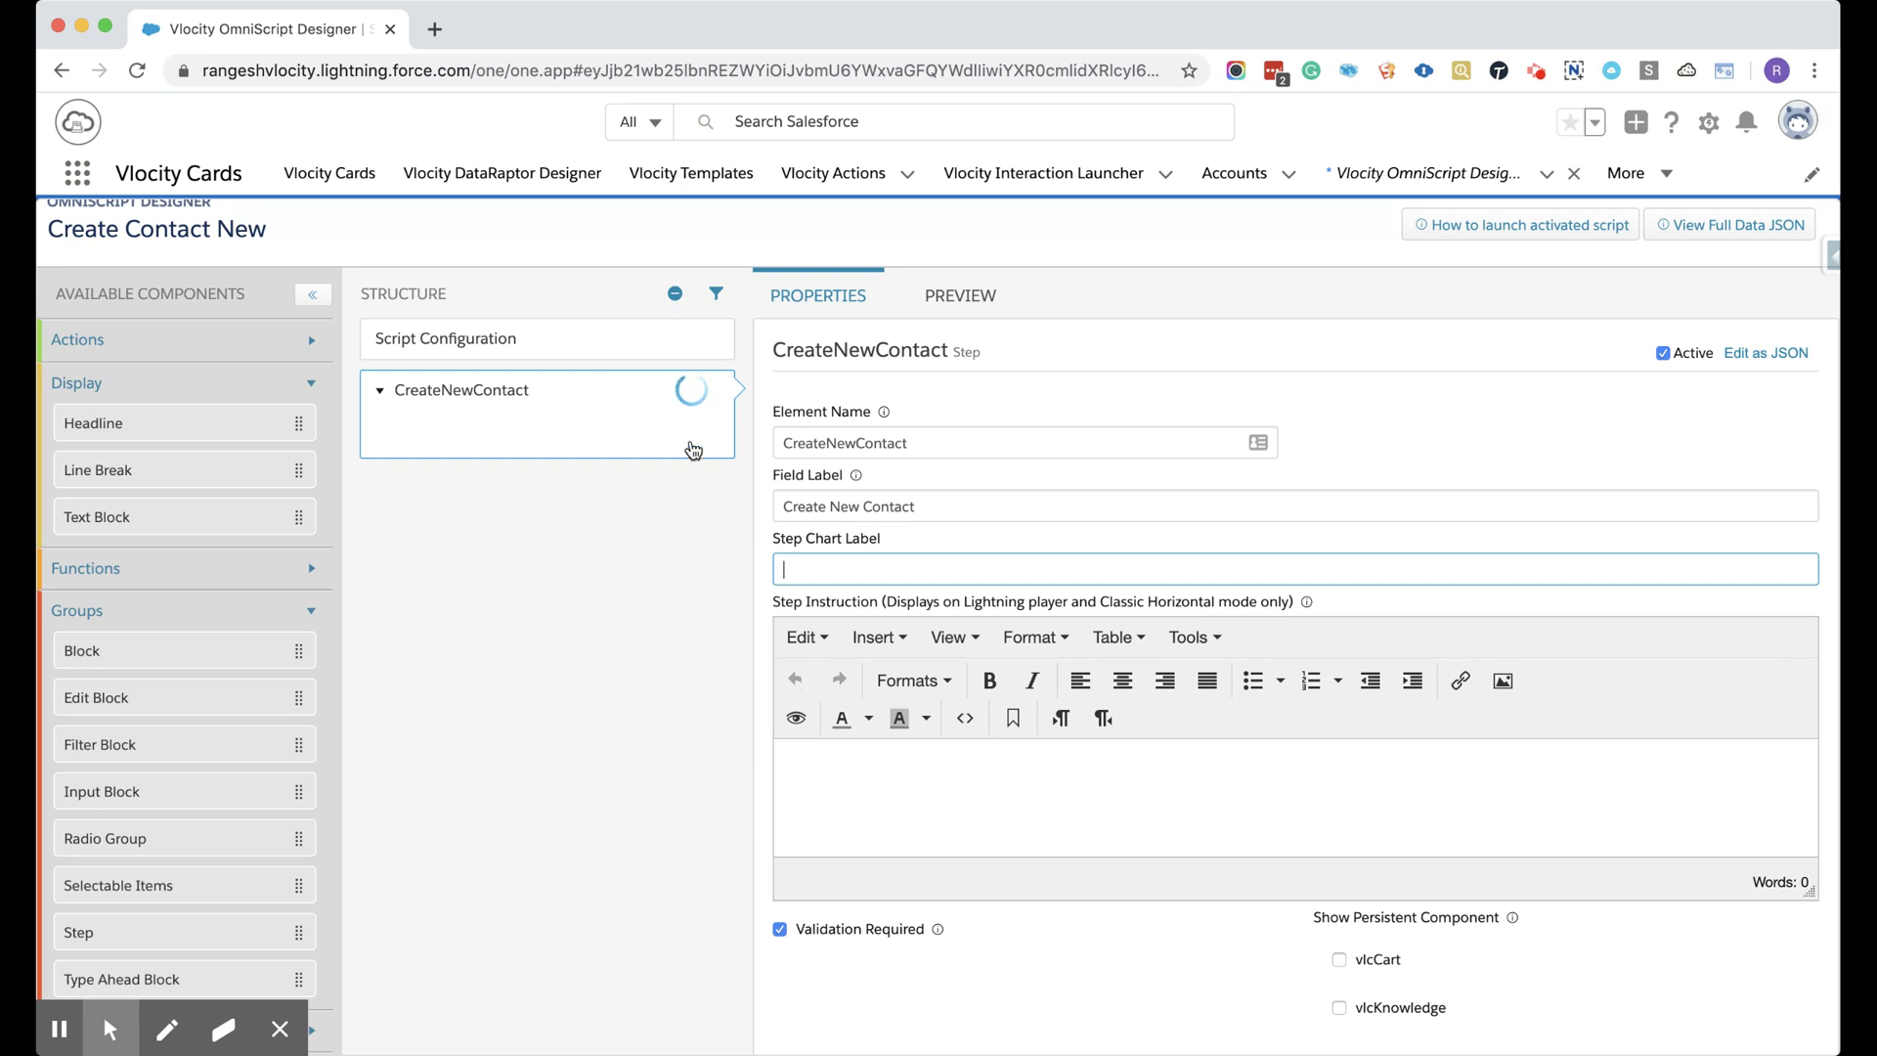
# Preview the script to check the step's heading, and return to the step's field label.
pyautogui.click(967, 298)
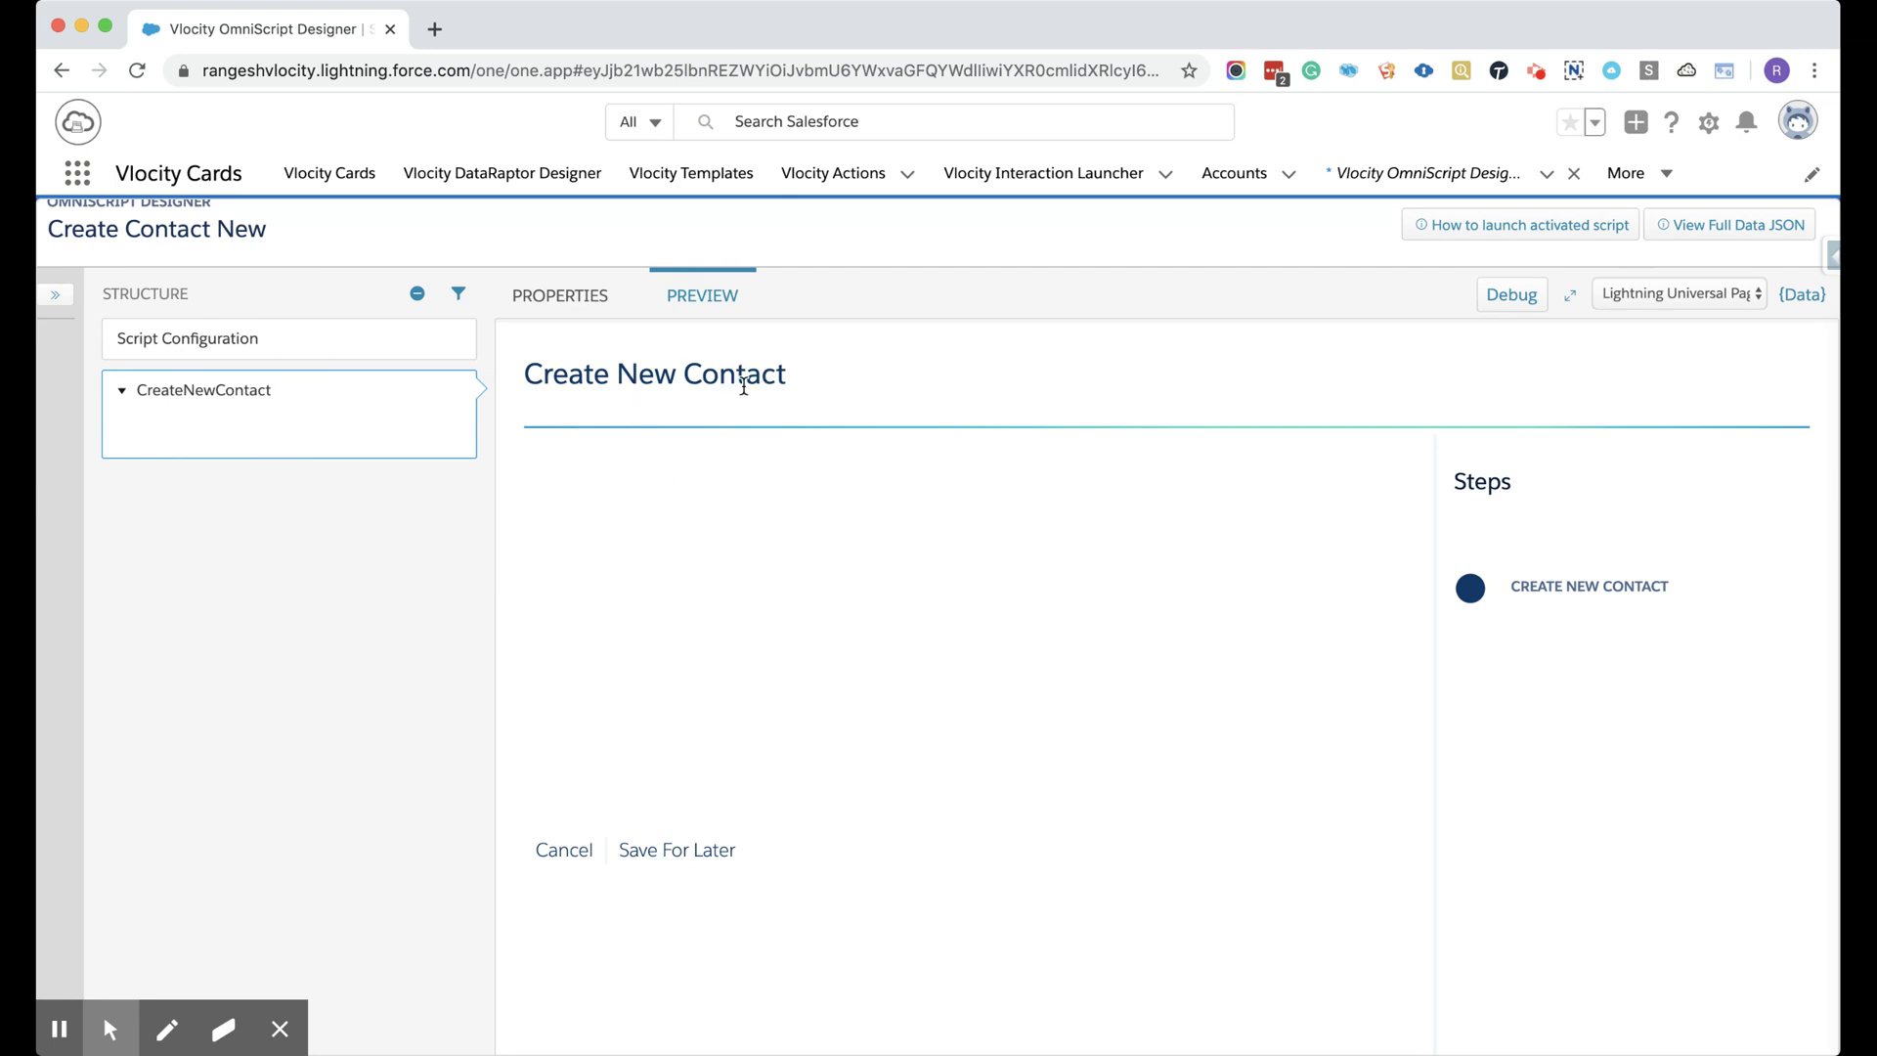
pyautogui.click(574, 302)
pyautogui.click(829, 507)
pyautogui.click(938, 508)
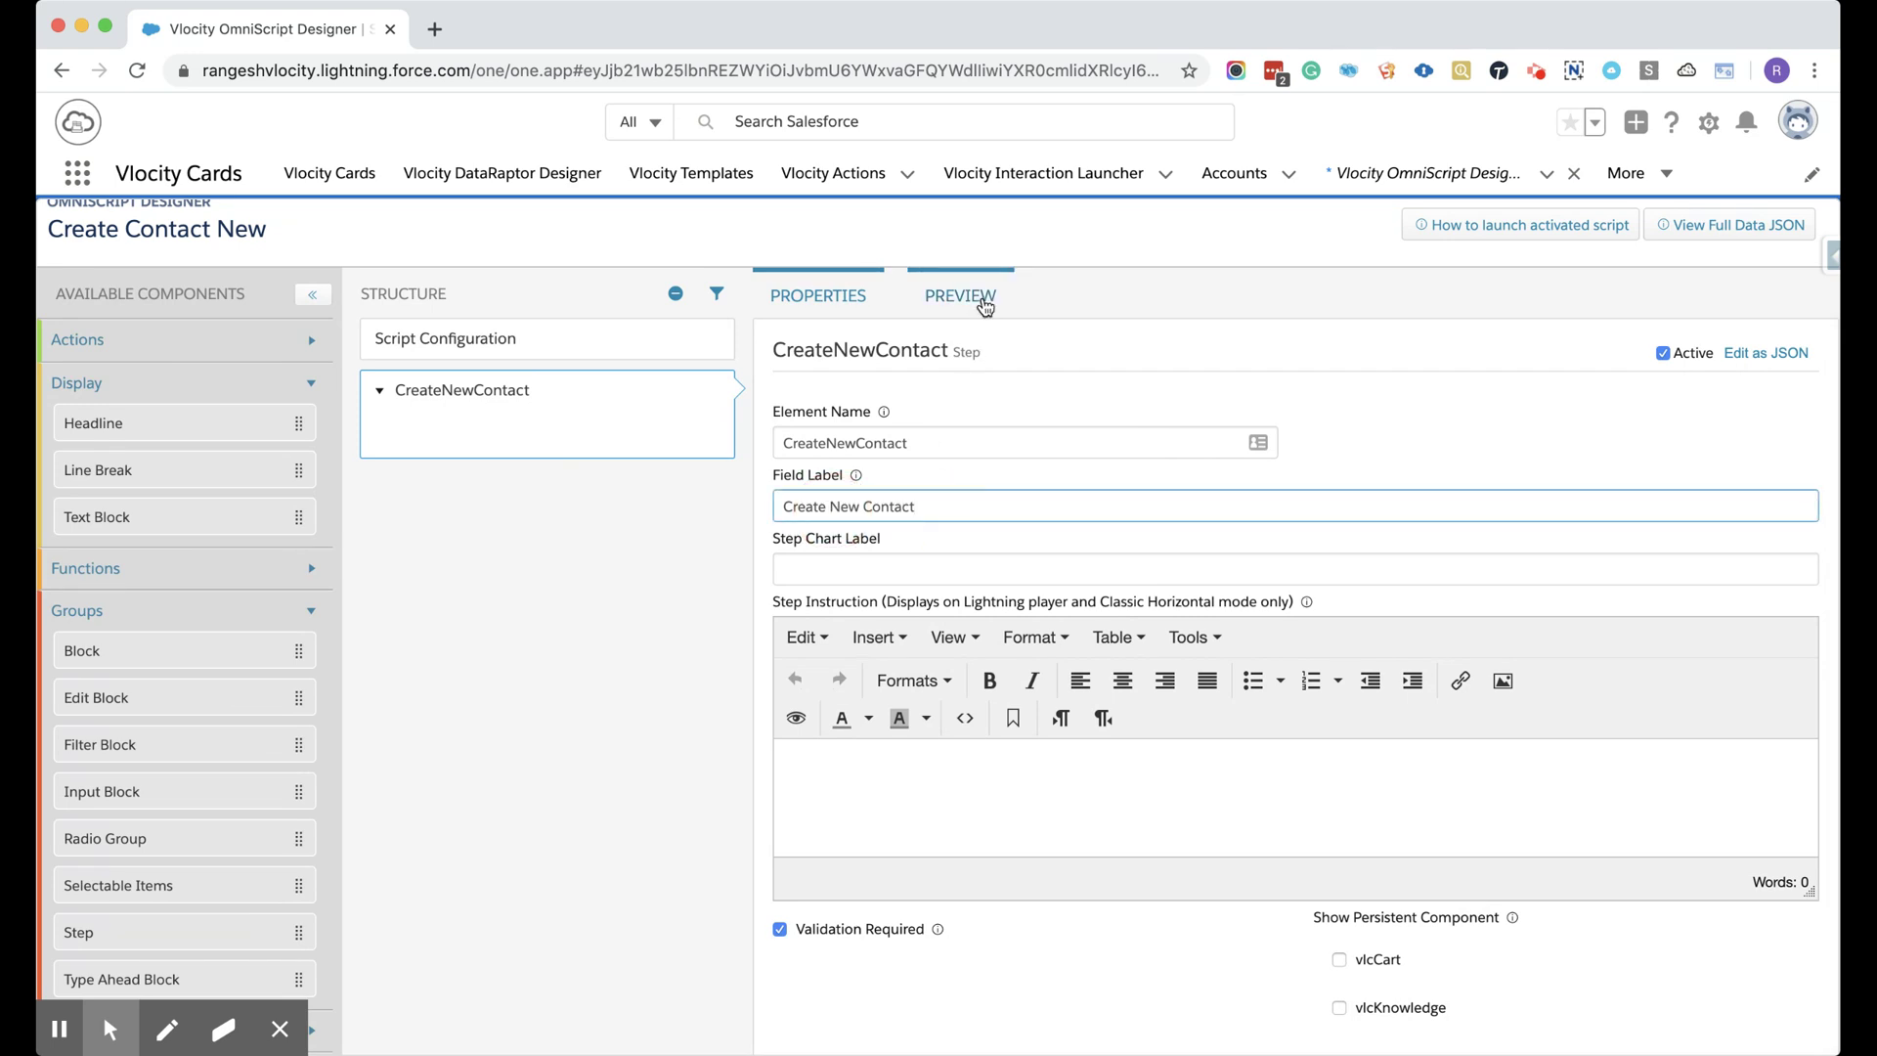
# Add a Text input element inside the CreateNewContact step.
pyautogui.scroll(-1, 203, 661)
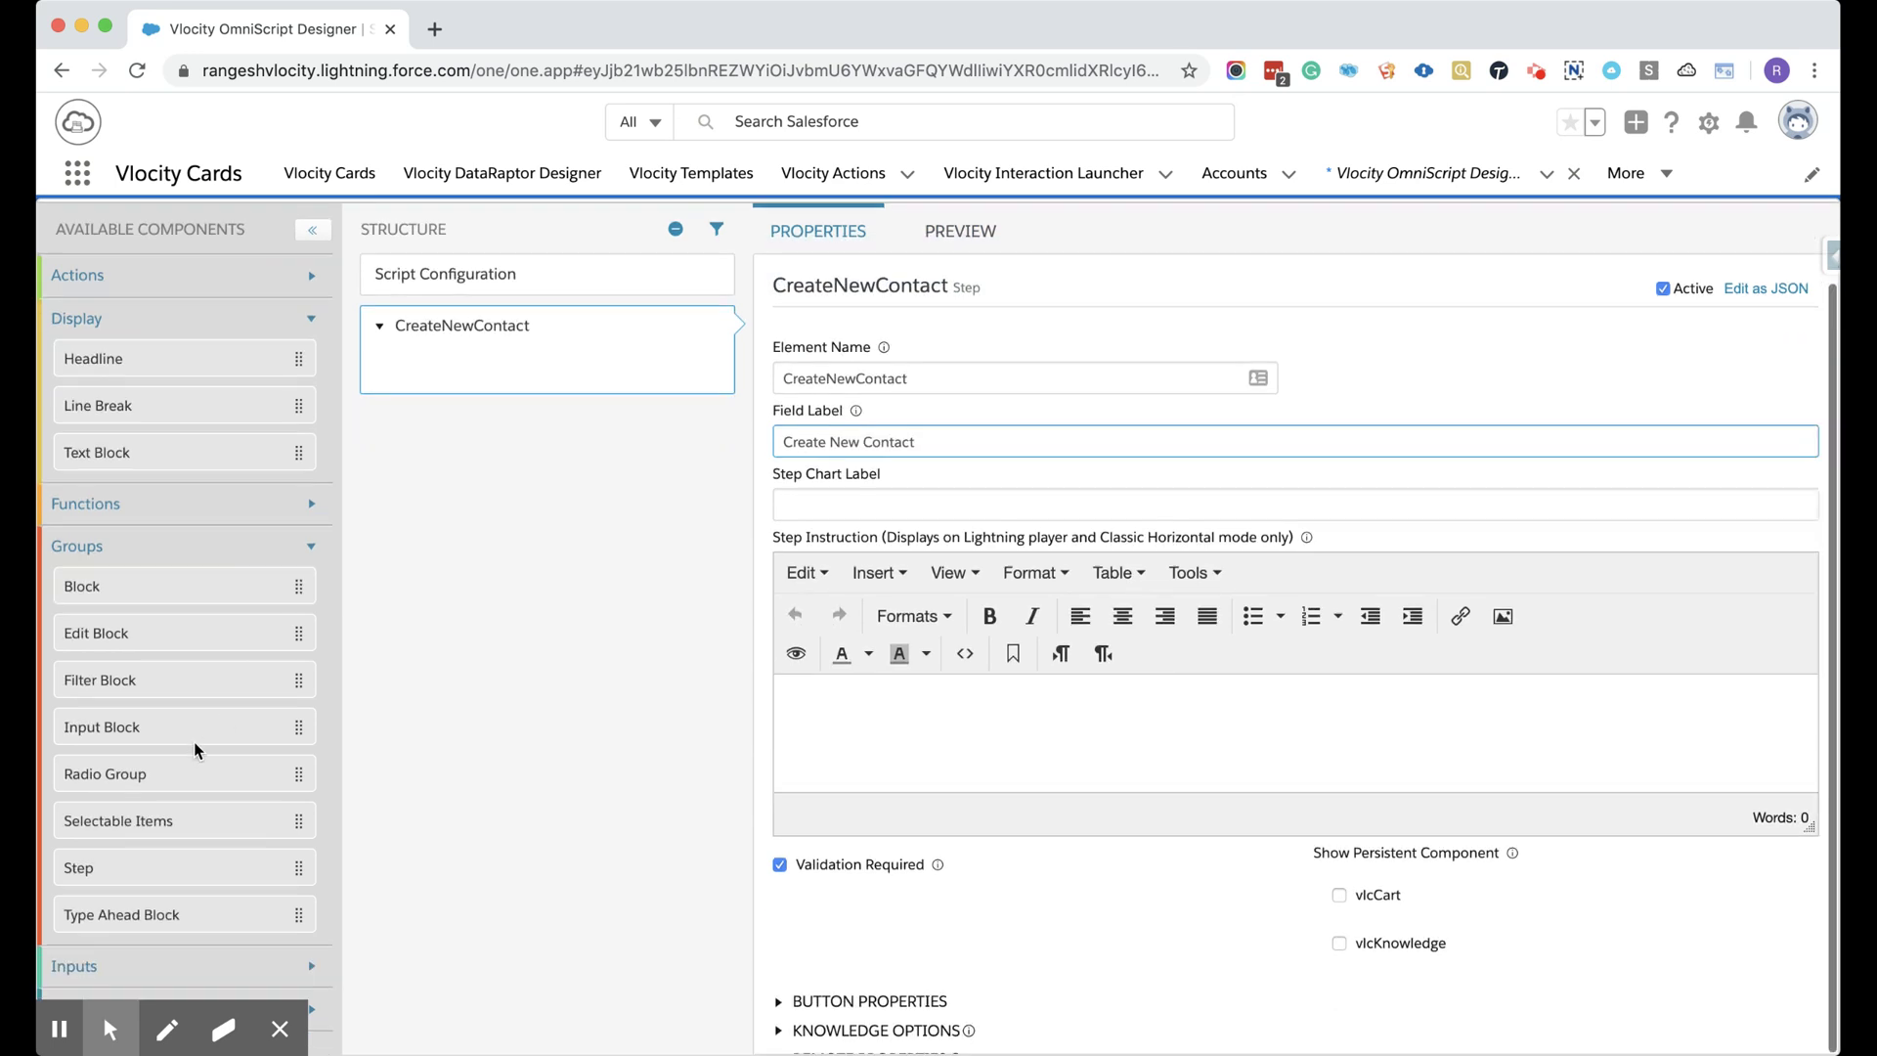
pyautogui.click(311, 969)
pyautogui.scroll(-8, 255, 804)
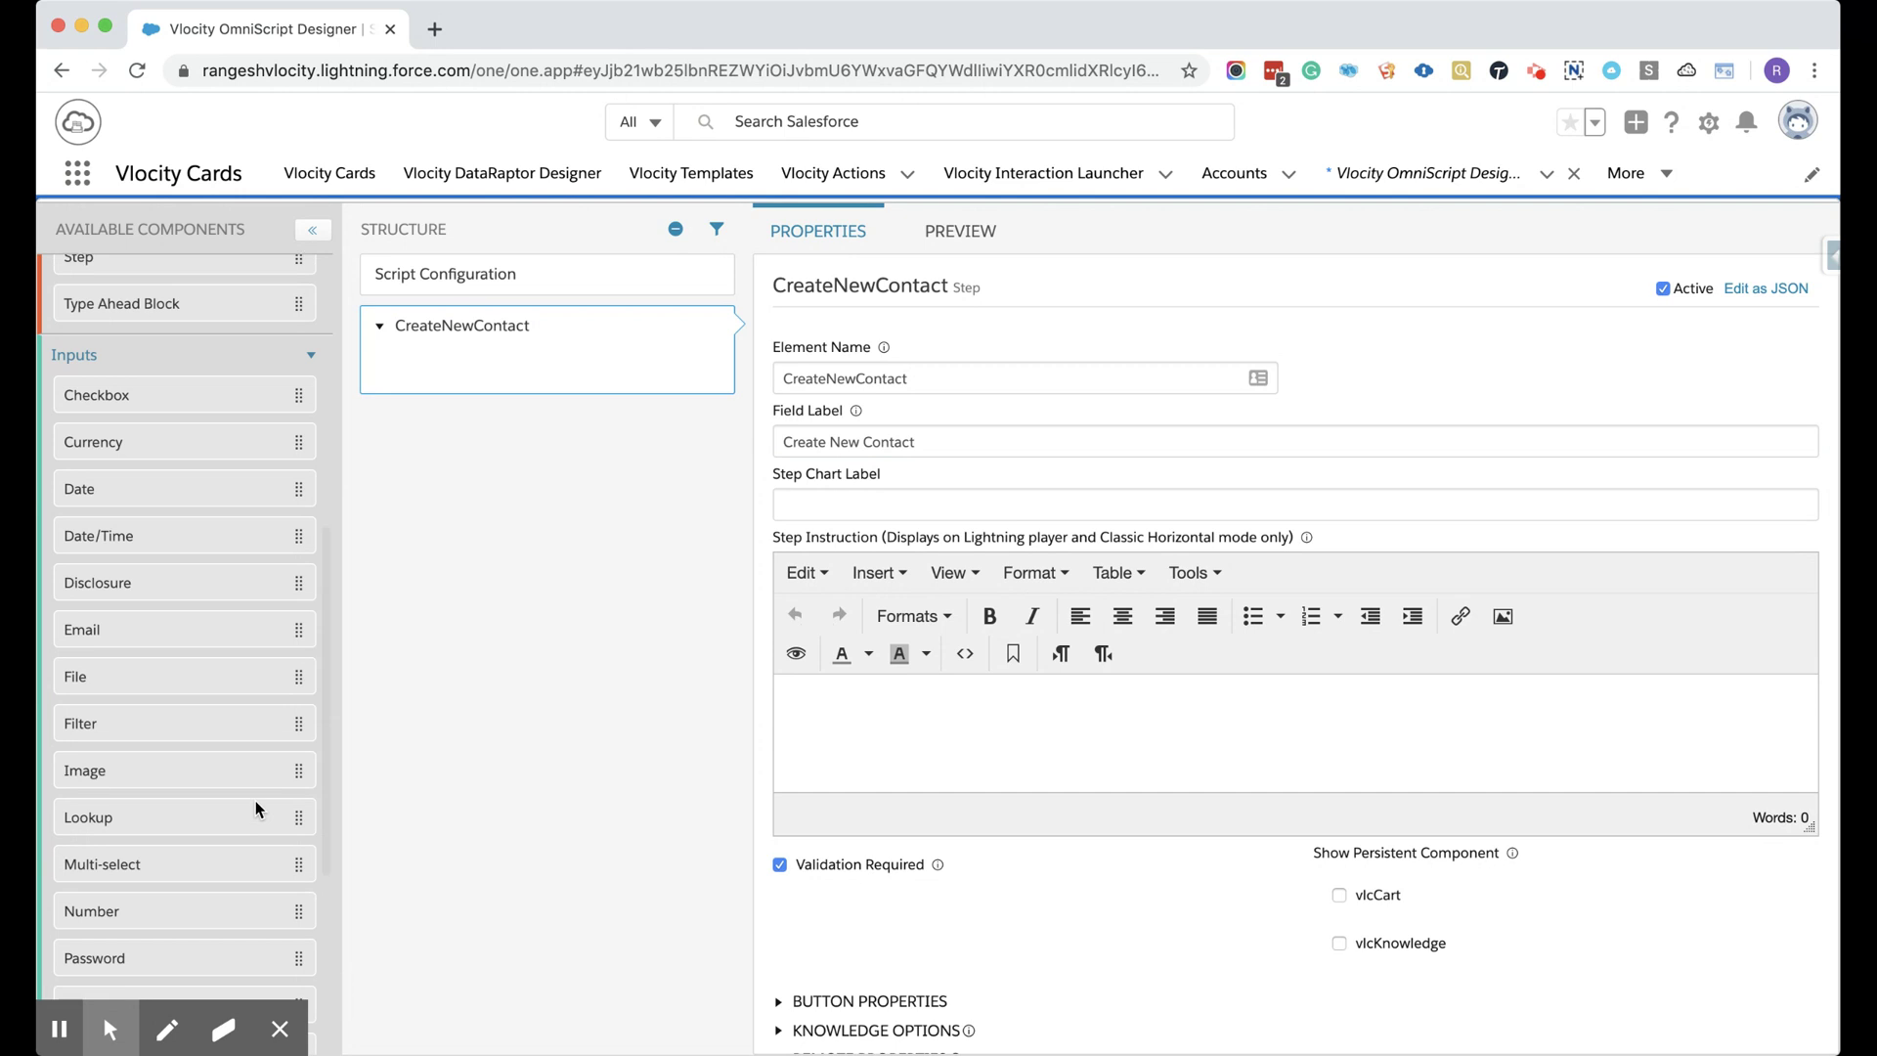
pyautogui.scroll(-3, 255, 802)
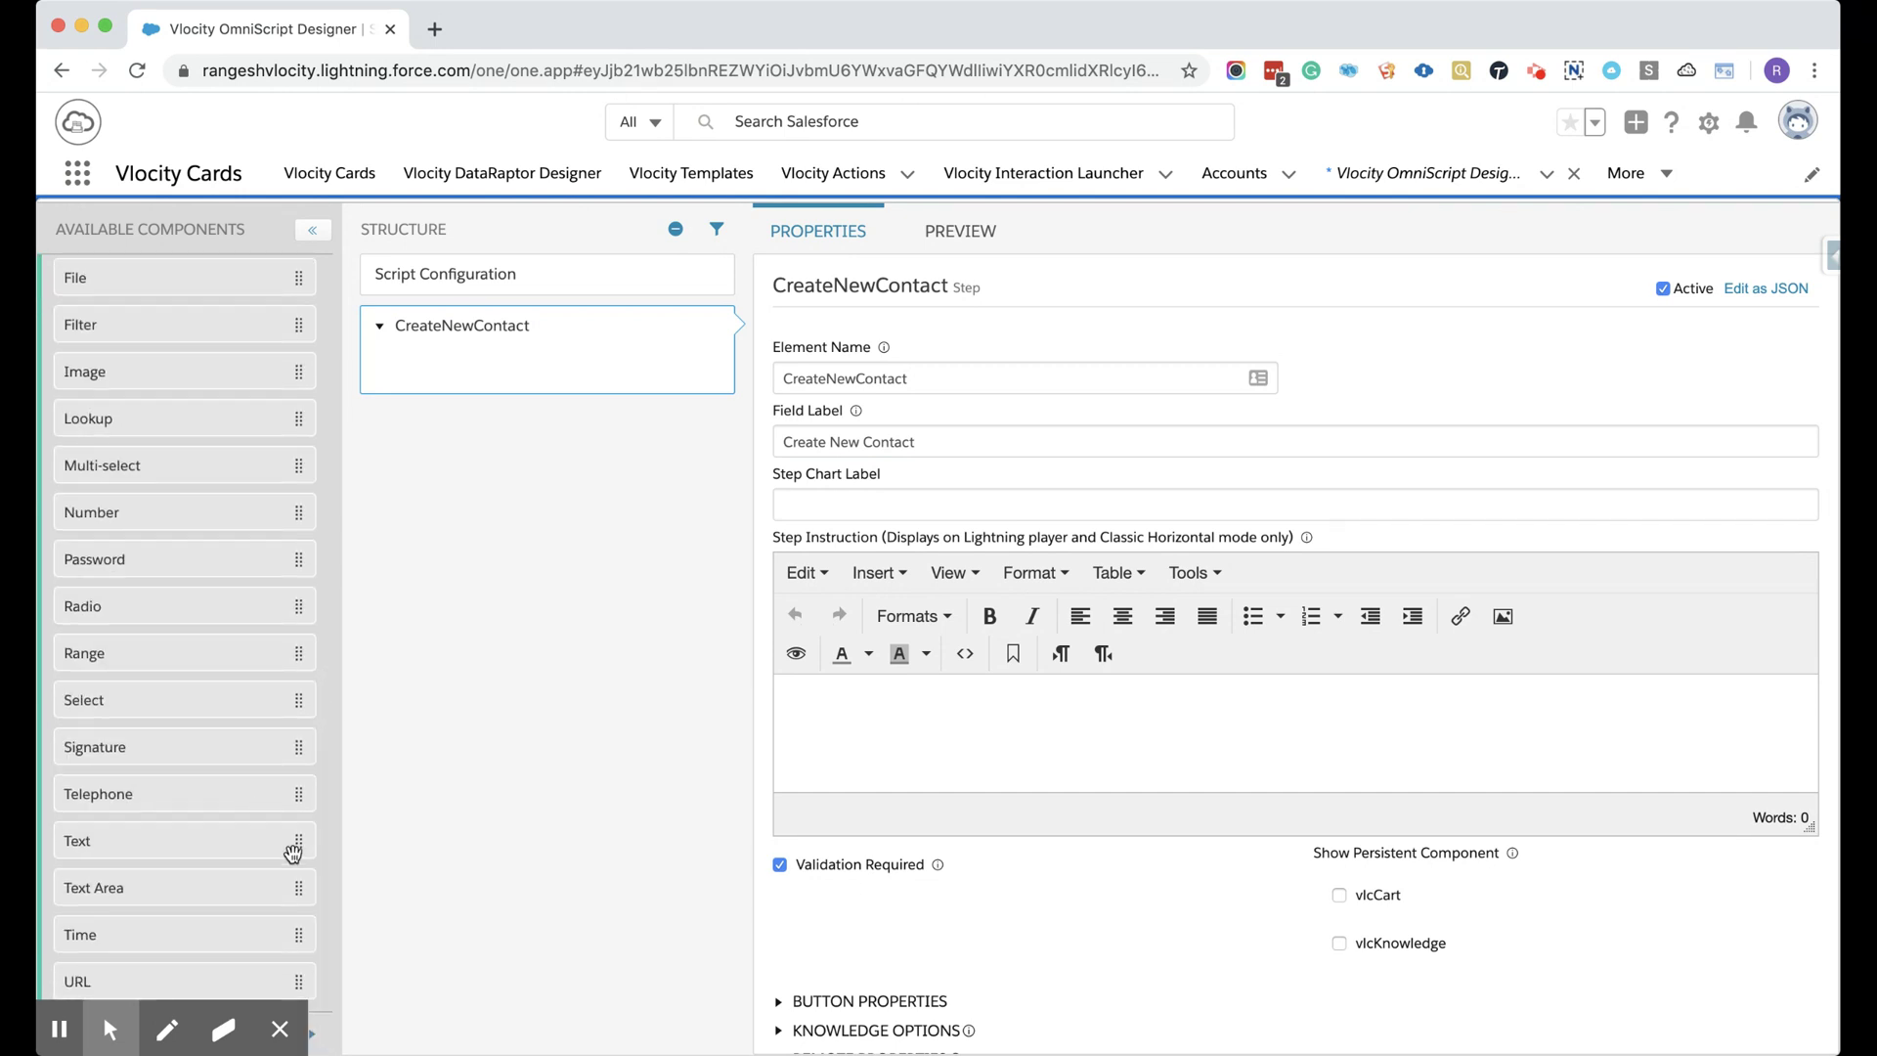
pyautogui.moveTo(299, 840); pyautogui.dragTo(547, 708)
pyautogui.moveTo(637, 397); pyautogui.dragTo(637, 383)
pyautogui.click(578, 467)
# Name the new text element "FirstName" and set its field label to "First Name".
pyautogui.click(869, 378)
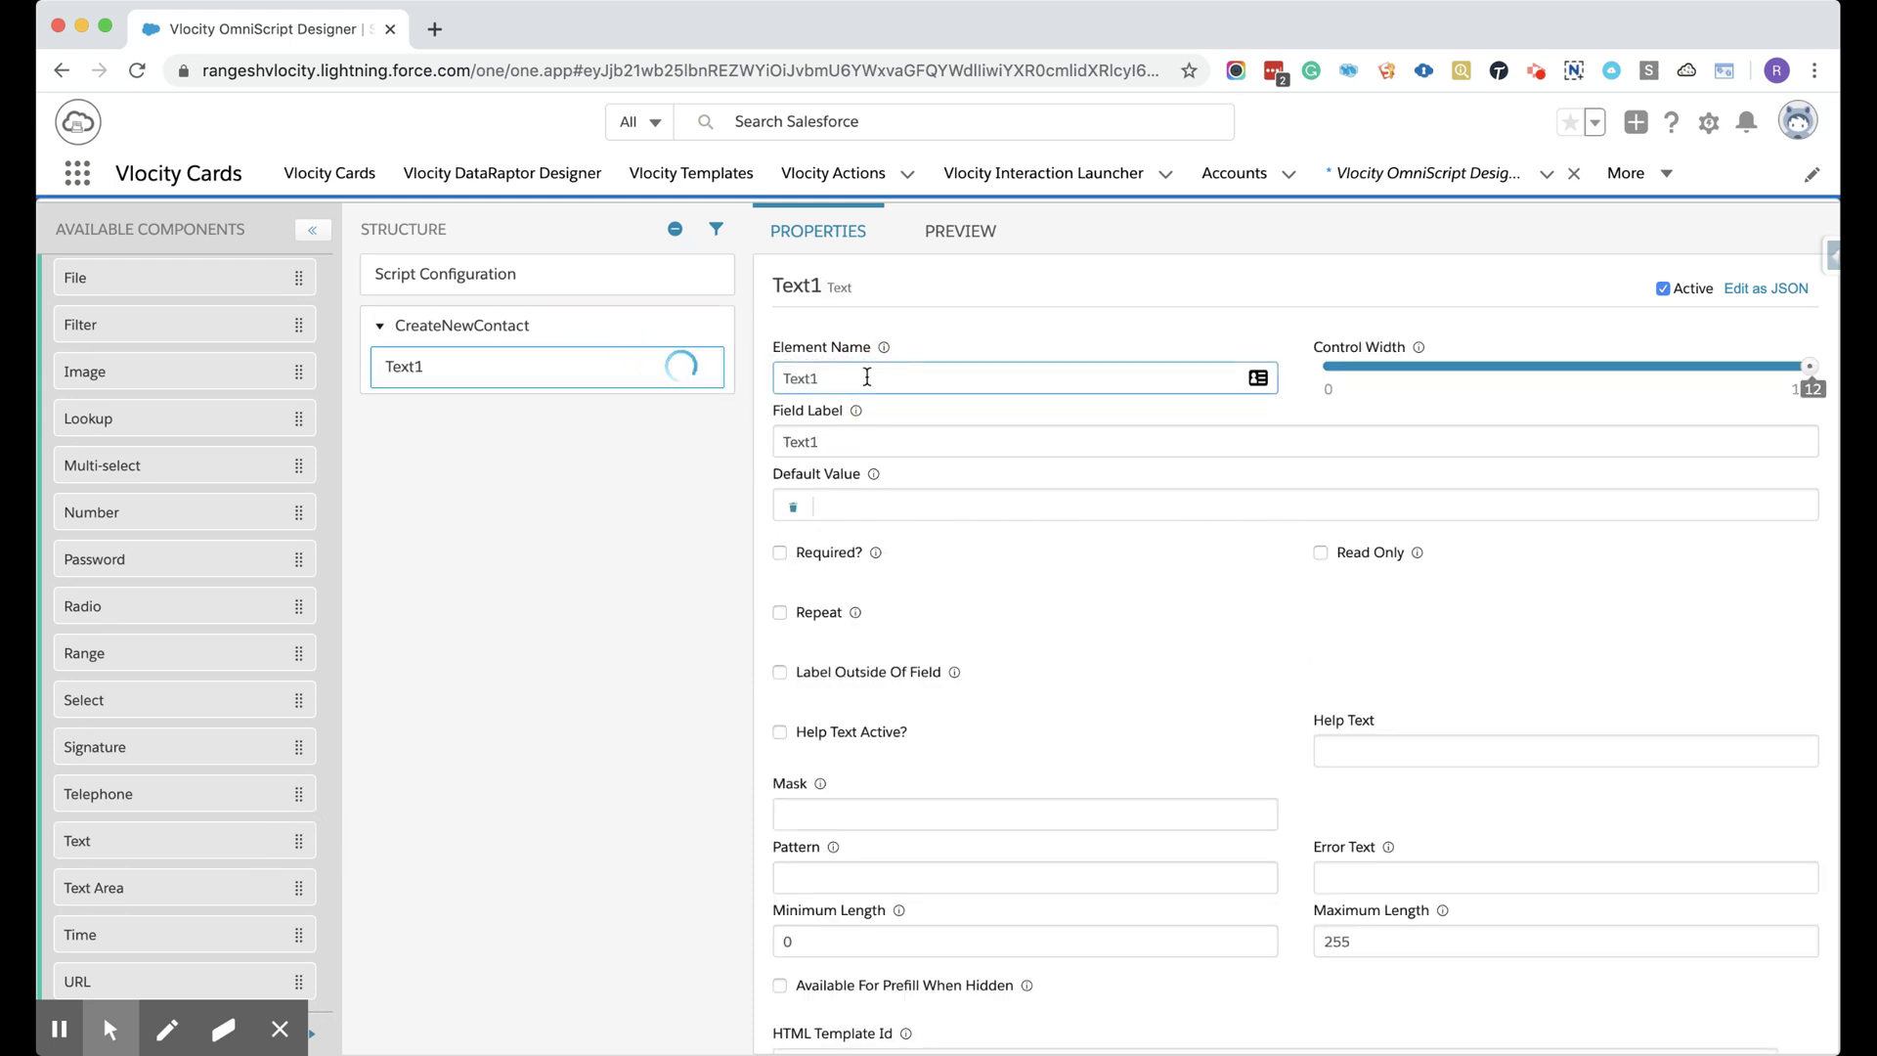
pyautogui.press('BackSpace')
pyautogui.press('BackSpace')
pyautogui.press('BackSpace')
pyautogui.press('BackSpace')
pyautogui.press('BackSpace')
pyautogui.write('FirstName')
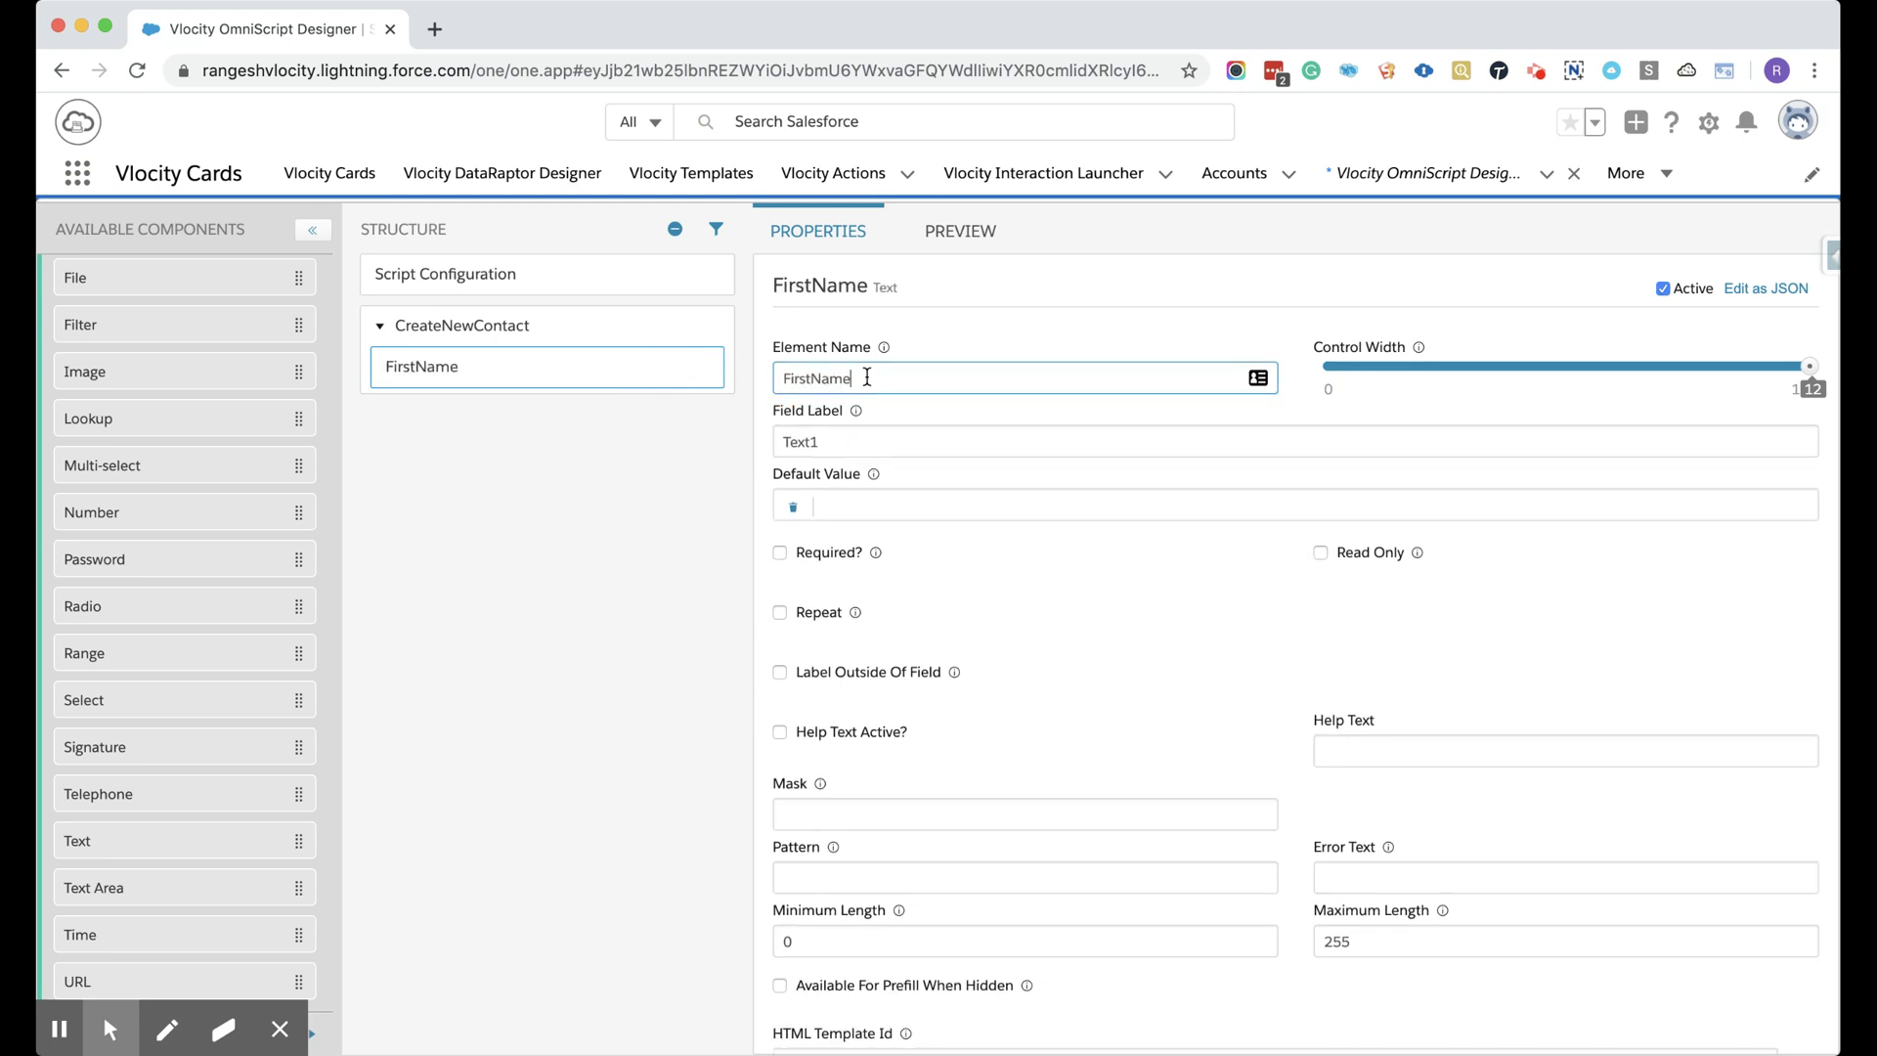
pyautogui.press('Tab')
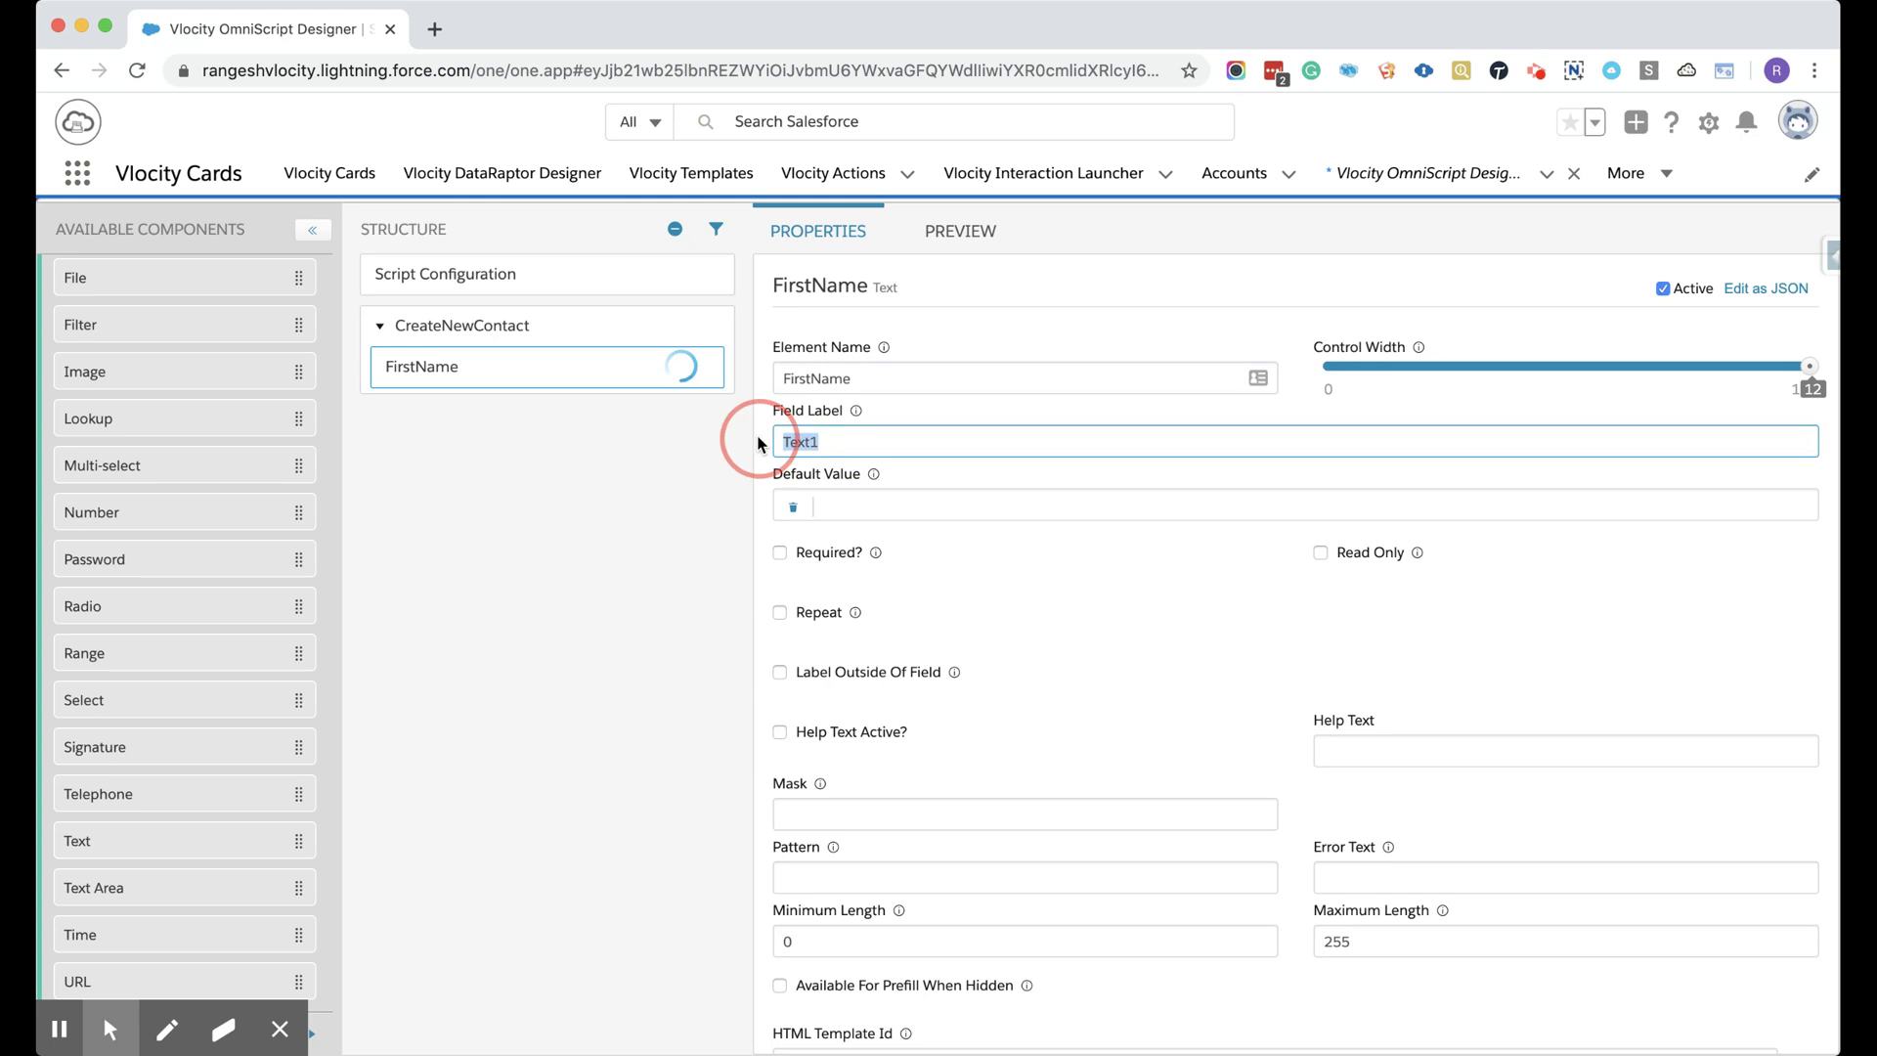
pyautogui.write('First Name')
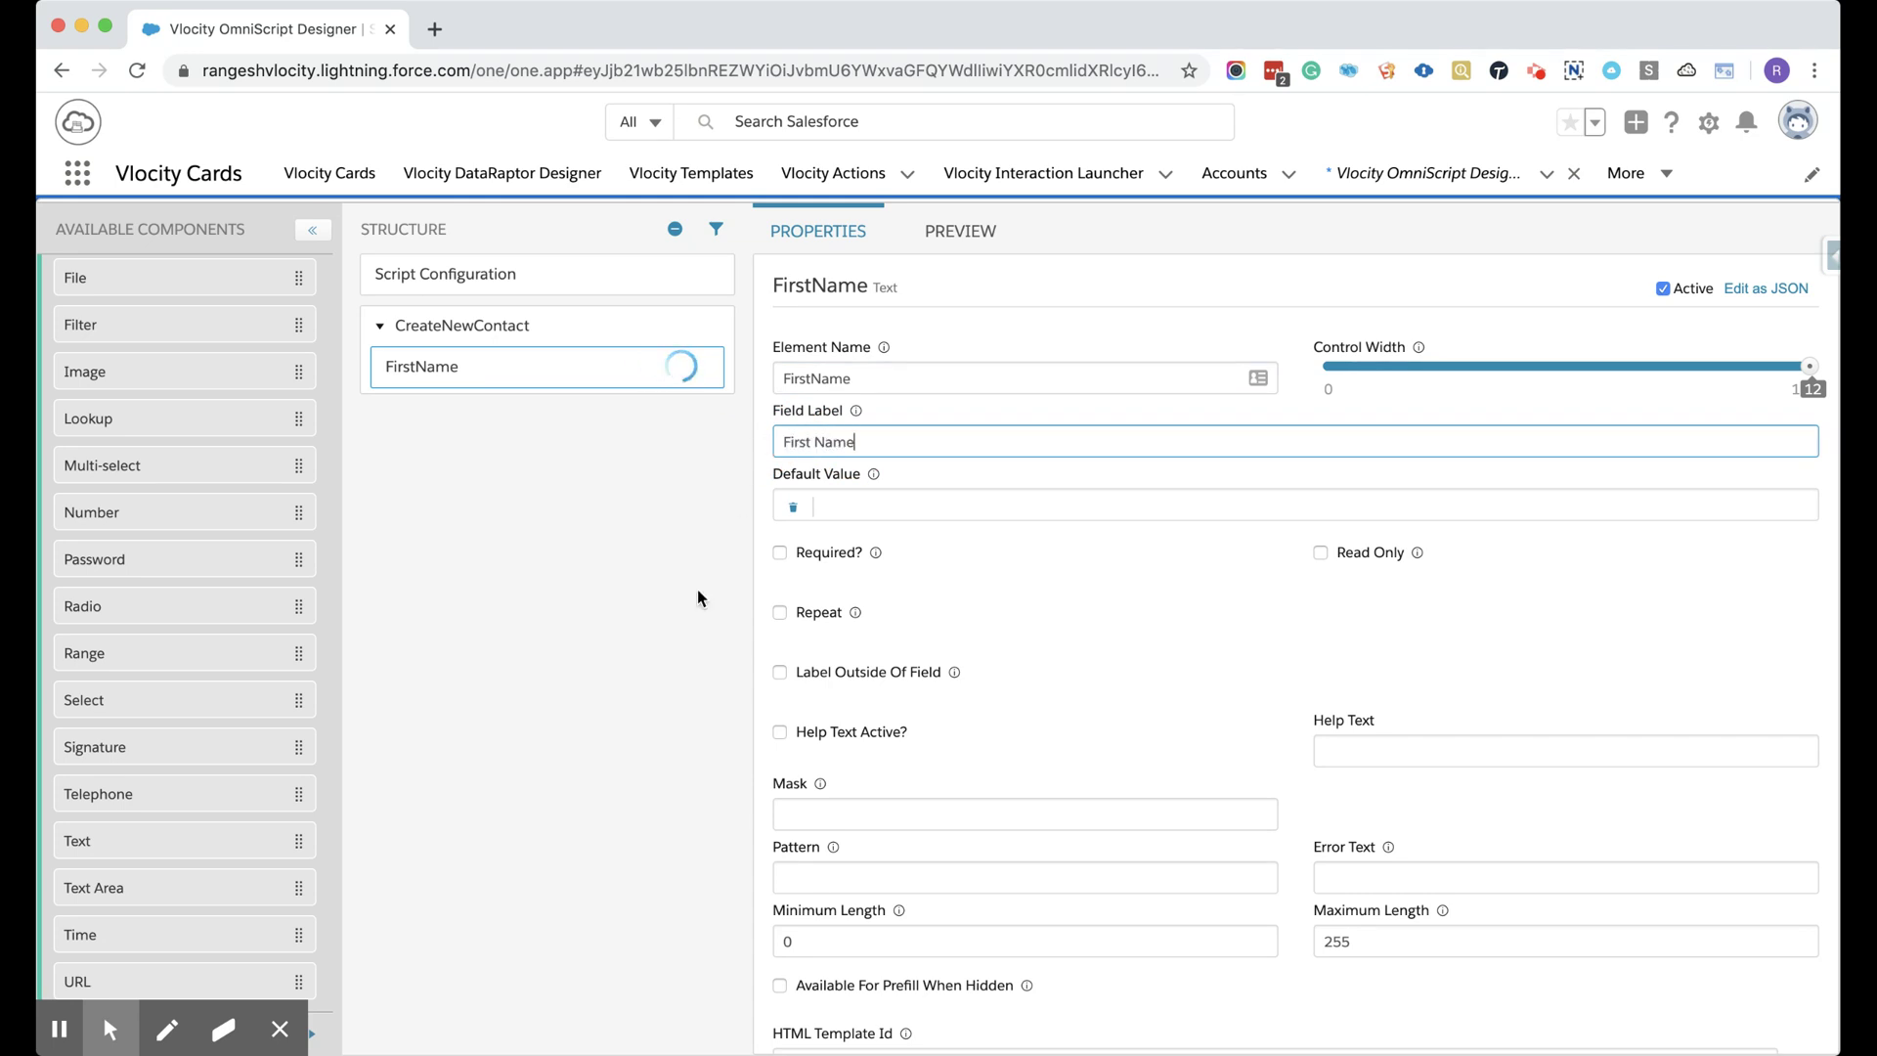
pyautogui.click(620, 583)
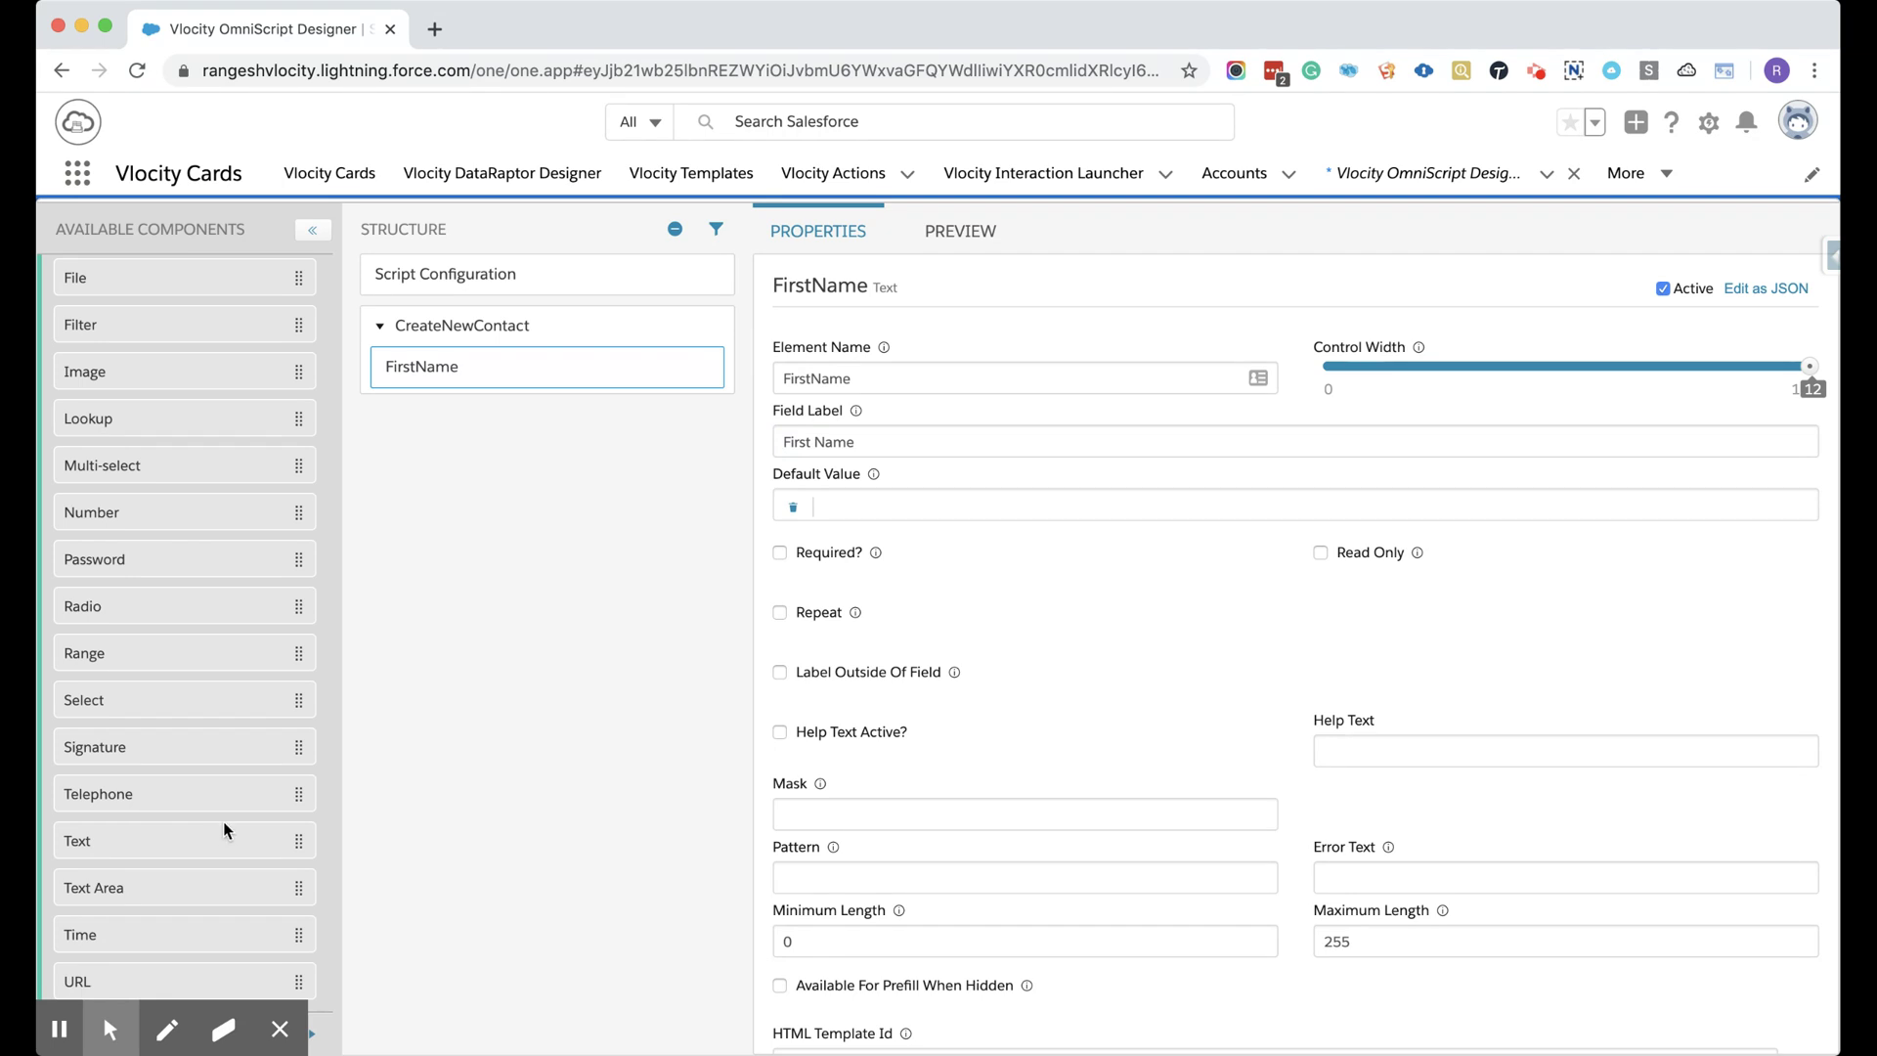
# Add a second Text input below FirstName in the CreateNewContact step, and preview the form.
pyautogui.moveTo(298, 841); pyautogui.dragTo(625, 376)
pyautogui.click(489, 430)
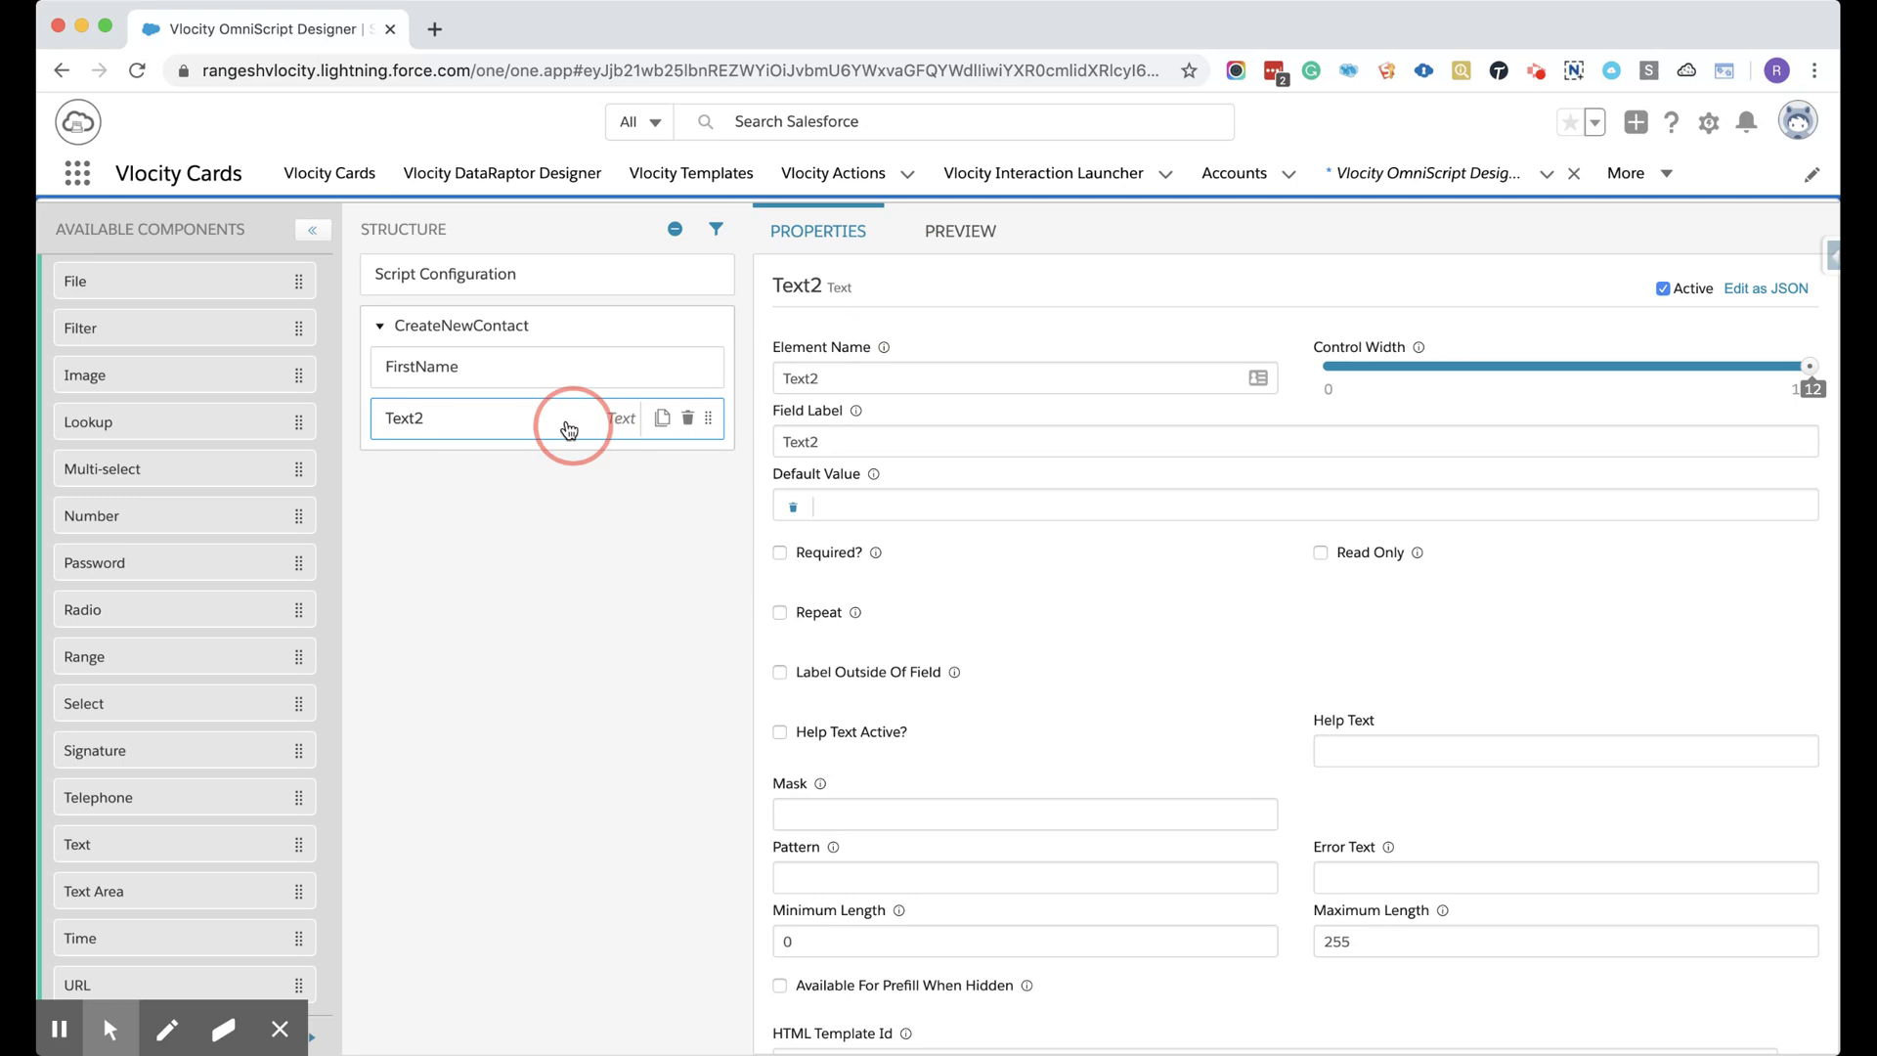
pyautogui.click(961, 233)
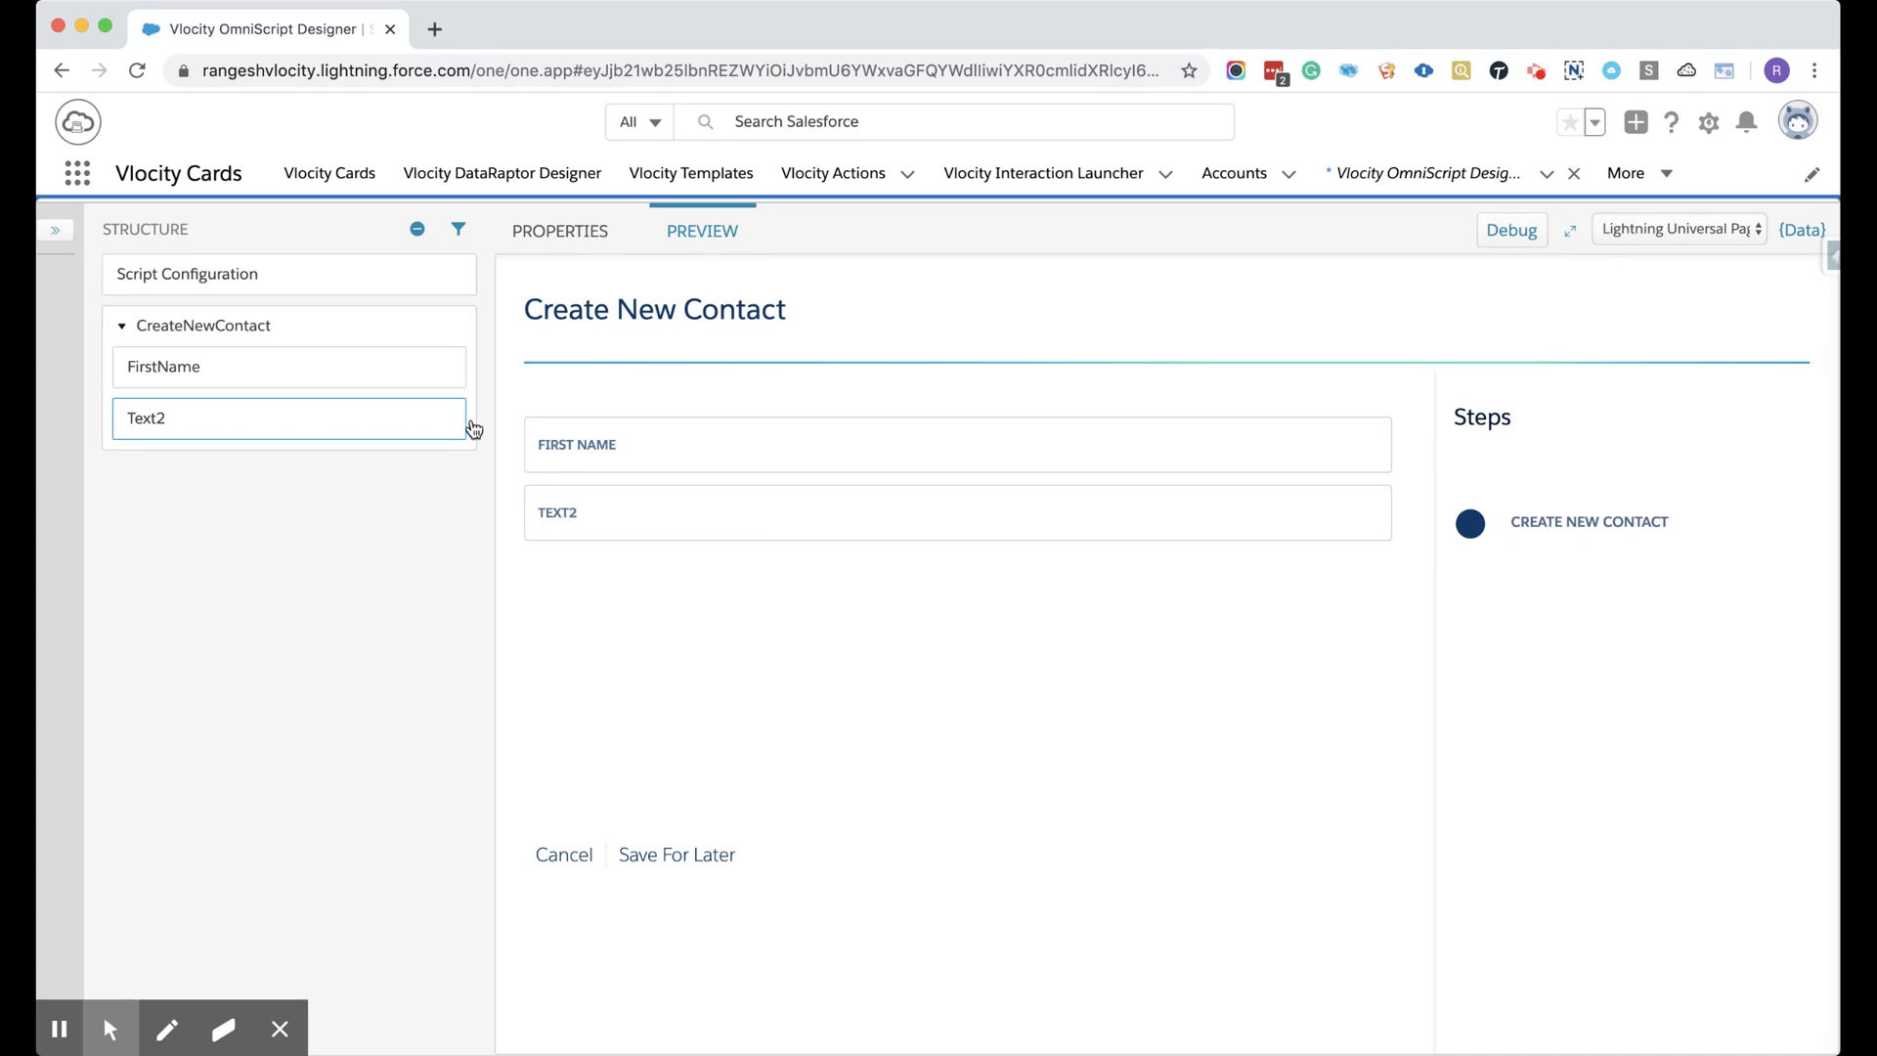
pyautogui.click(596, 235)
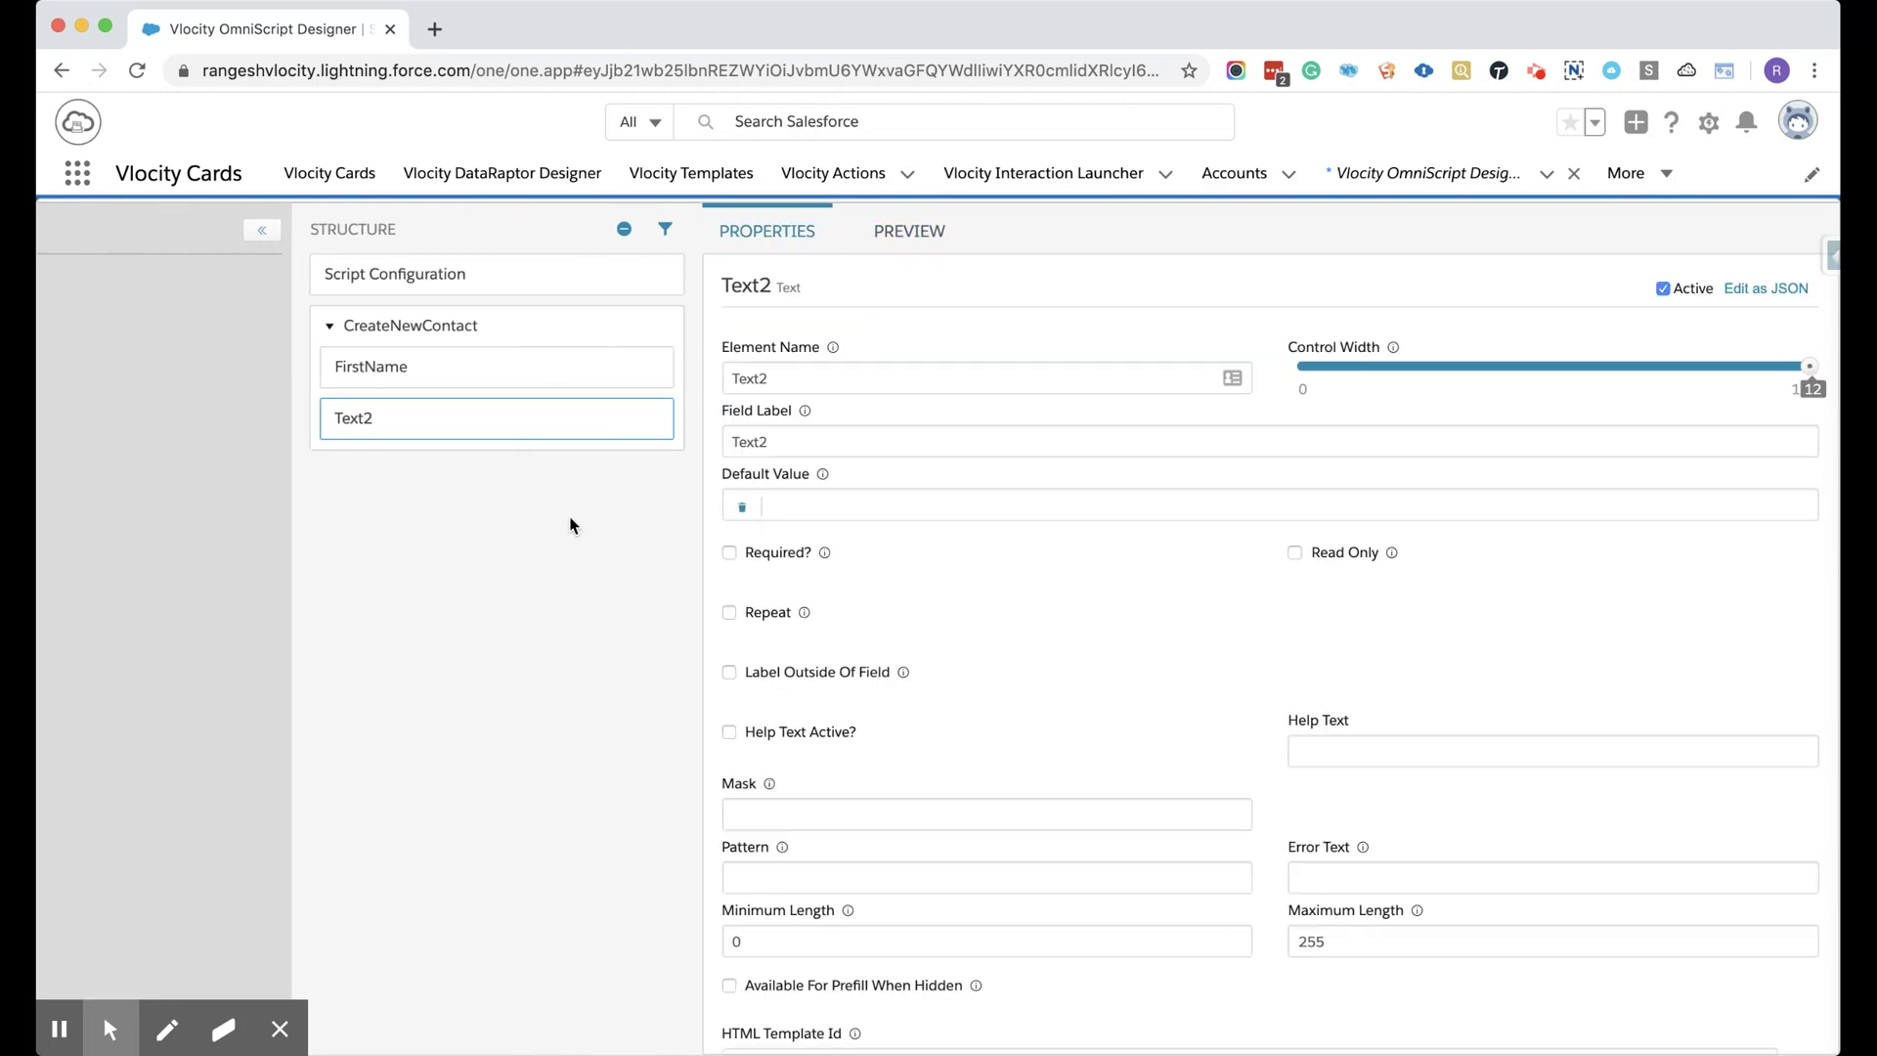
# Add a second Step element below CreateNewContact in the structure, and preview the script.
pyautogui.scroll(4, 243, 635)
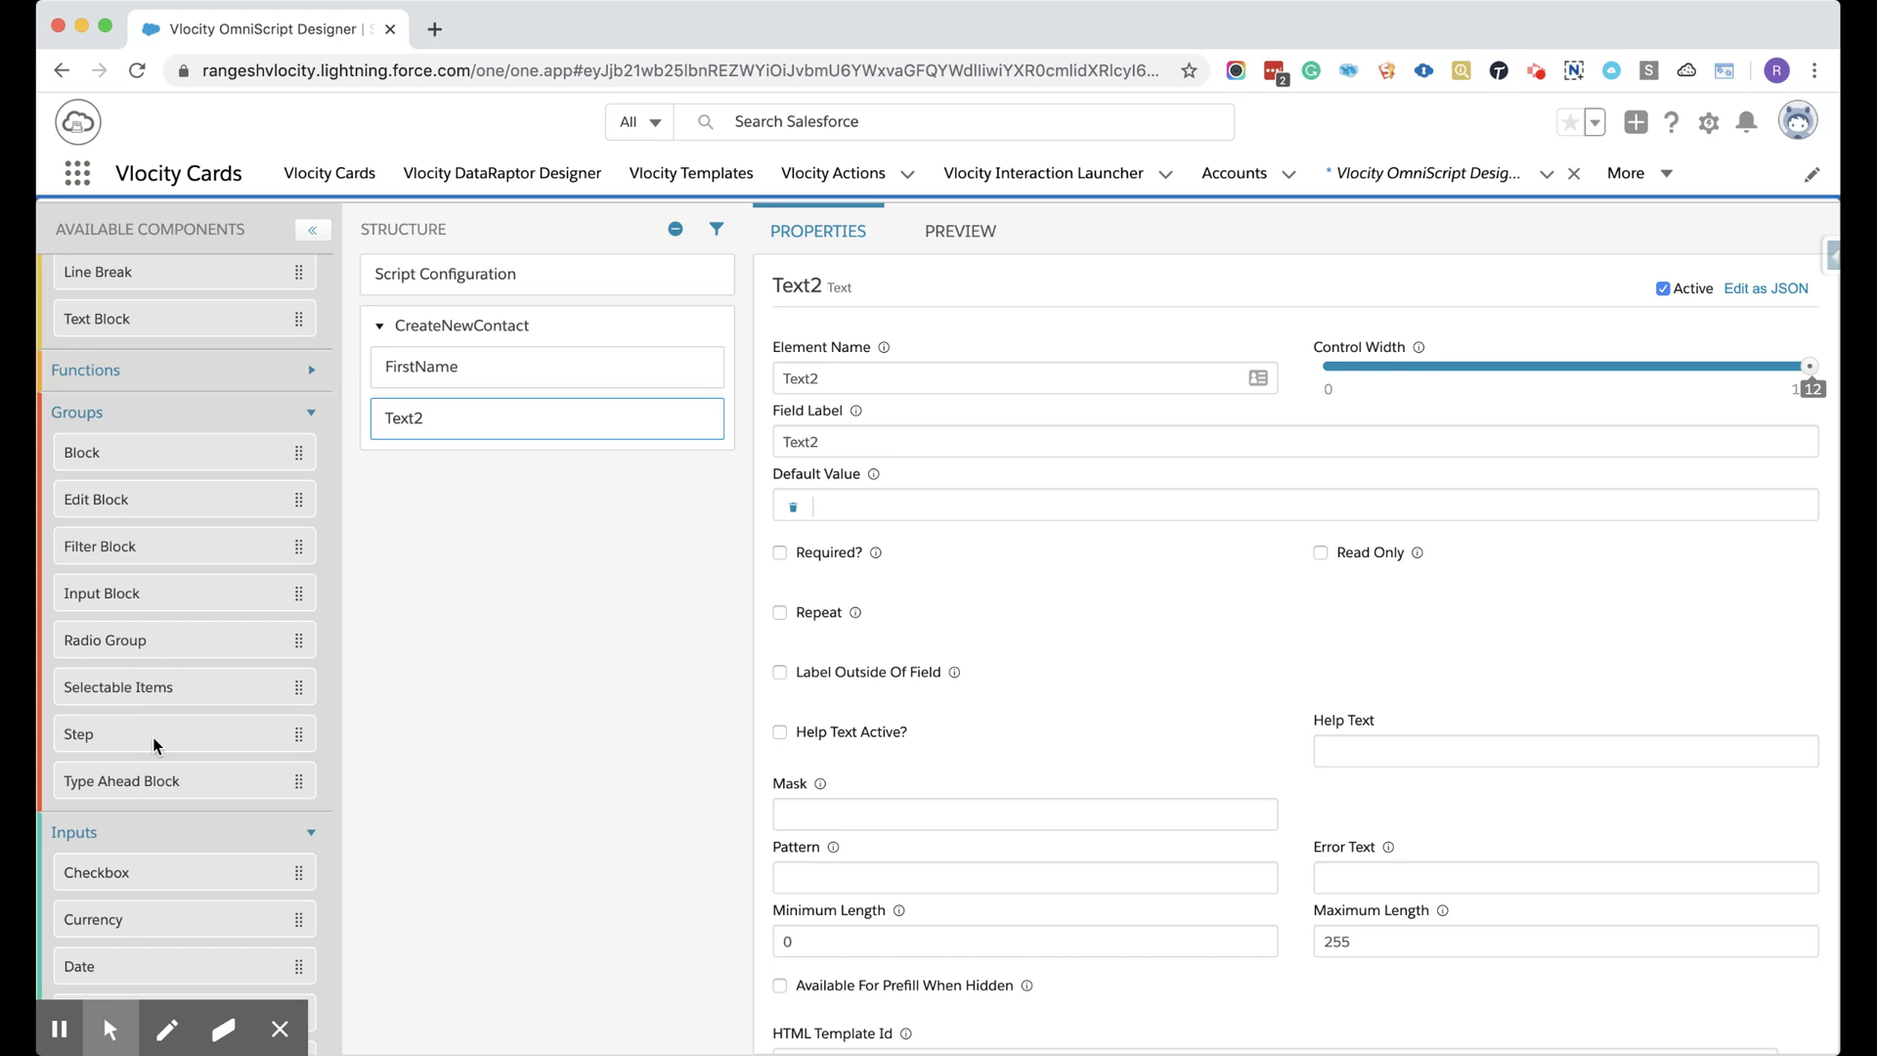
pyautogui.moveTo(298, 734); pyautogui.dragTo(636, 519)
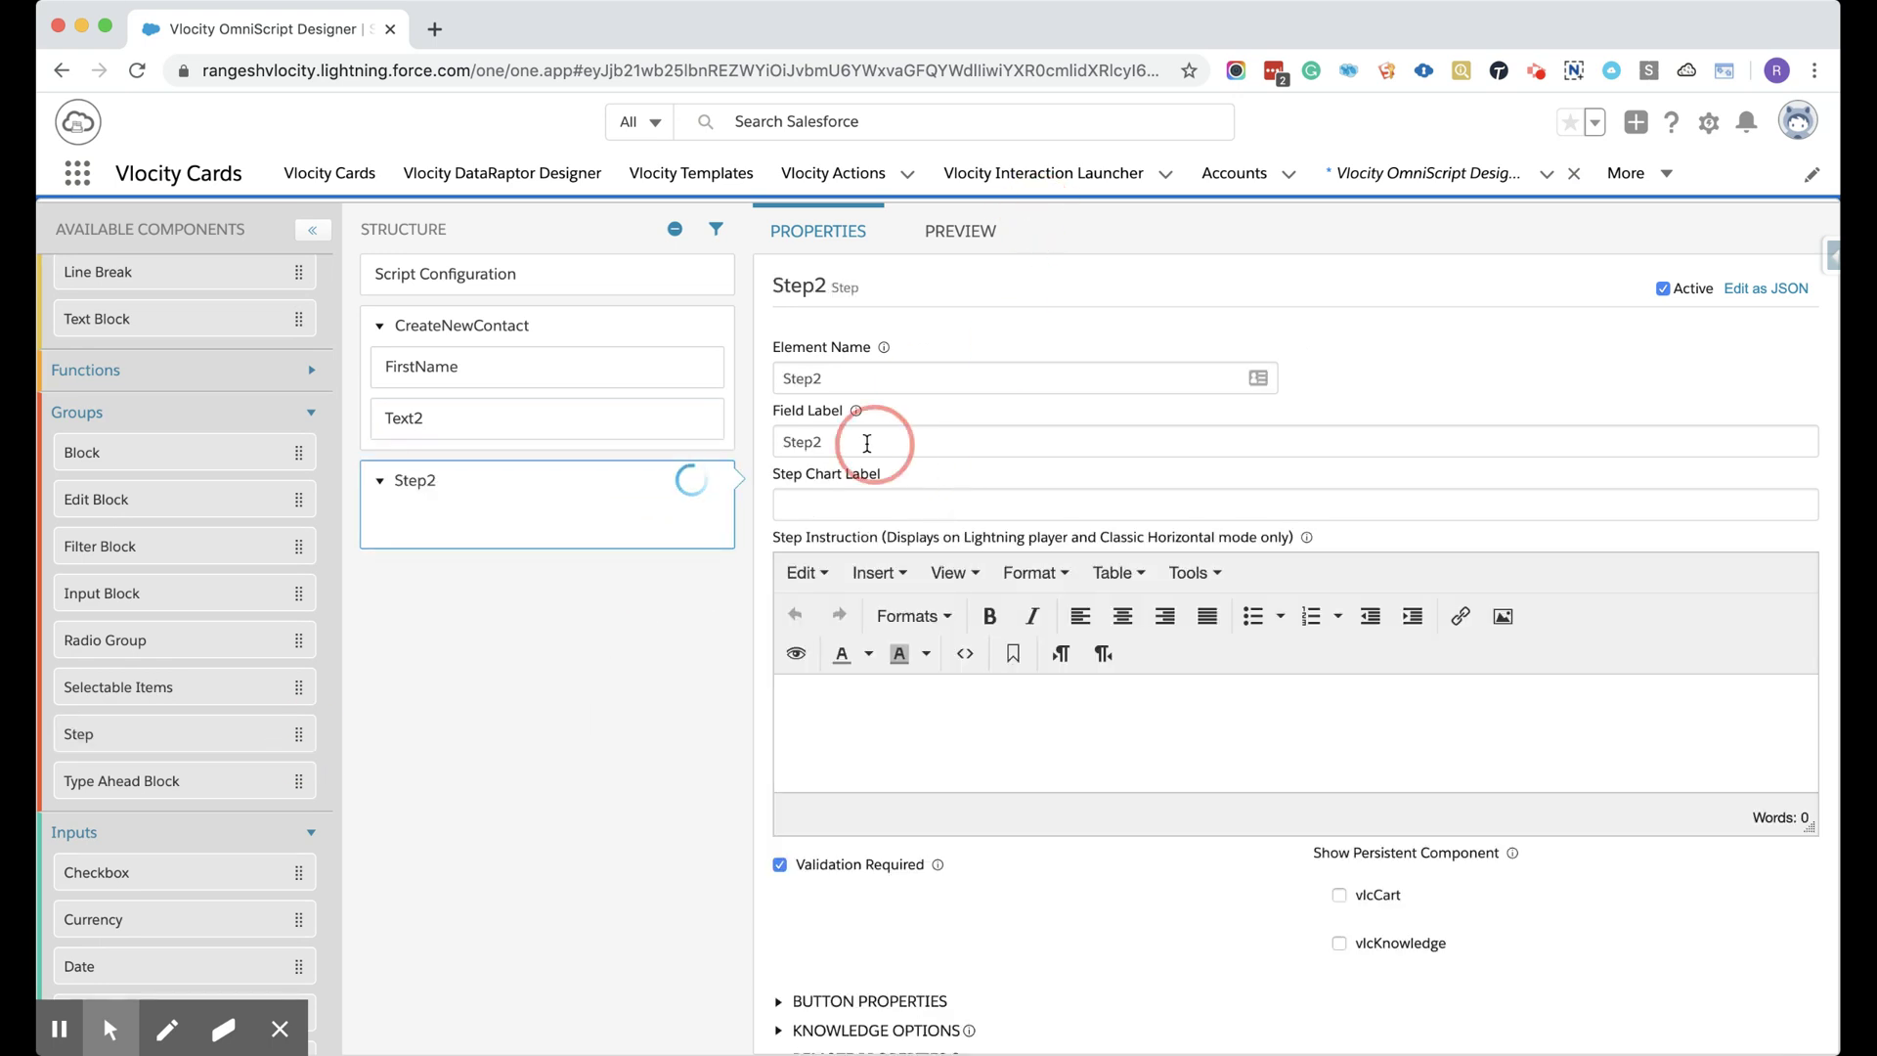
pyautogui.click(976, 243)
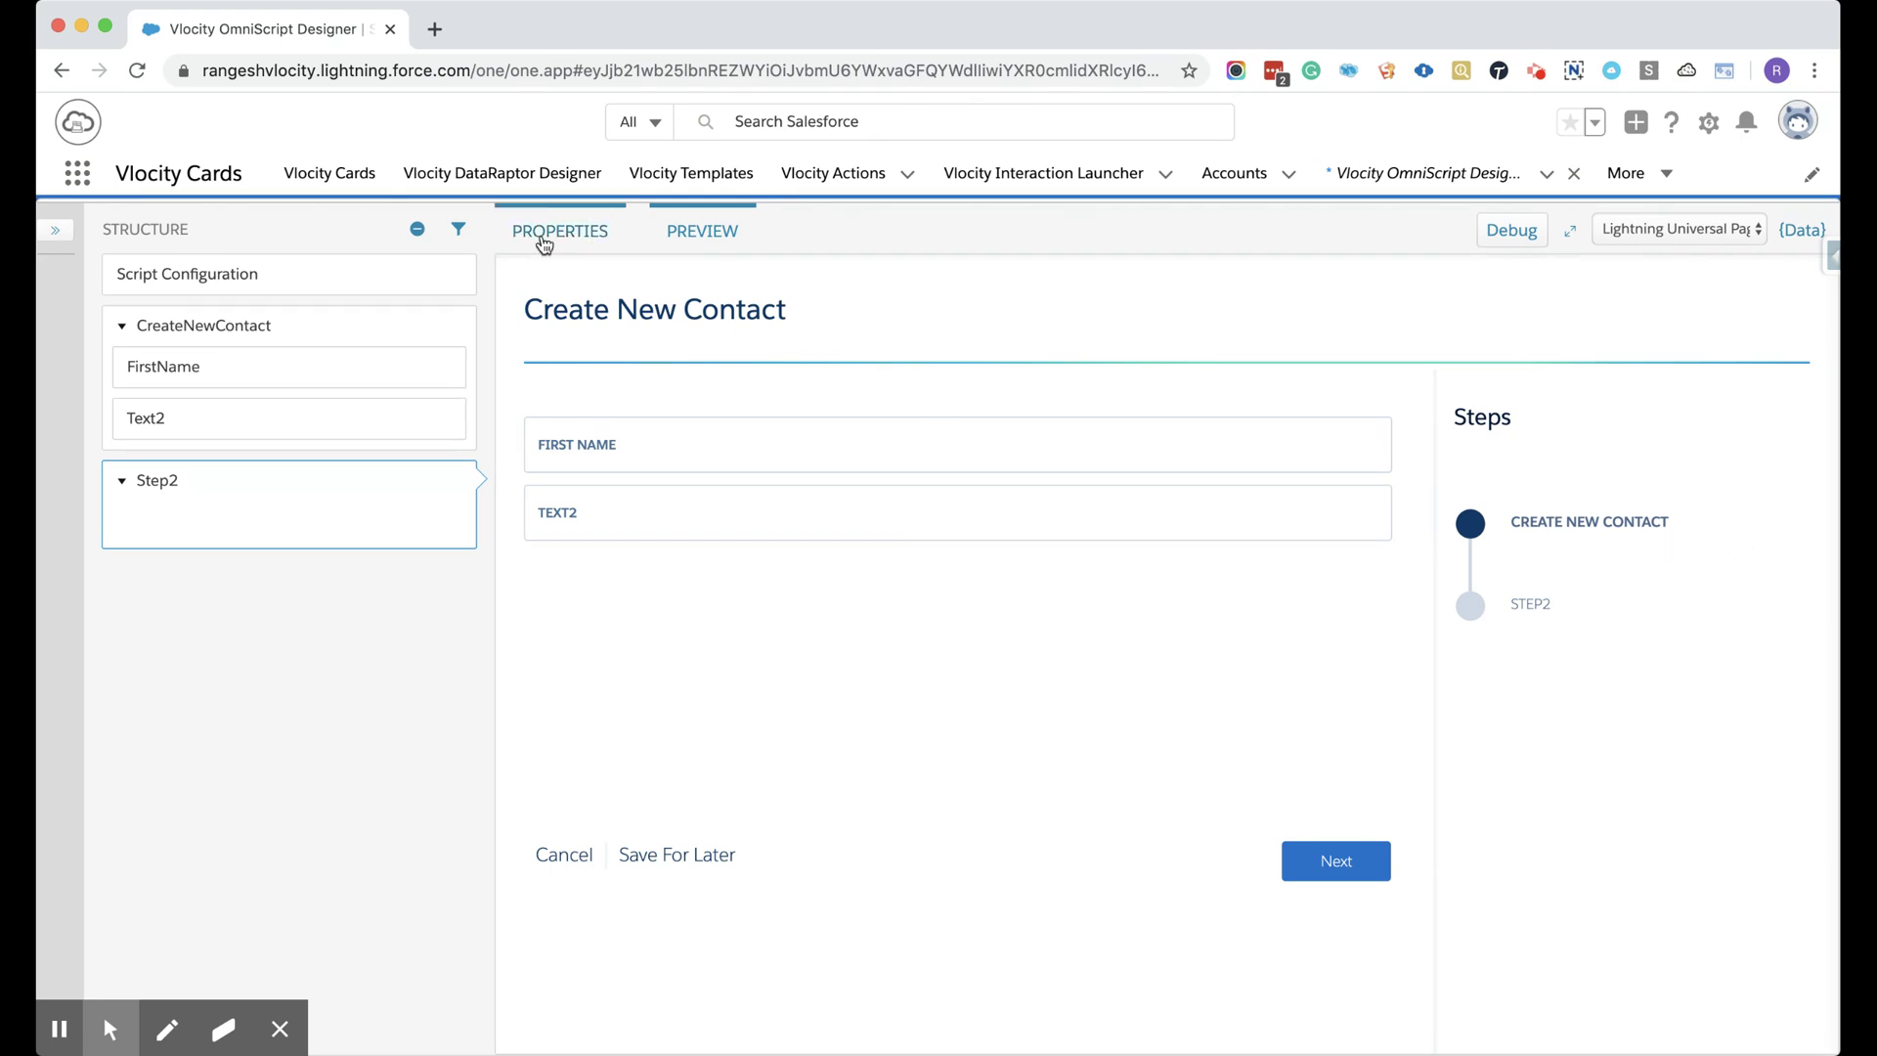
# Return to the element properties and delete the empty Step2 element from the structure.
pyautogui.click(567, 233)
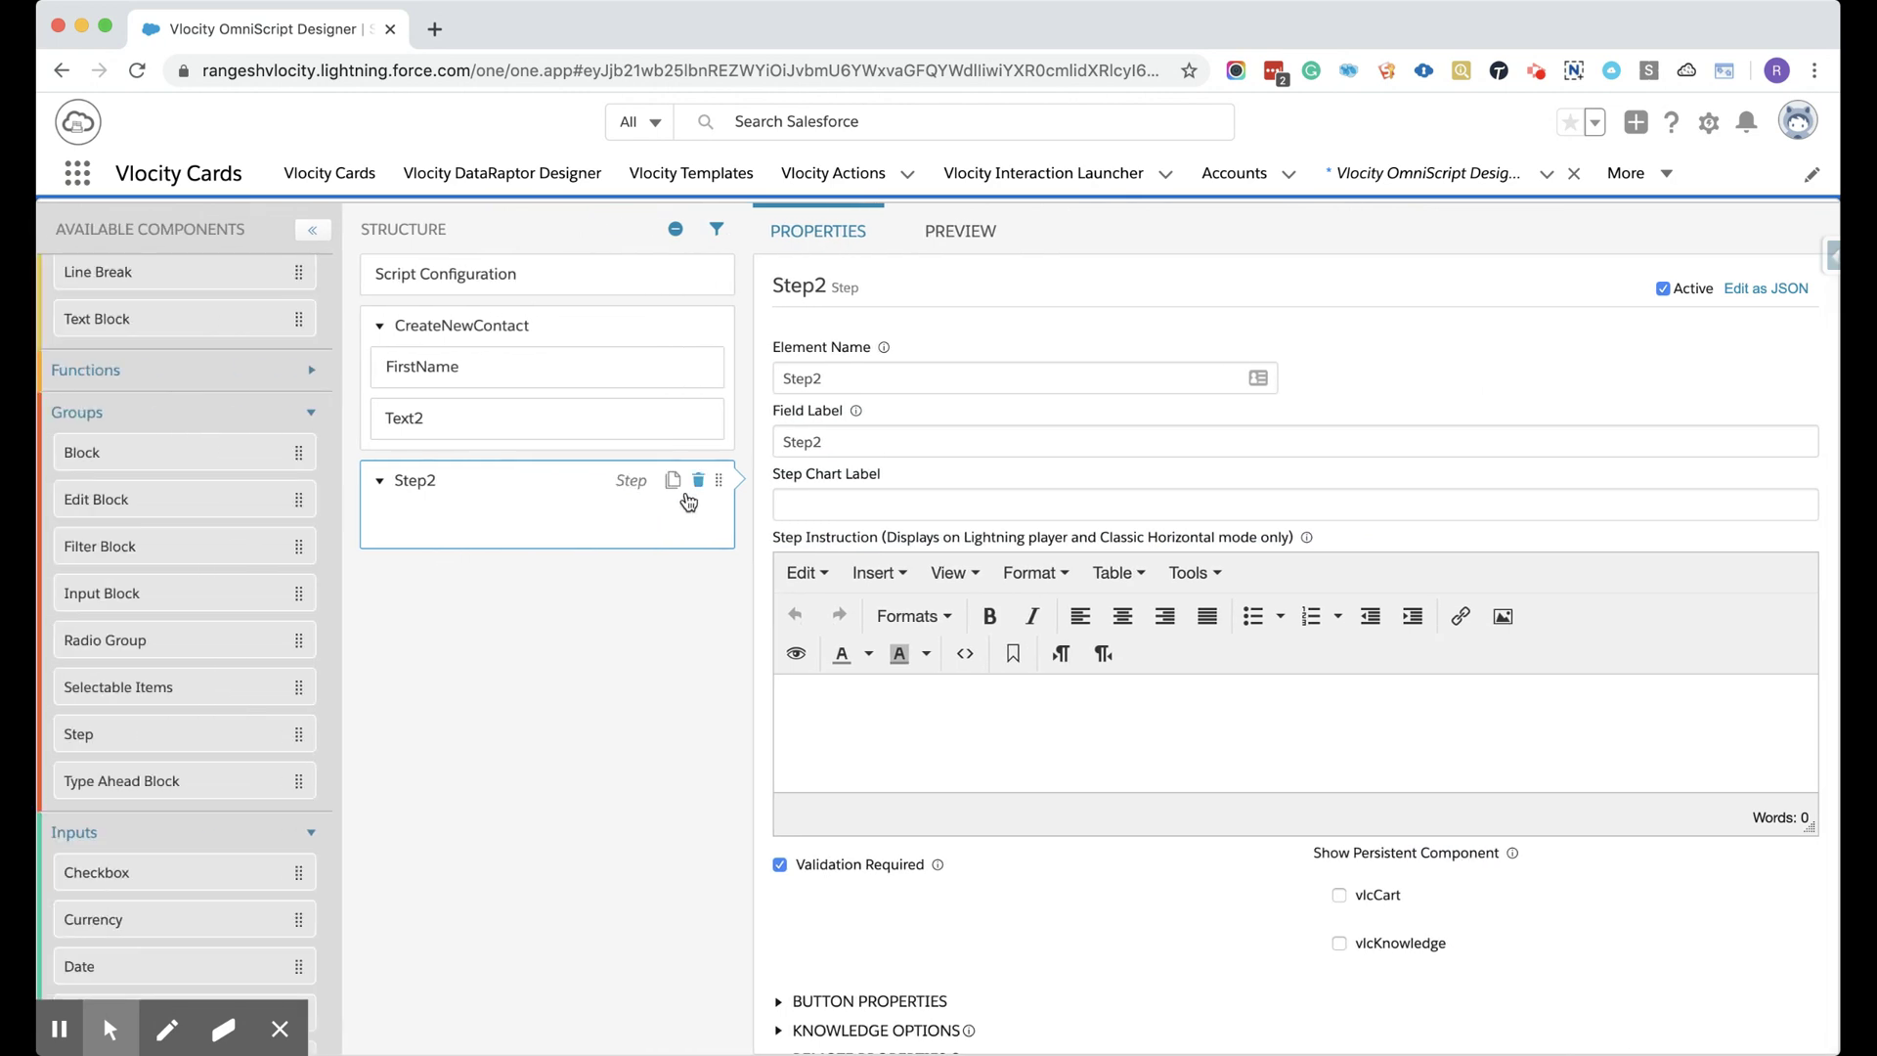
pyautogui.click(695, 491)
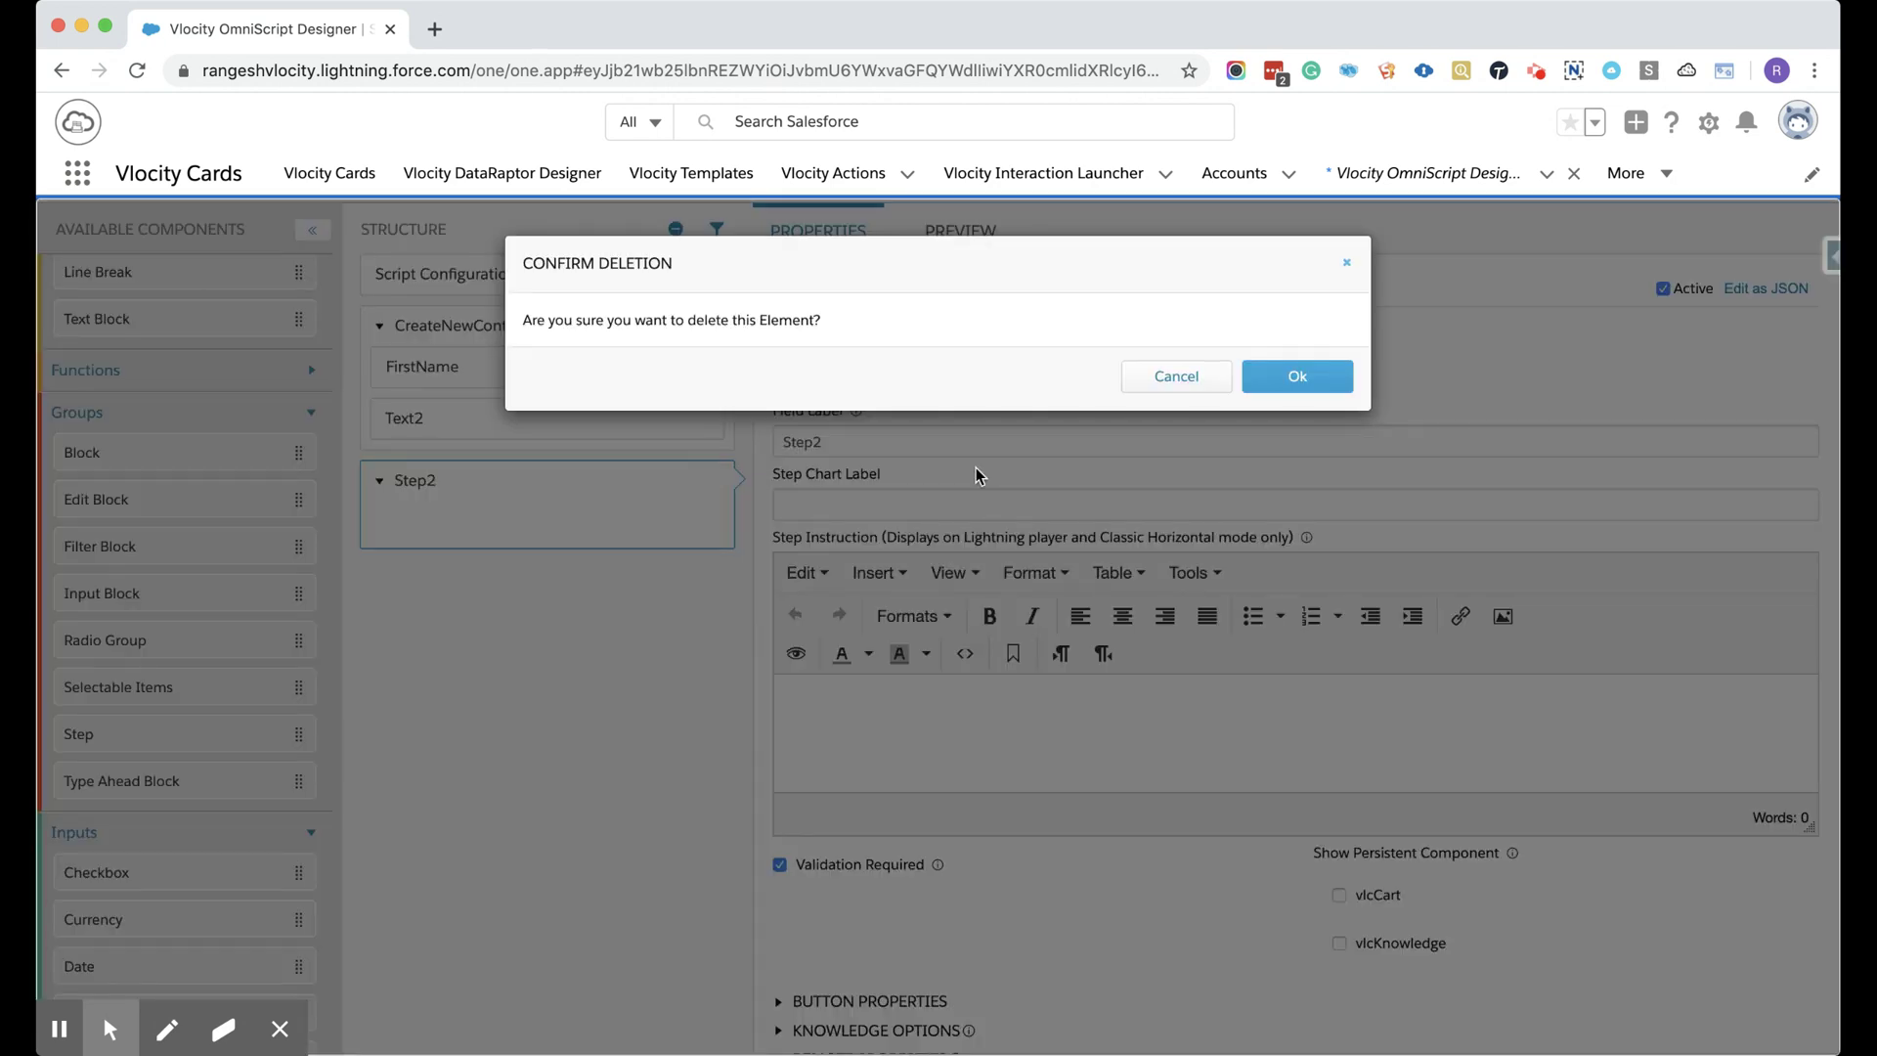
pyautogui.click(1297, 376)
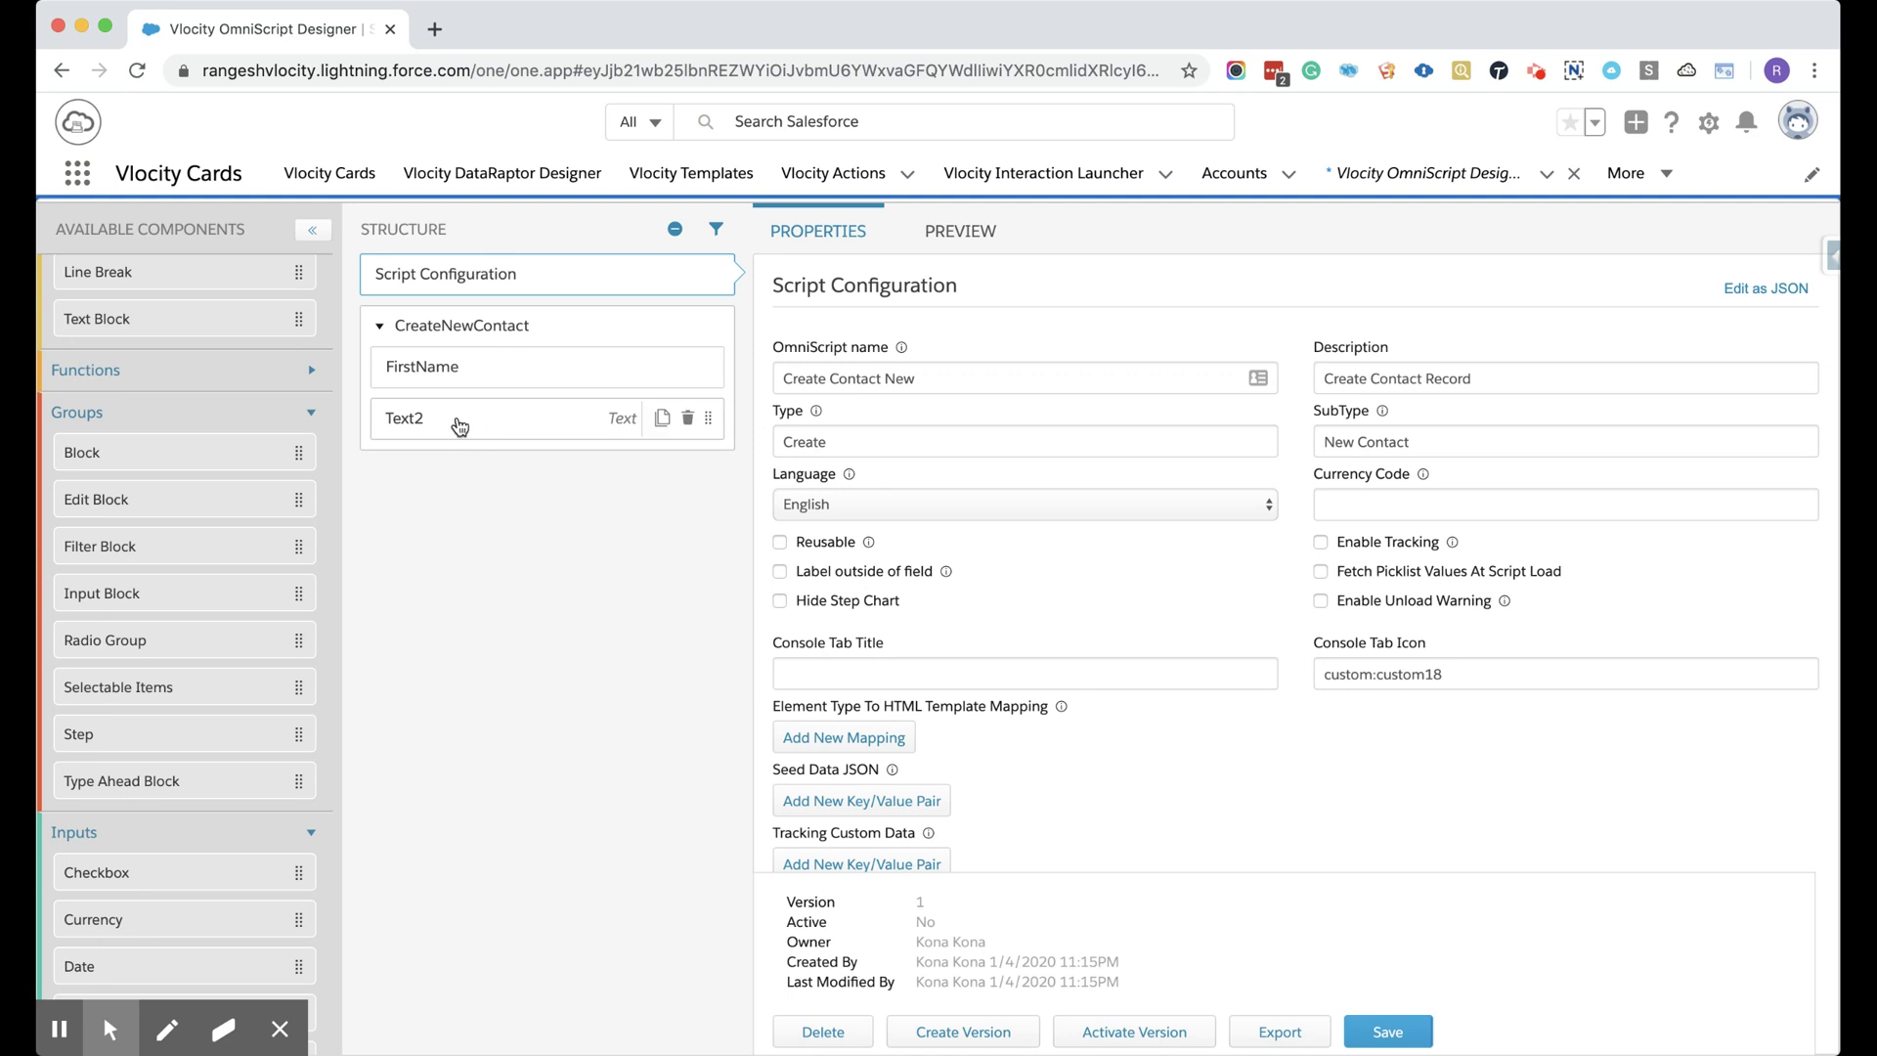
# Rename the Text2 element "LastName" with the field label "Last Name", and preview the form.
pyautogui.click(457, 426)
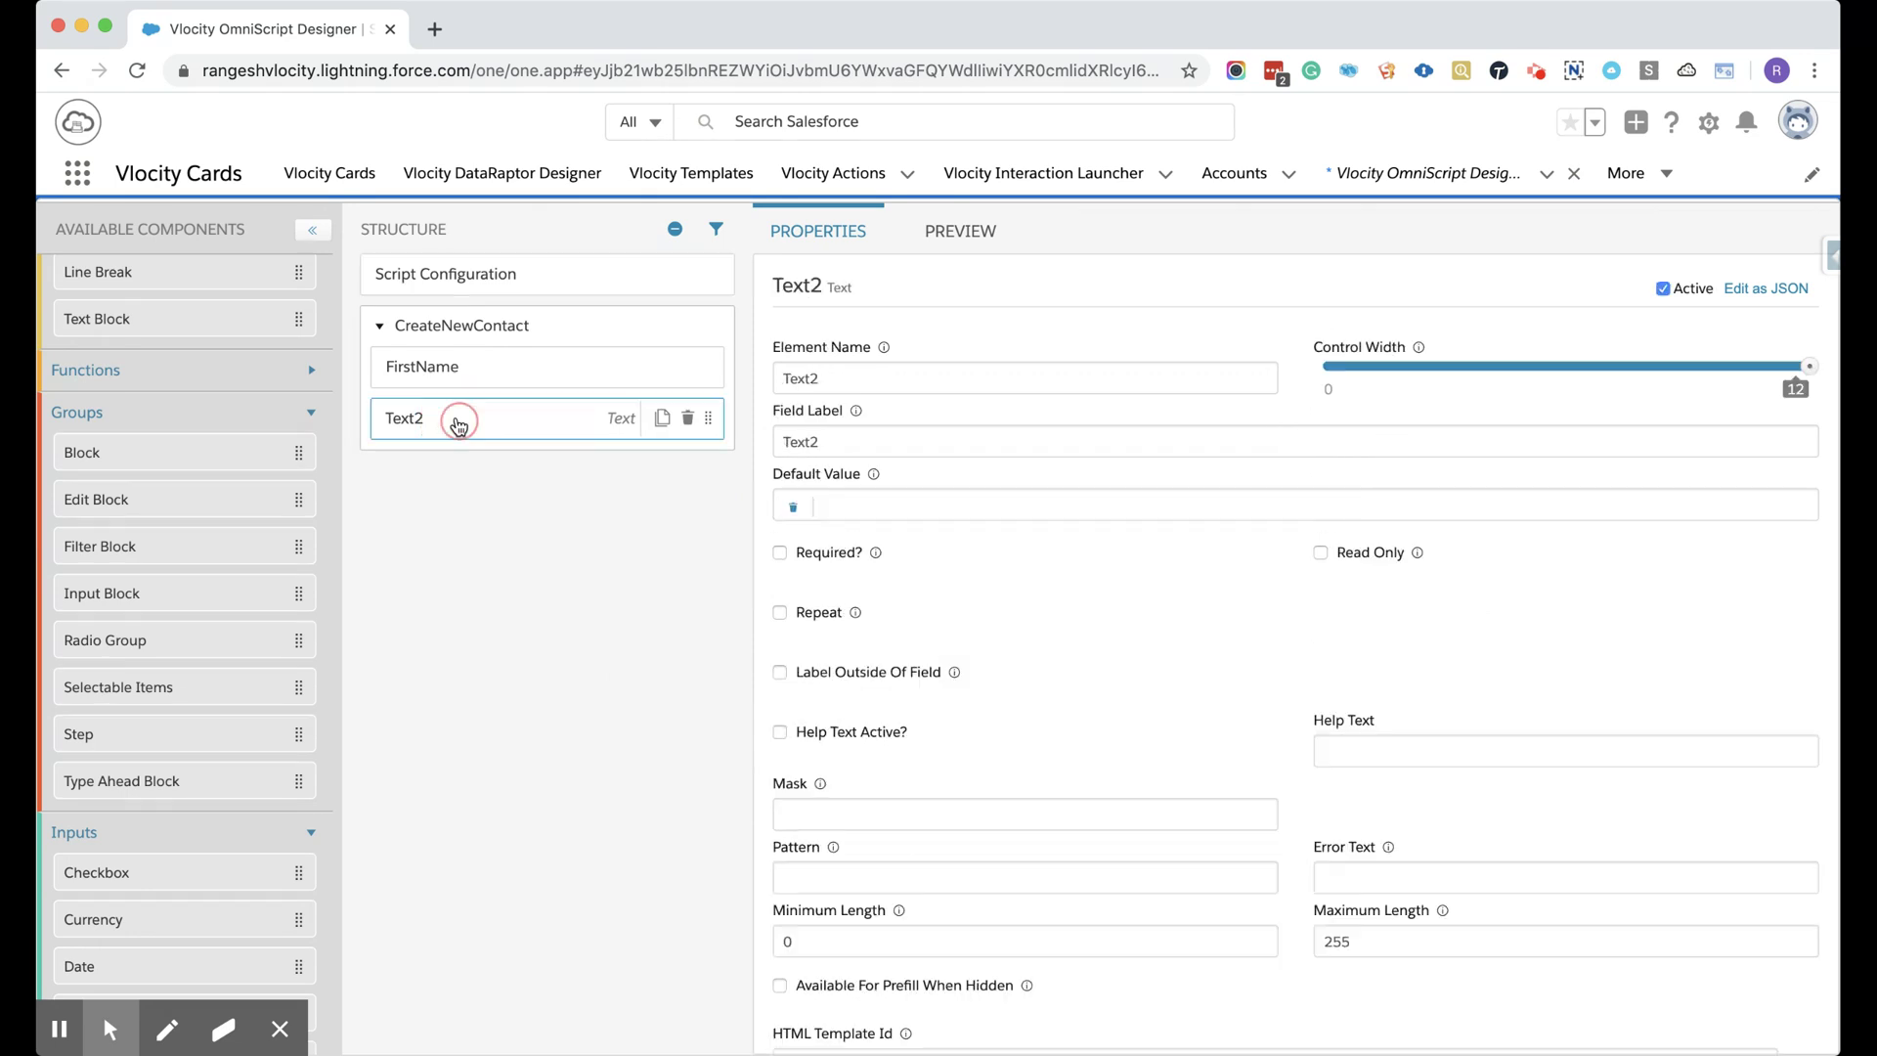
pyautogui.click(902, 378)
pyautogui.doubleClick(901, 378)
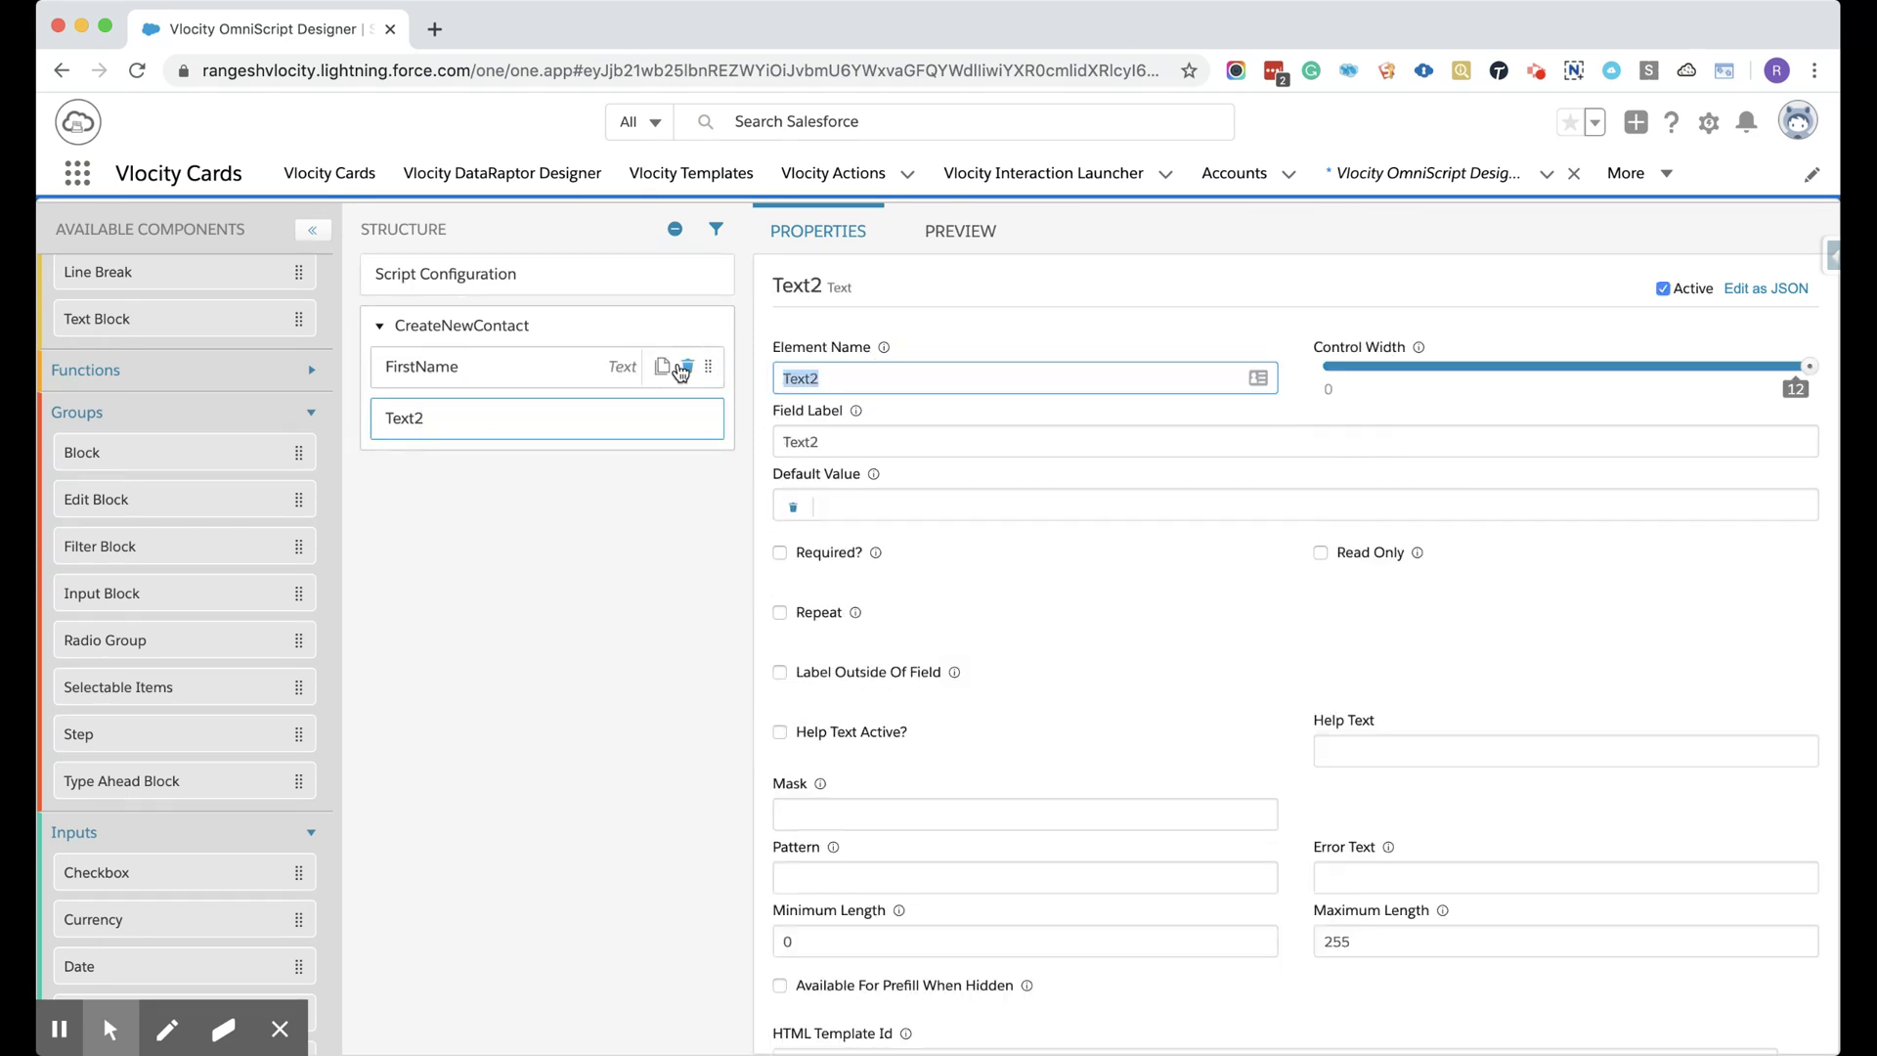
pyautogui.write('LastName')
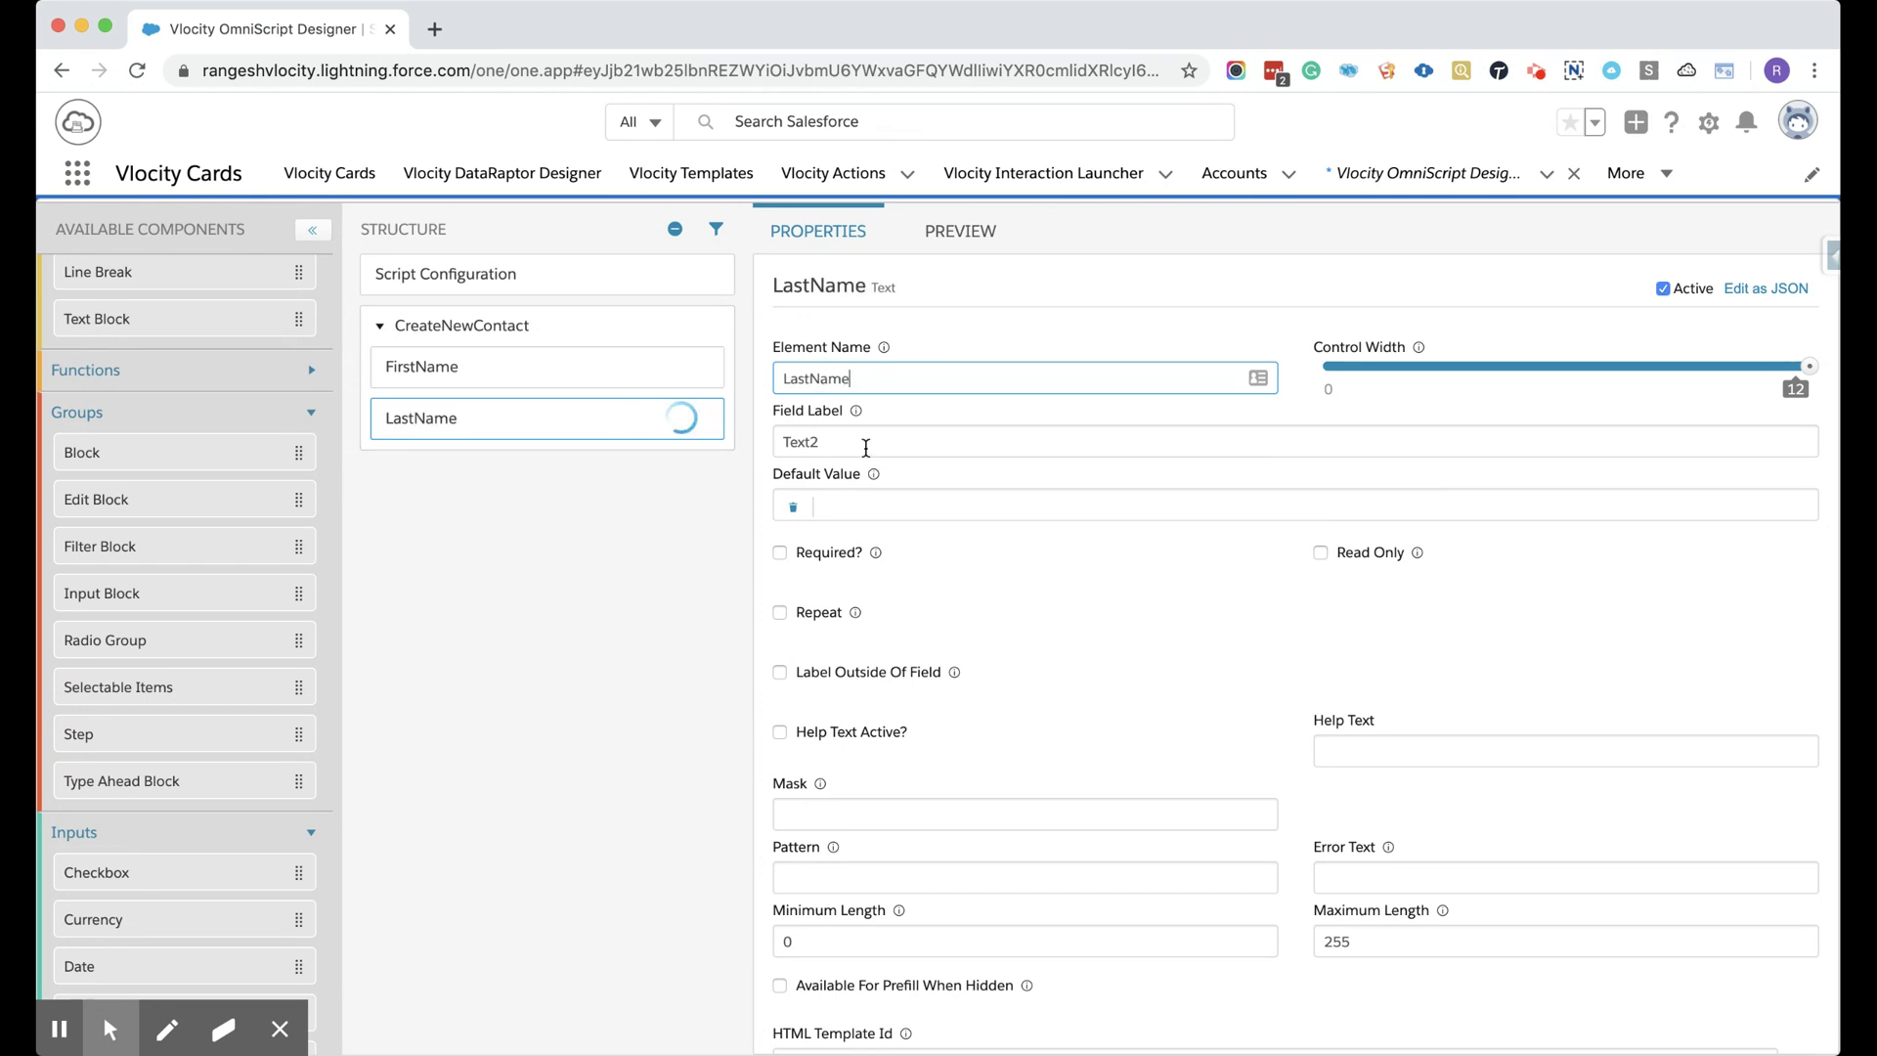
pyautogui.press('Tab')
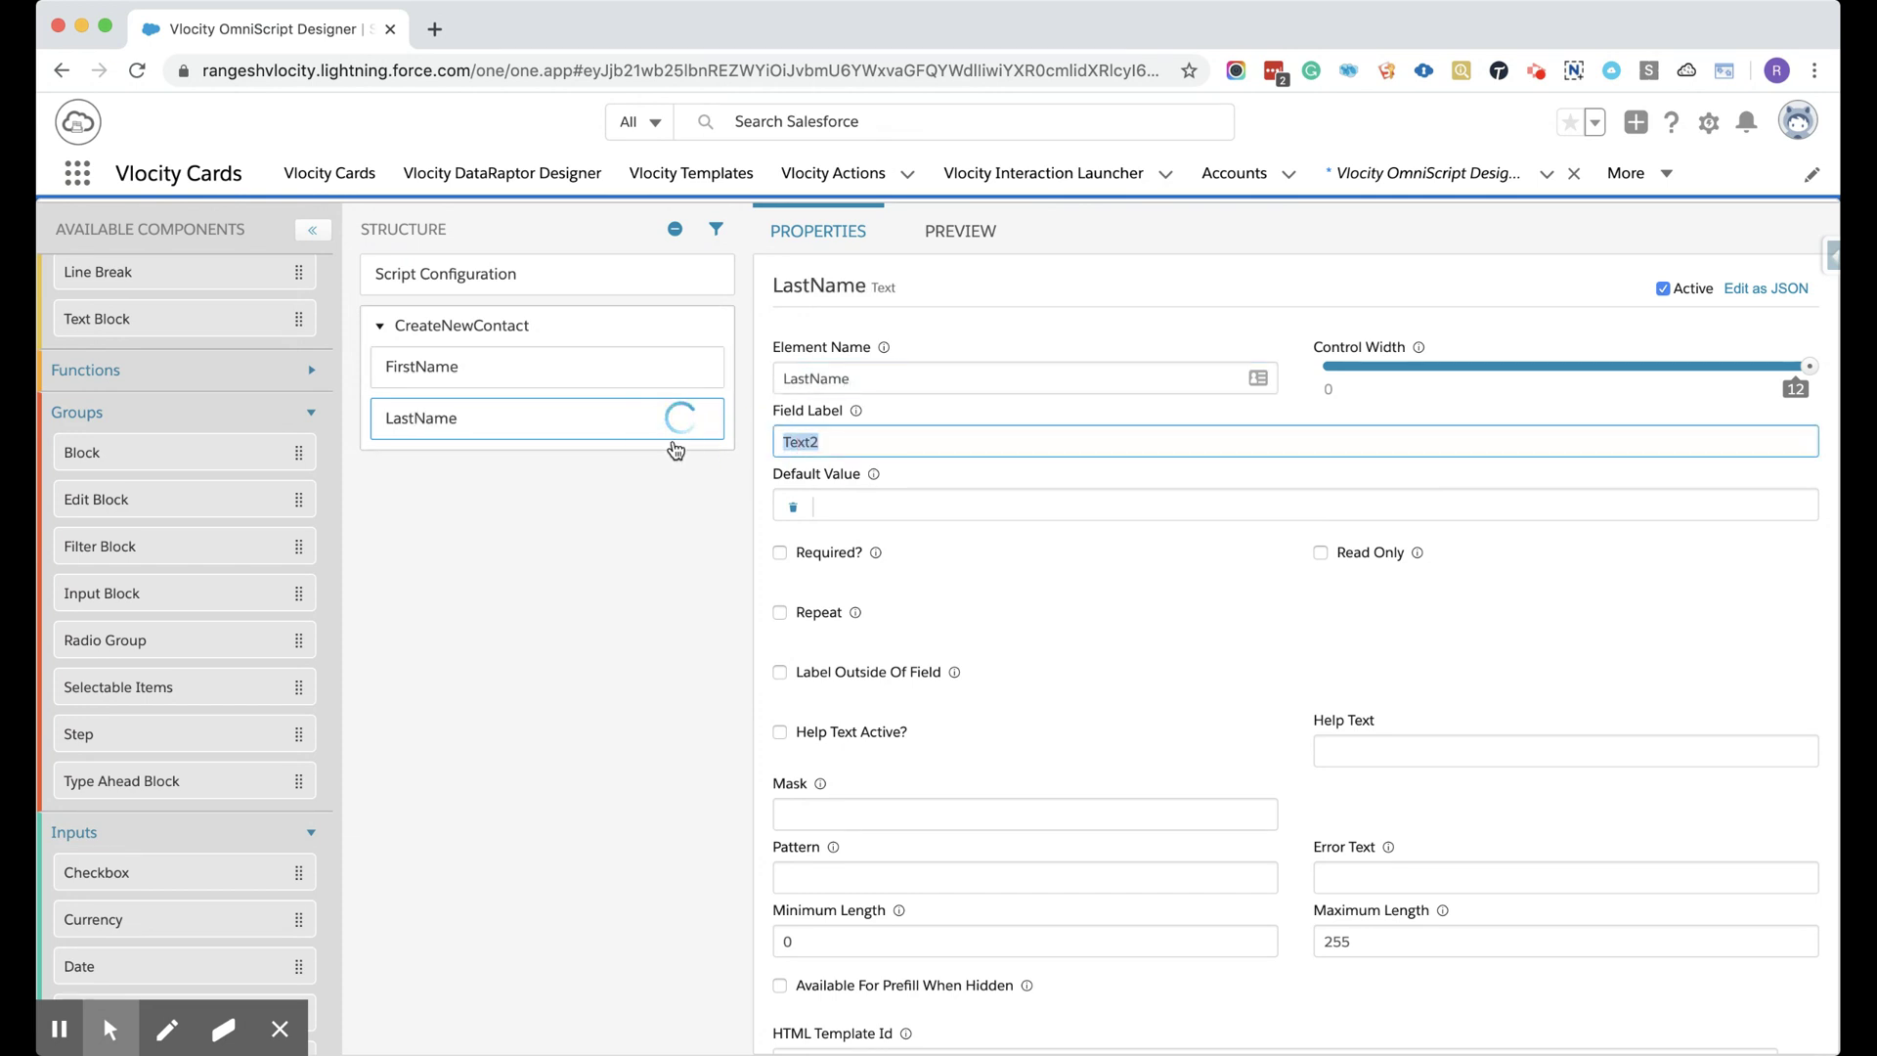
pyautogui.write('LAst Name')
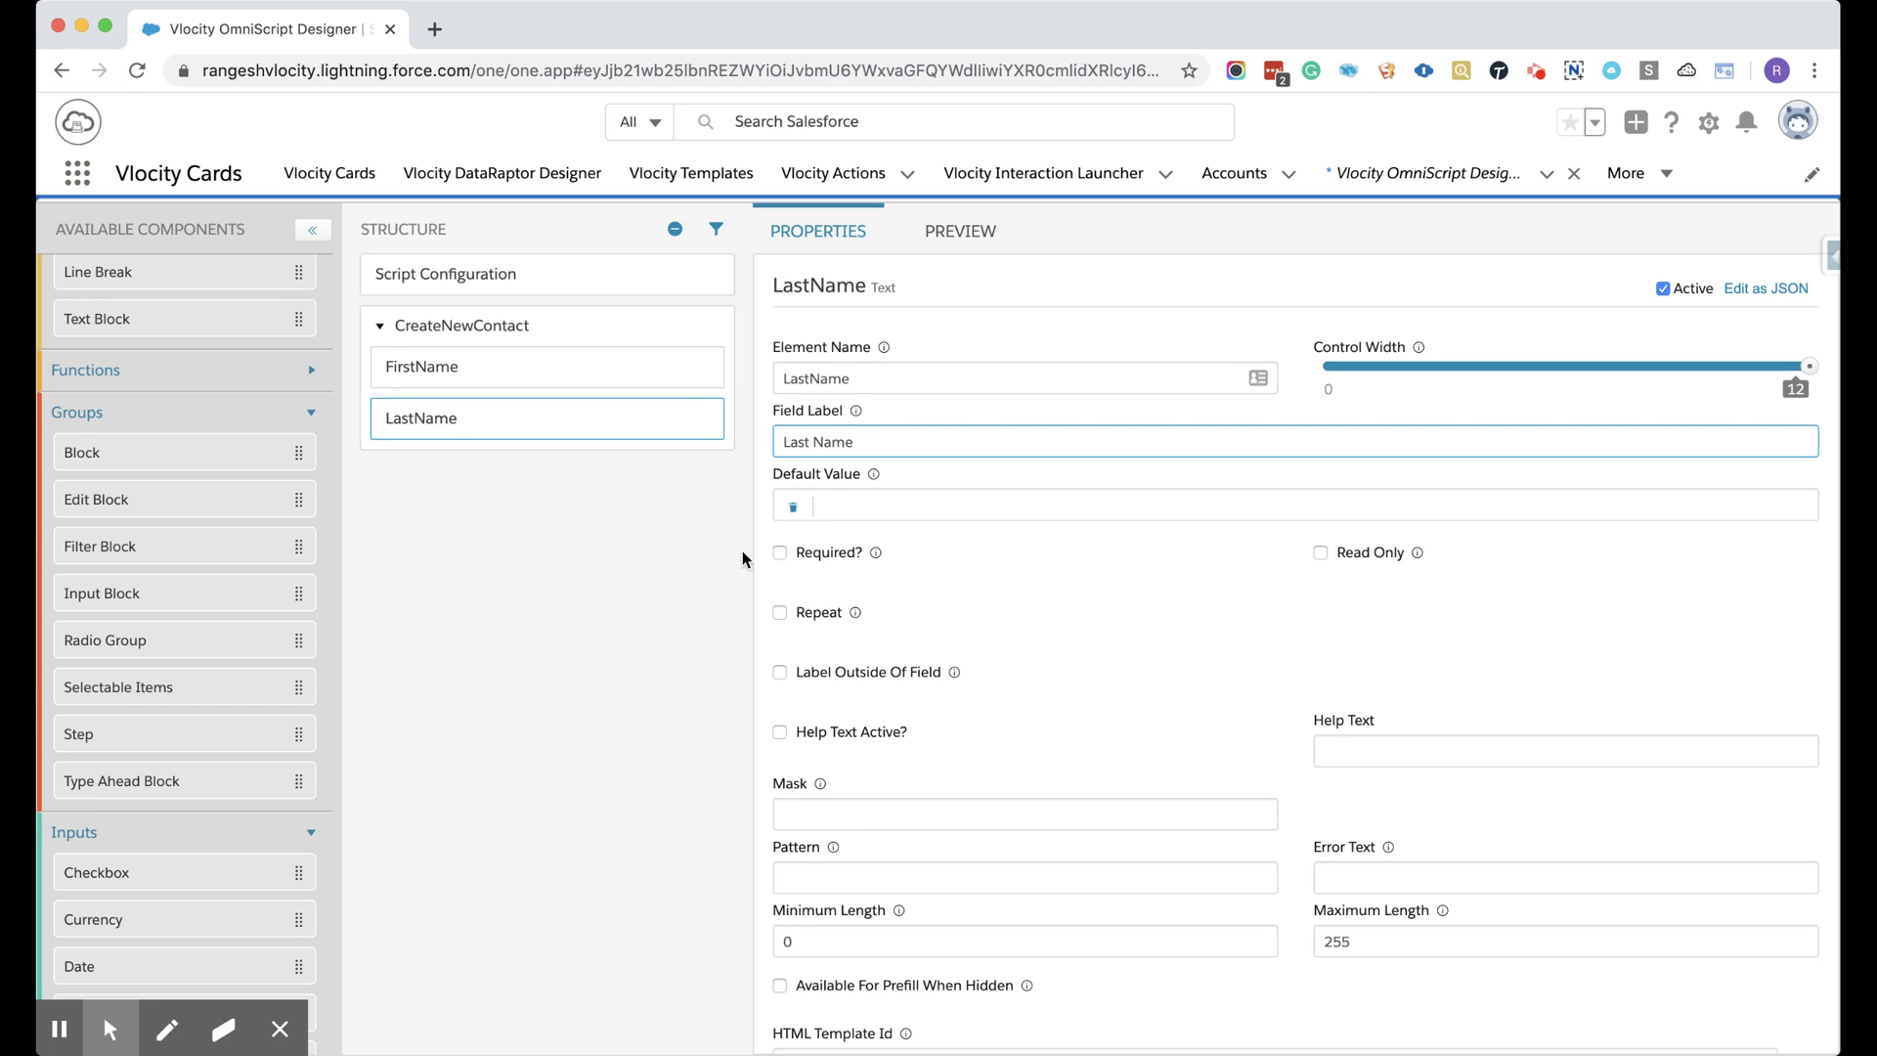
pyautogui.click(895, 418)
pyautogui.click(989, 229)
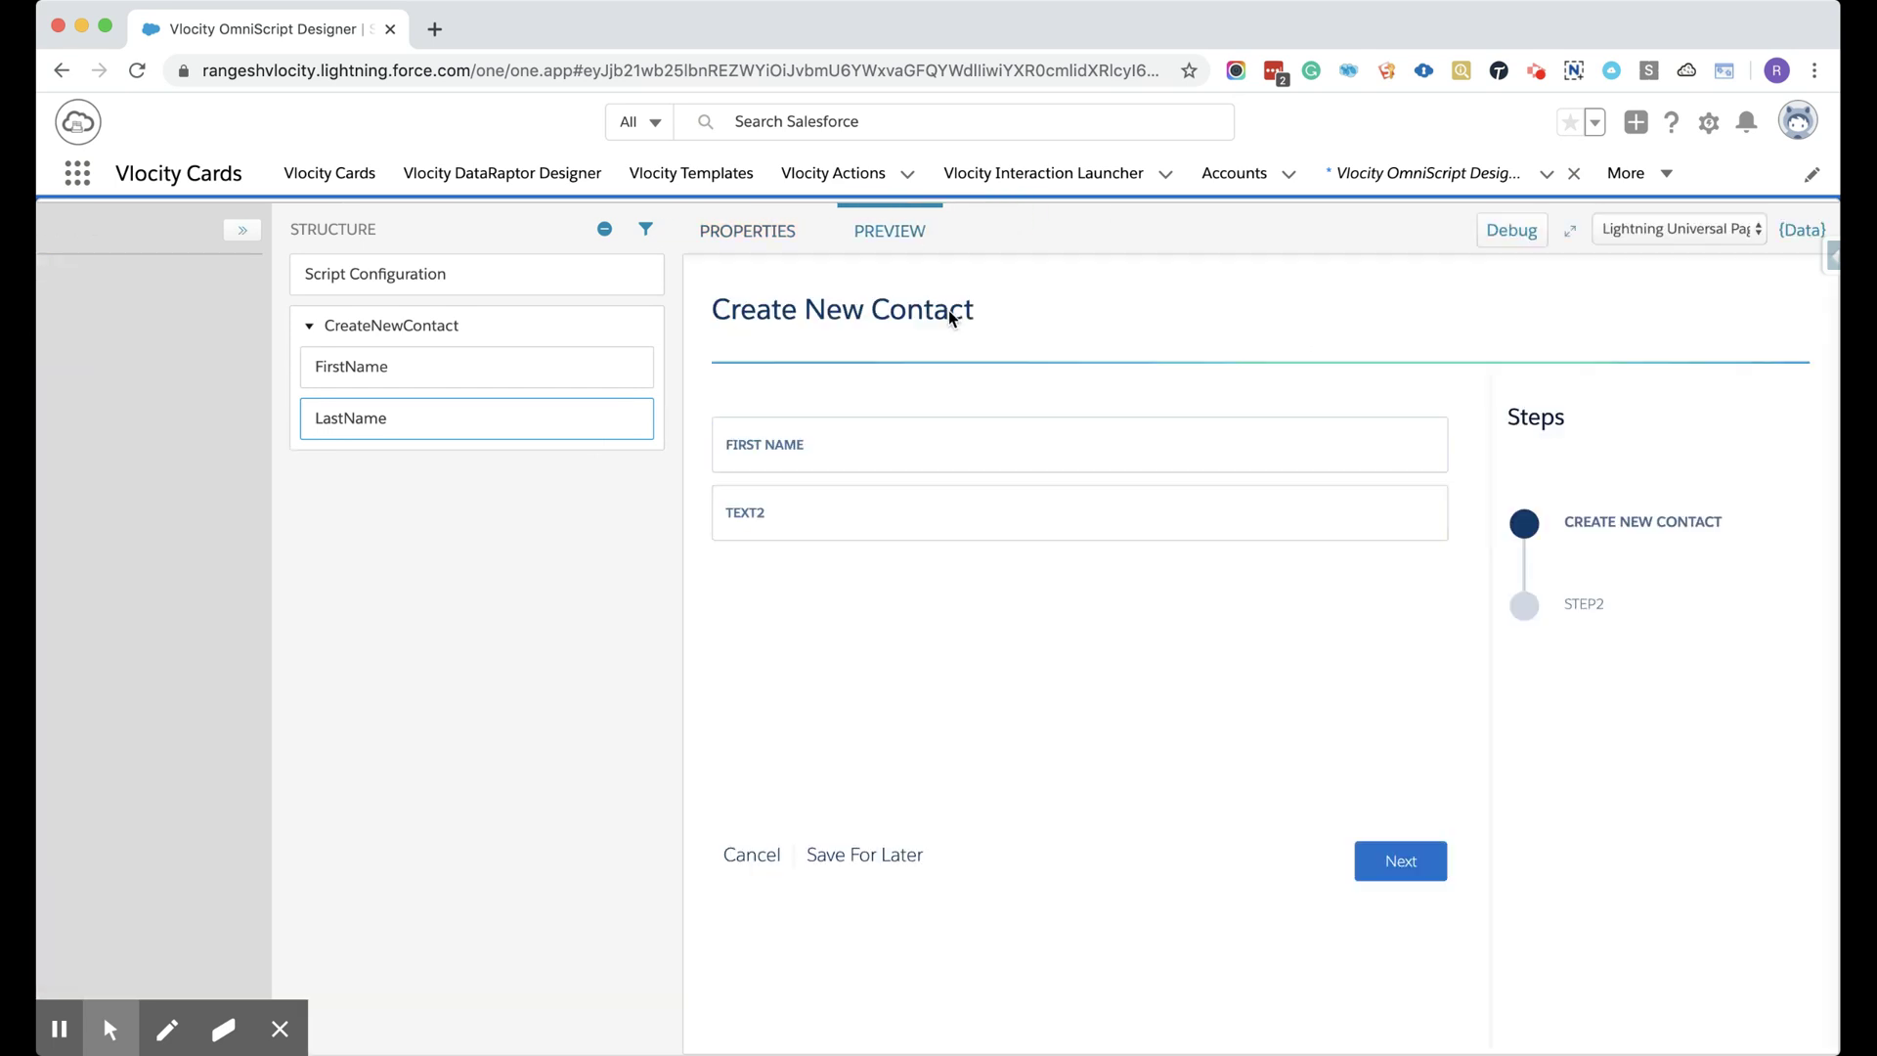
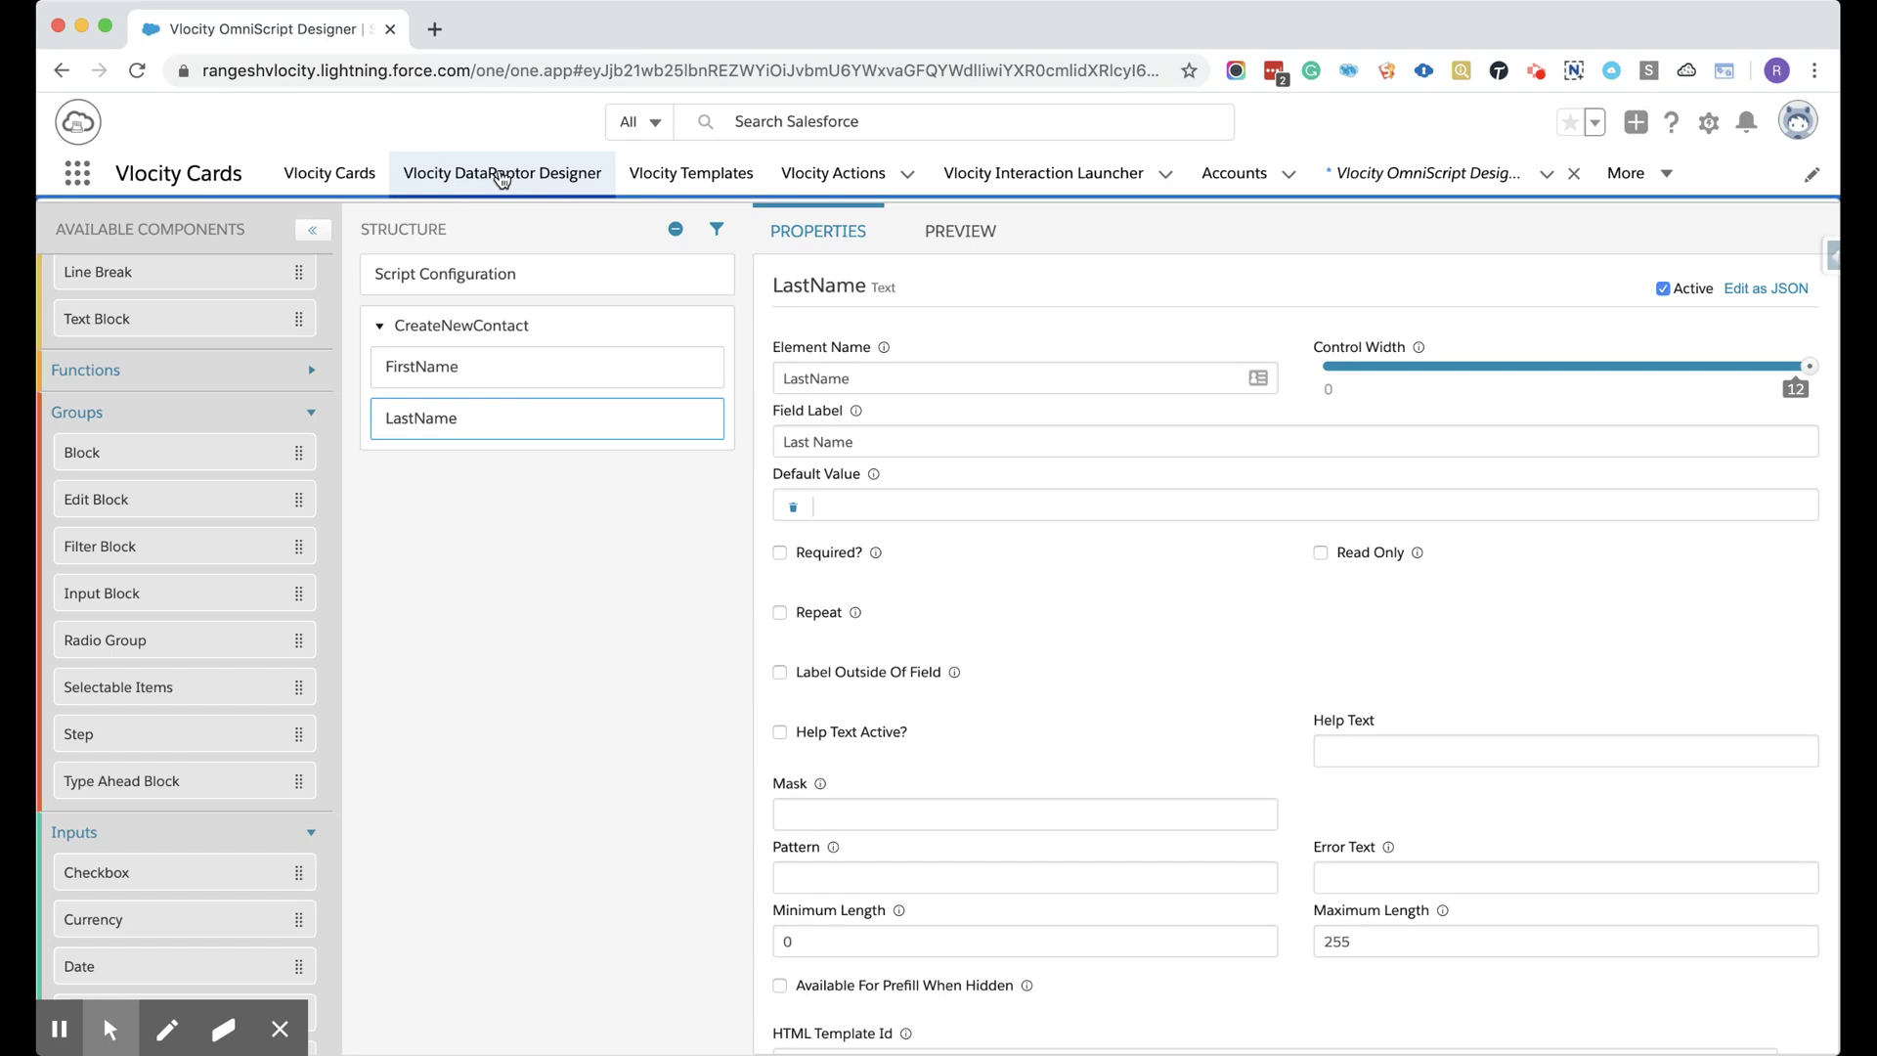
# Open the Vlocity DataRaptor Designer in a new browser tab and start a new DataRaptor bundle.
pyautogui.keyDown('super'); pyautogui.click(501, 177); pyautogui.keyUp('super')
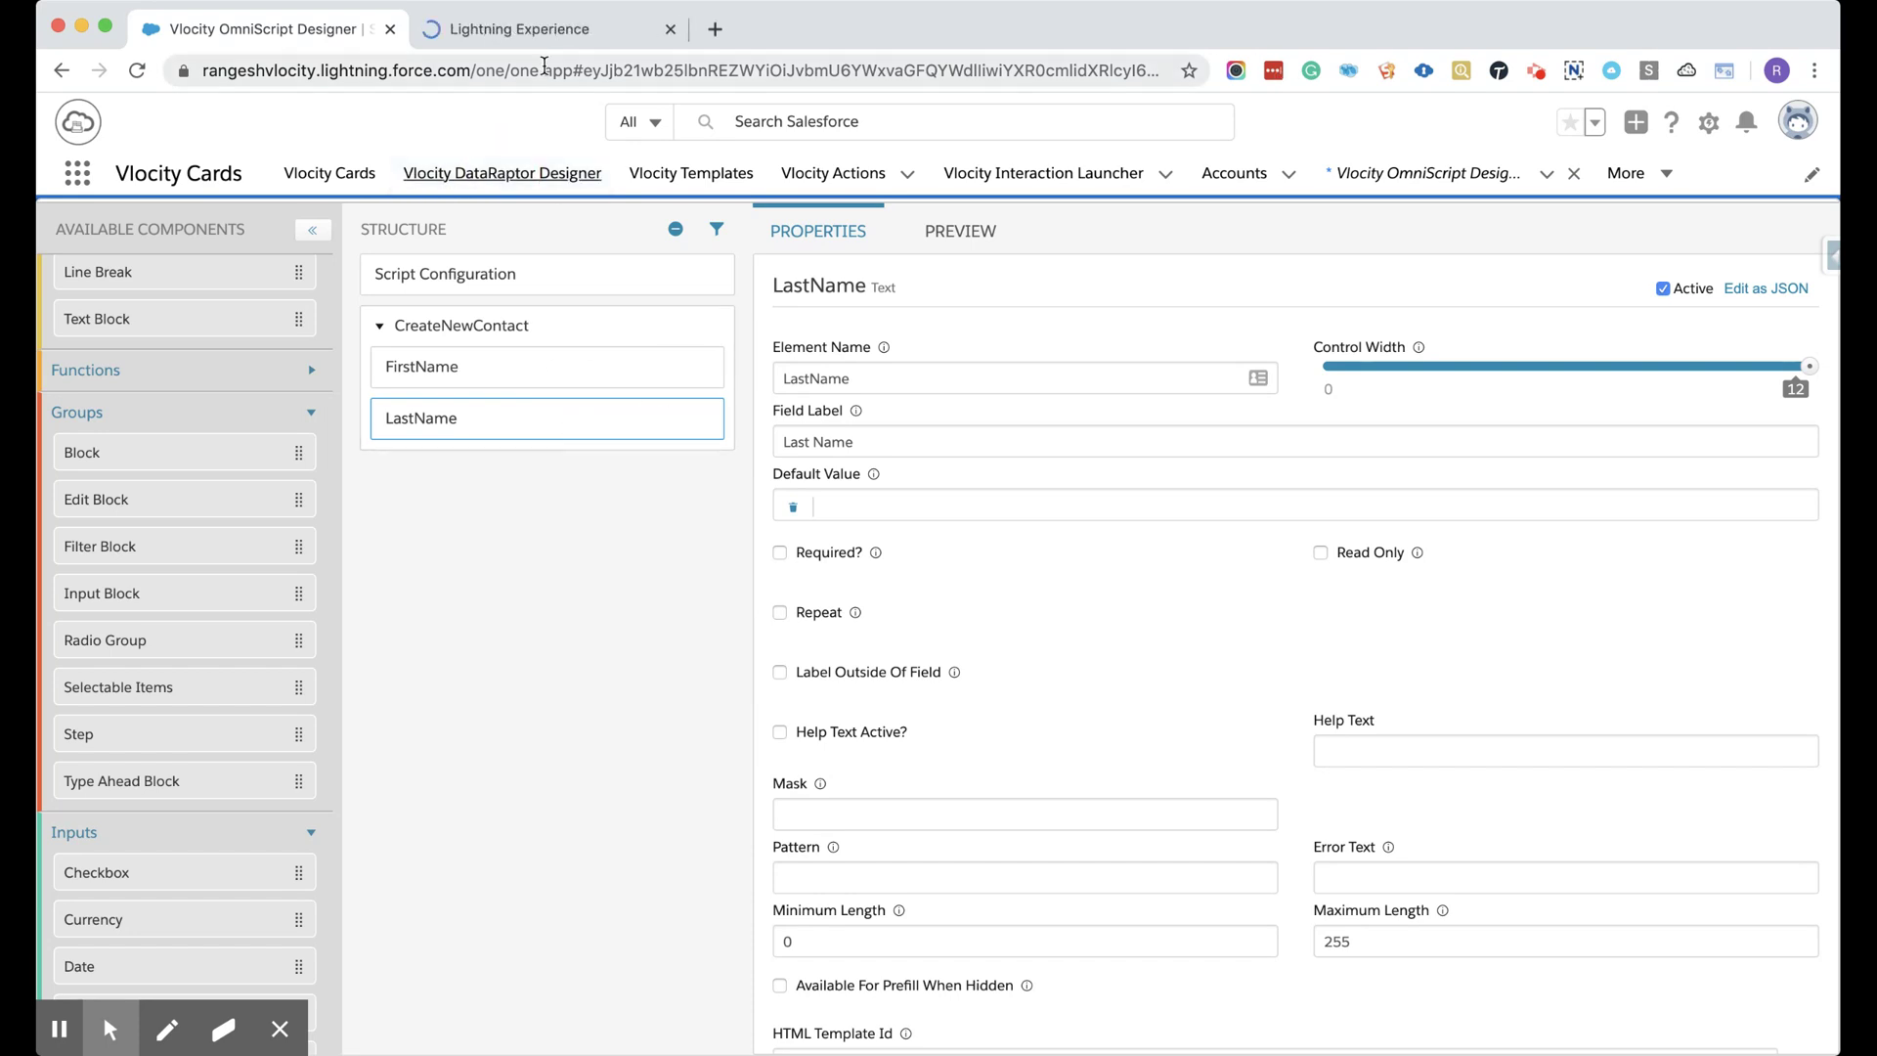
pyautogui.click(540, 31)
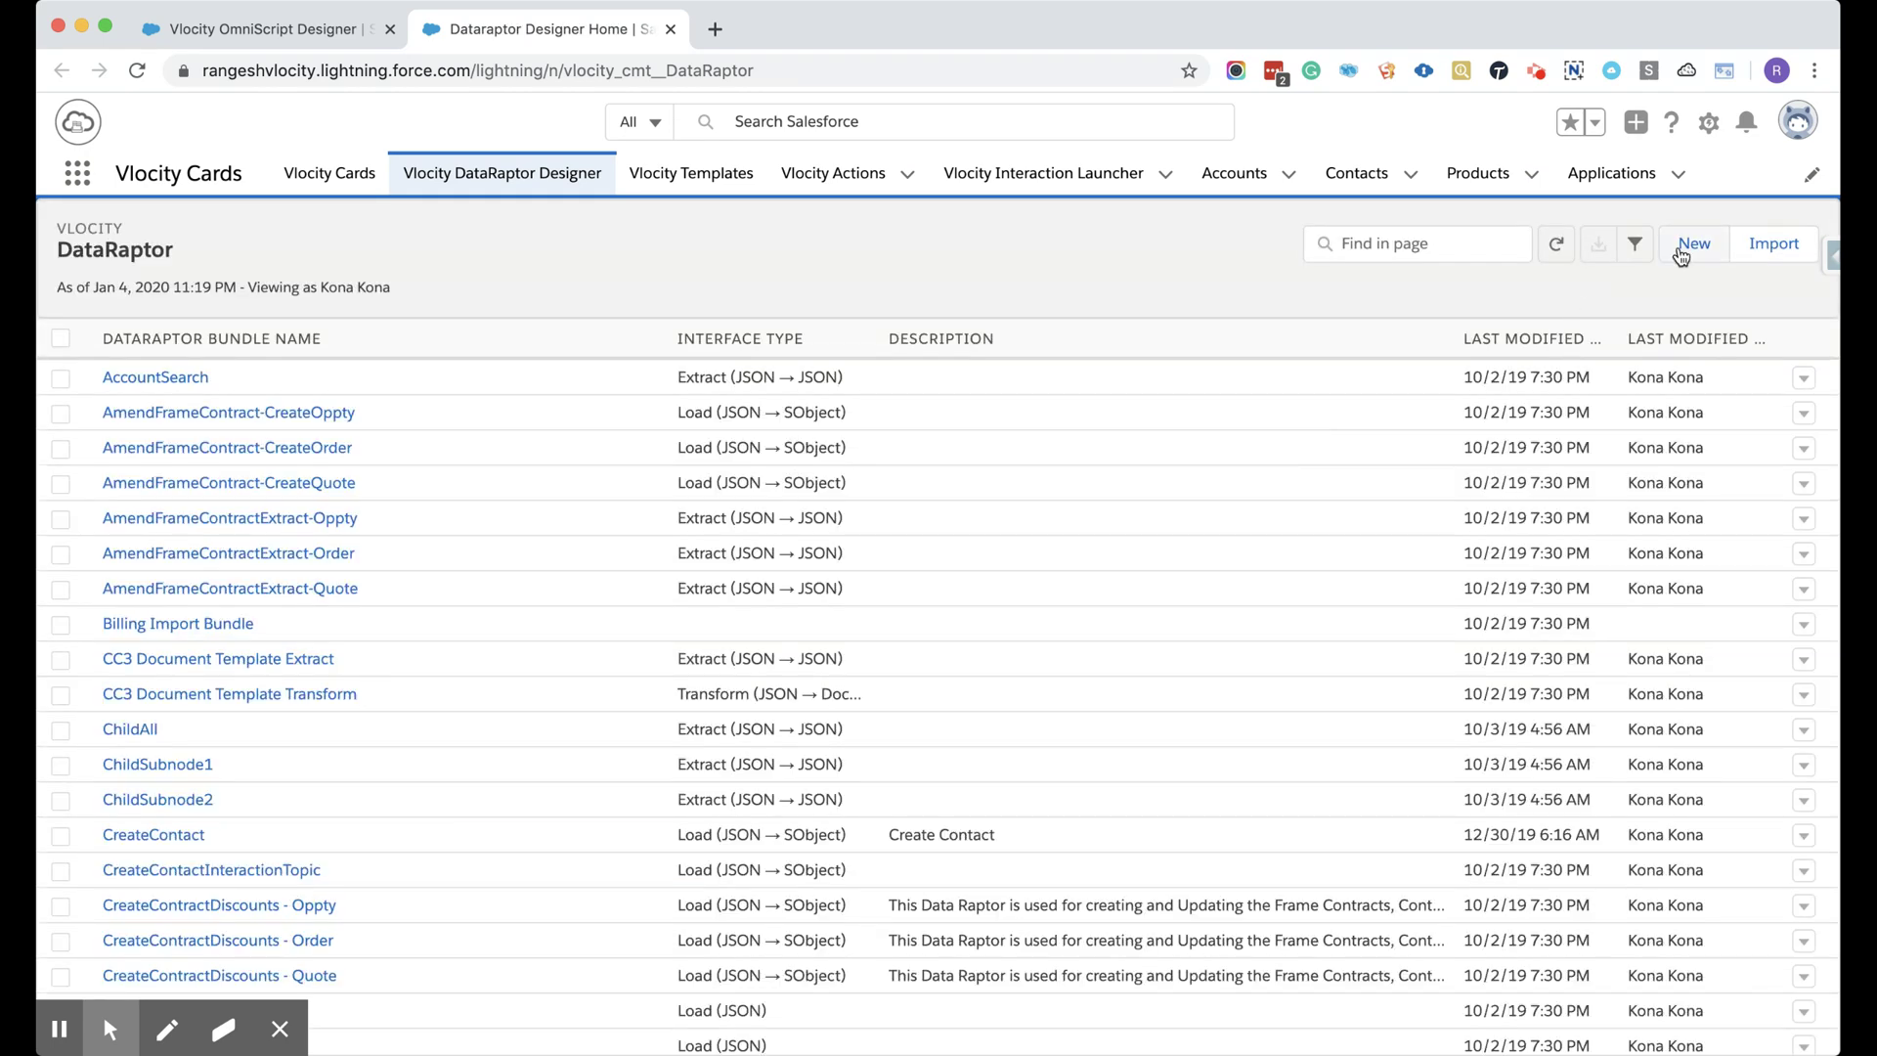
pyautogui.click(1694, 250)
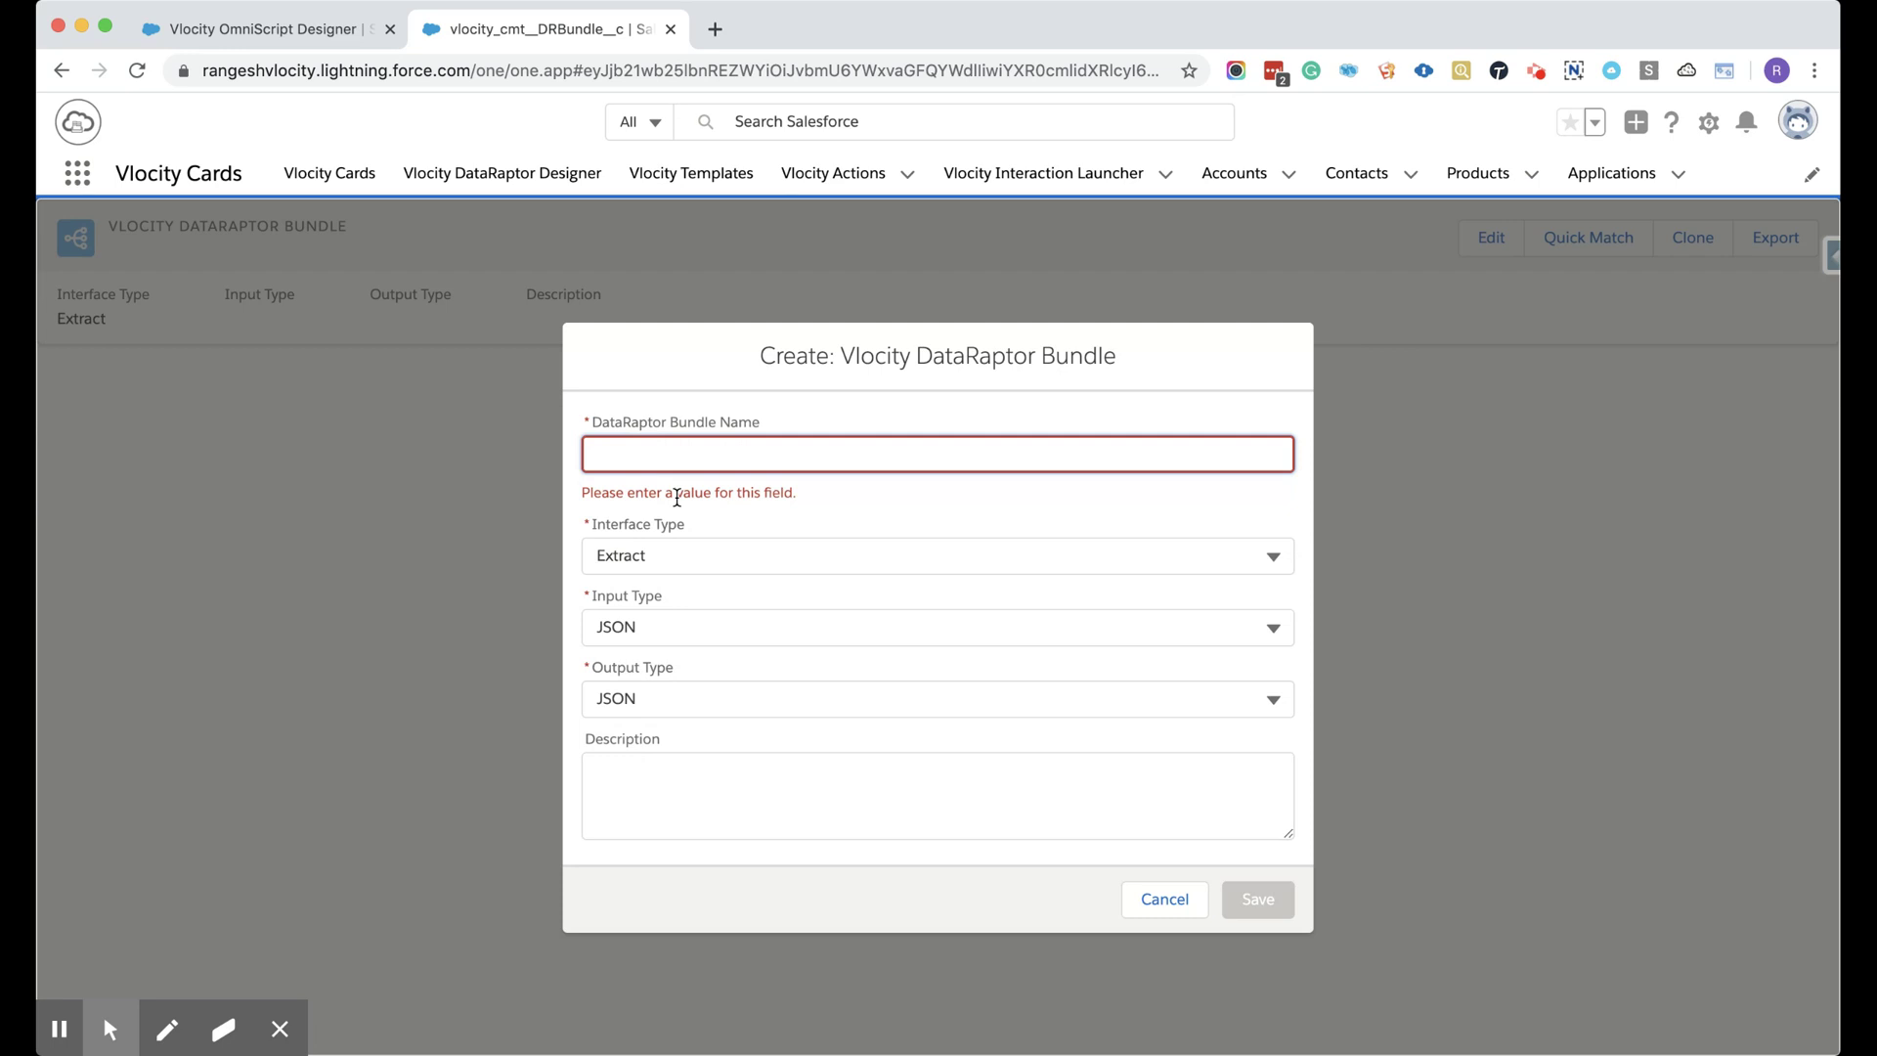
# Name the DataRaptor bundle "Create New Contact" and set its interface type to Load.
pyautogui.click(698, 445)
pyautogui.write('Create Conta')
pyautogui.press('BackSpace')
pyautogui.write('New ')
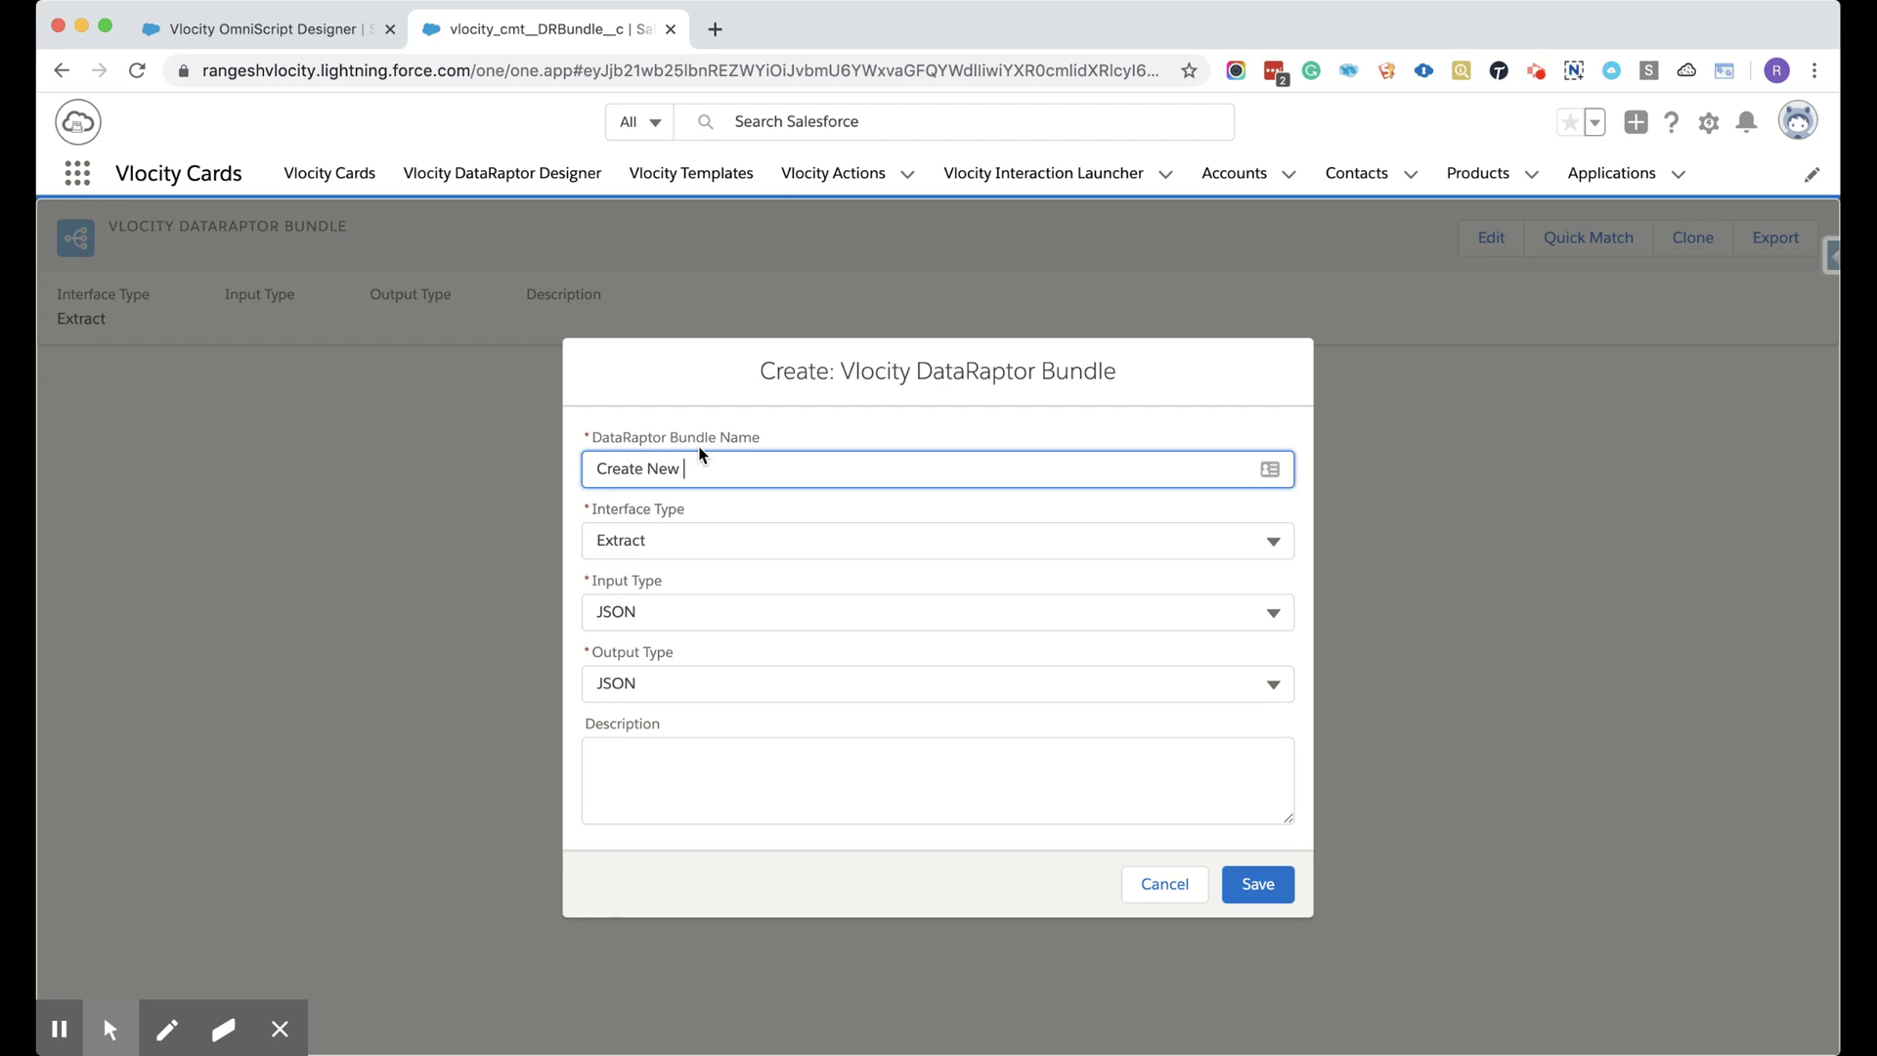
pyautogui.write('Contact')
pyautogui.press('Tab')
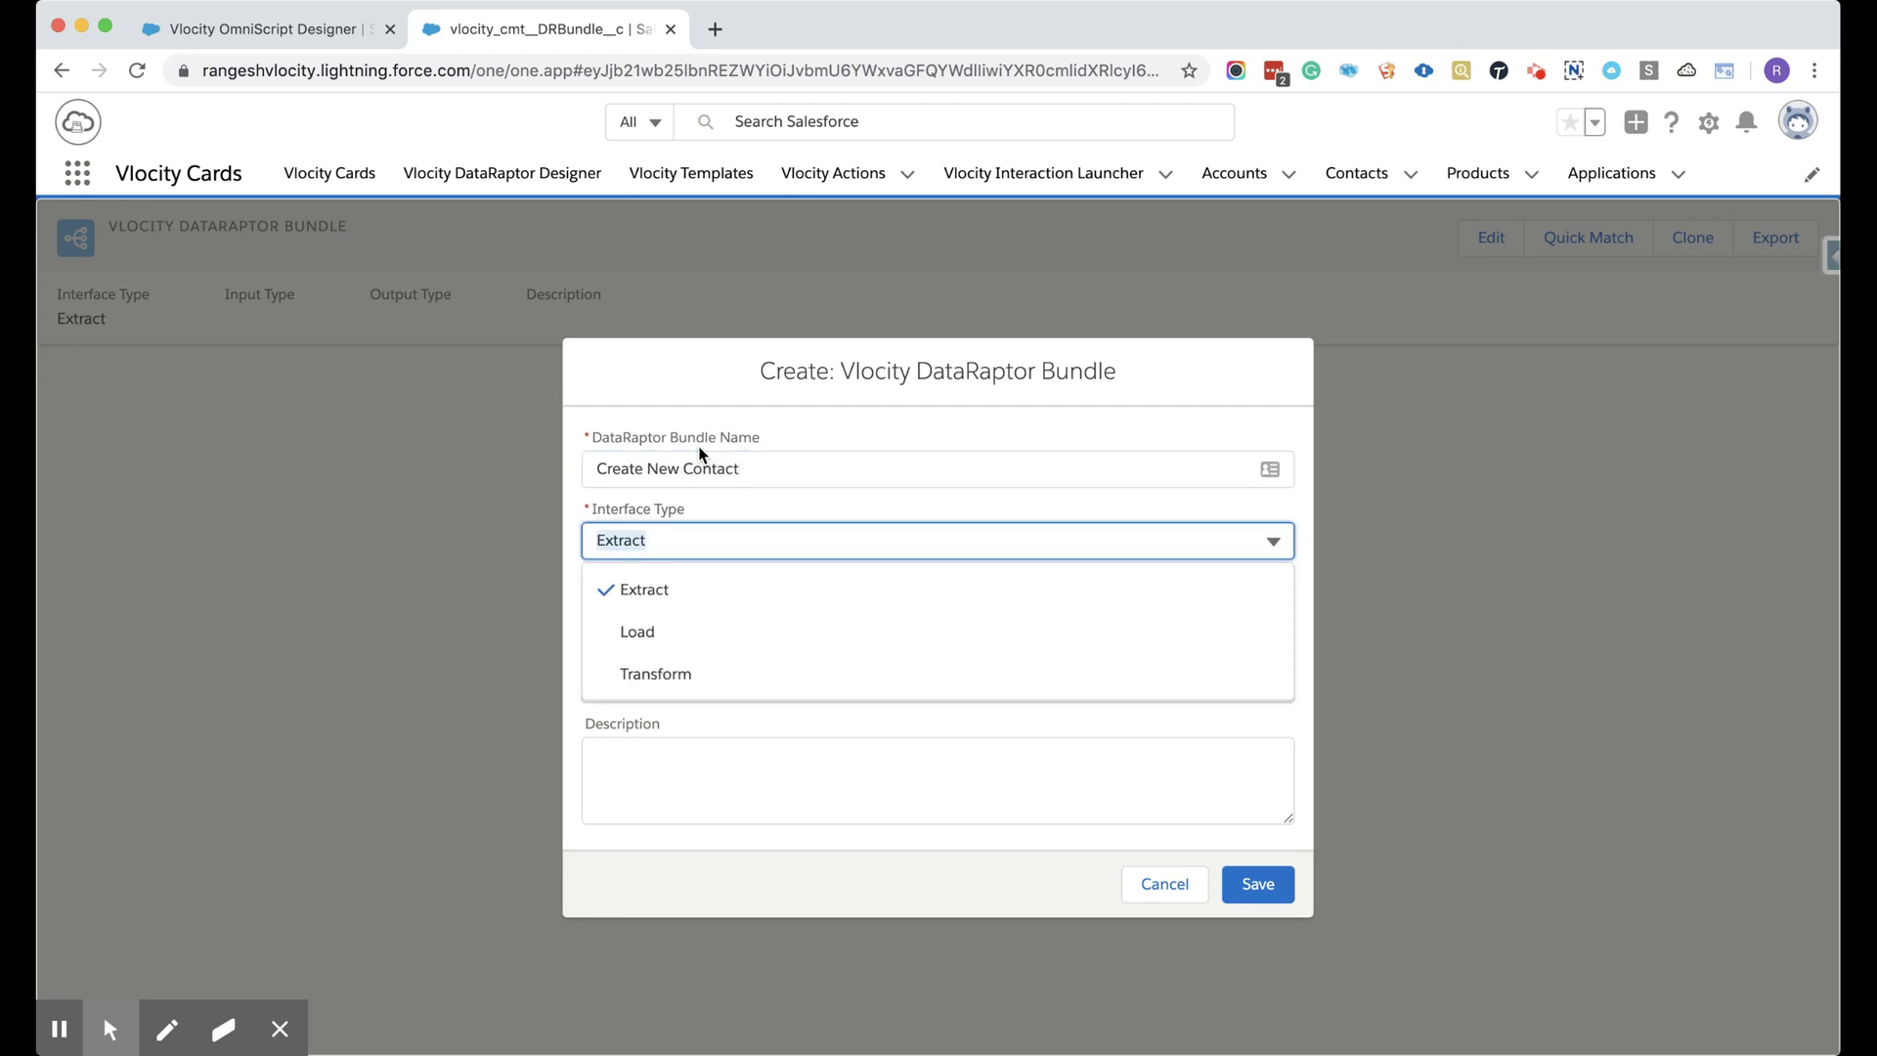
pyautogui.click(671, 635)
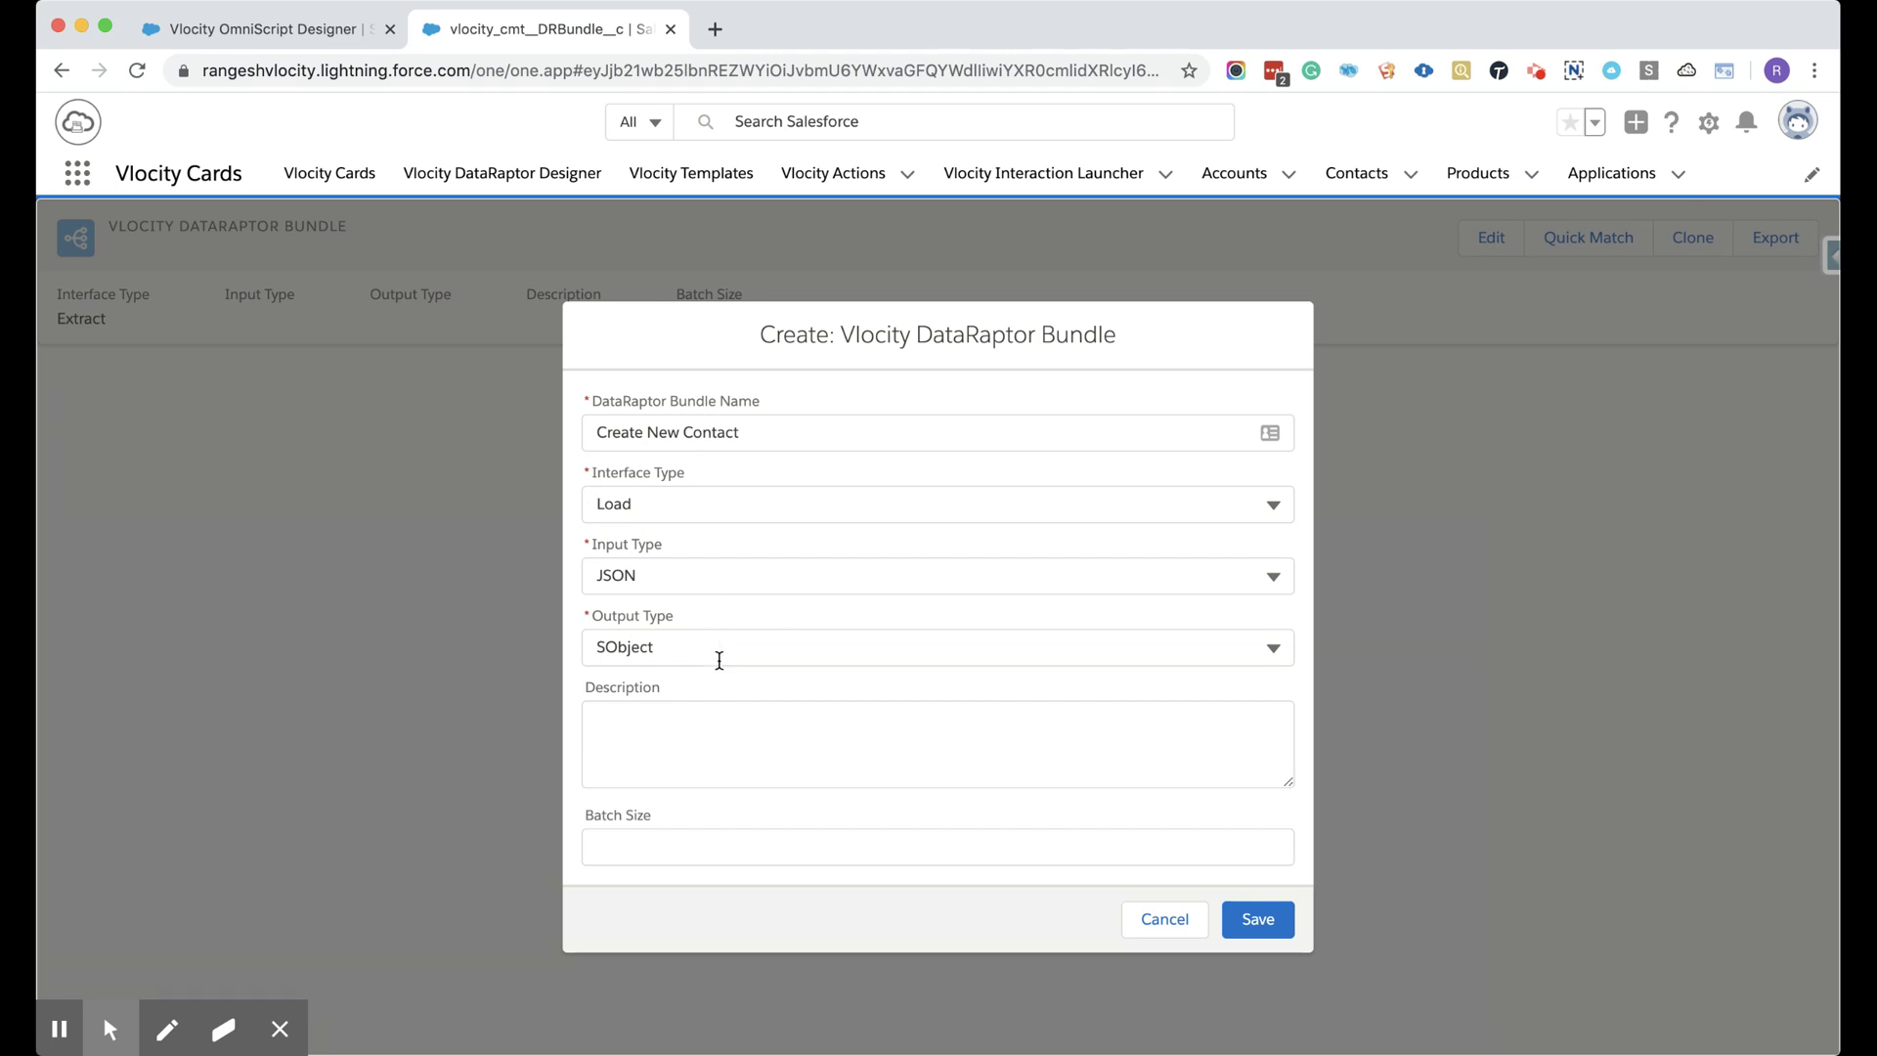
# Enter "Create New Contact" as the bundle's description, keep SObject as the output type, and save the bundle.
pyautogui.click(691, 734)
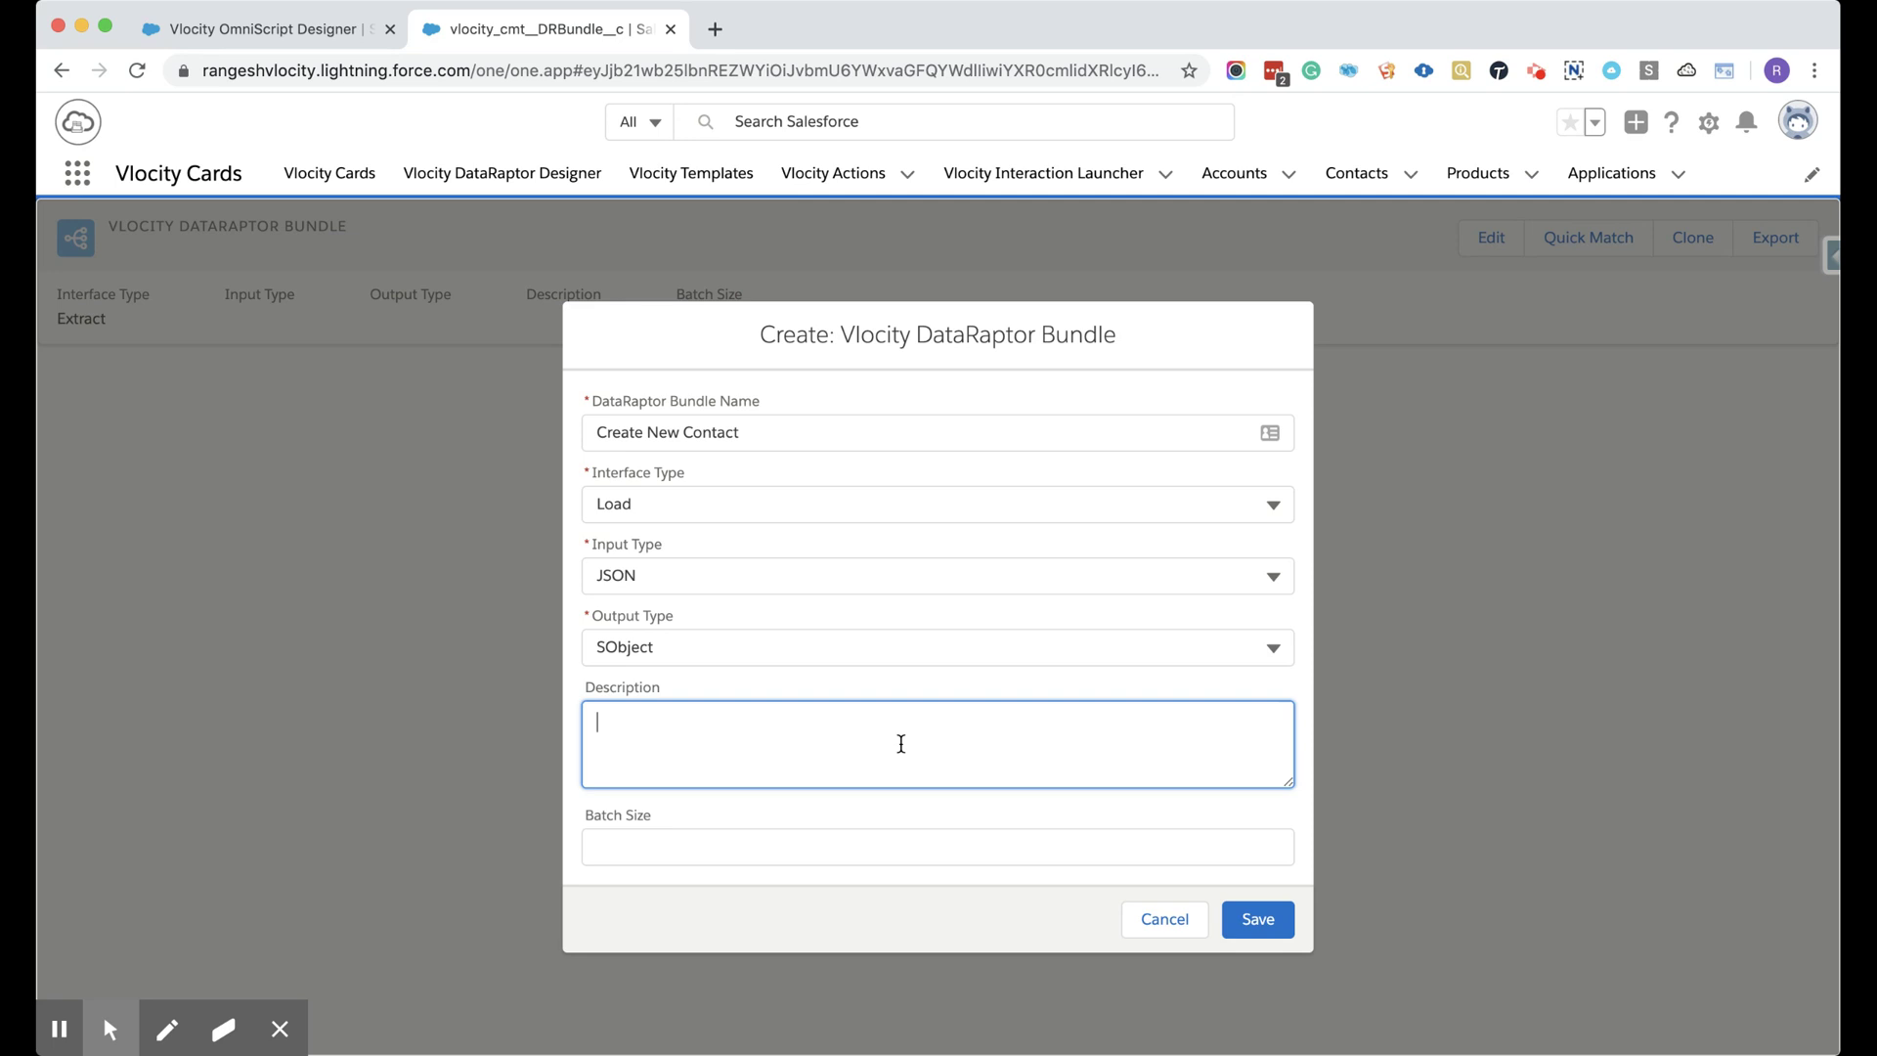
pyautogui.write('Create')
pyautogui.click(703, 651)
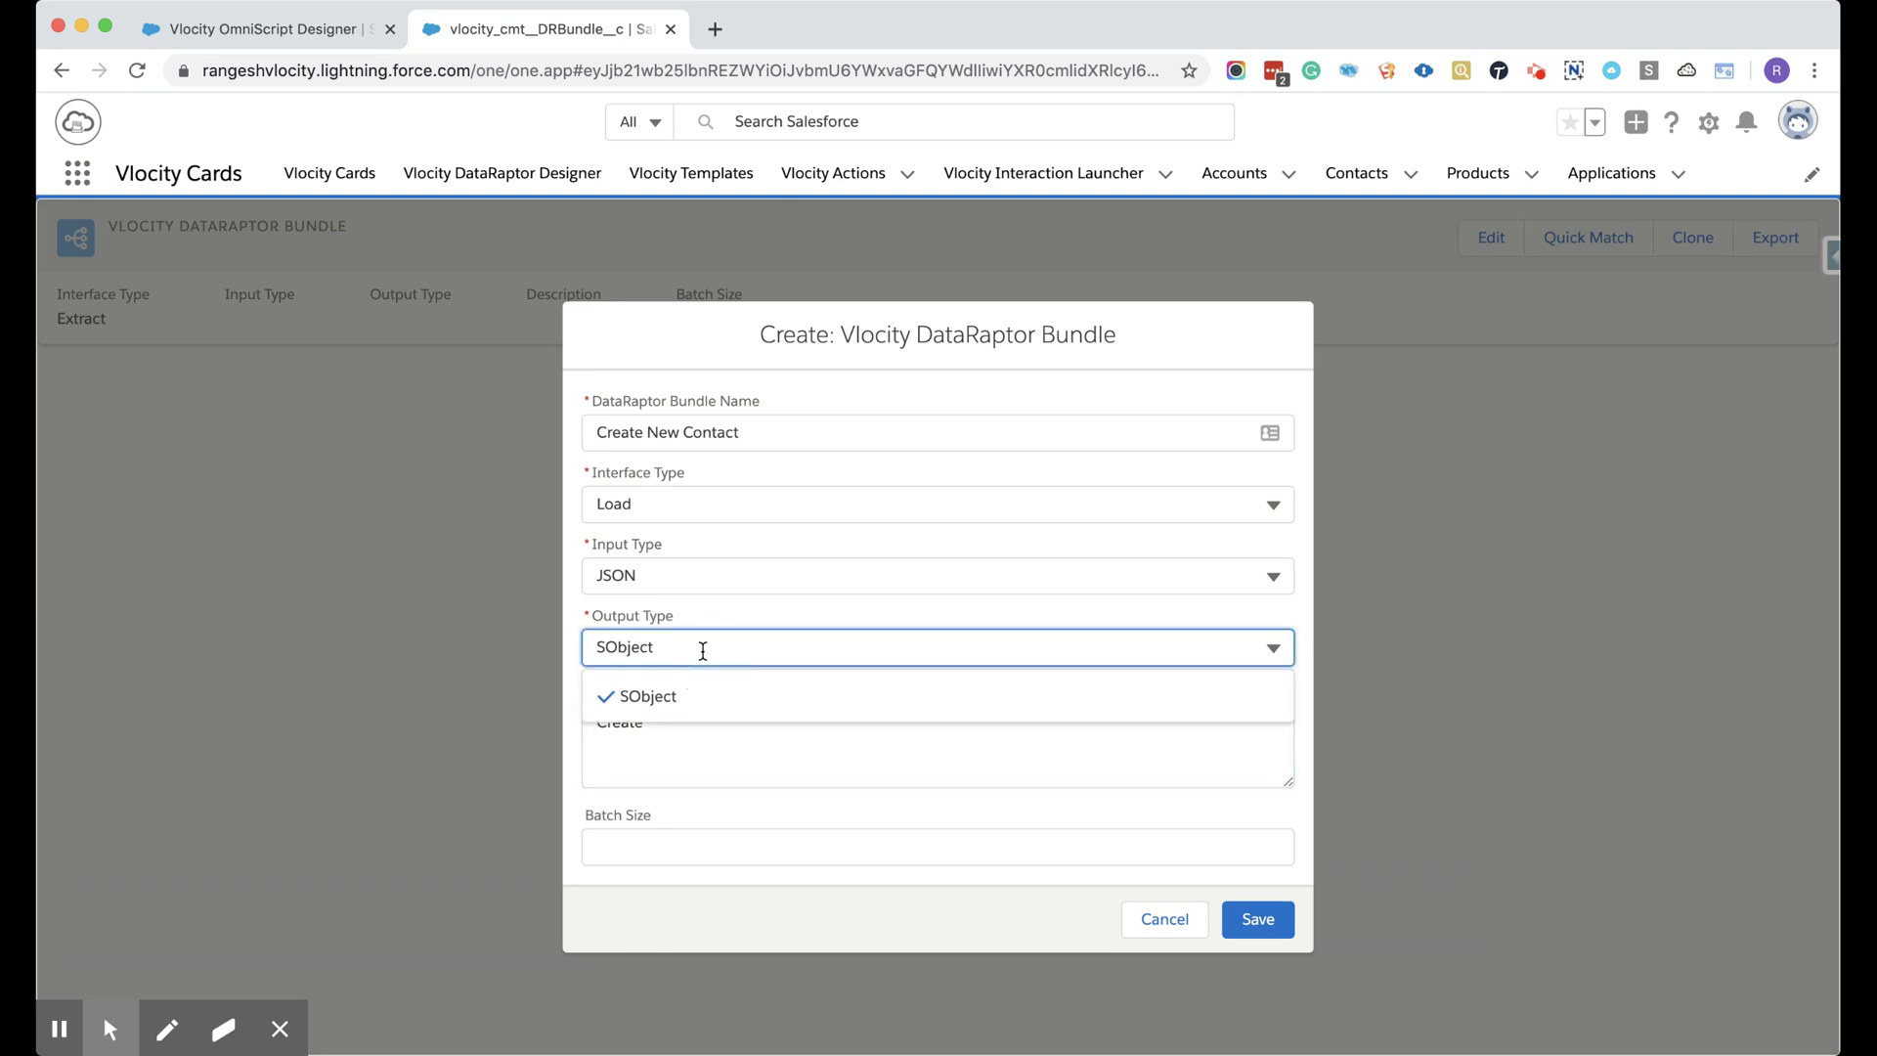
pyautogui.click(753, 745)
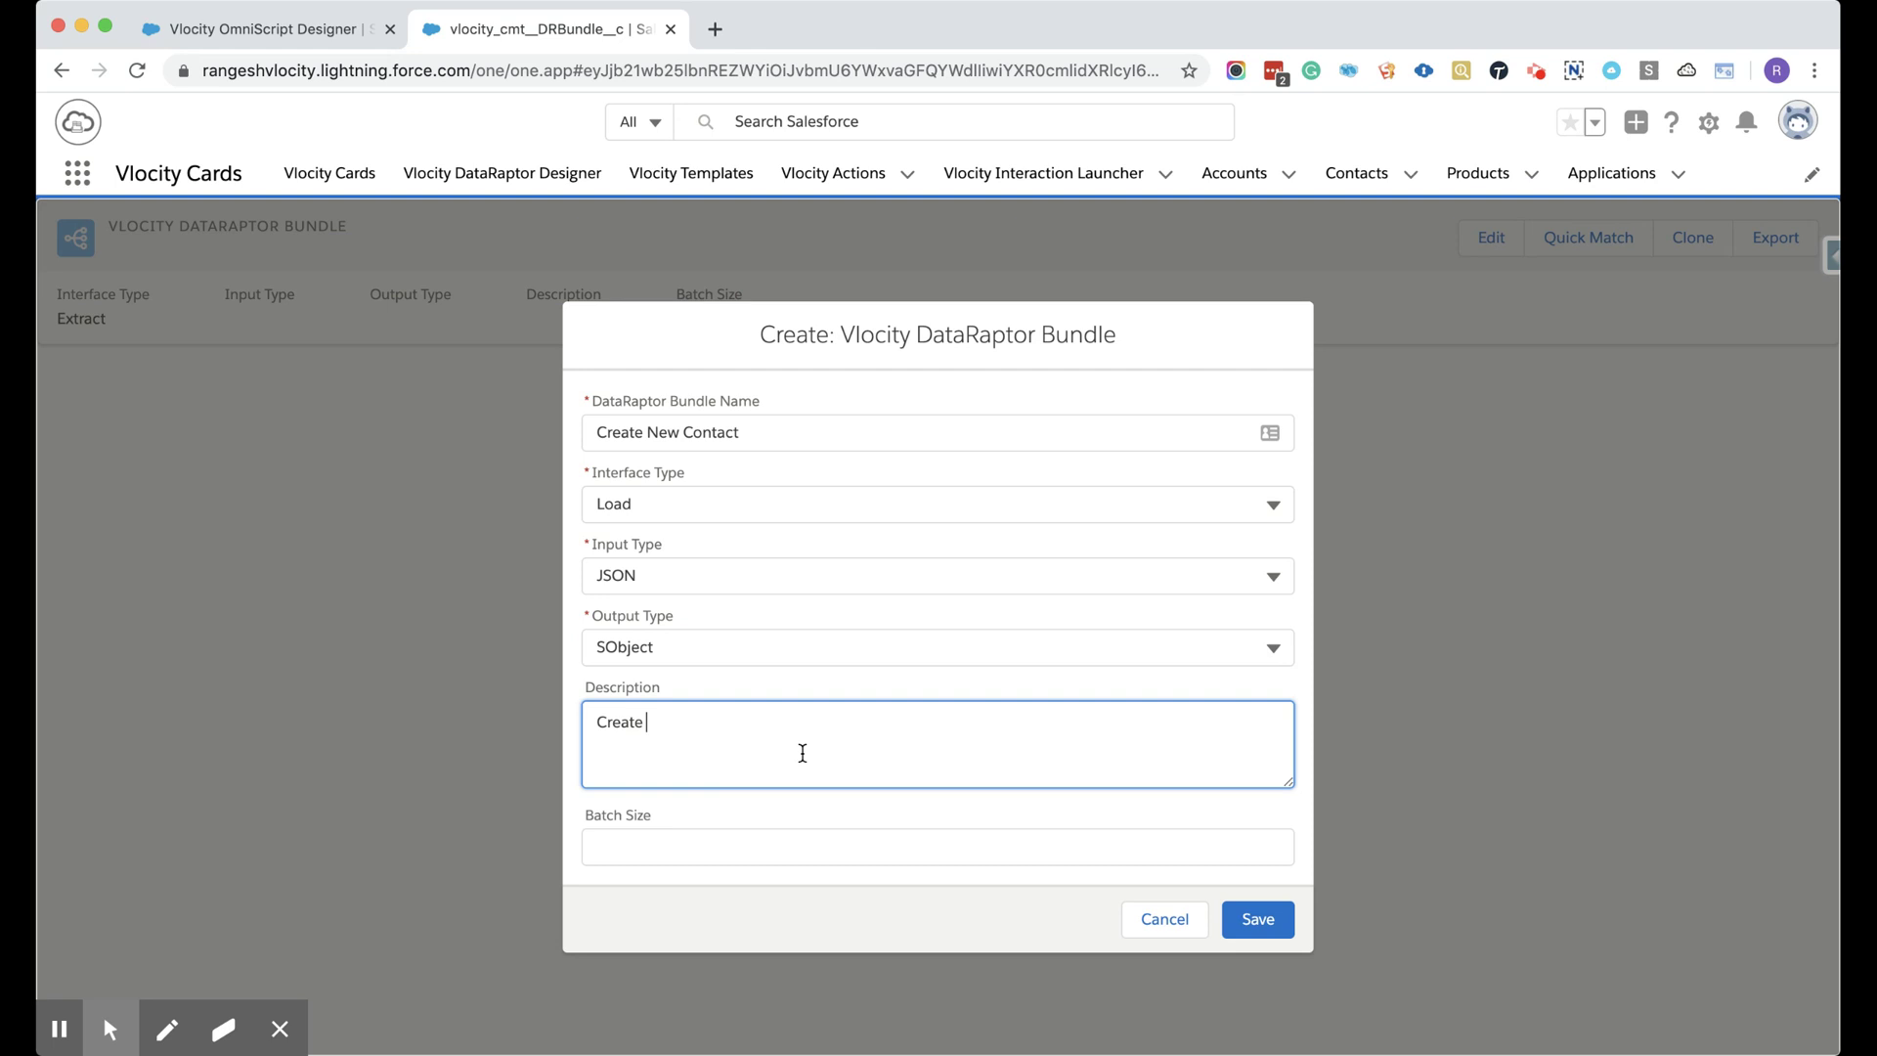
pyautogui.write('Create New Contact')
pyautogui.click(1256, 921)
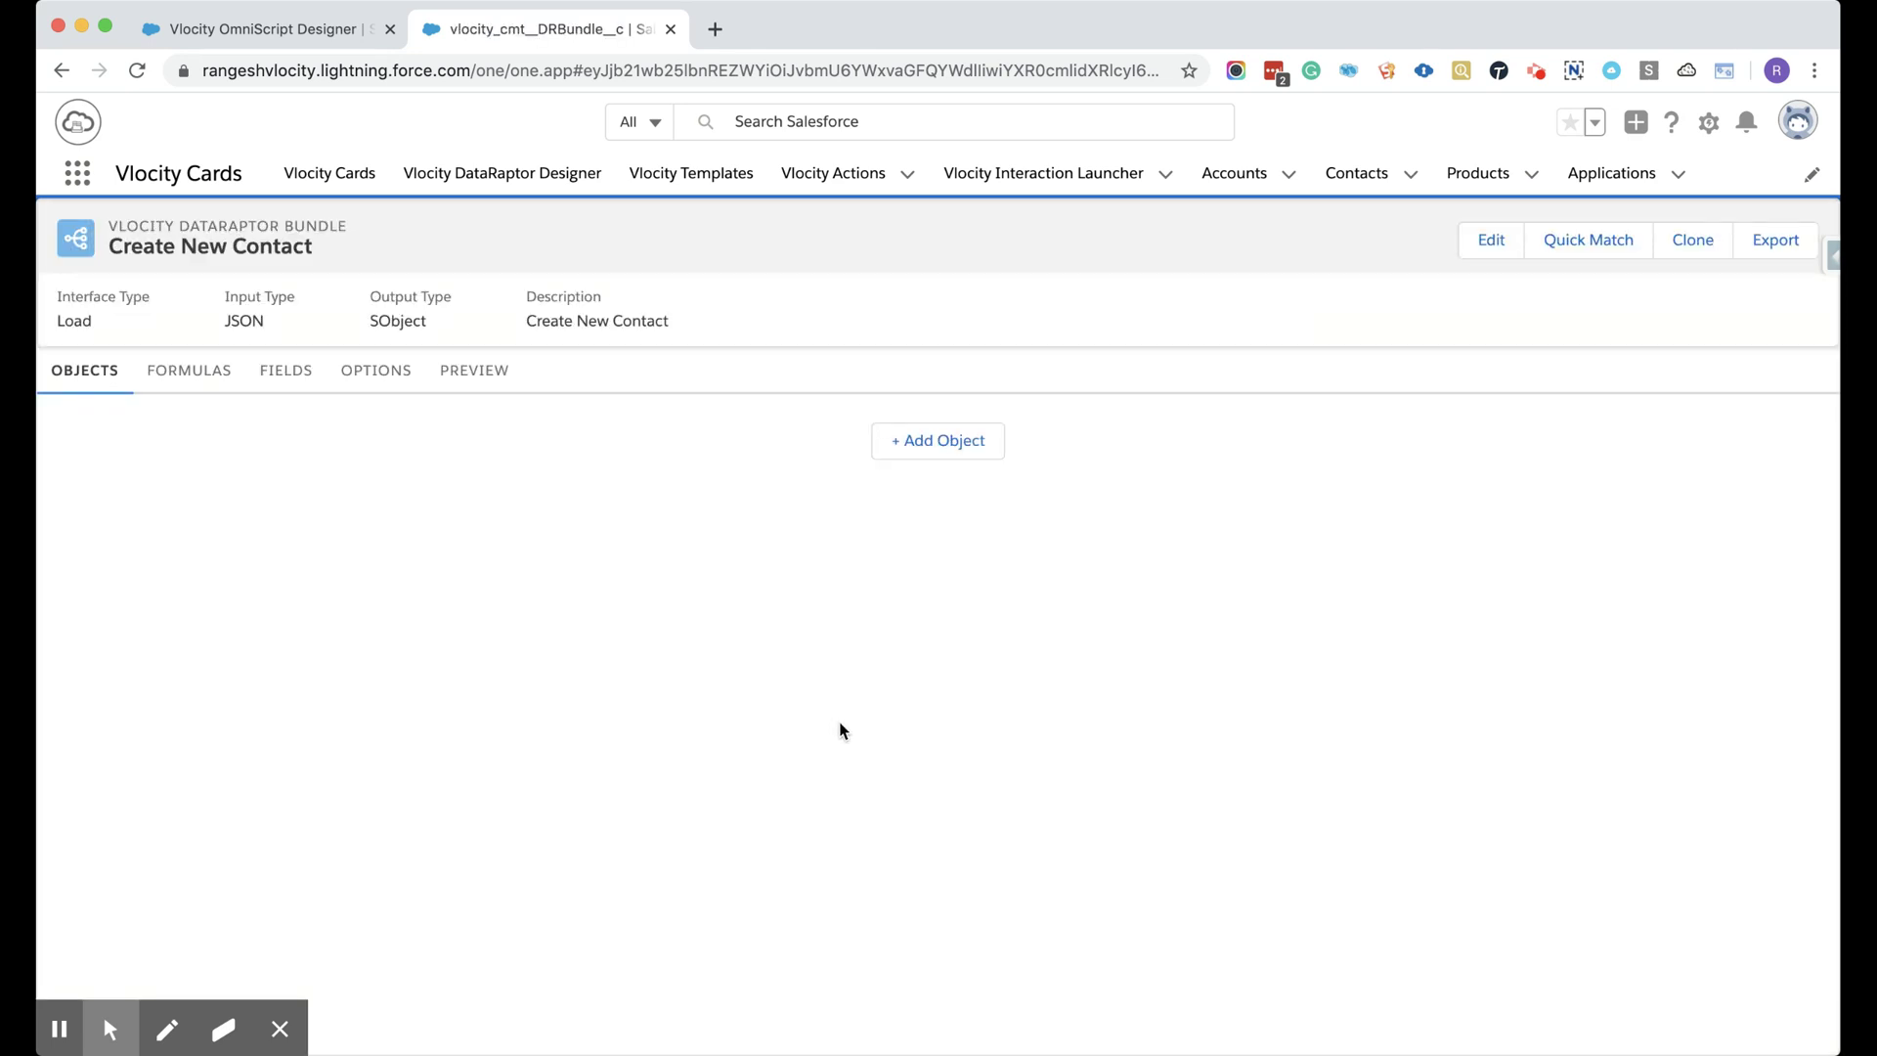
# Add Contact as the first object of the DataRaptor bundle.
pyautogui.click(957, 445)
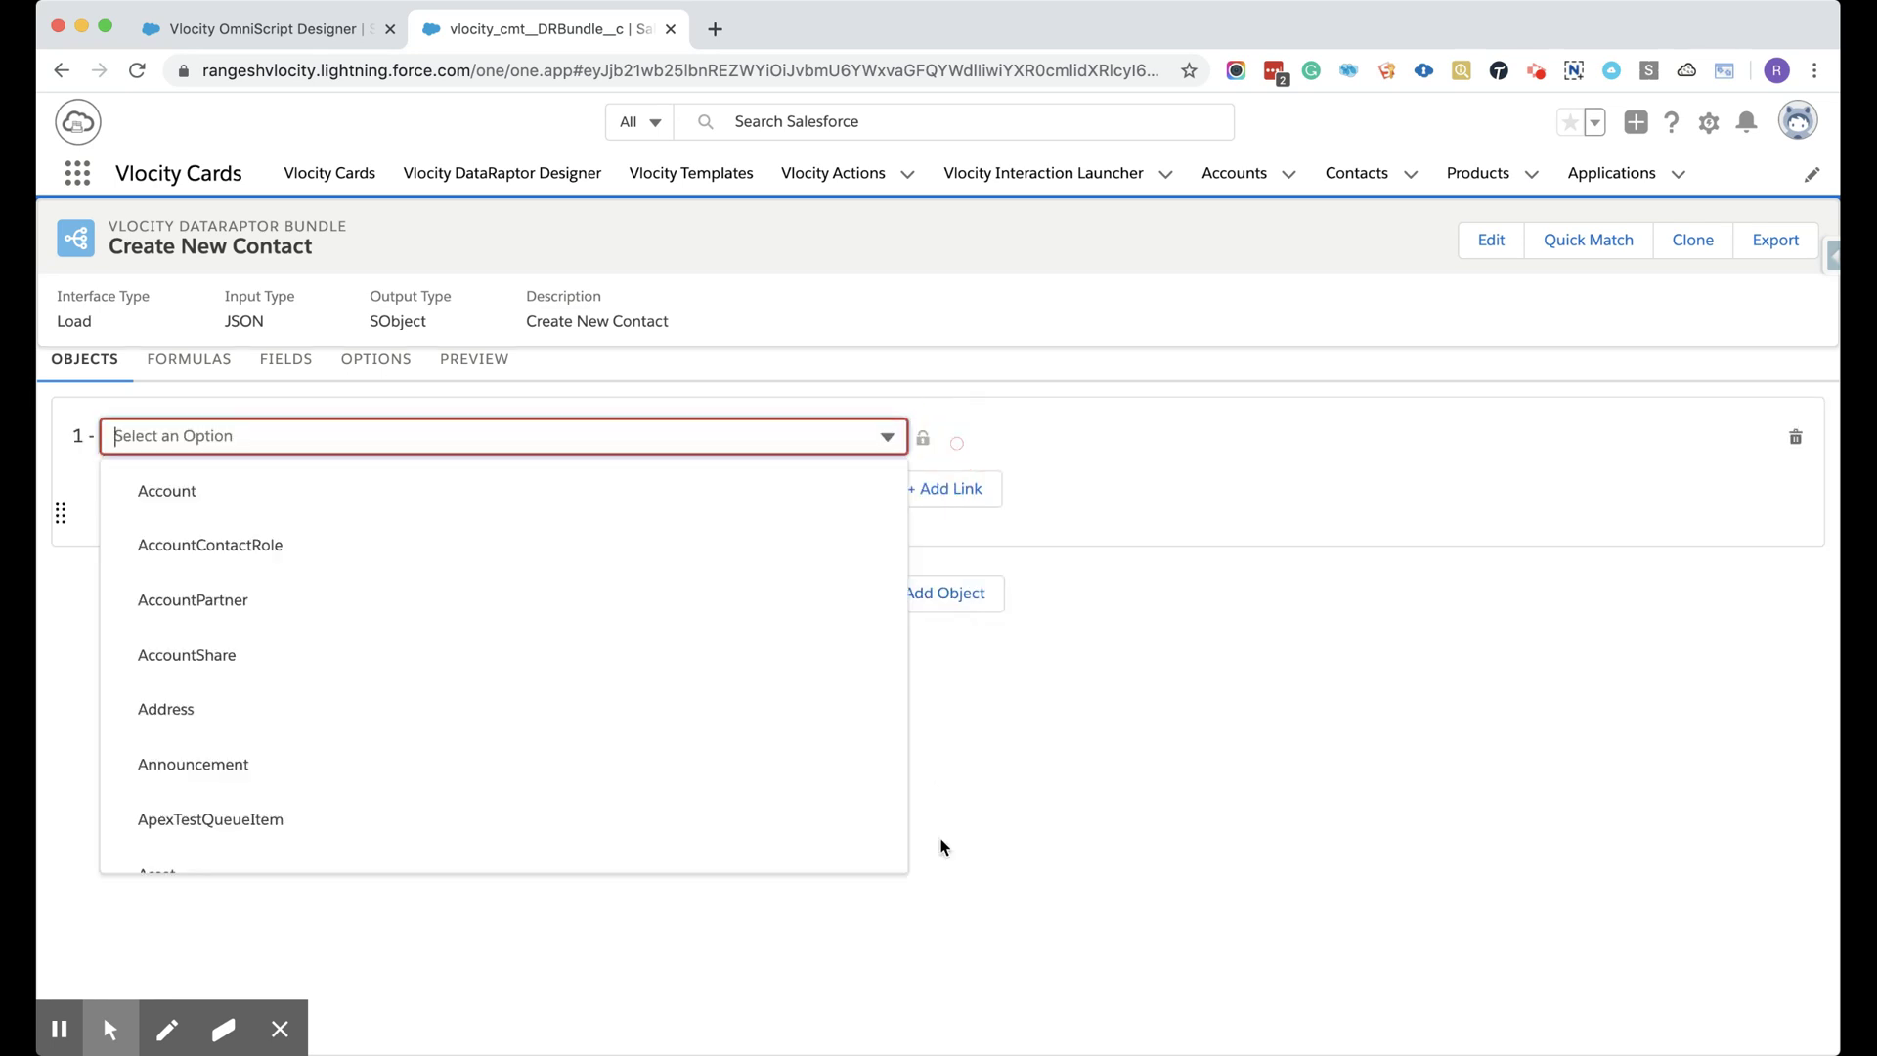
pyautogui.click(446, 361)
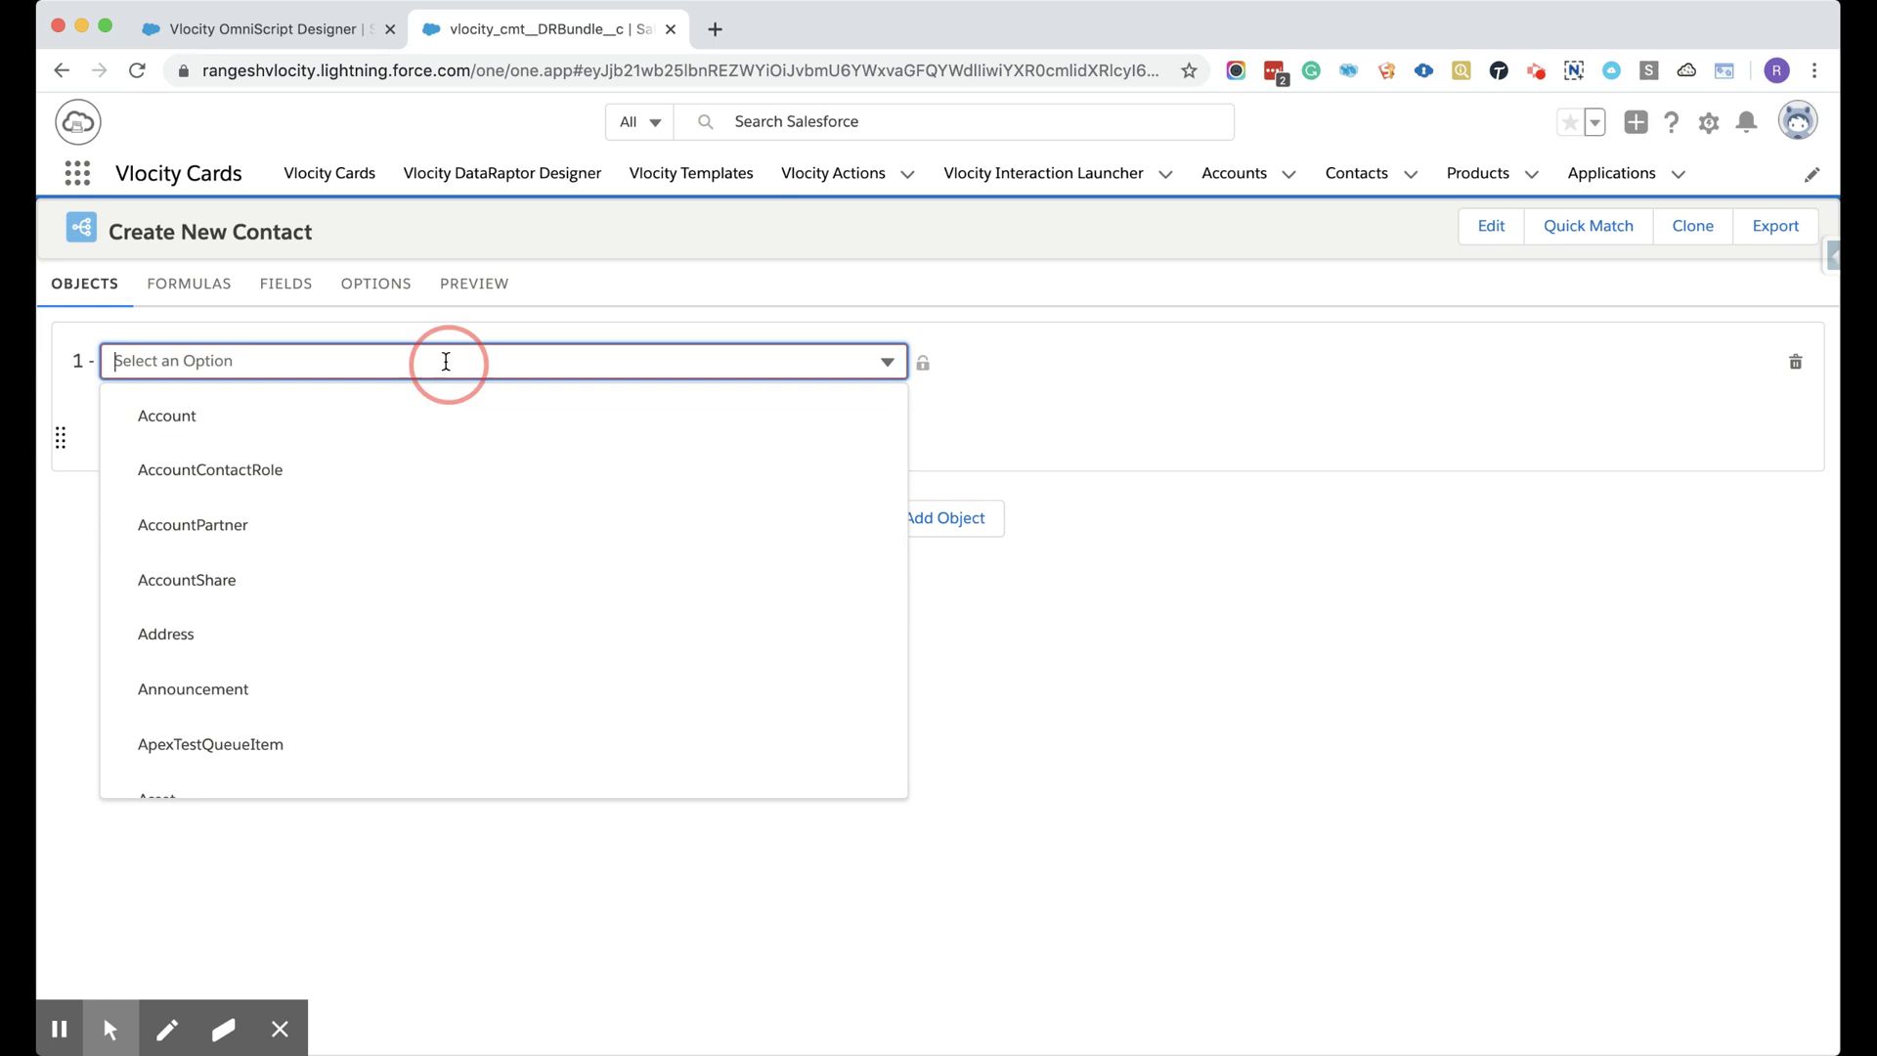
pyautogui.write('Contact')
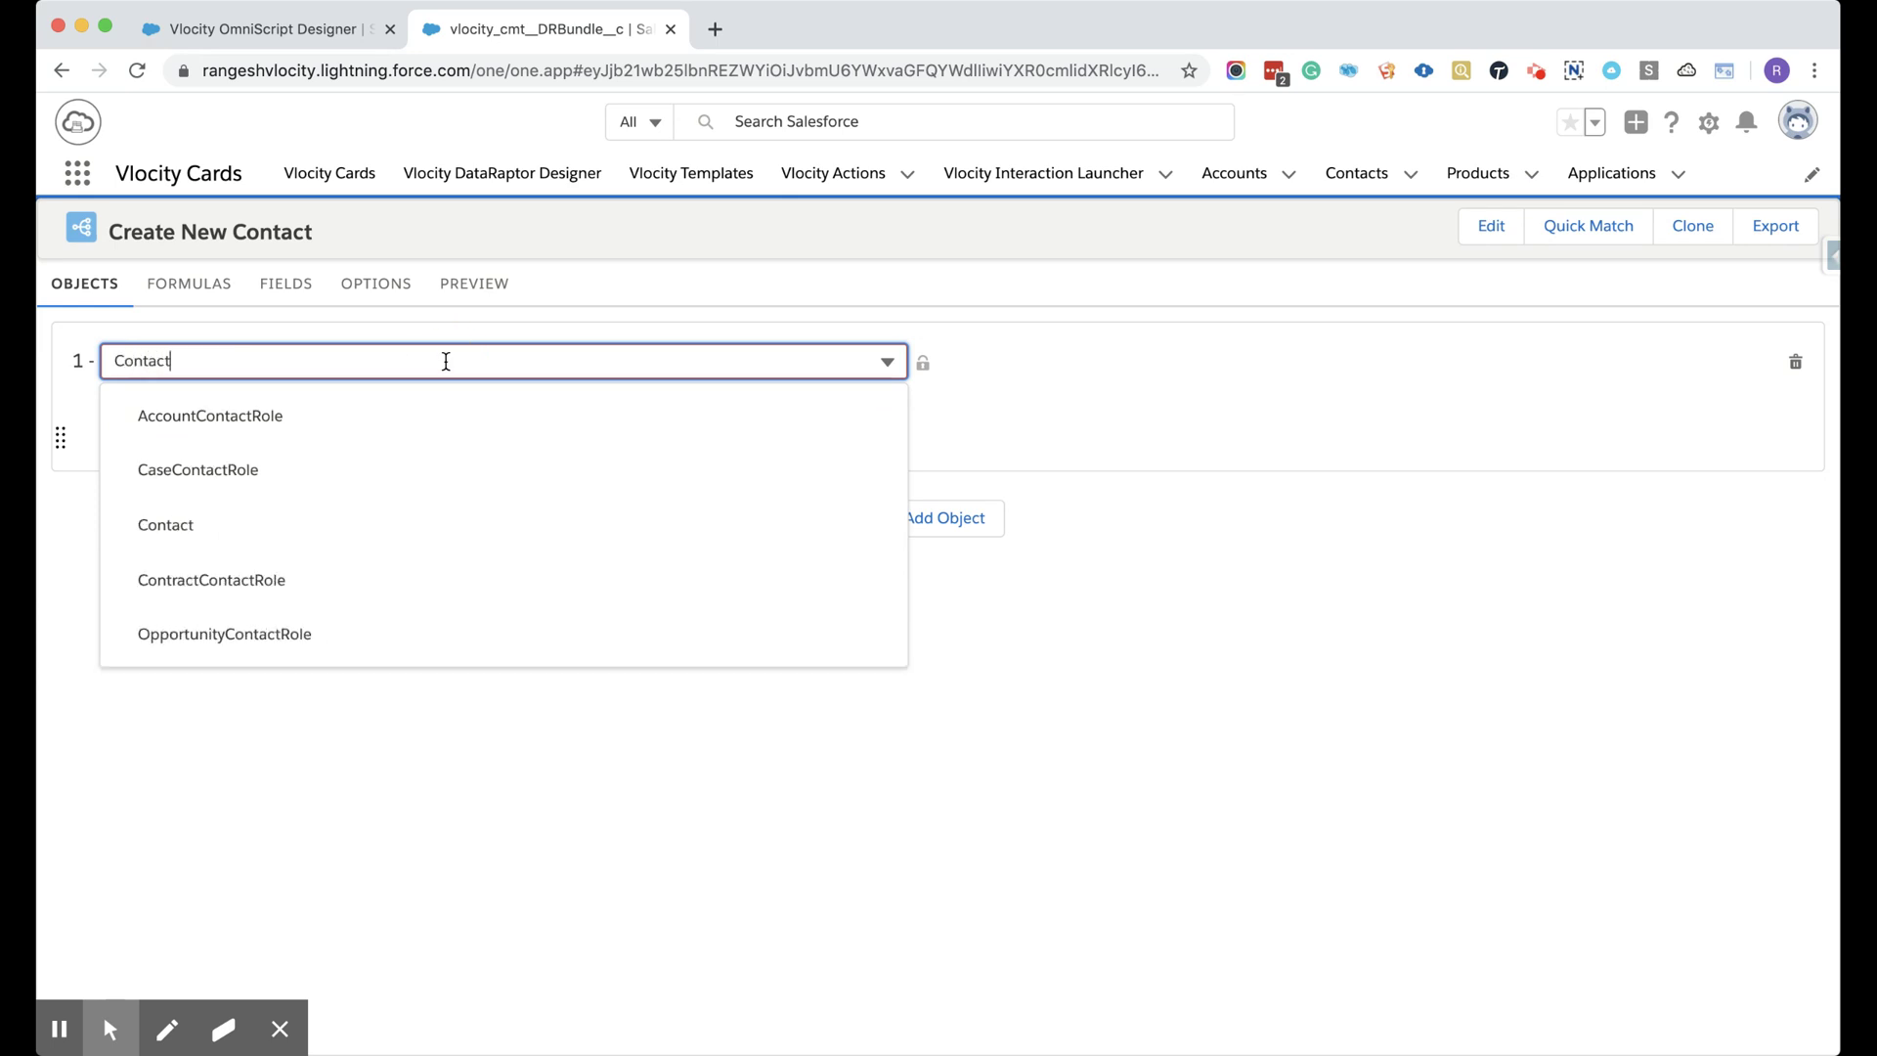
pyautogui.click(202, 539)
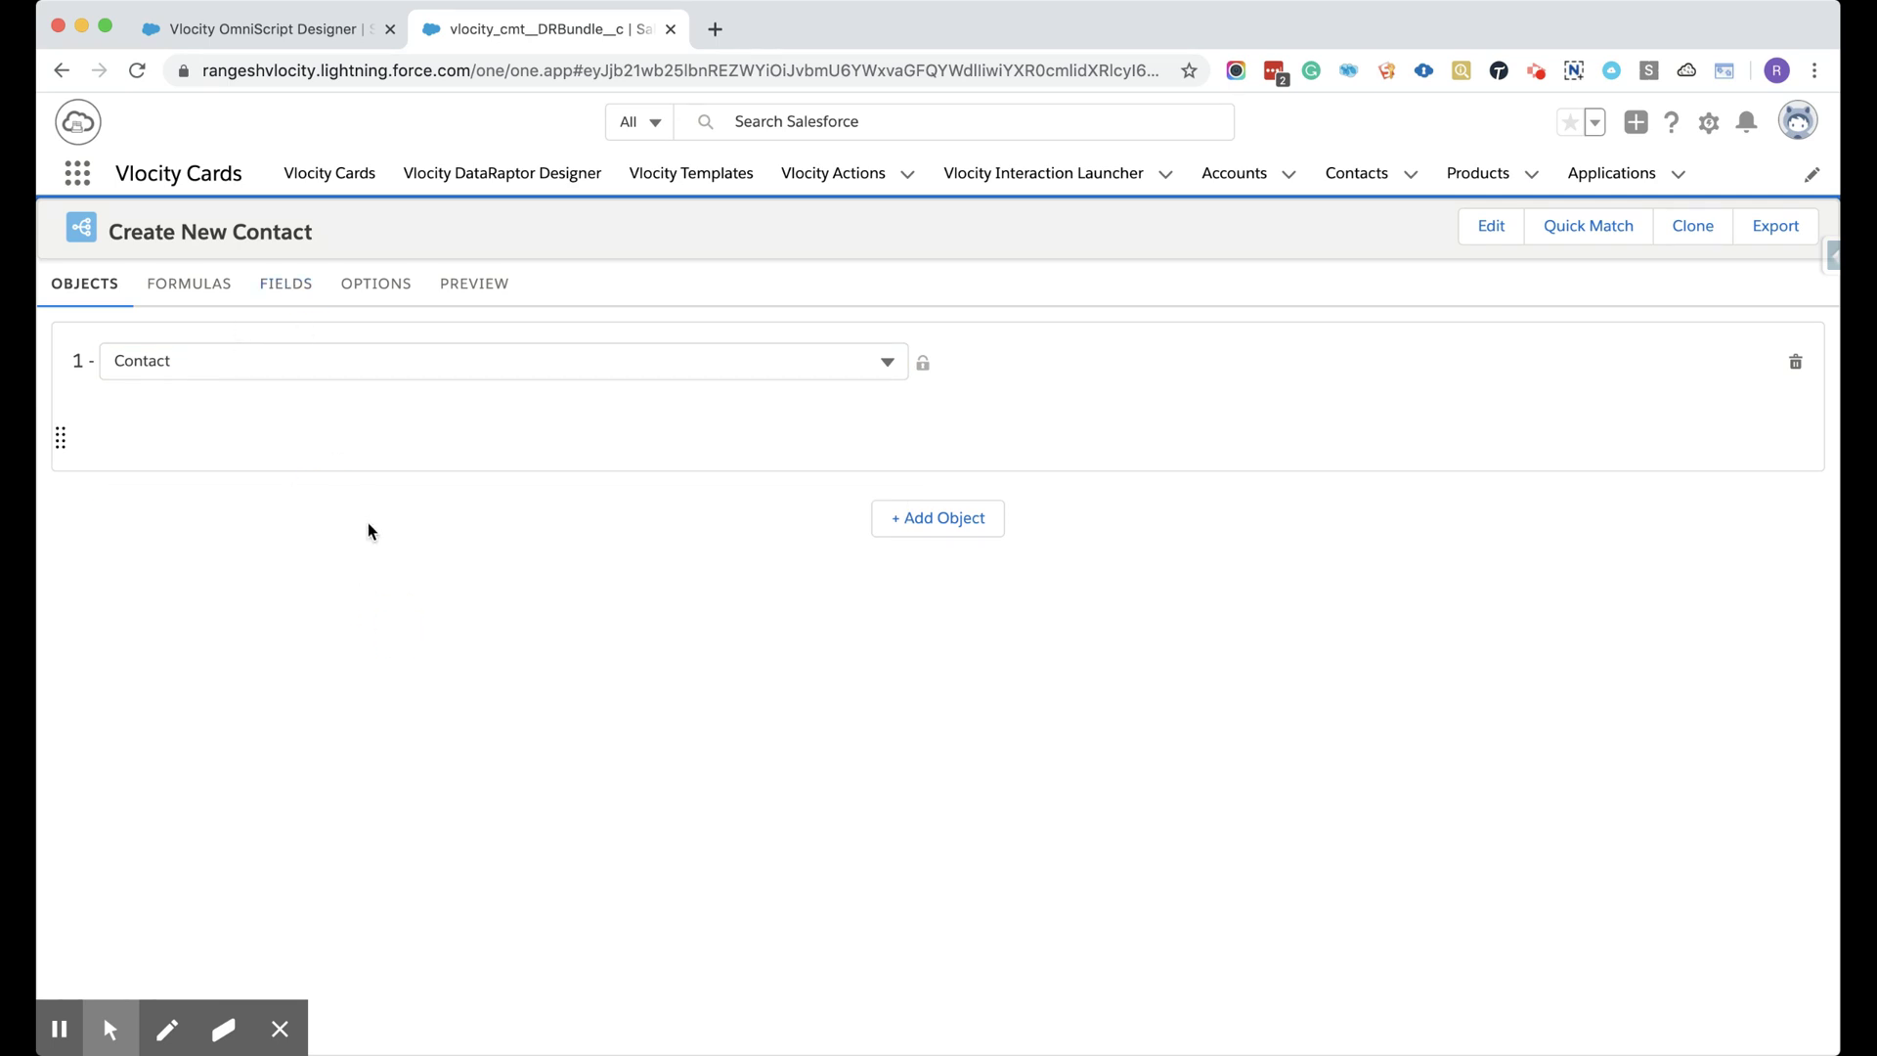
# Add a blank field mapping for the Contact object and place the cursor in the Input JSON editor.
pyautogui.click(285, 298)
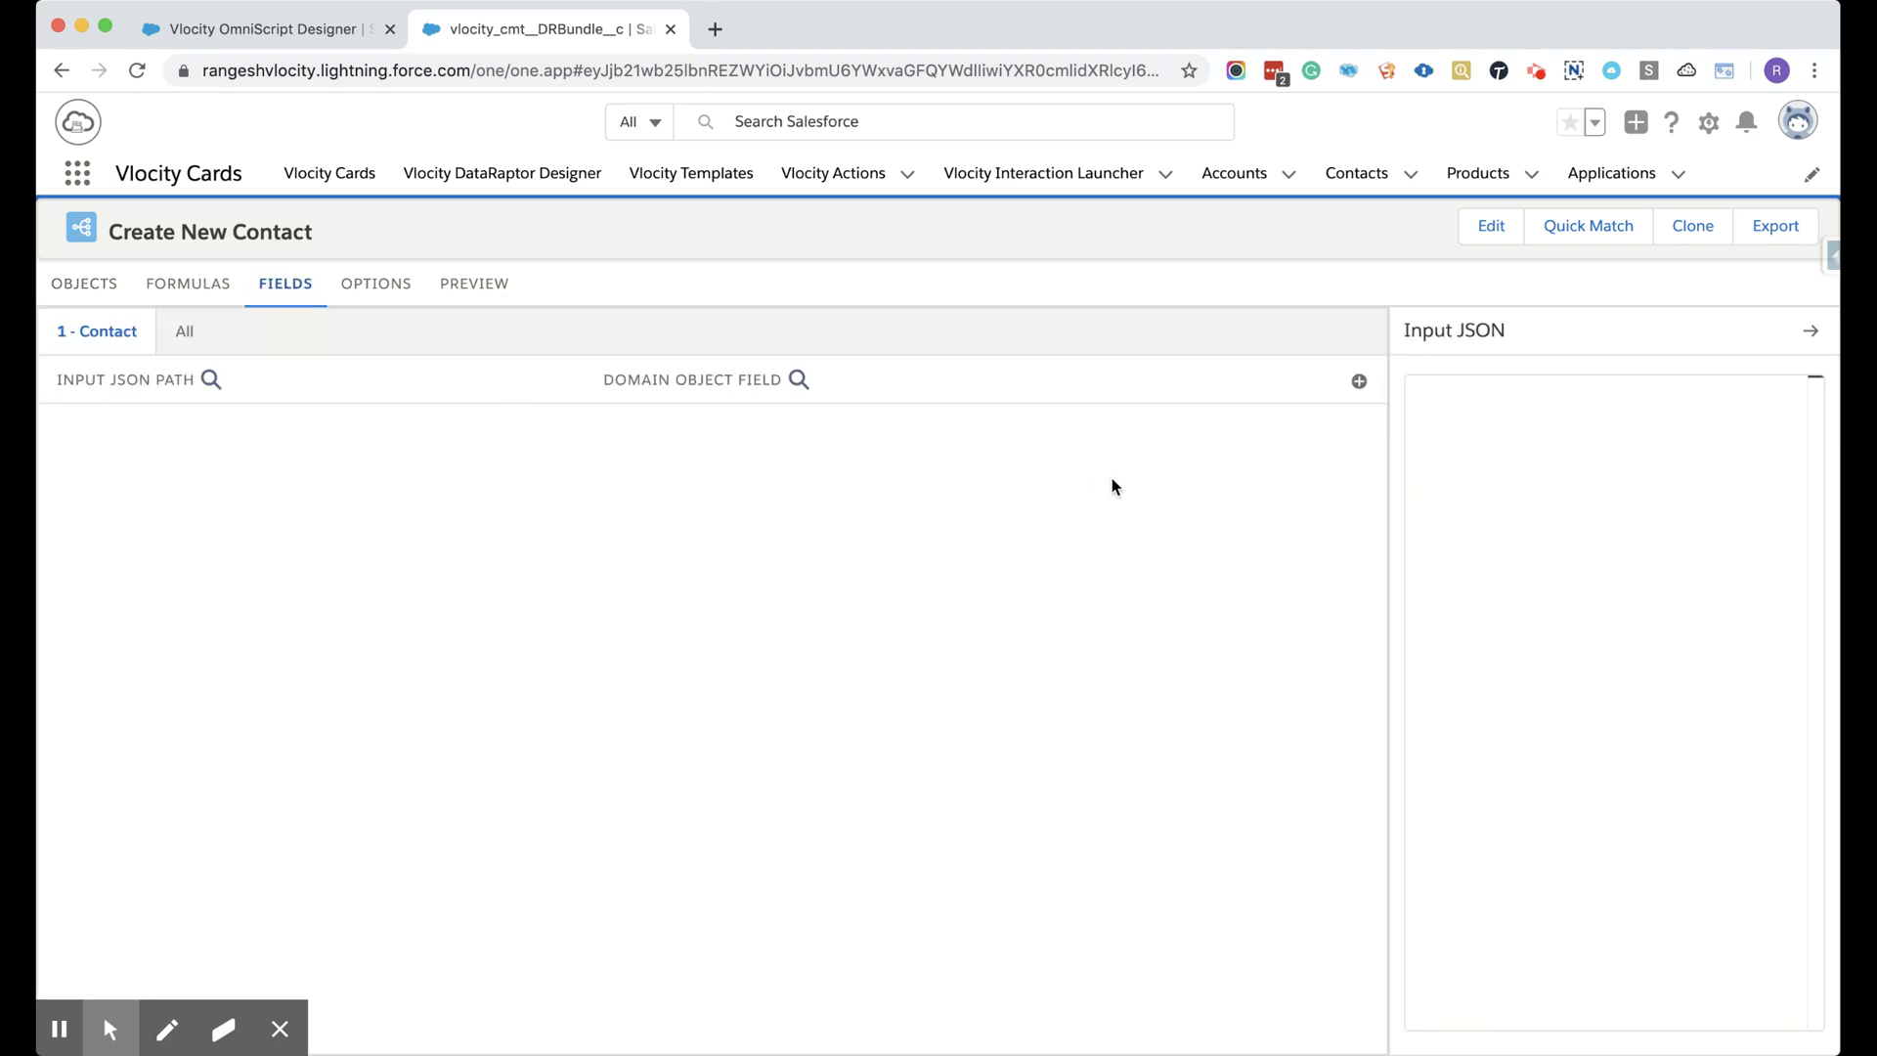
pyautogui.click(531, 511)
pyautogui.click(1358, 380)
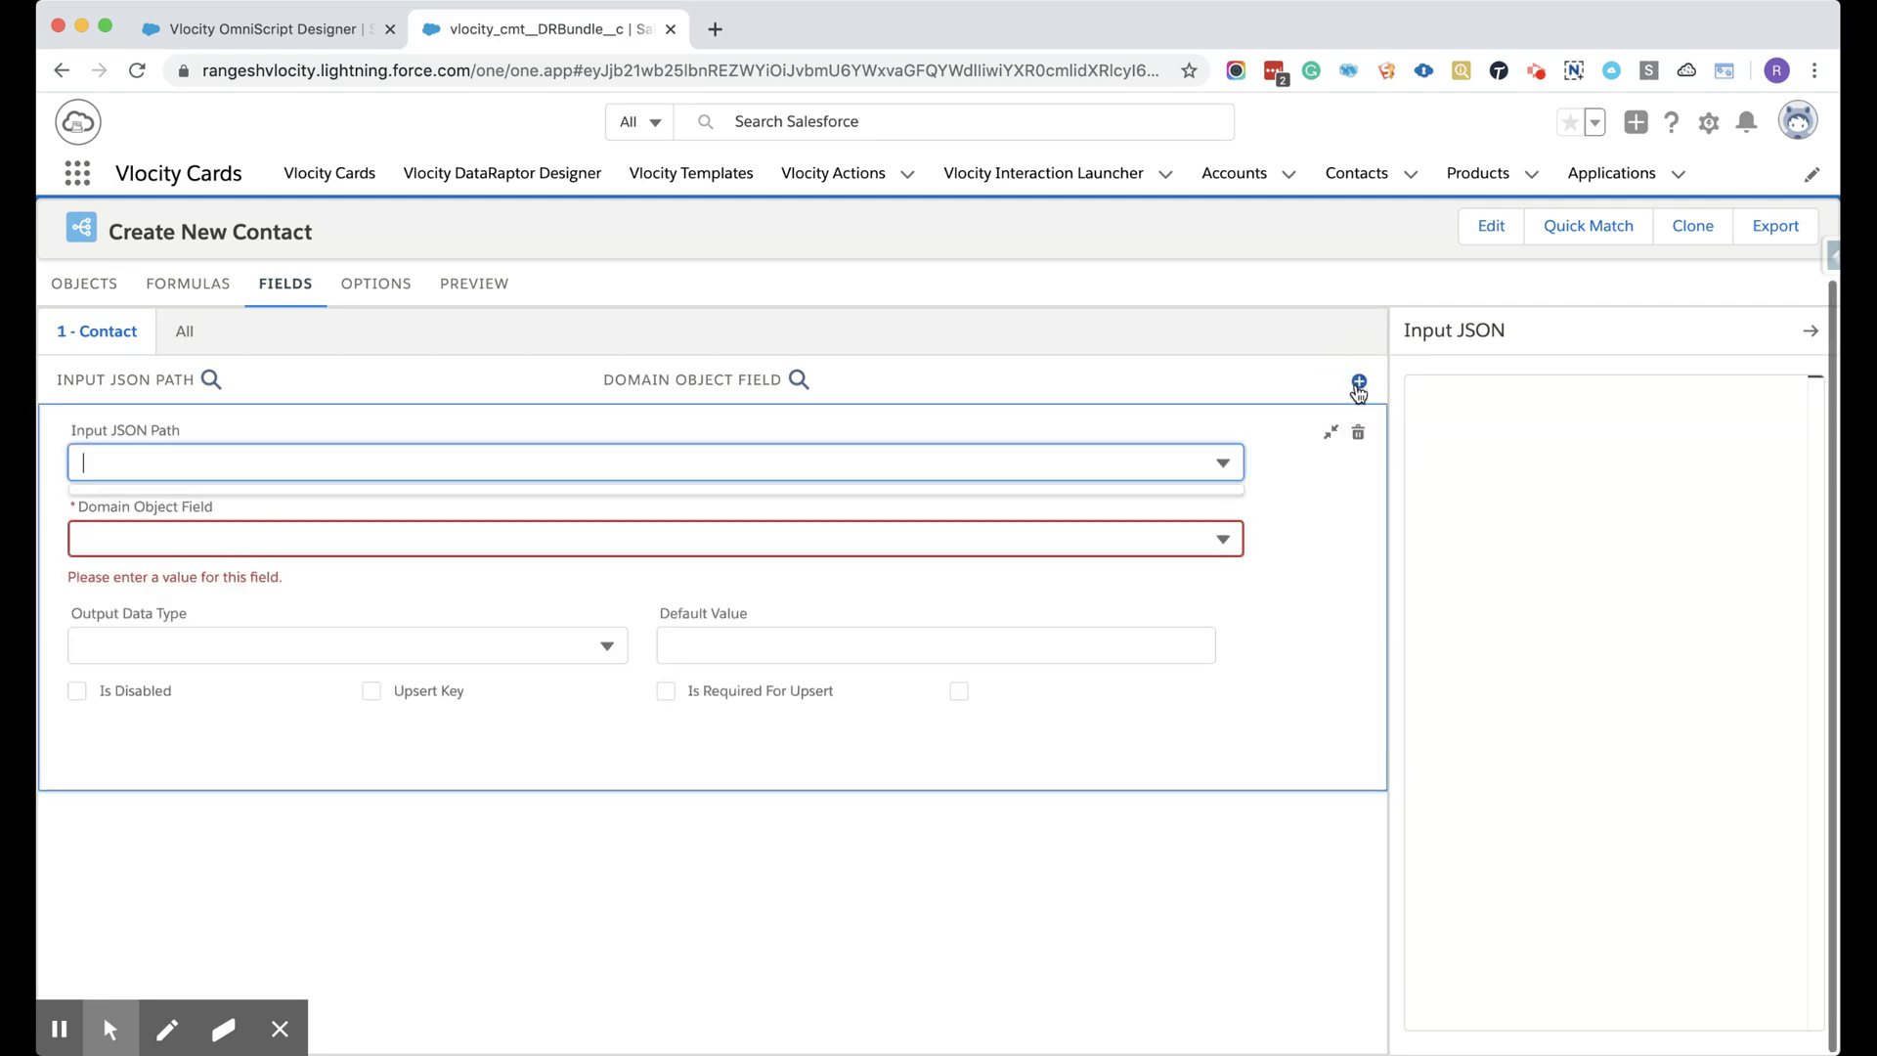
pyautogui.click(217, 460)
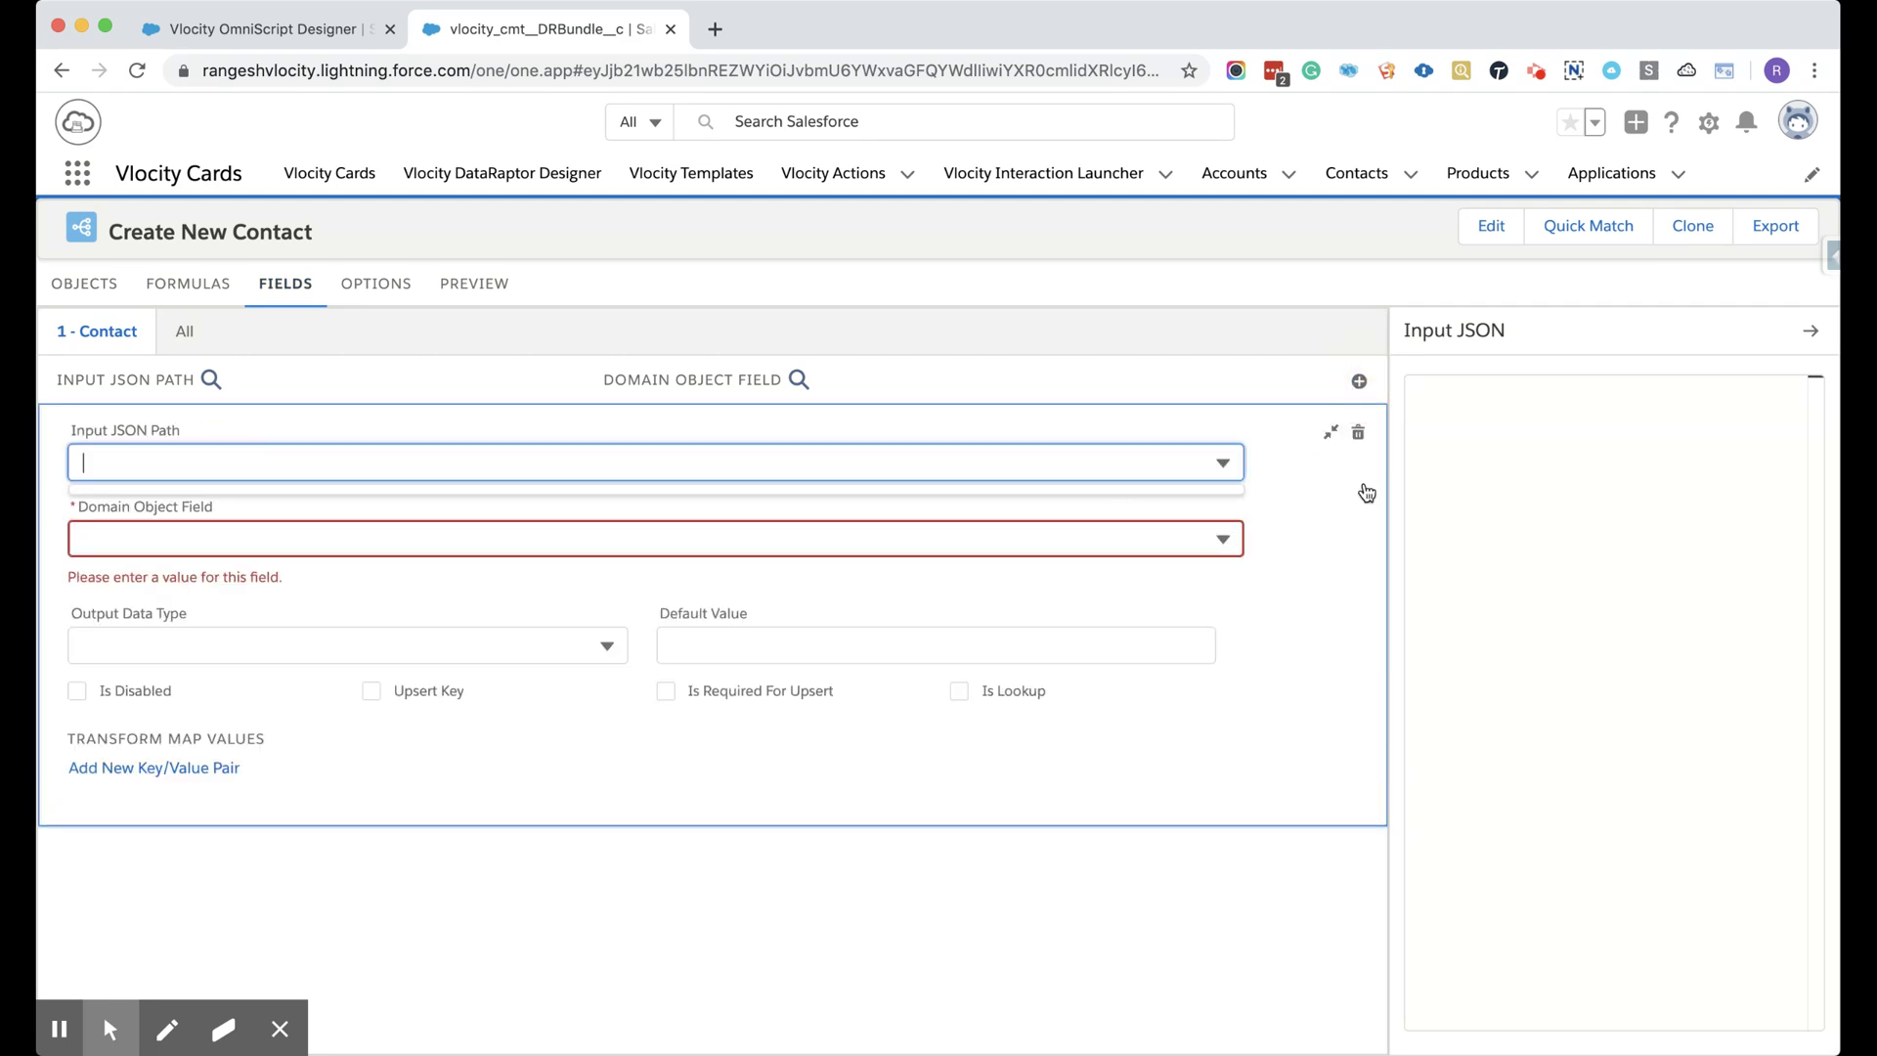
pyautogui.click(1225, 464)
pyautogui.click(1508, 486)
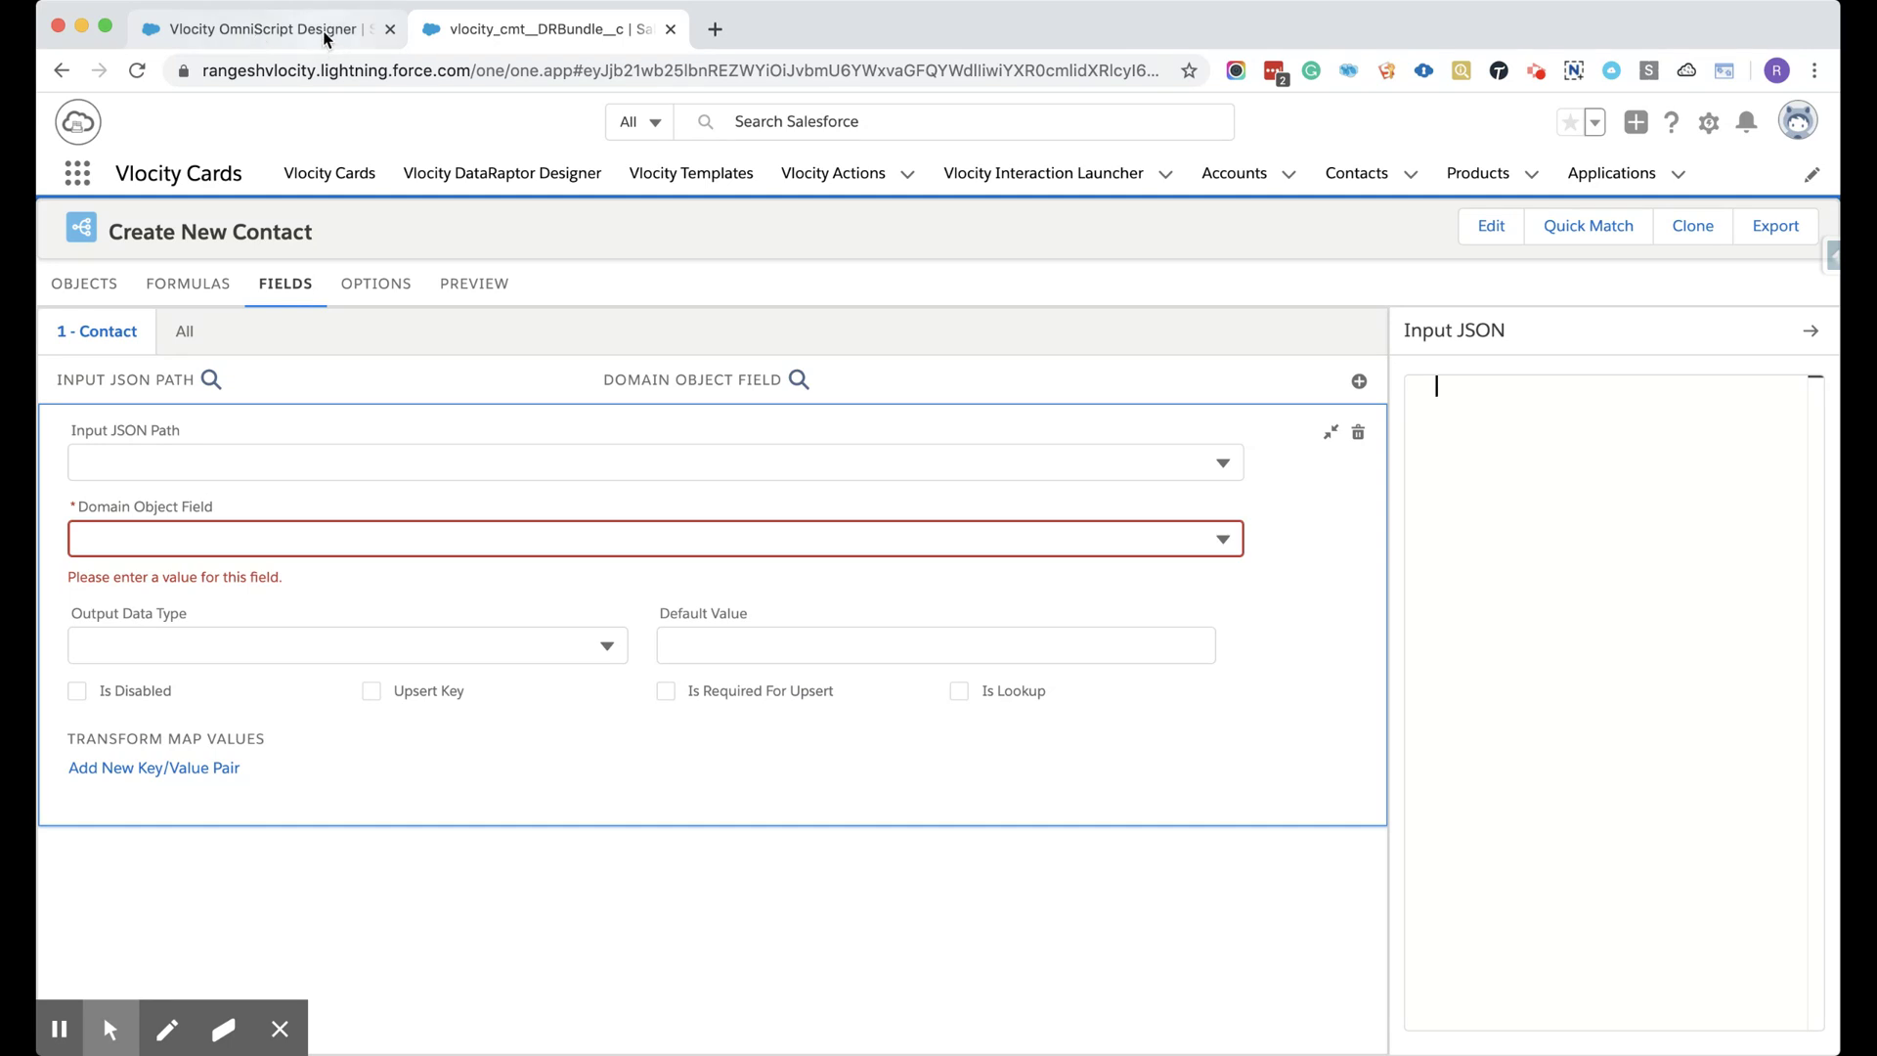
# Copy the full data JSON of the Create Contact New OmniScript to the clipboard.
pyautogui.click(287, 37)
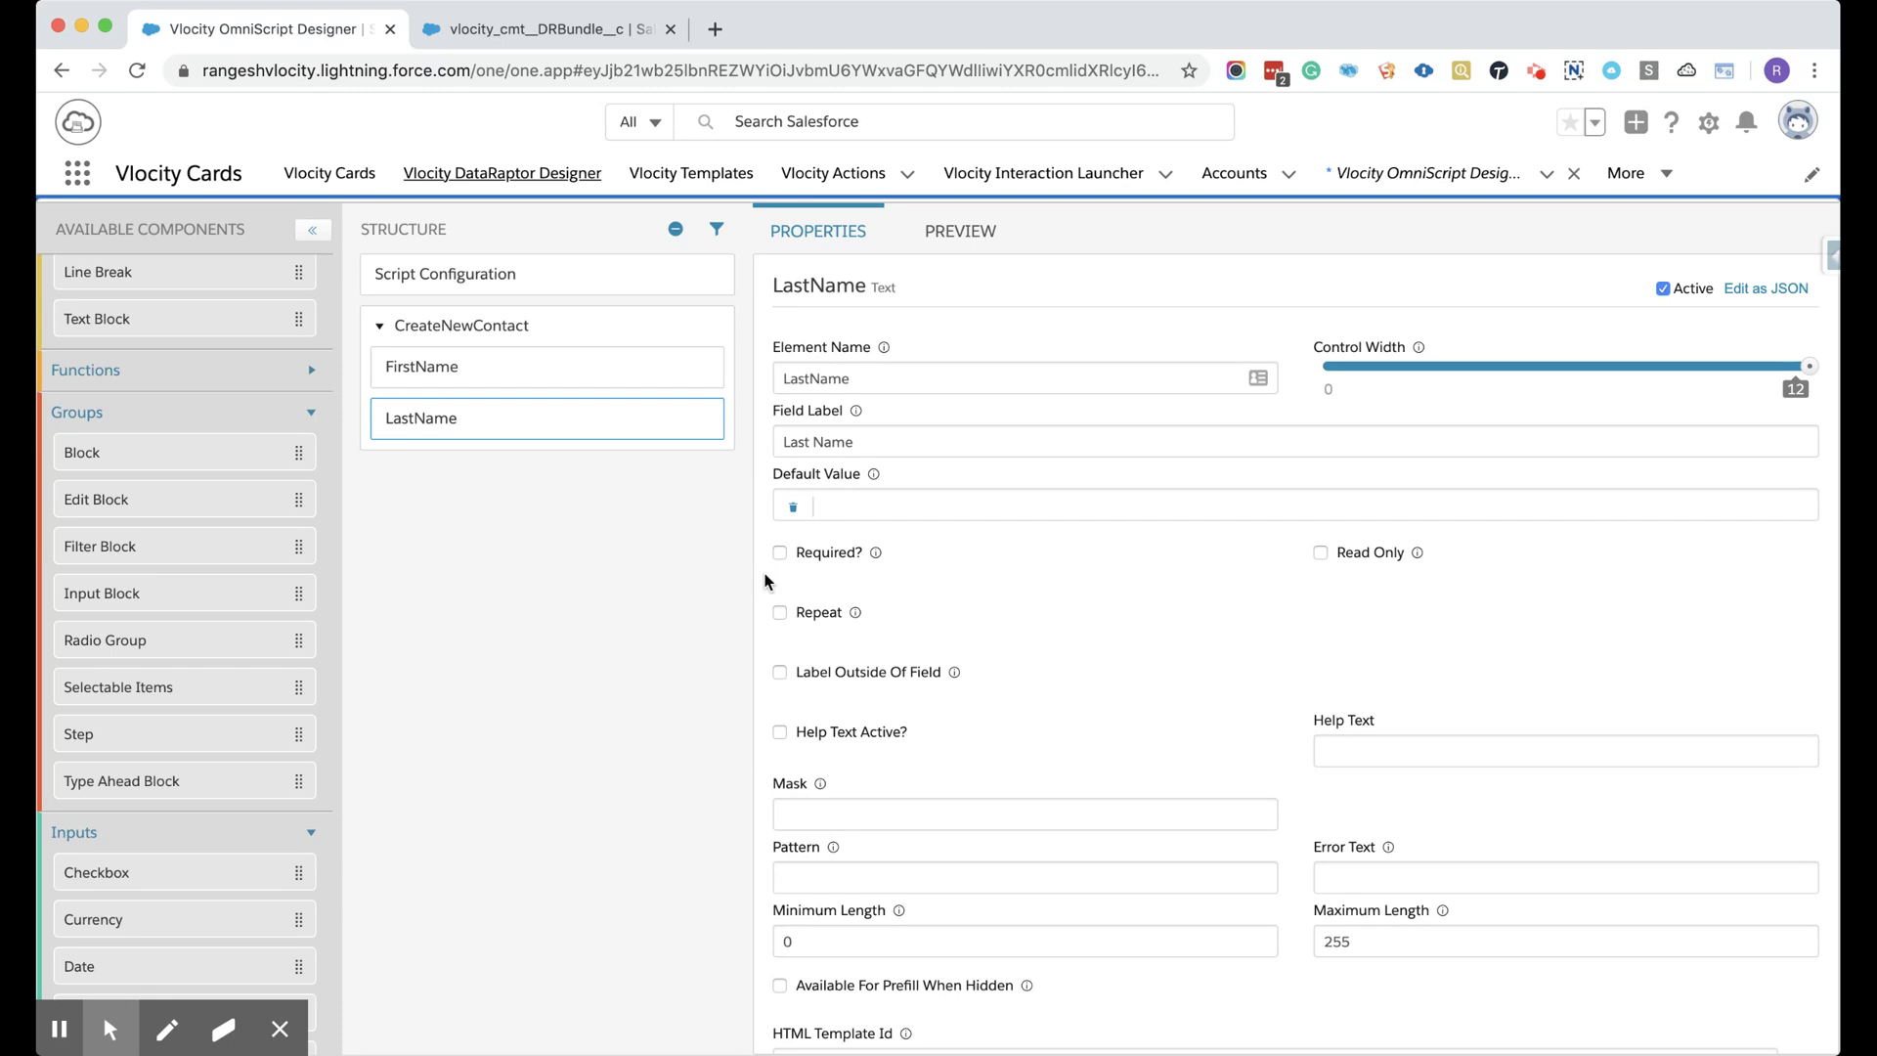
pyautogui.scroll(2, 1202, 590)
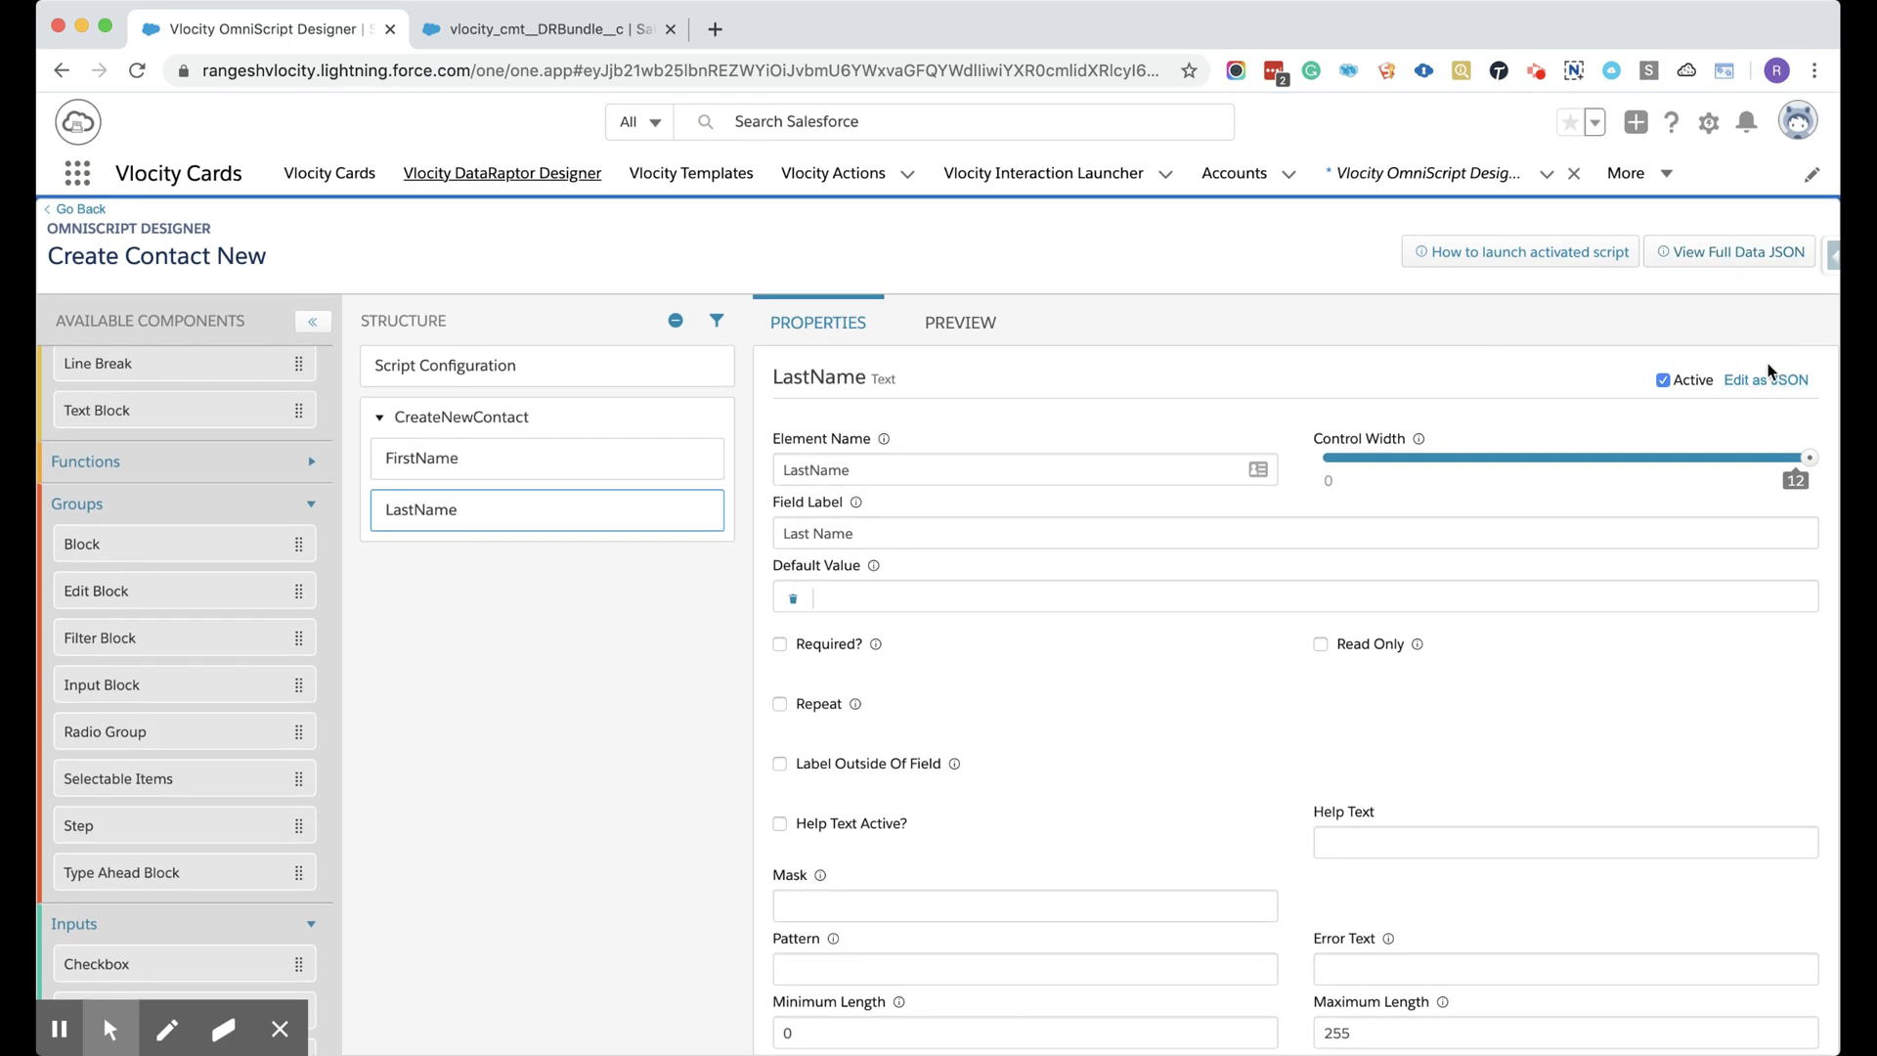
pyautogui.click(1725, 264)
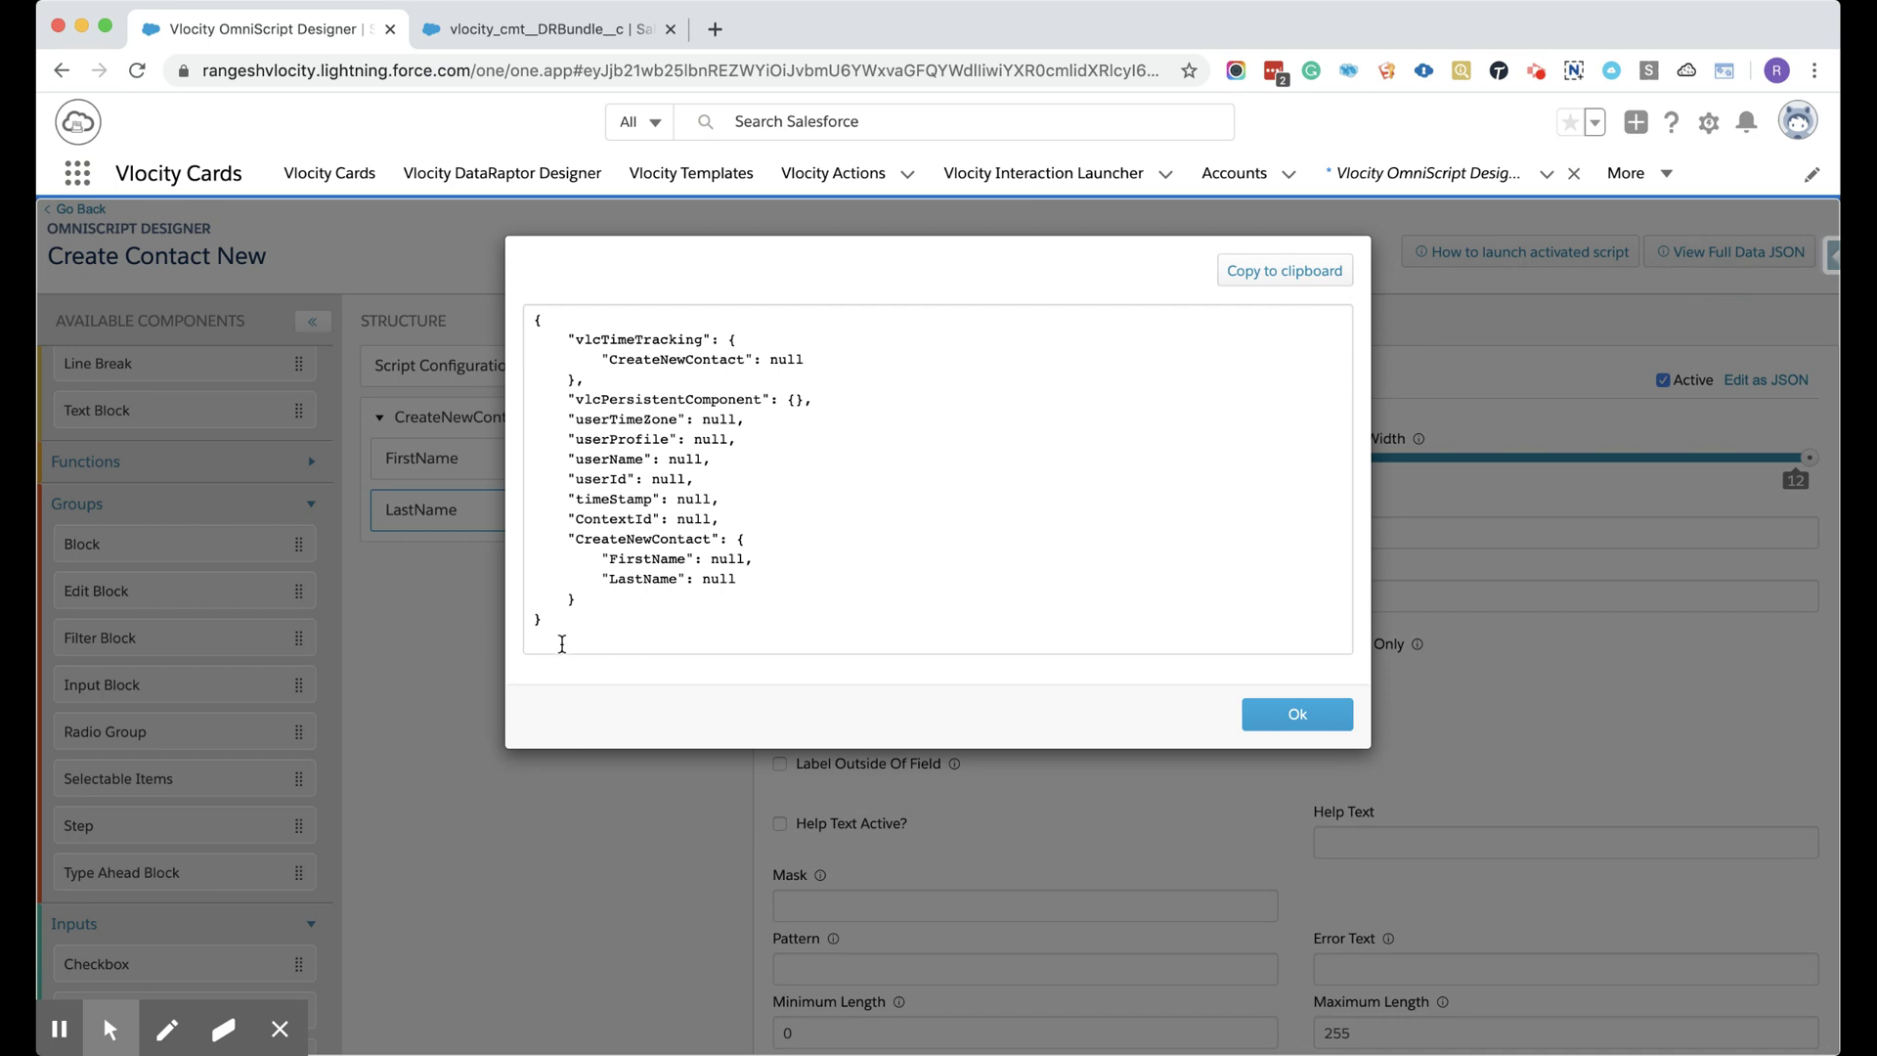
pyautogui.moveTo(562, 643); pyautogui.dragTo(536, 294)
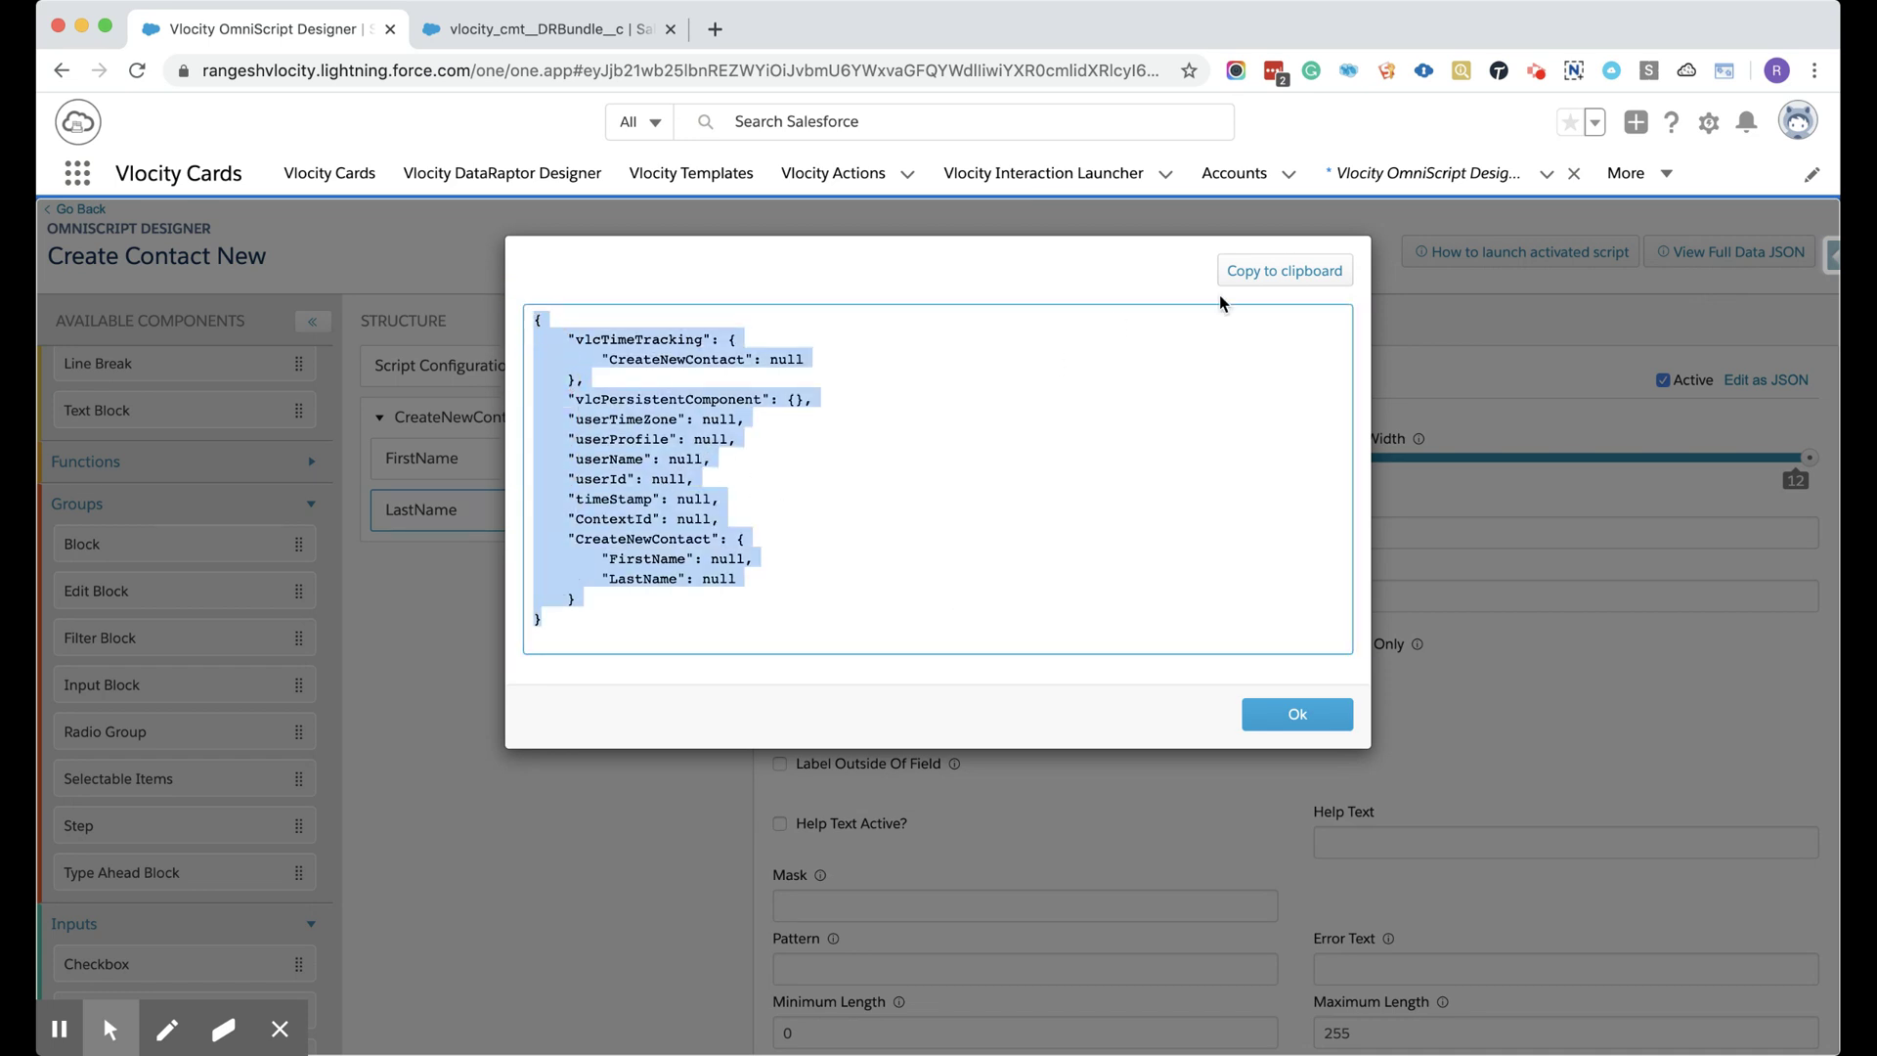
pyautogui.click(1316, 278)
pyautogui.click(1324, 725)
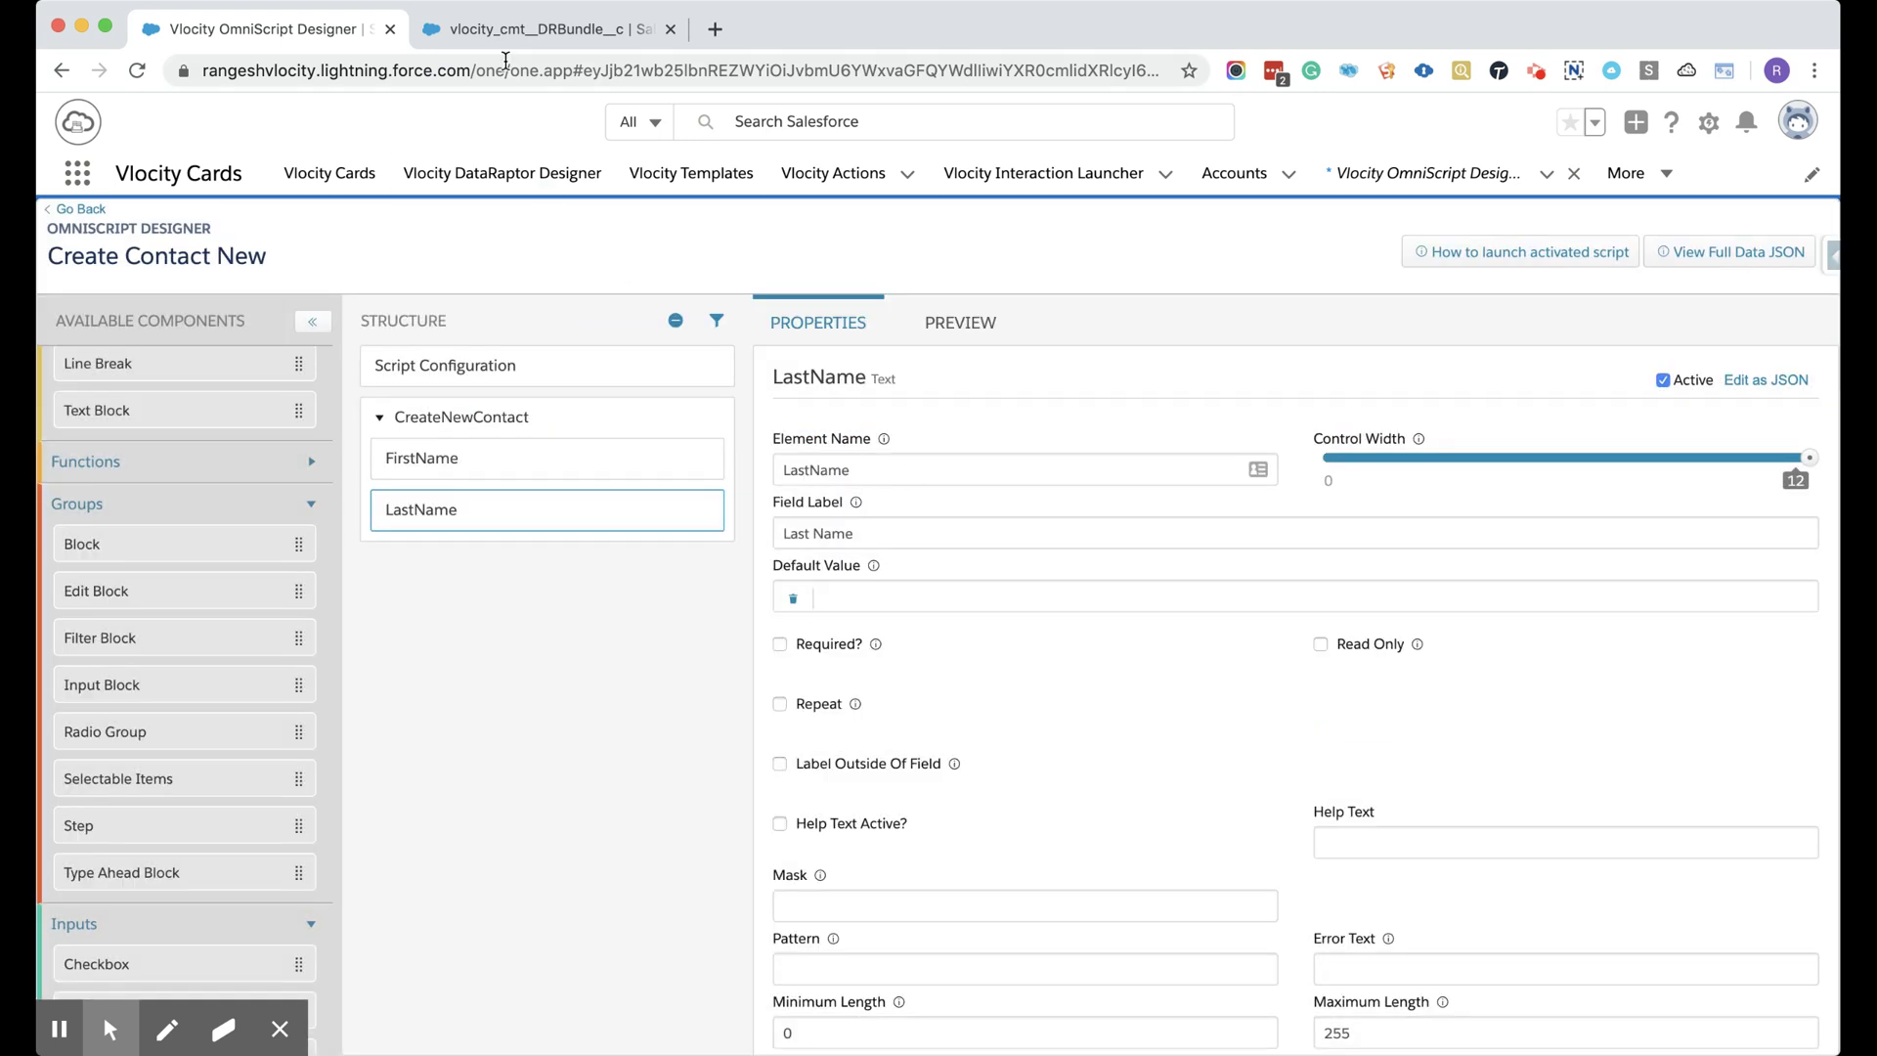
# Paste the copied OmniScript data into the Input JSON of the Create New Contact DataRaptor.
pyautogui.click(524, 37)
pyautogui.click(1535, 469)
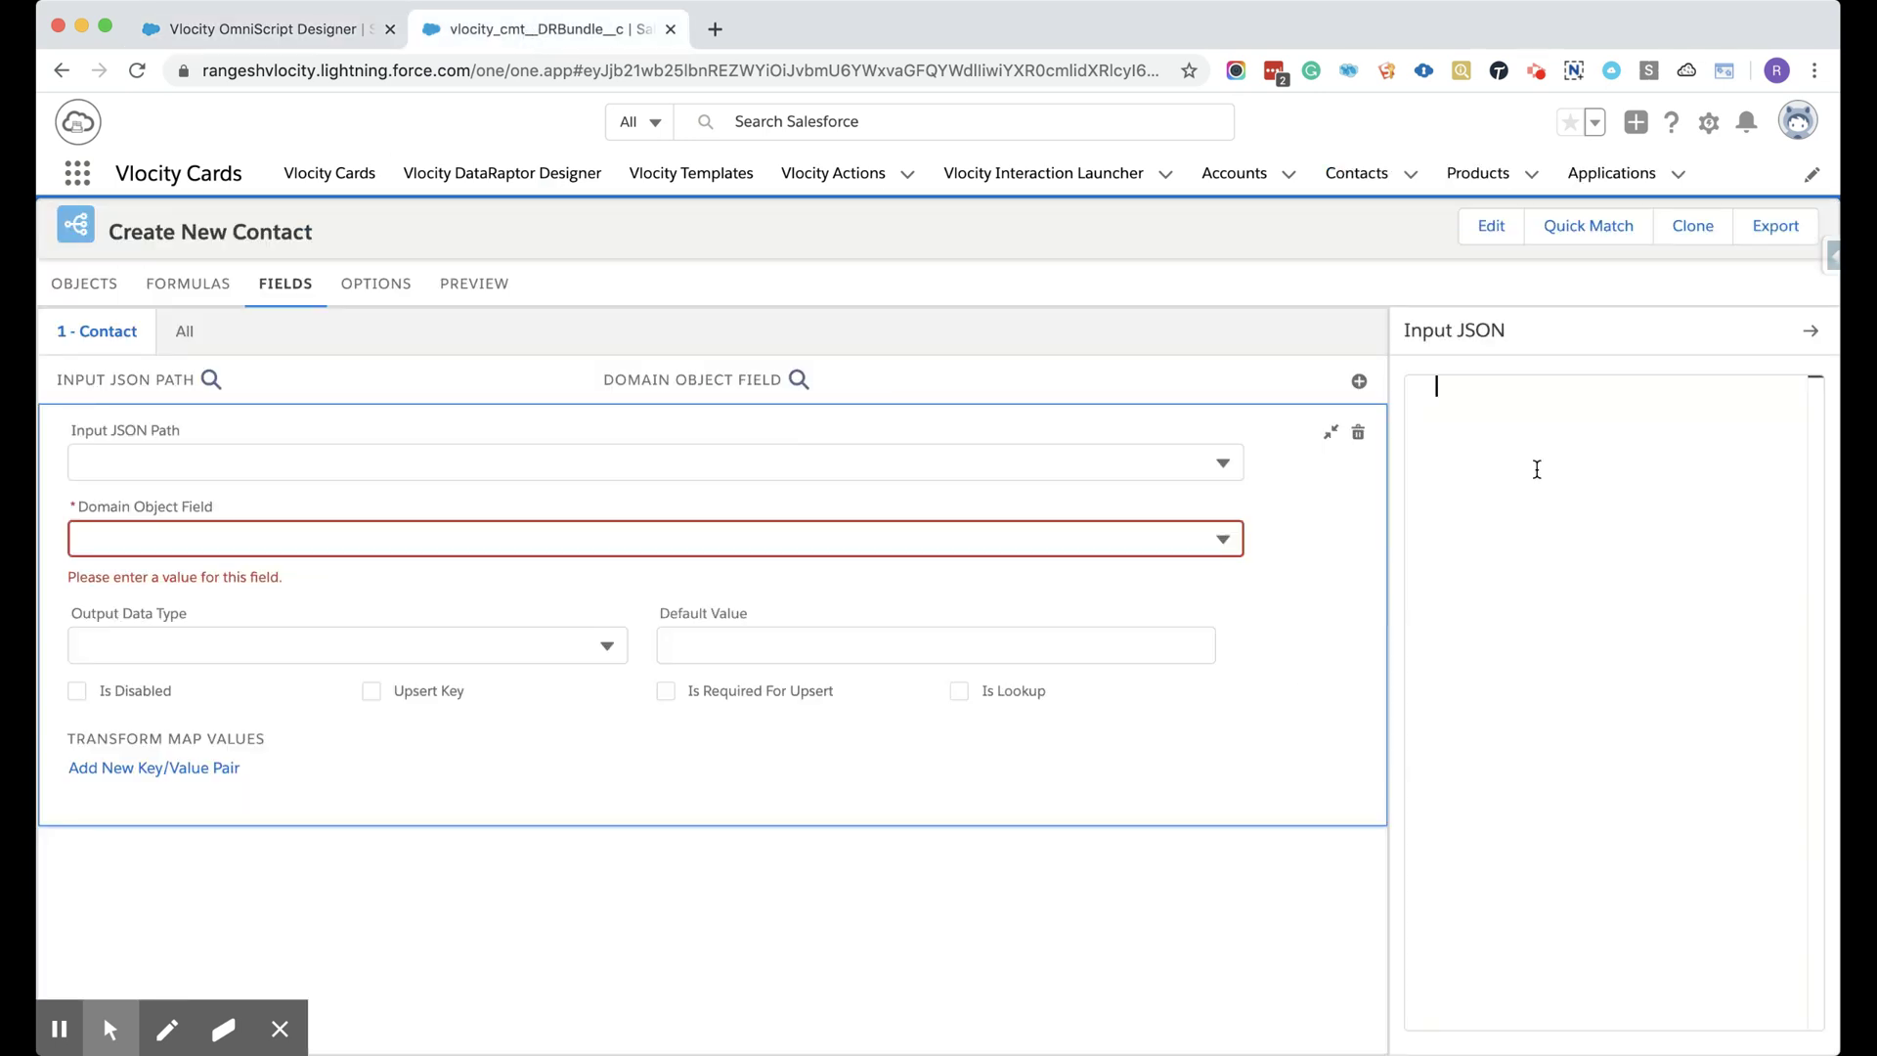
pyautogui.press('super+v')
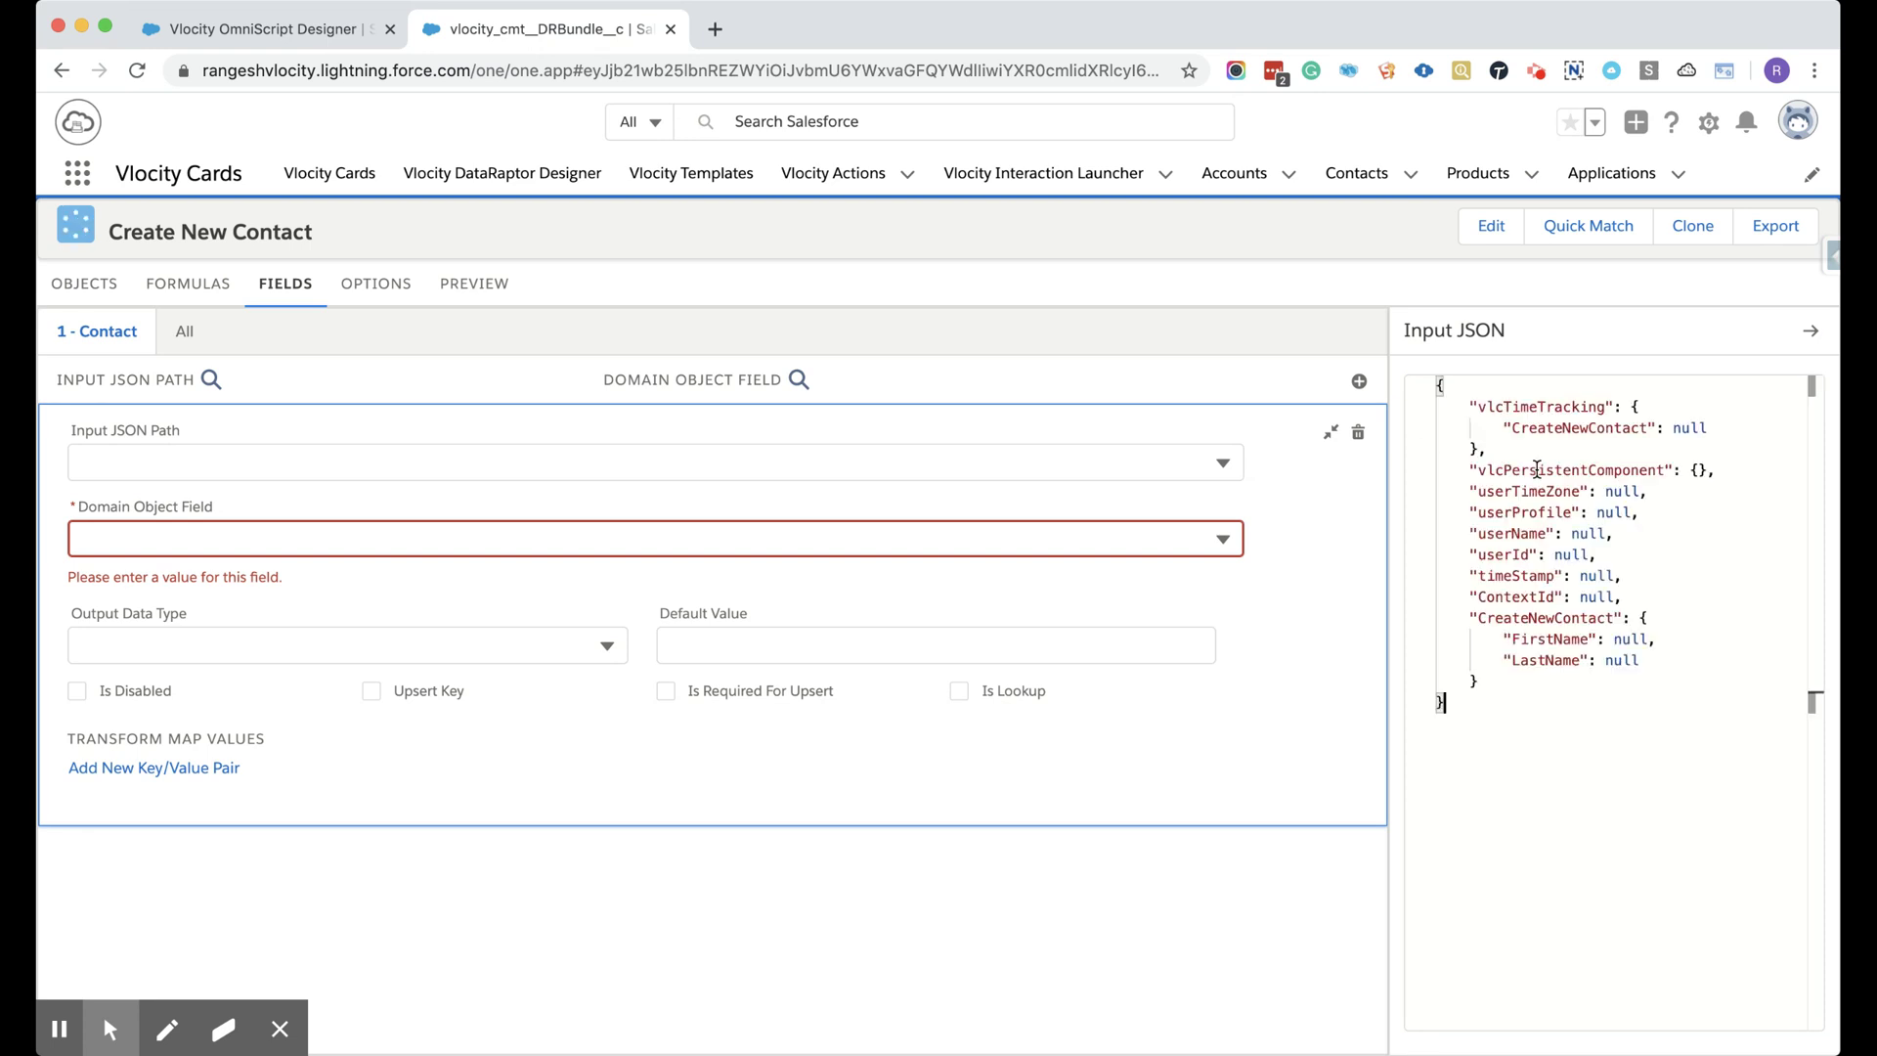
# Delete the blank field mapping from the Contact object and confirm the deletion.
pyautogui.click(1083, 926)
pyautogui.click(1359, 435)
pyautogui.click(1359, 437)
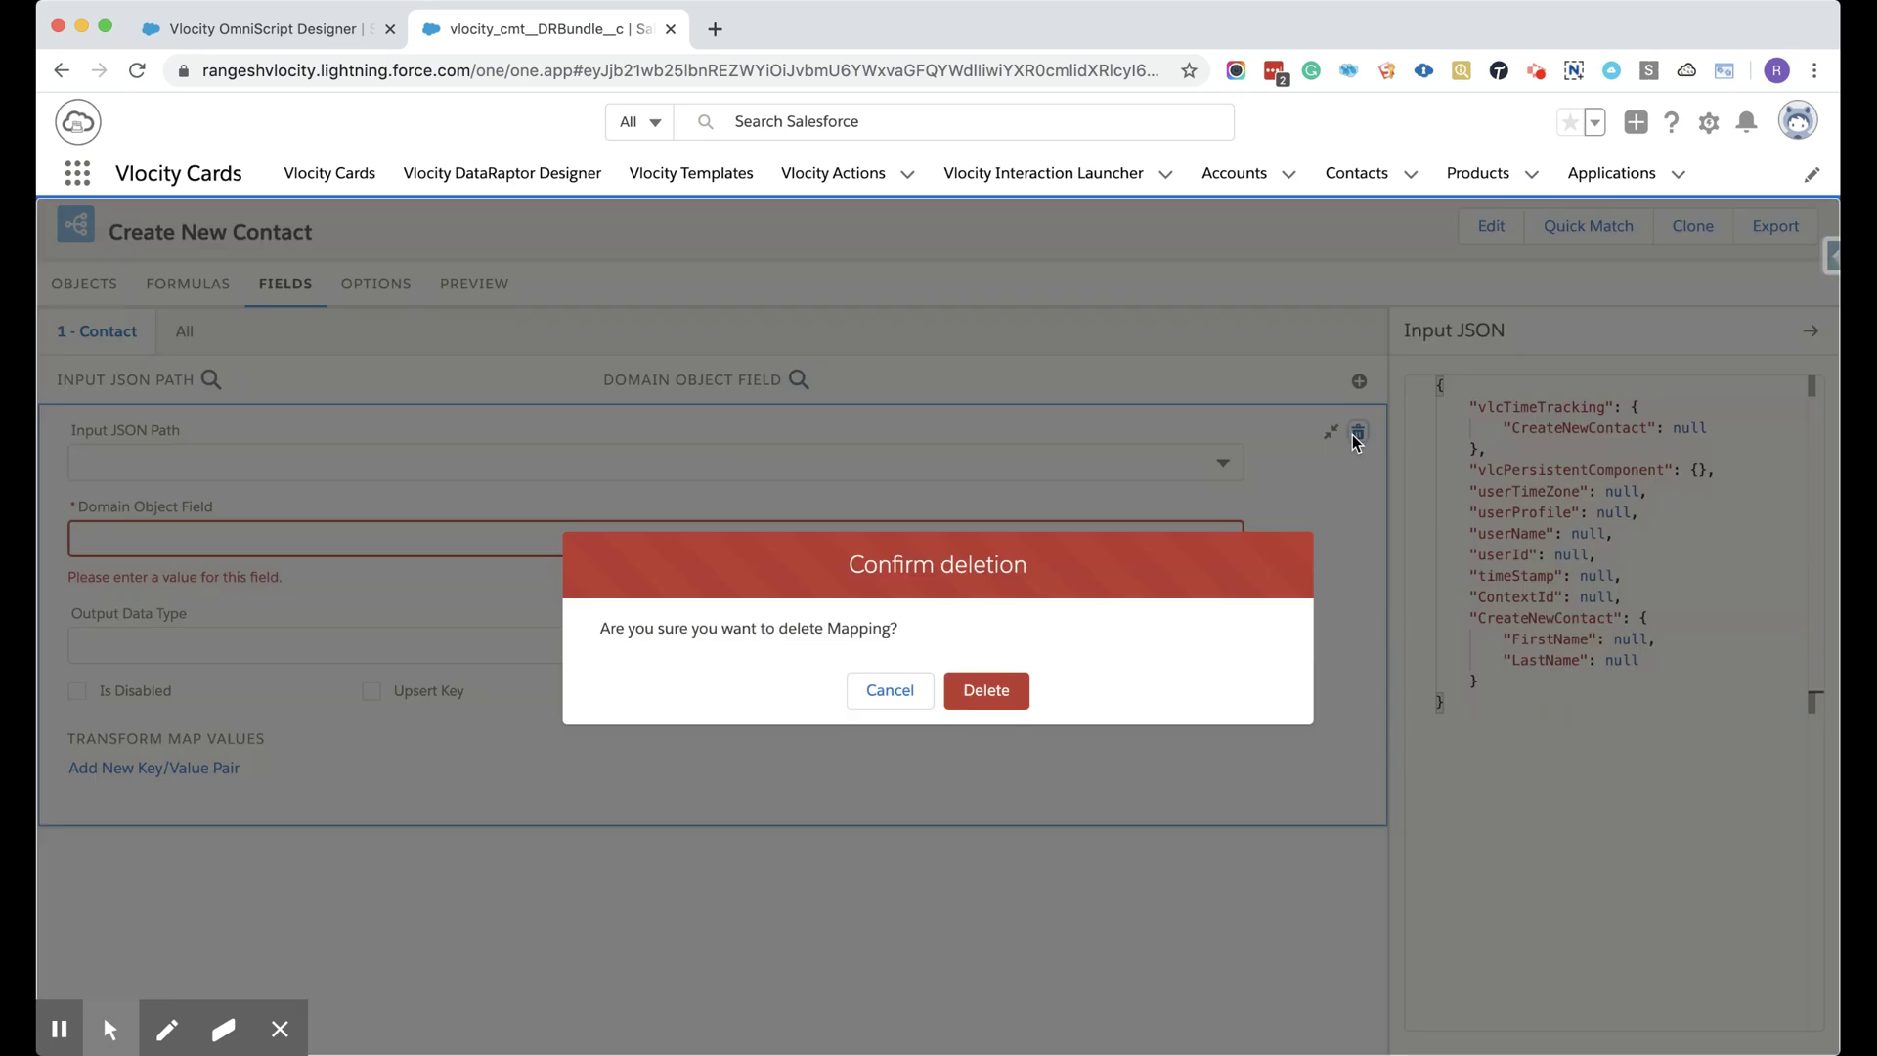
pyautogui.click(995, 700)
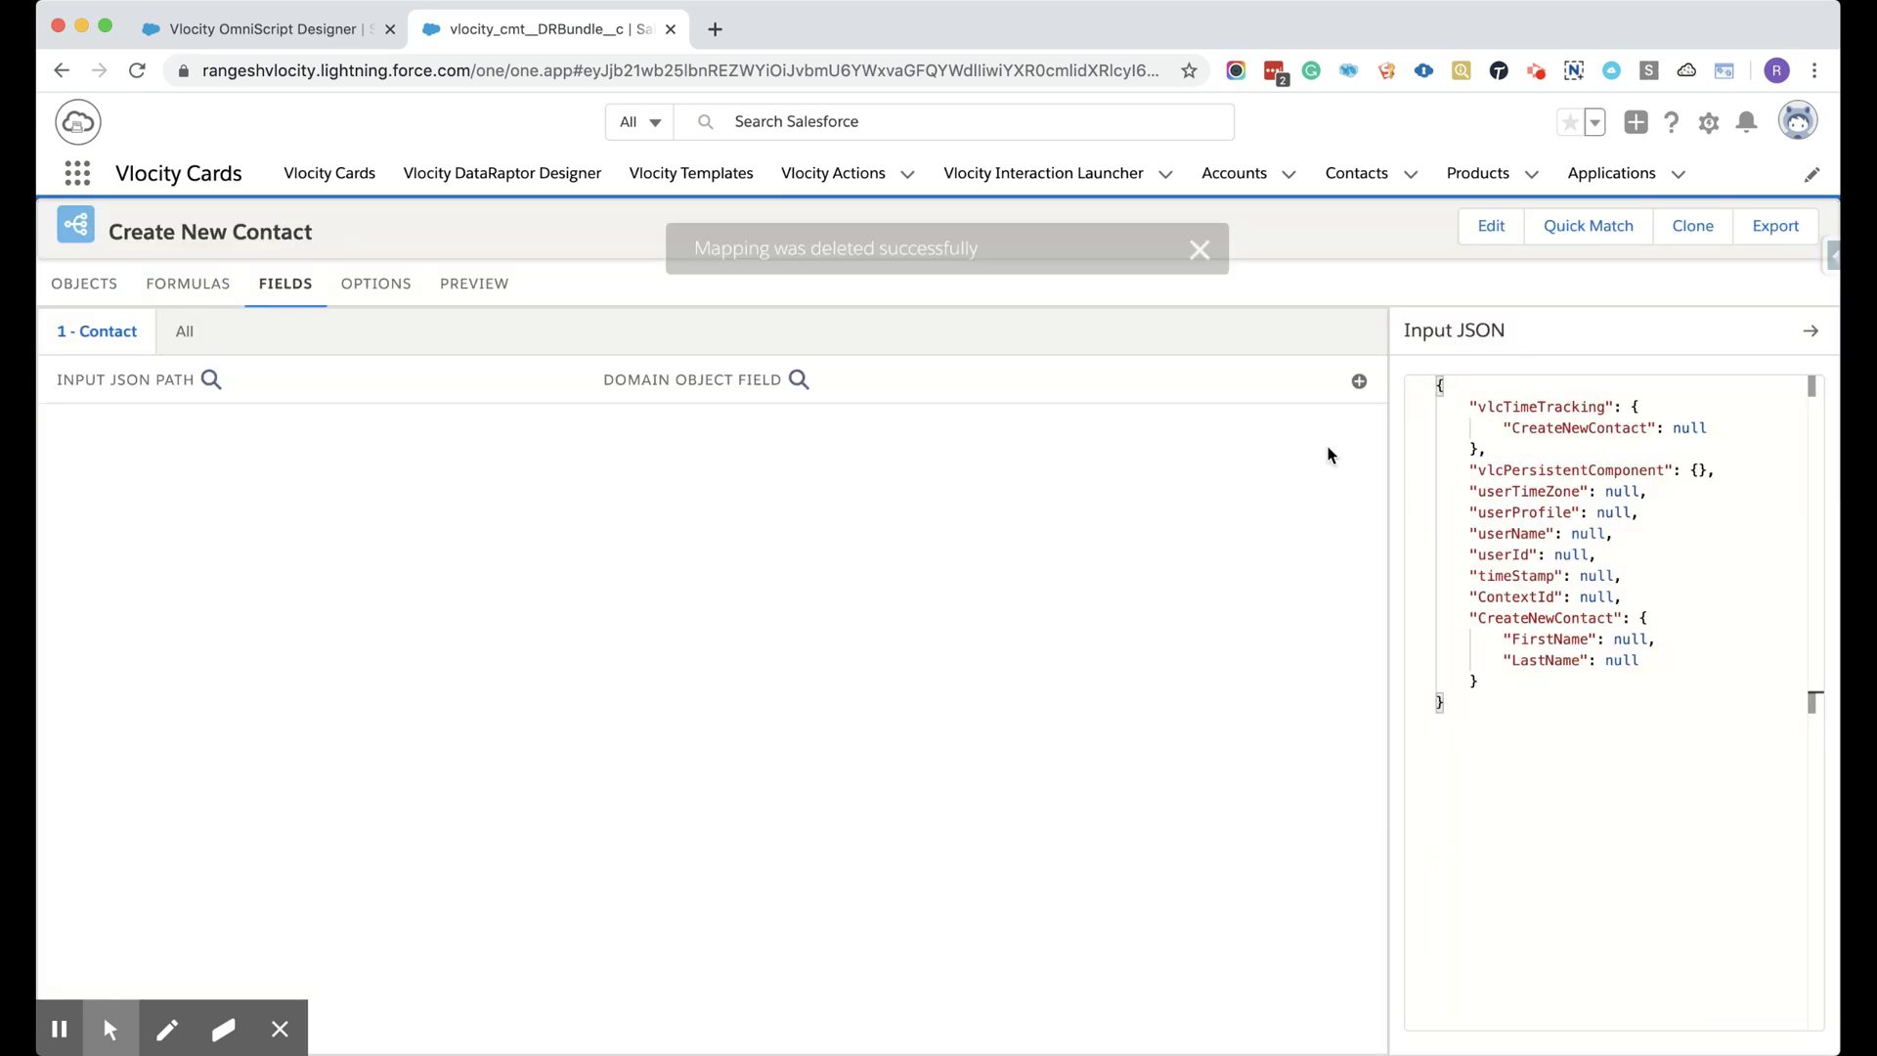
# Add a Contact mapping from the input path CreateNewContact:FirstName to the domain object field FirstName.
pyautogui.click(1358, 381)
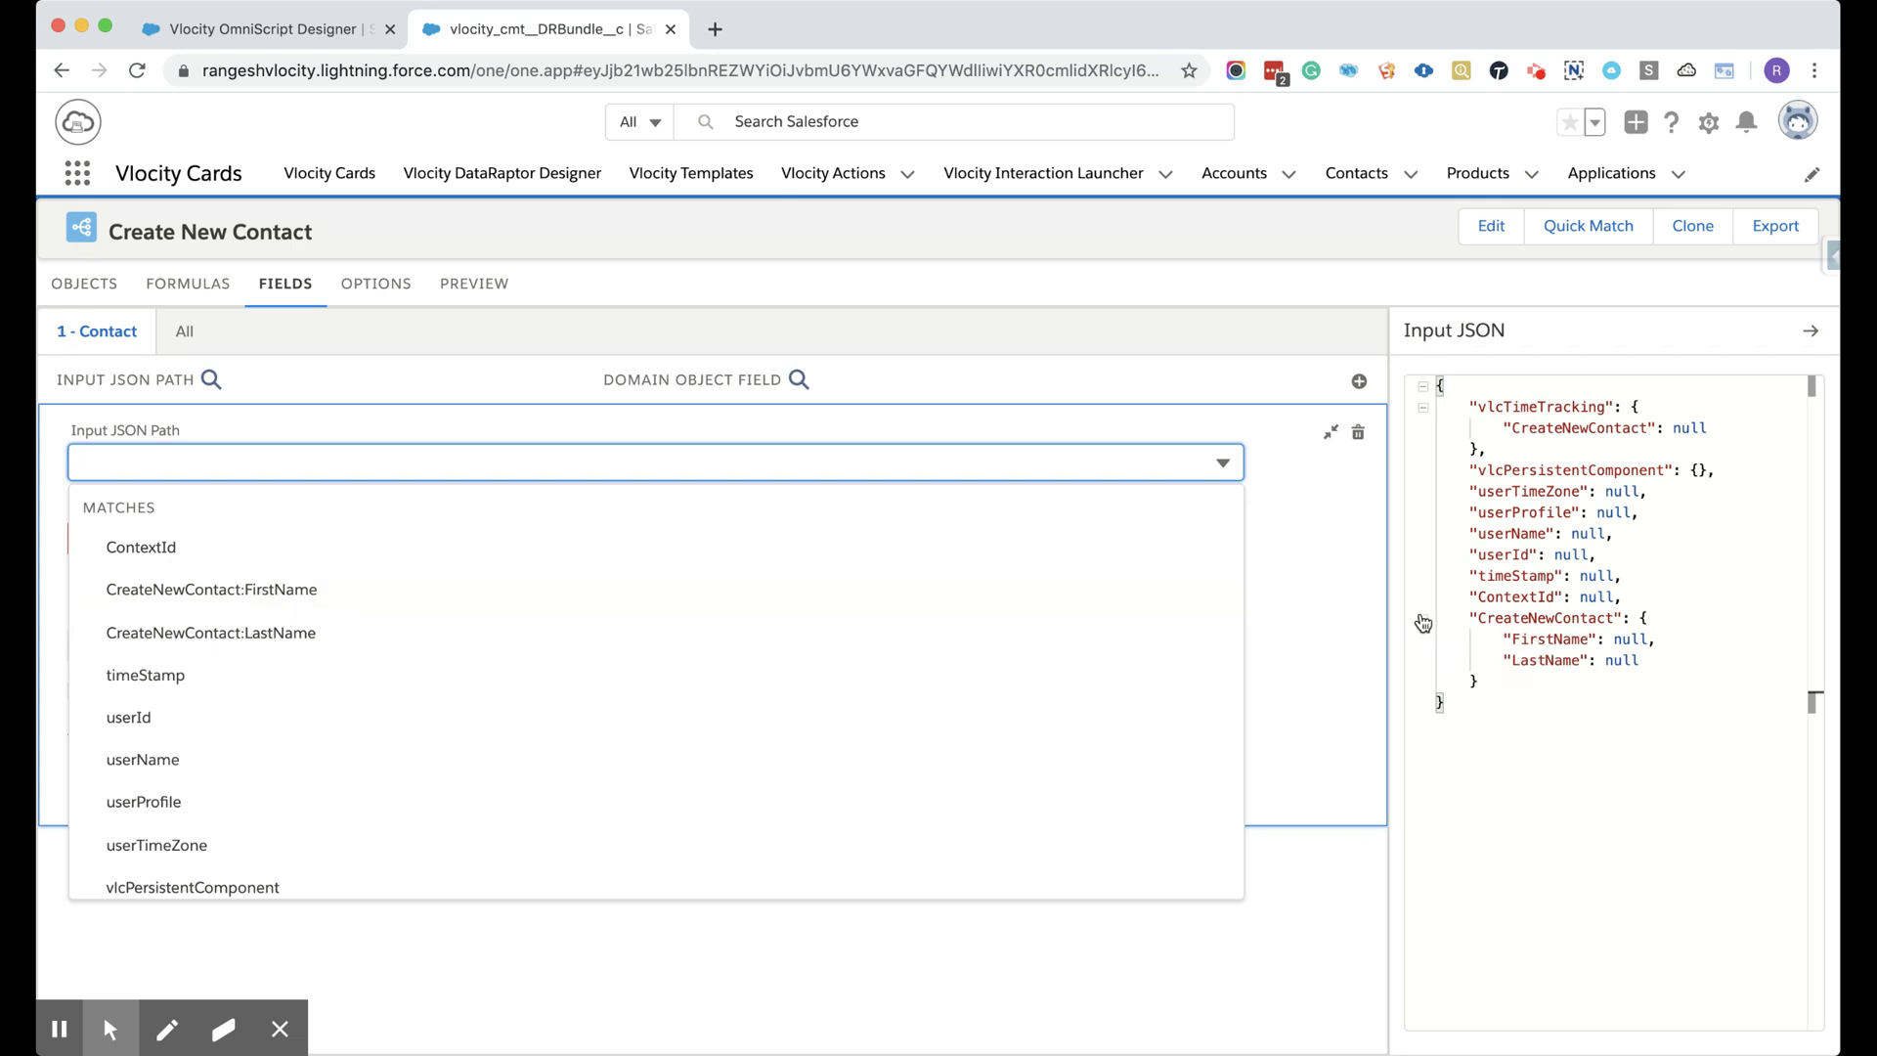
pyautogui.click(276, 591)
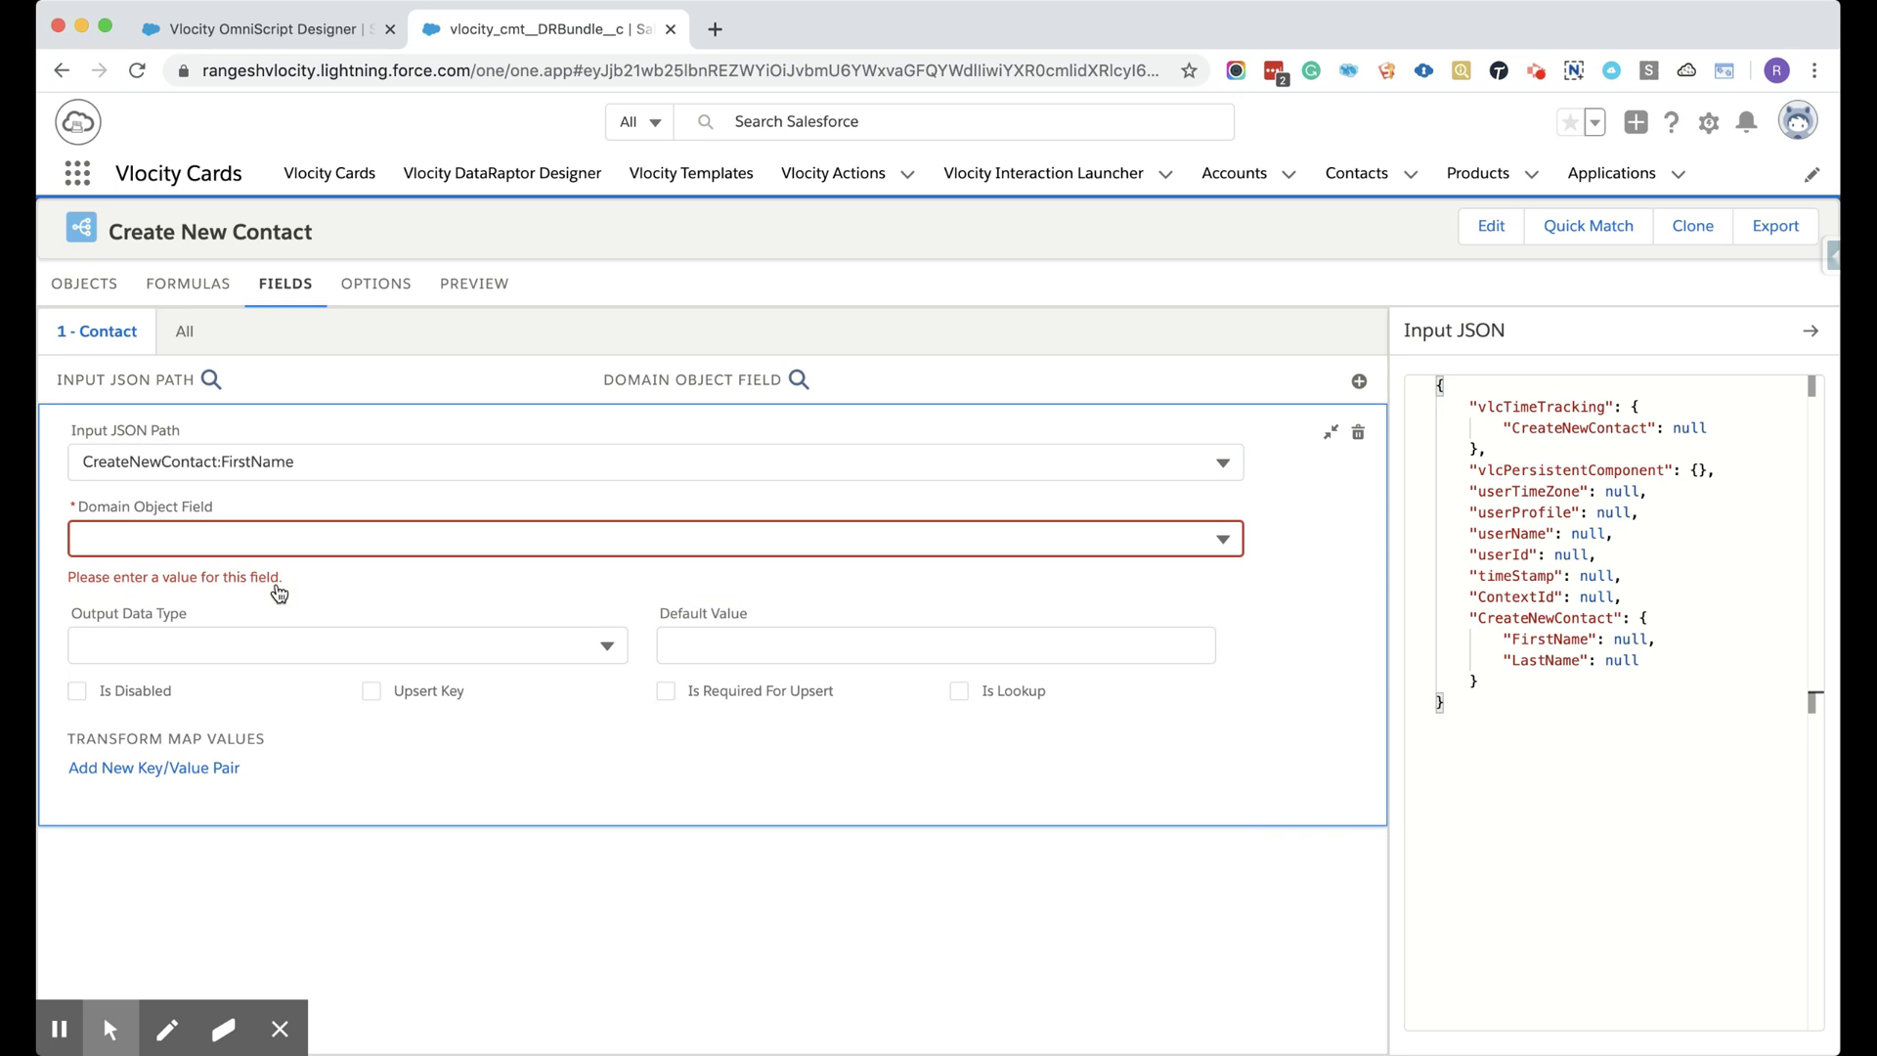
pyautogui.click(303, 538)
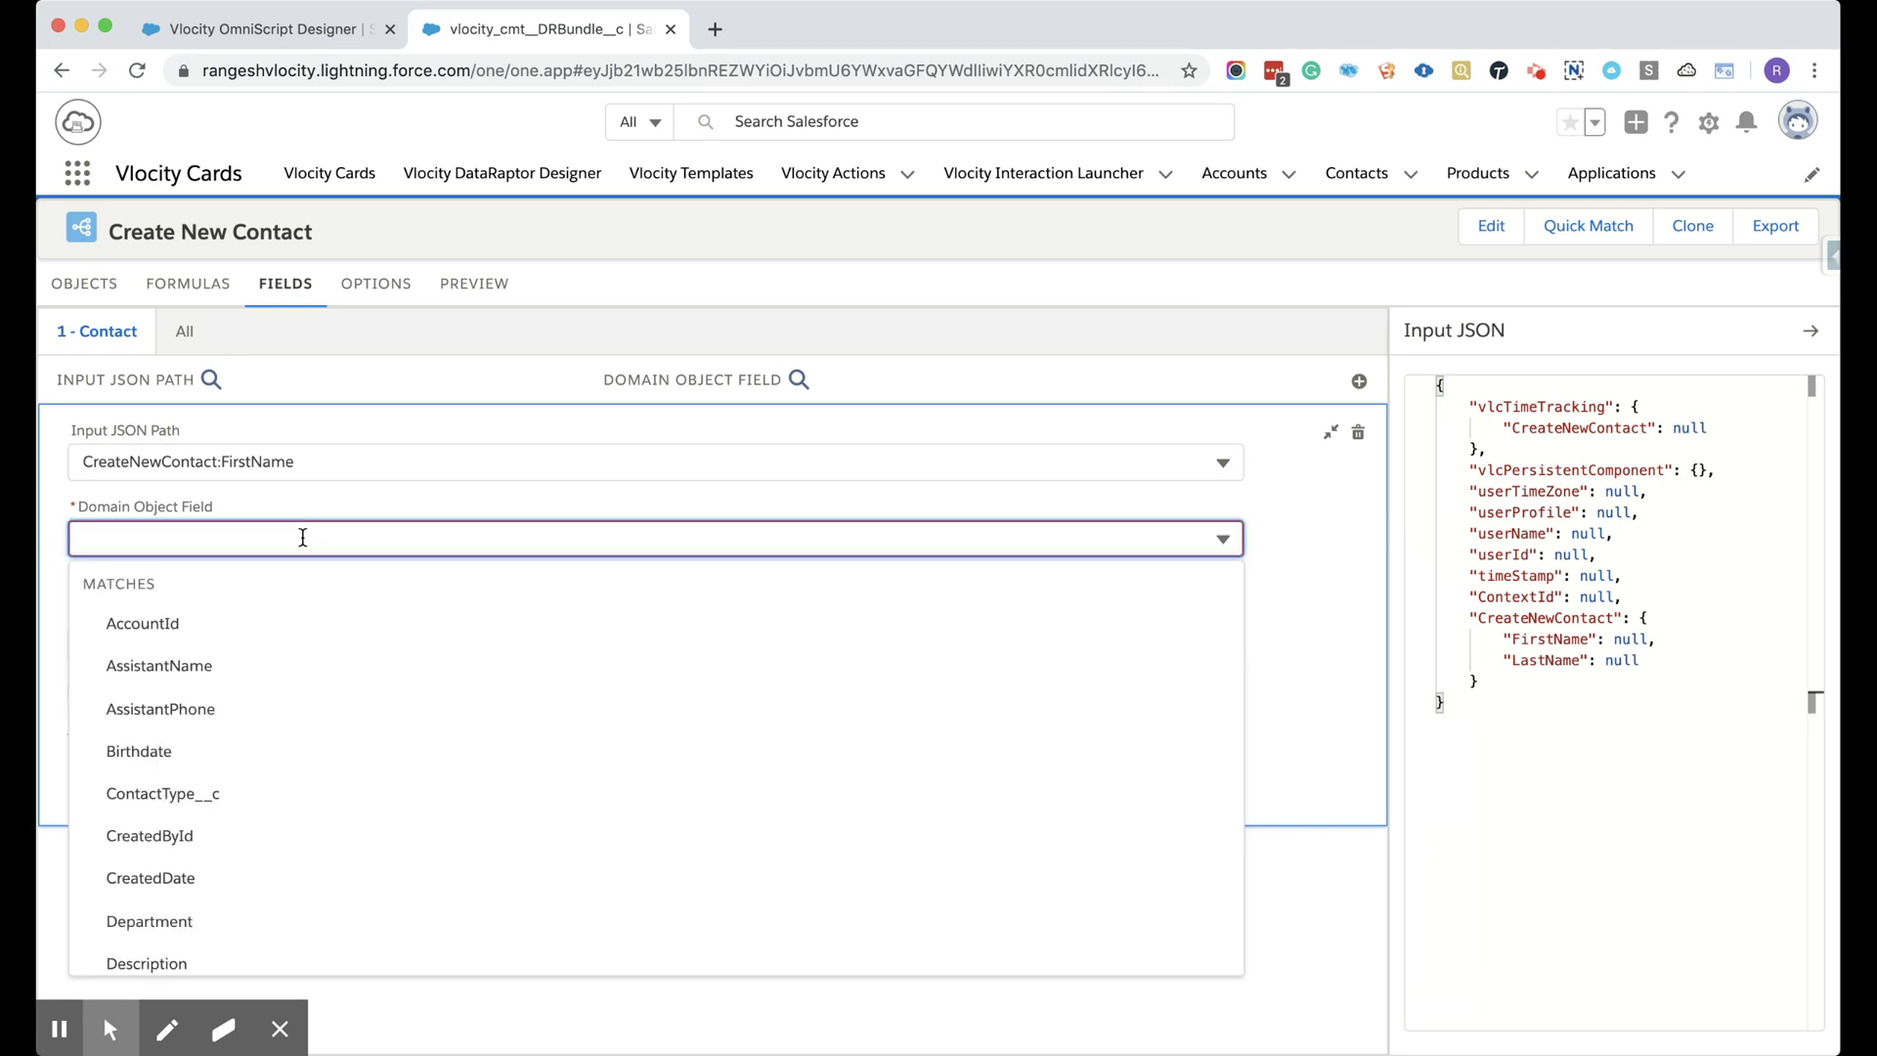
pyautogui.write('Firs')
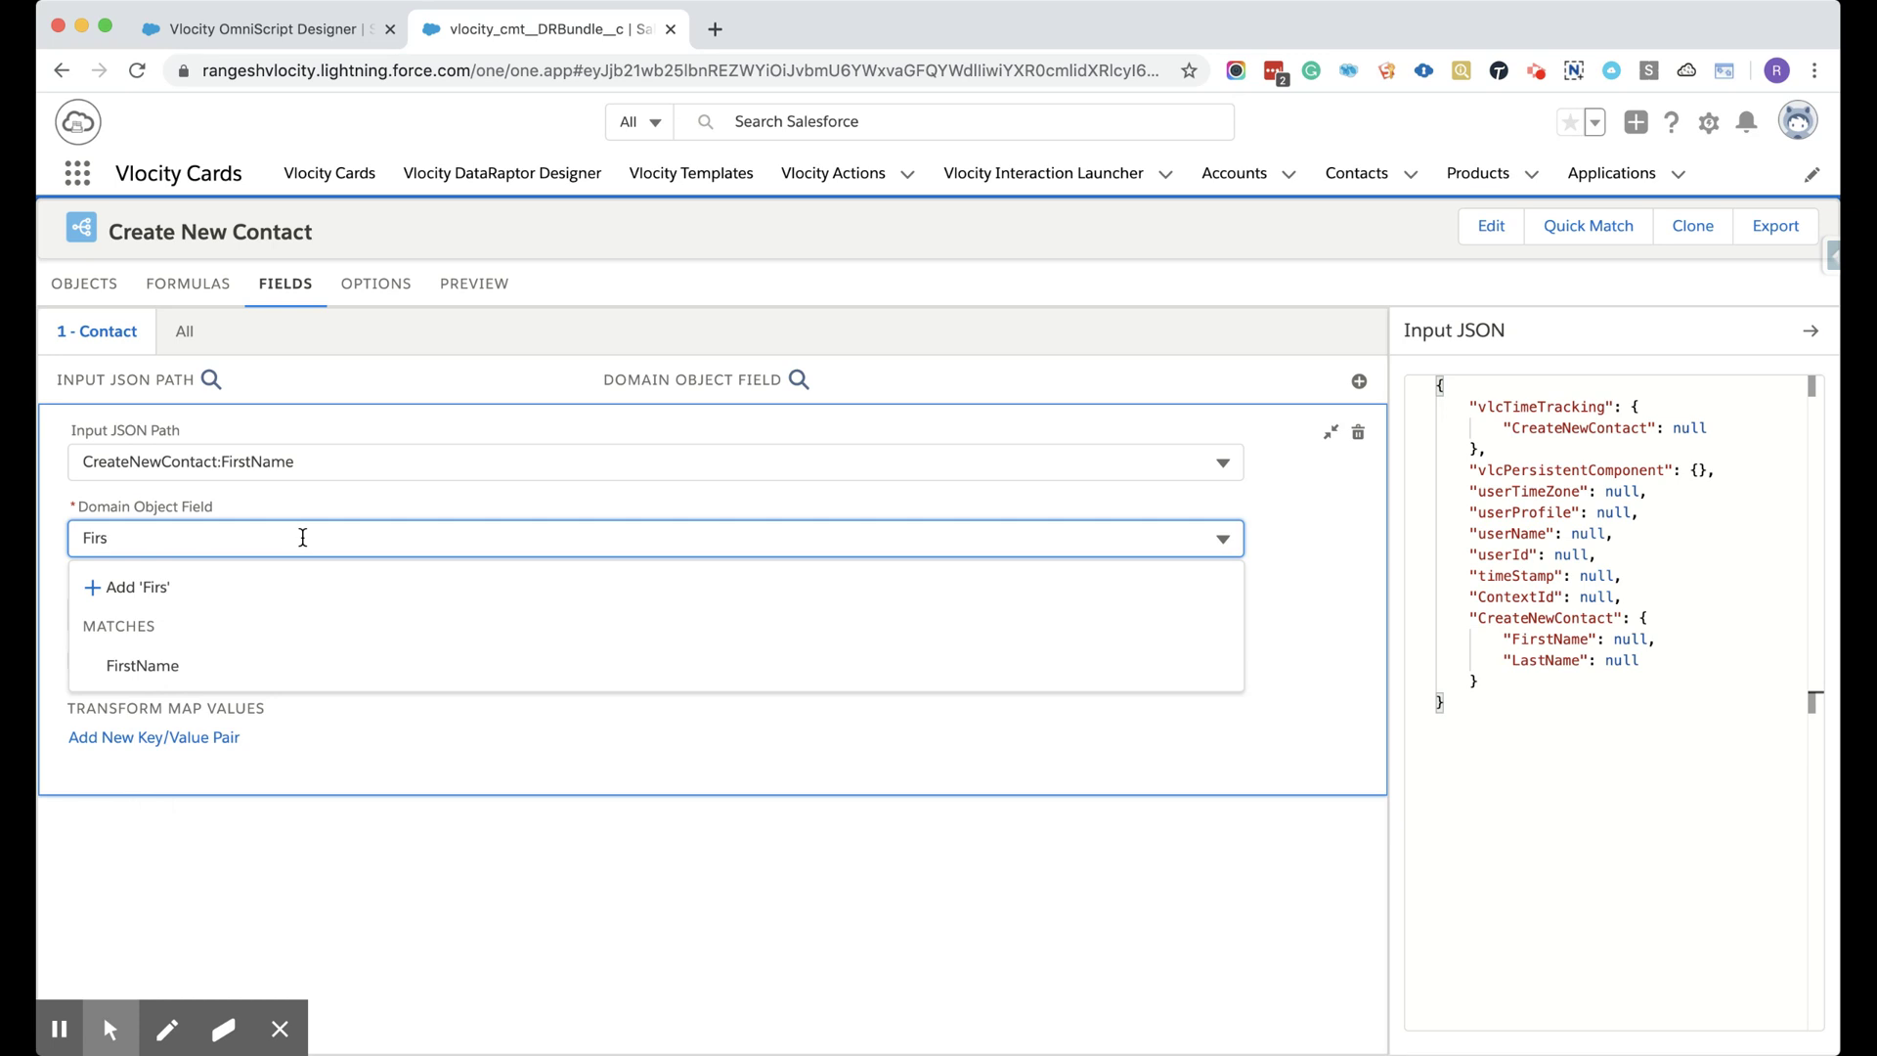
pyautogui.click(202, 665)
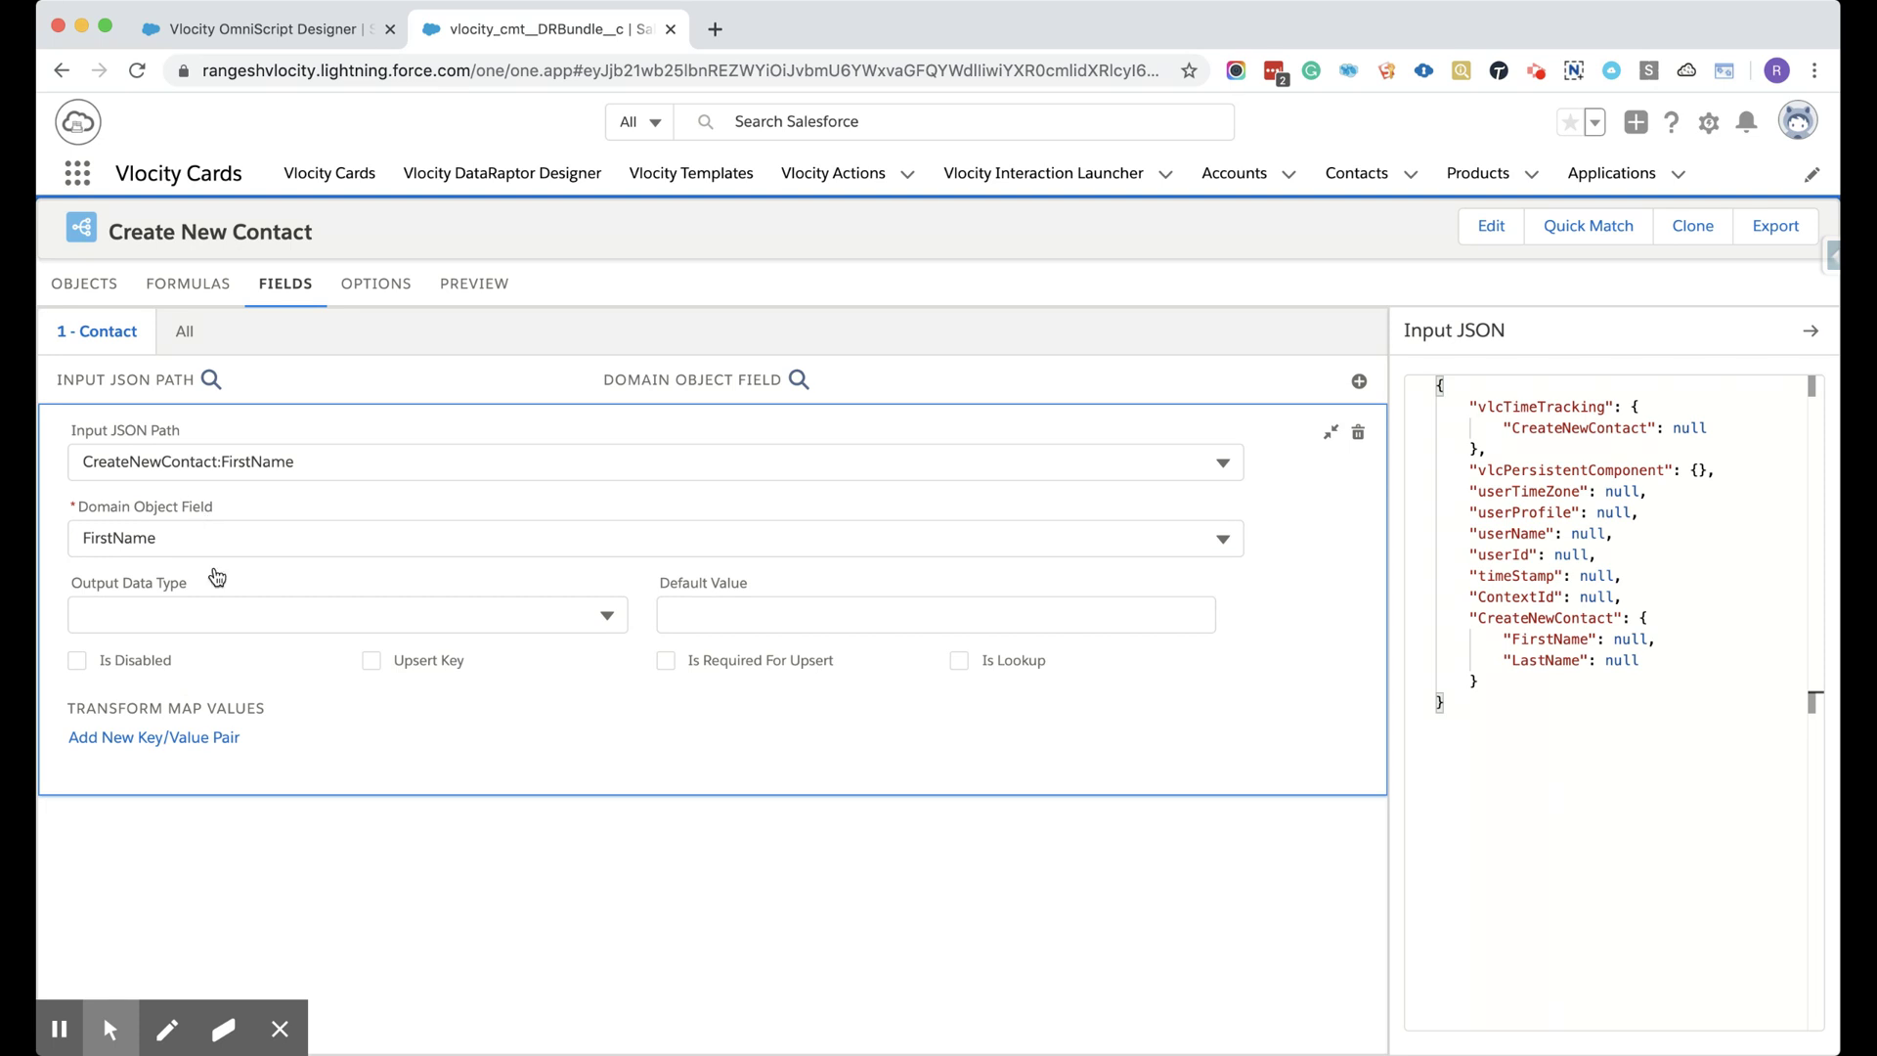
pyautogui.click(1330, 432)
# Add a second Contact mapping from the input path CreateNewContact:LastName to the domain object field LastName.
pyautogui.click(1357, 380)
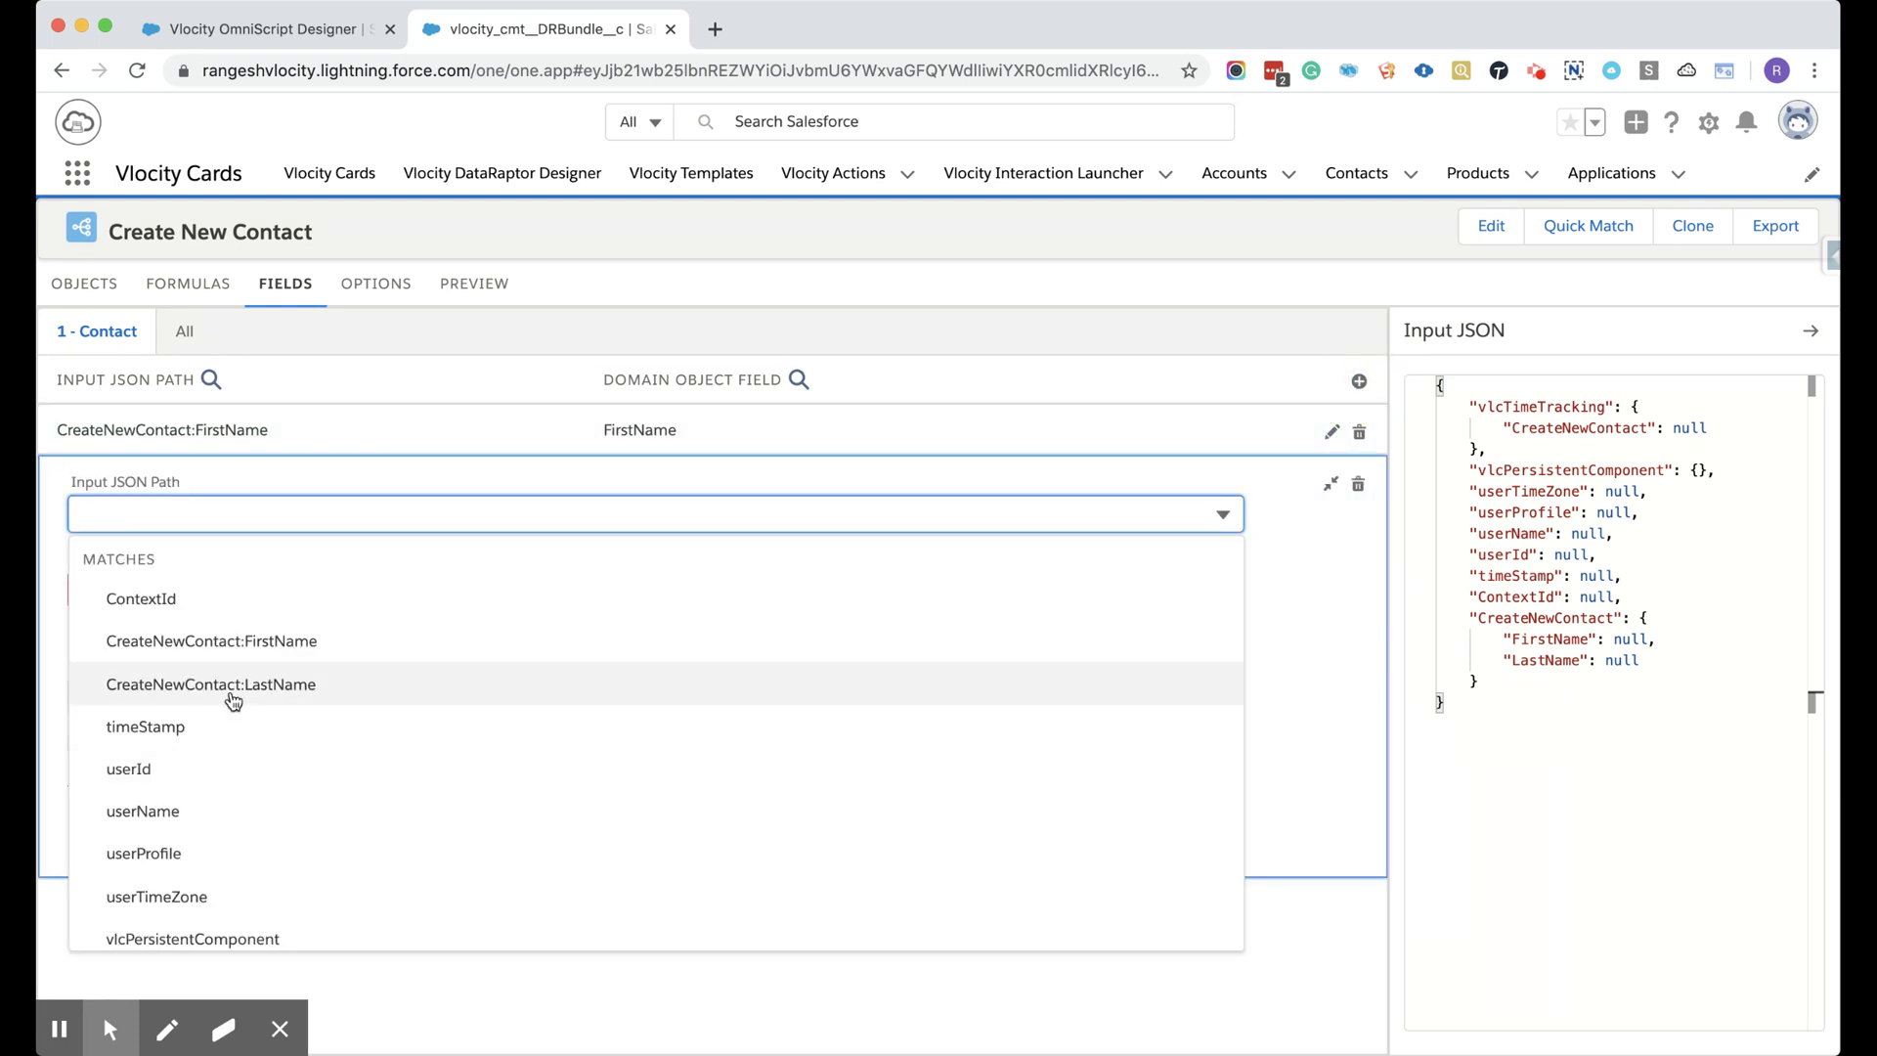
pyautogui.write('Las')
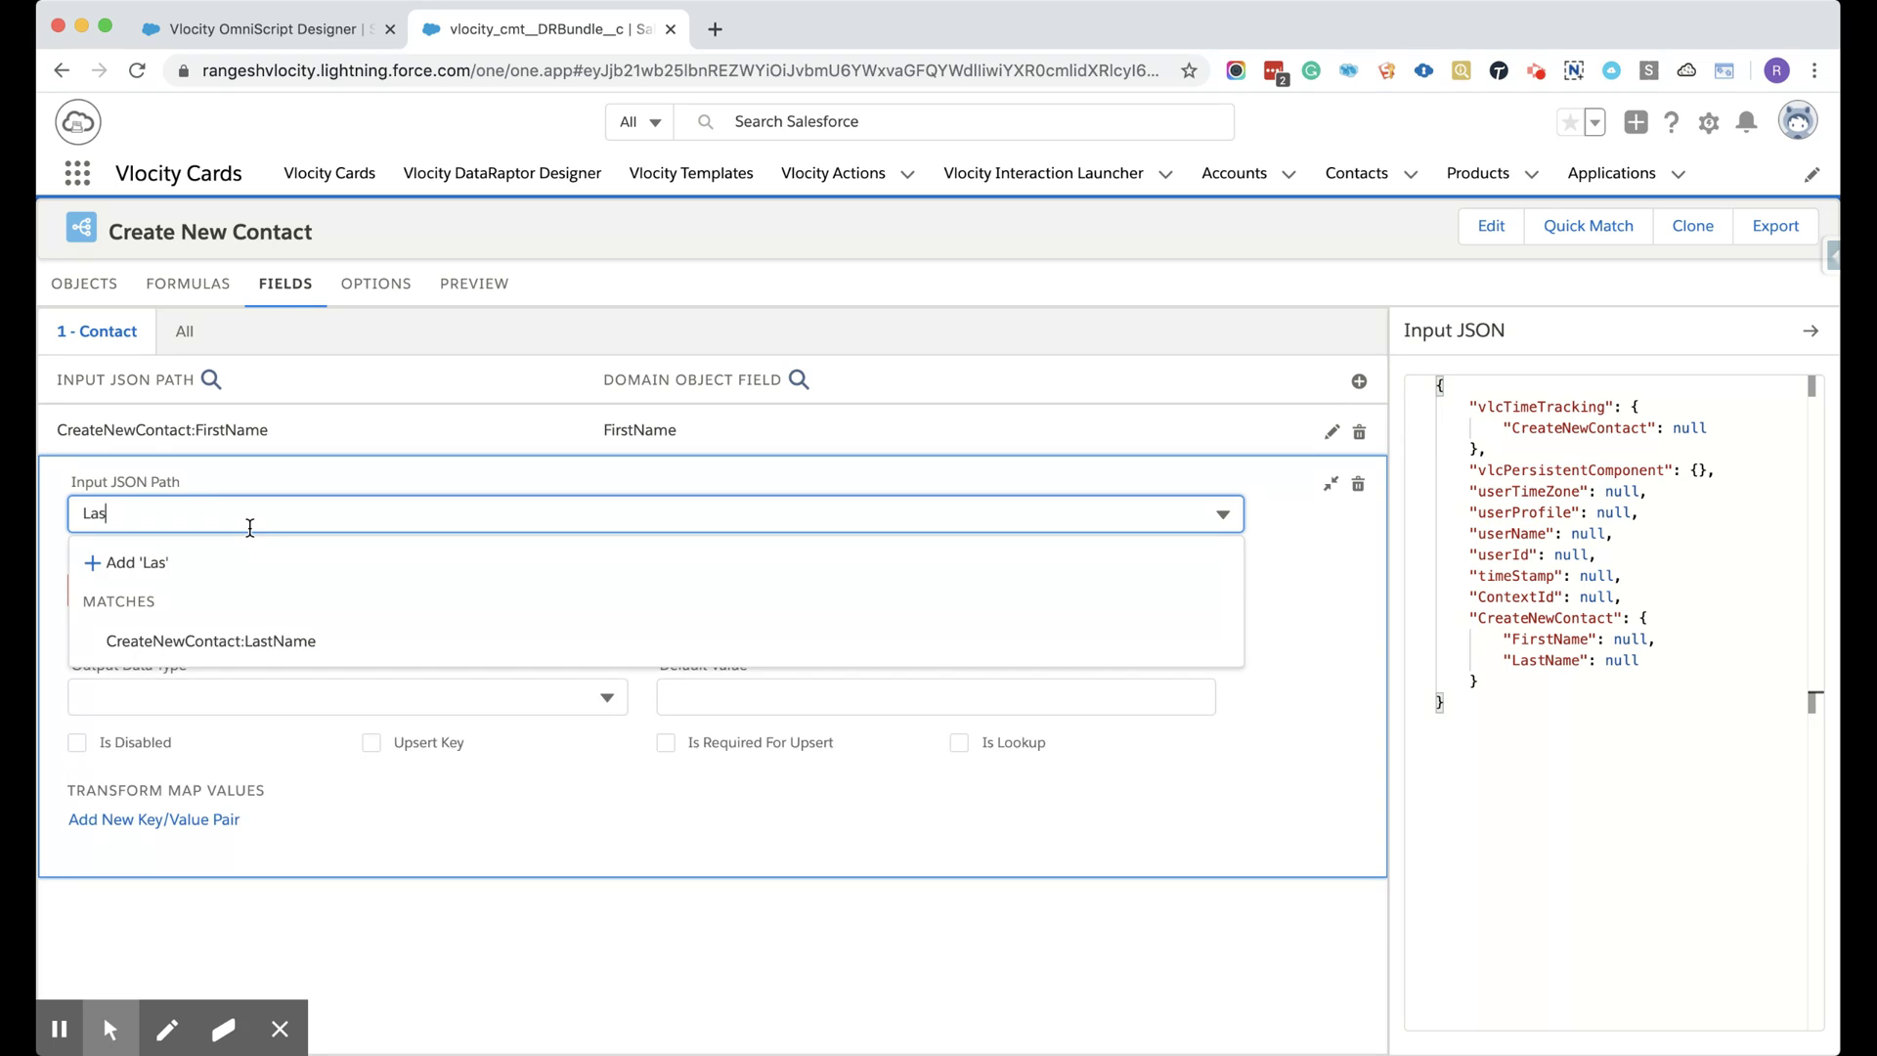
pyautogui.click(201, 645)
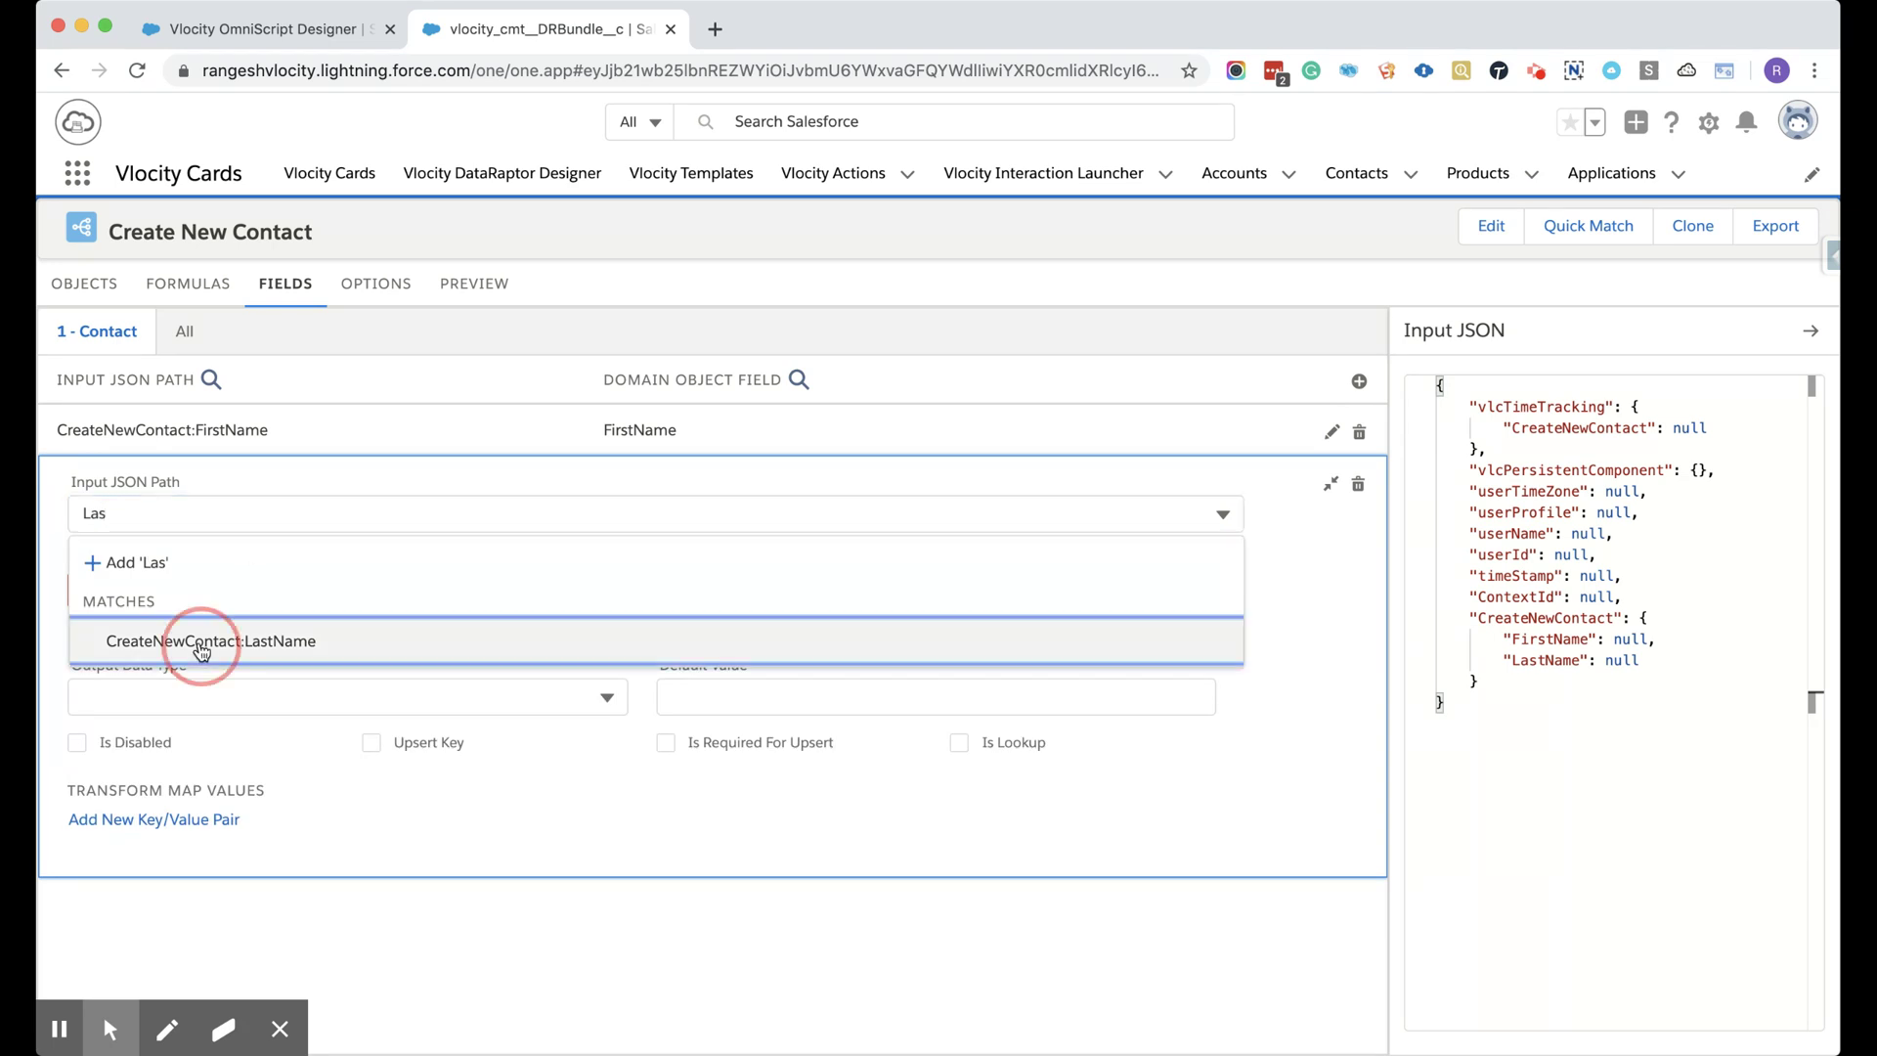
pyautogui.doubleClick(1503, 620)
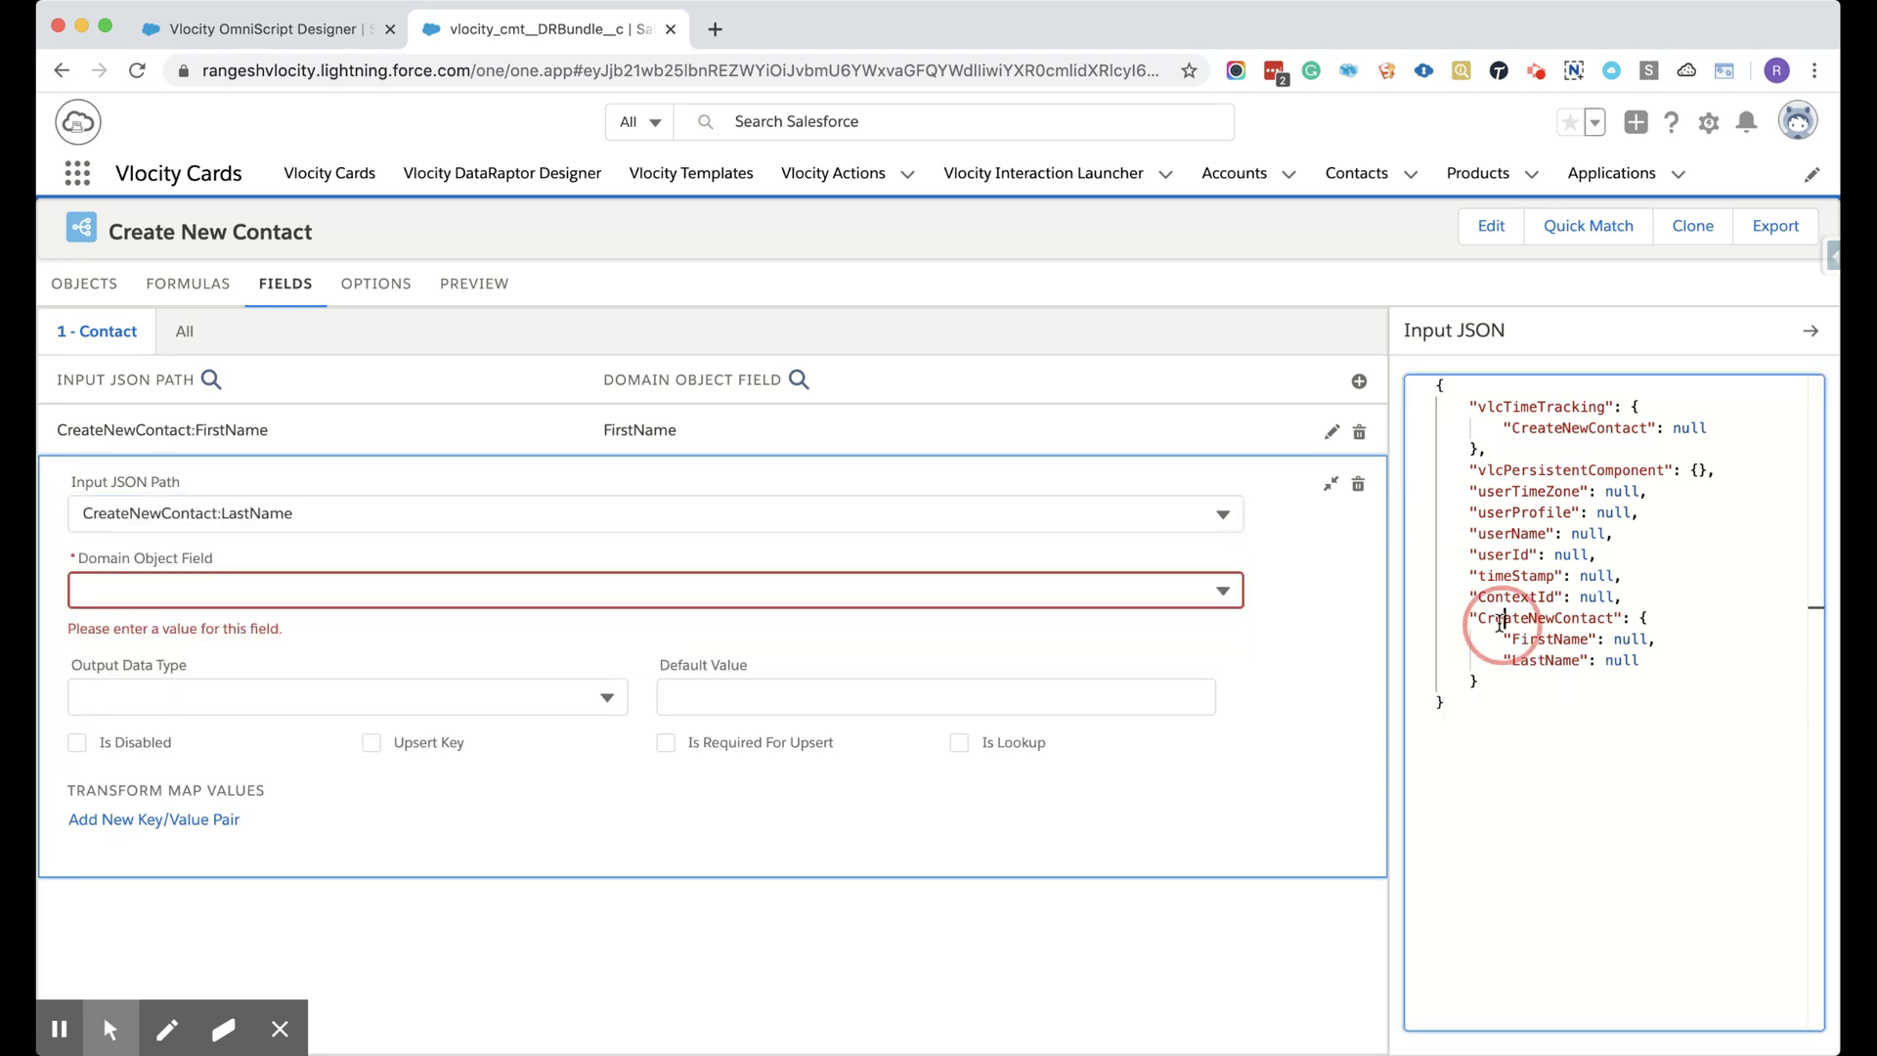
pyautogui.doubleClick(1522, 662)
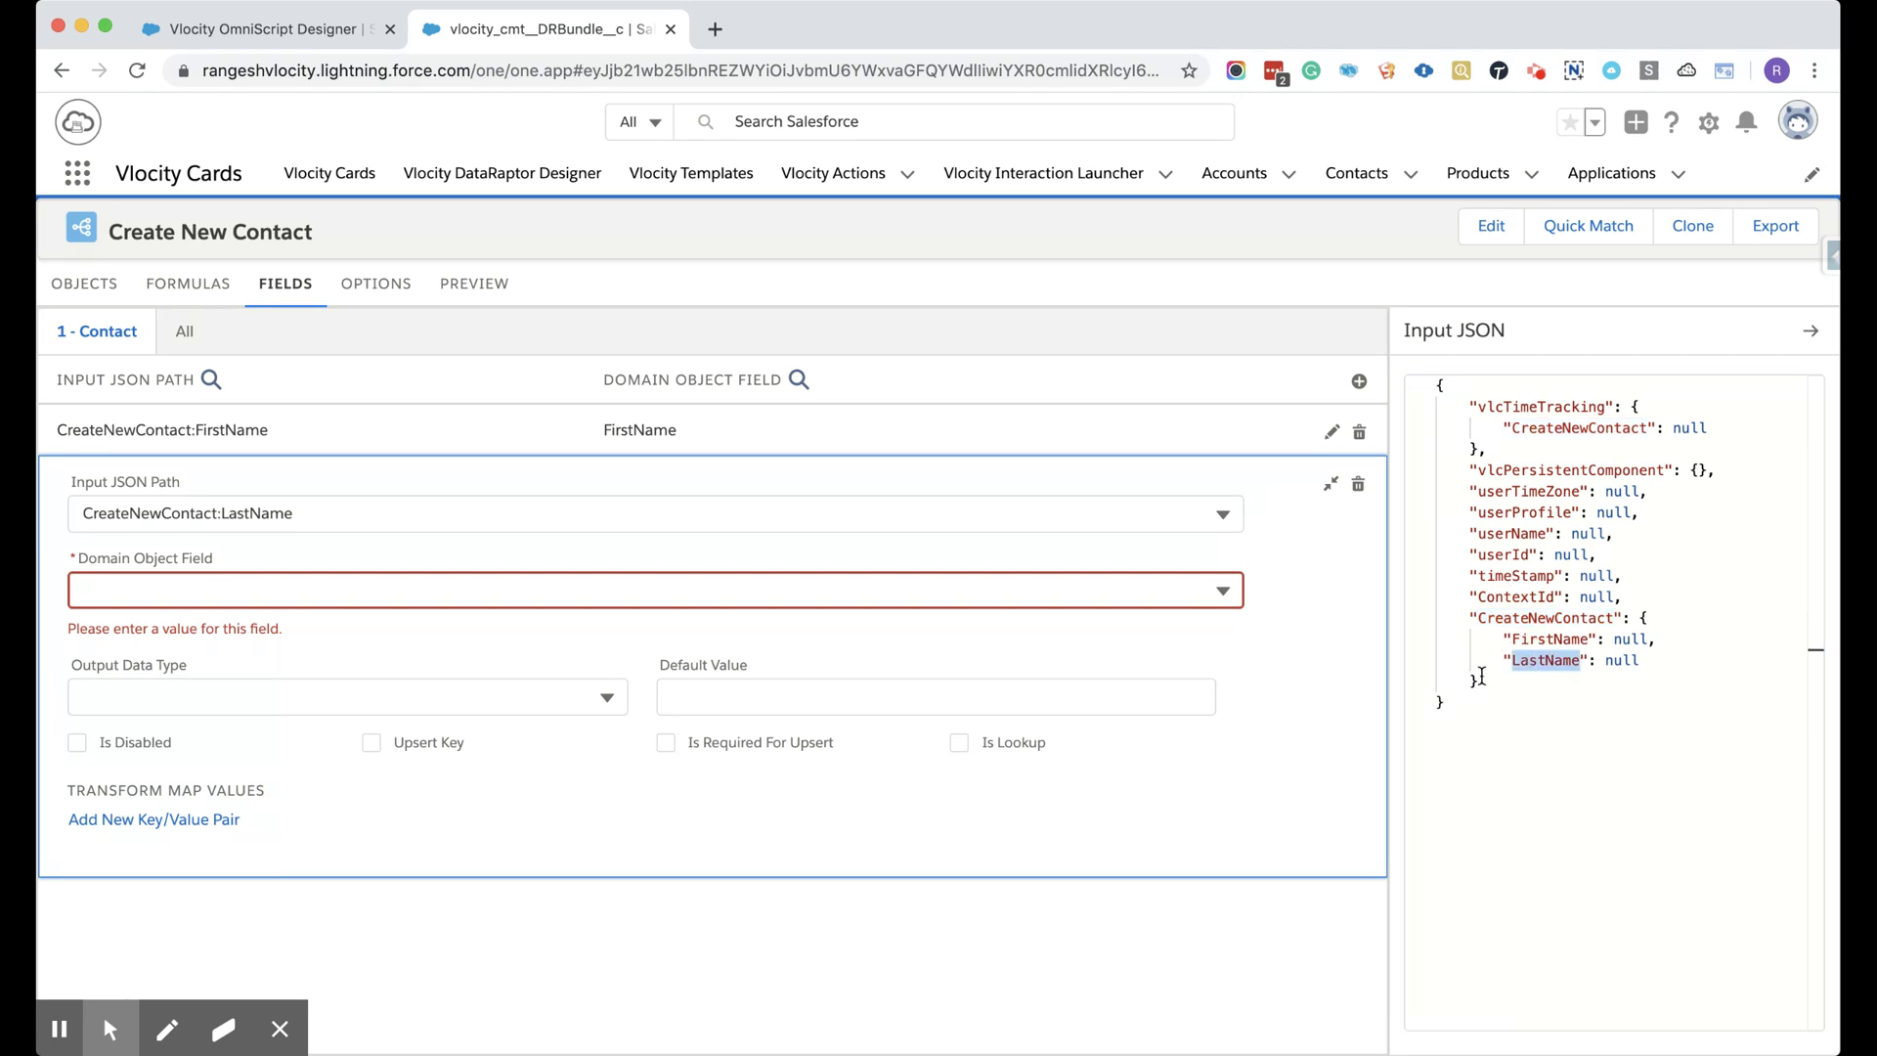
pyautogui.click(211, 593)
pyautogui.write('Last')
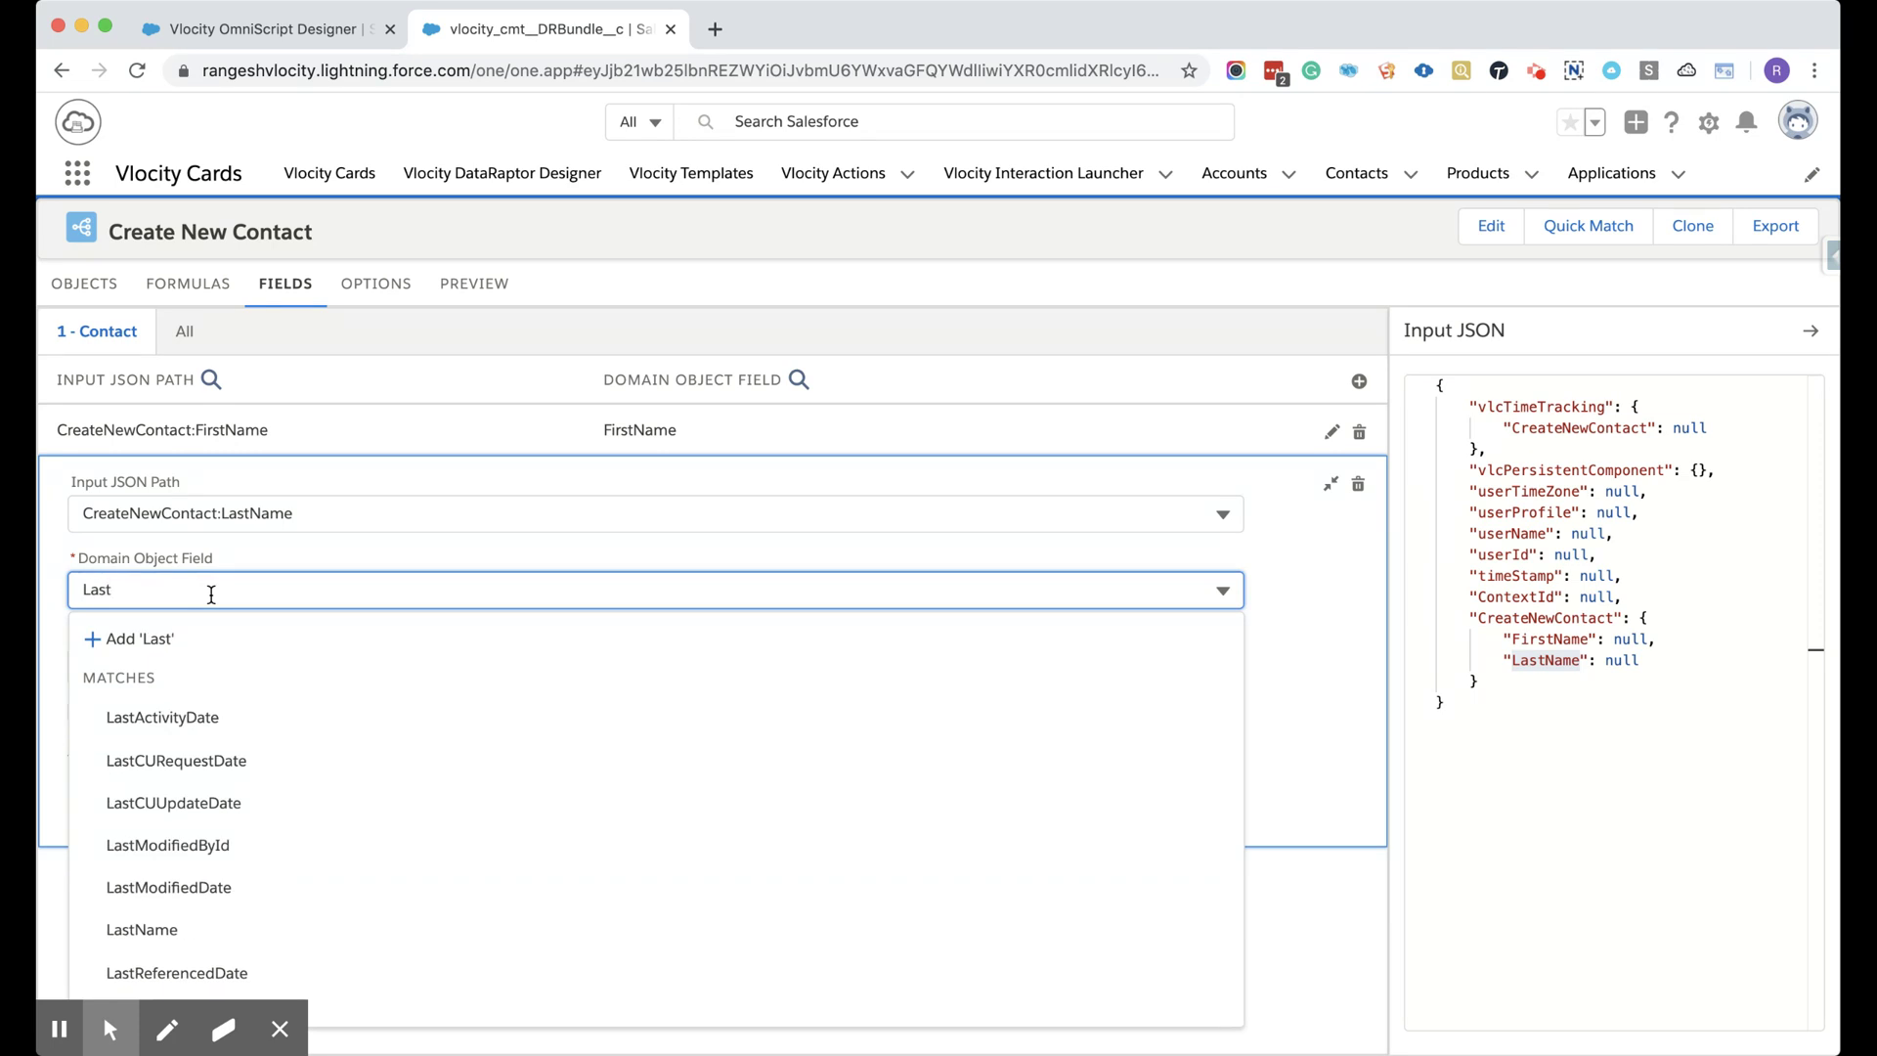
pyautogui.click(188, 930)
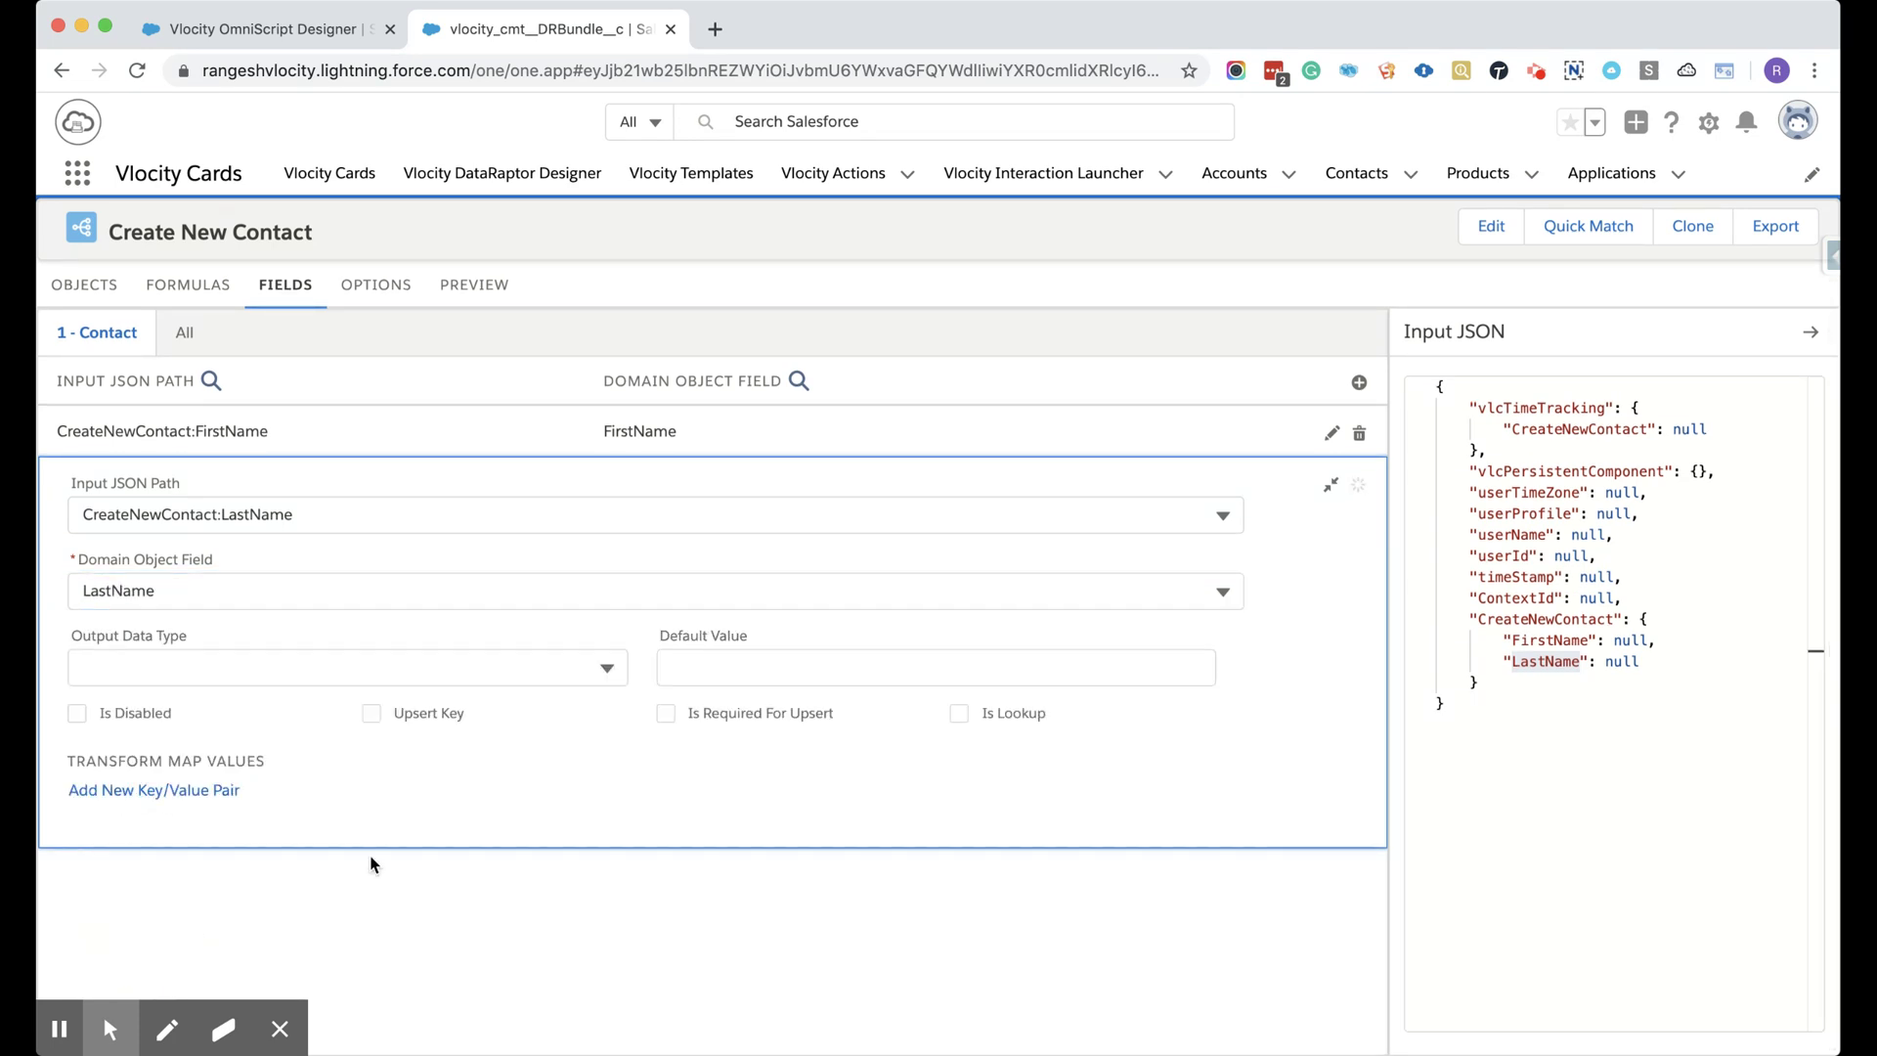
pyautogui.click(1331, 489)
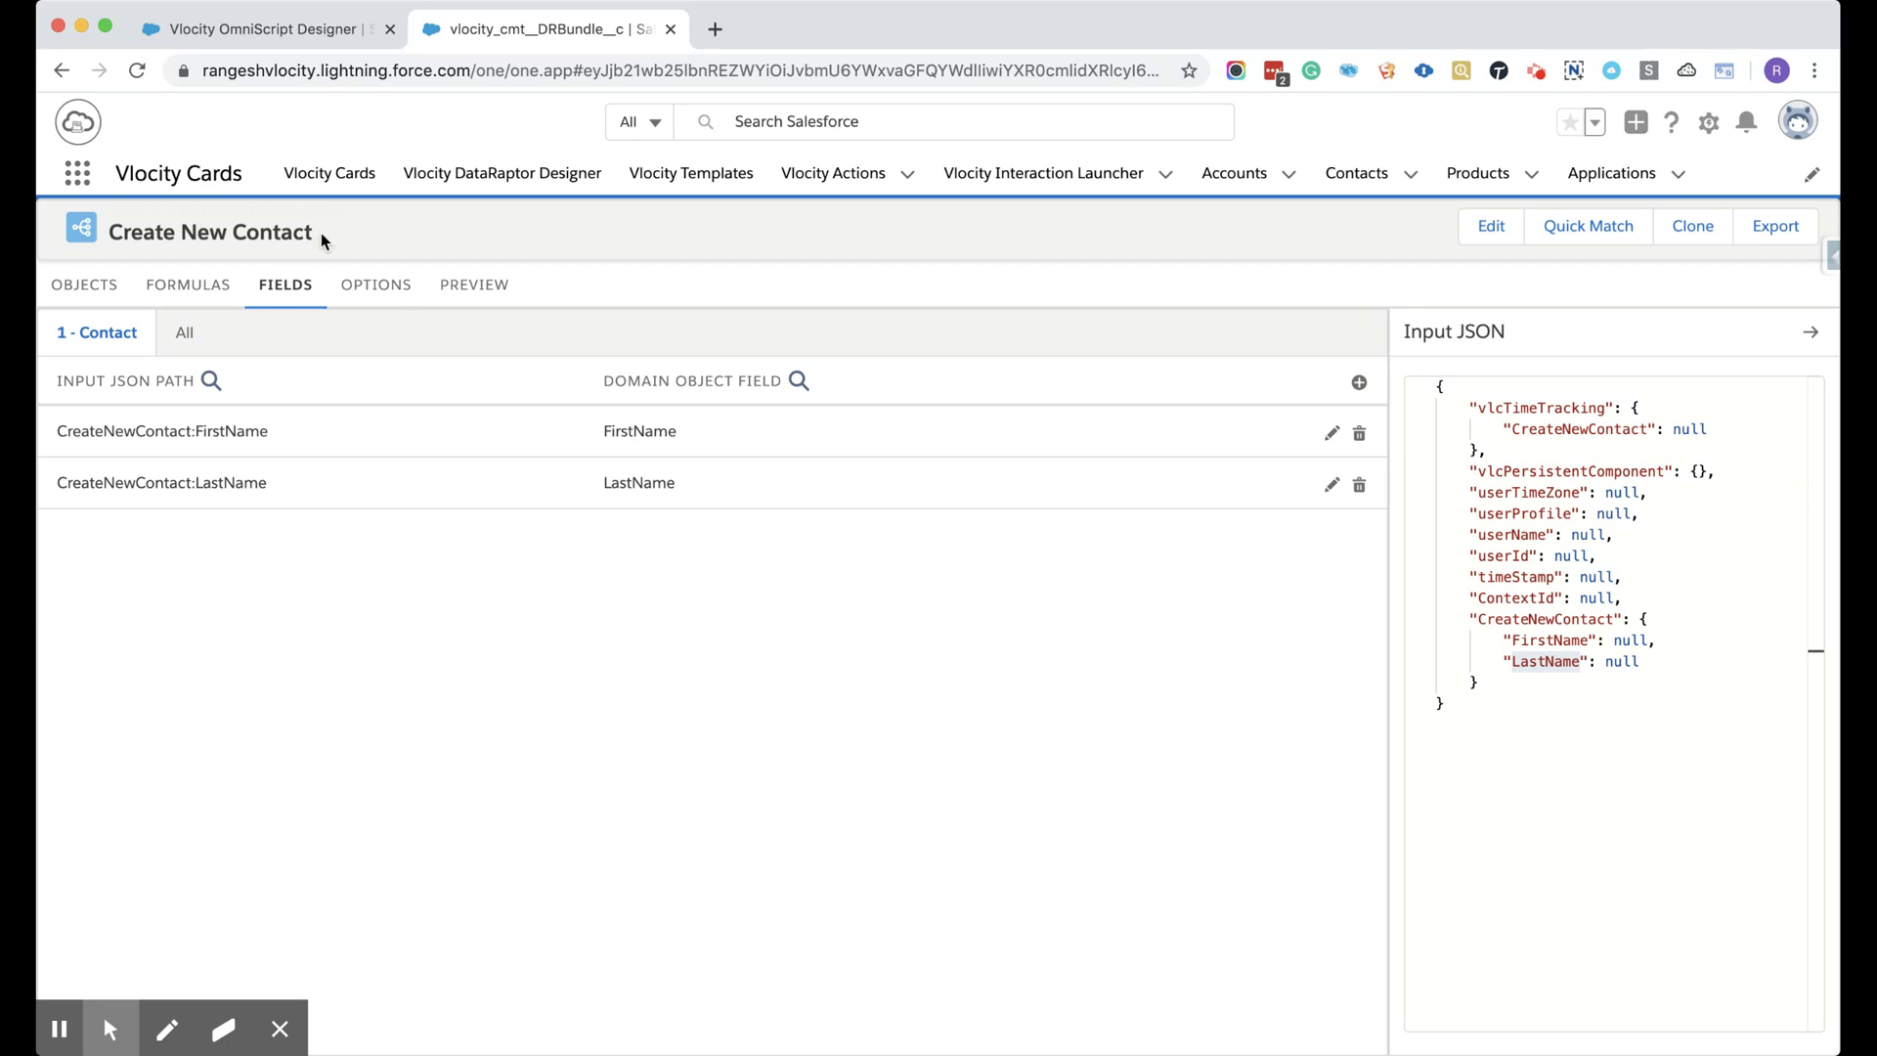
pyautogui.moveTo(323, 242); pyautogui.dragTo(92, 231)
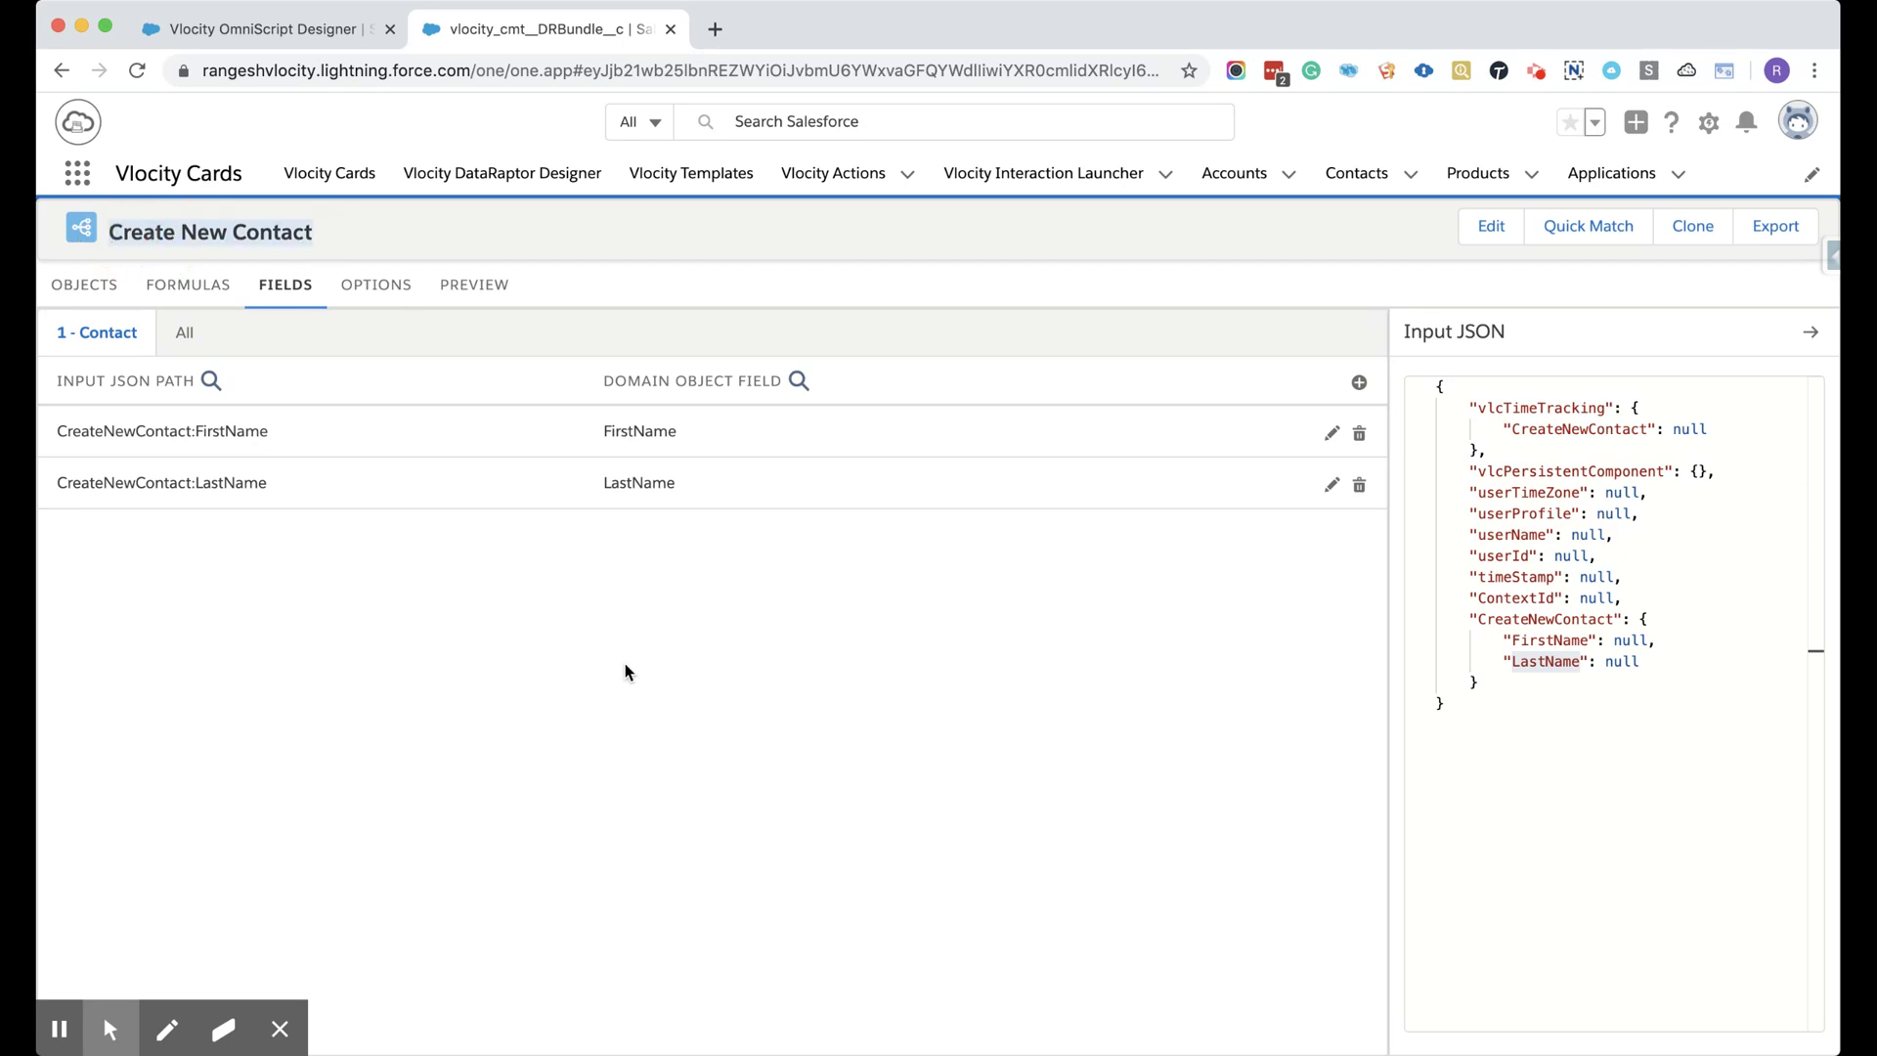
pyautogui.click(627, 671)
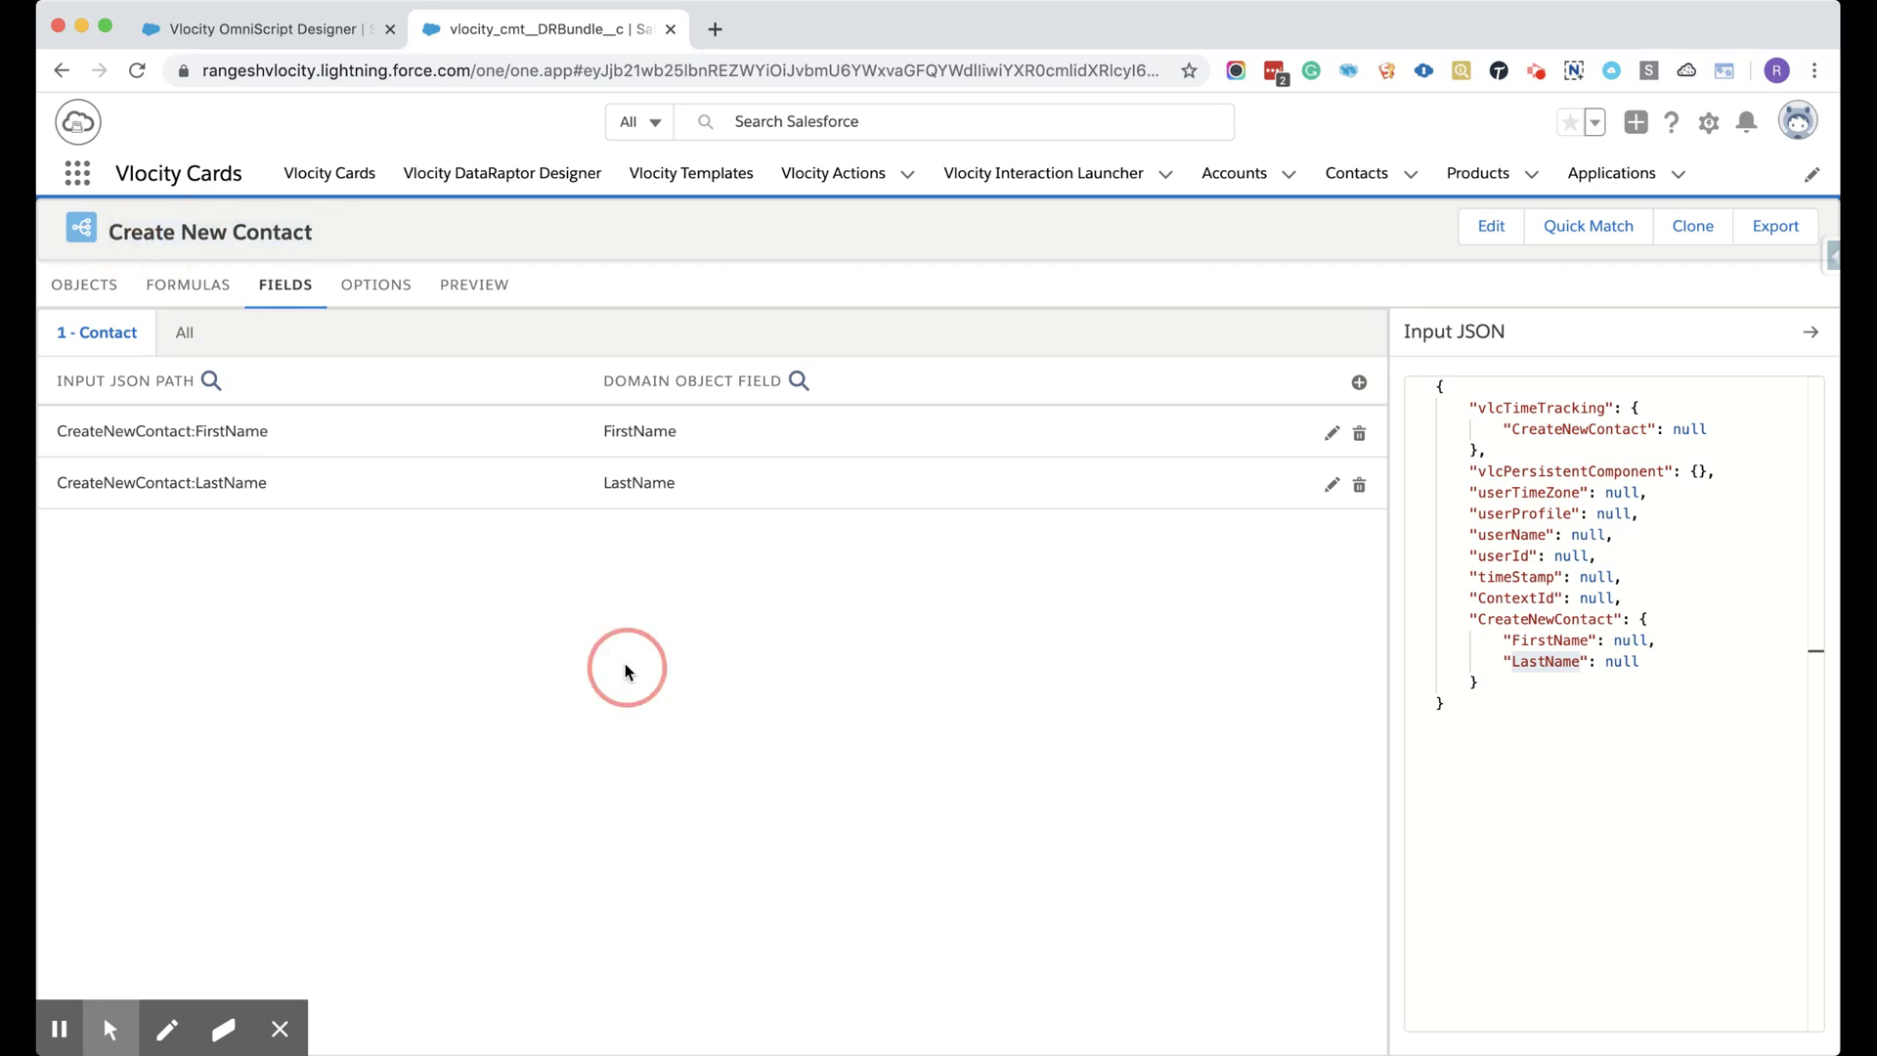
# Return to the OmniScript designer, collapse the Inputs components and expand the Actions components.
pyautogui.click(288, 38)
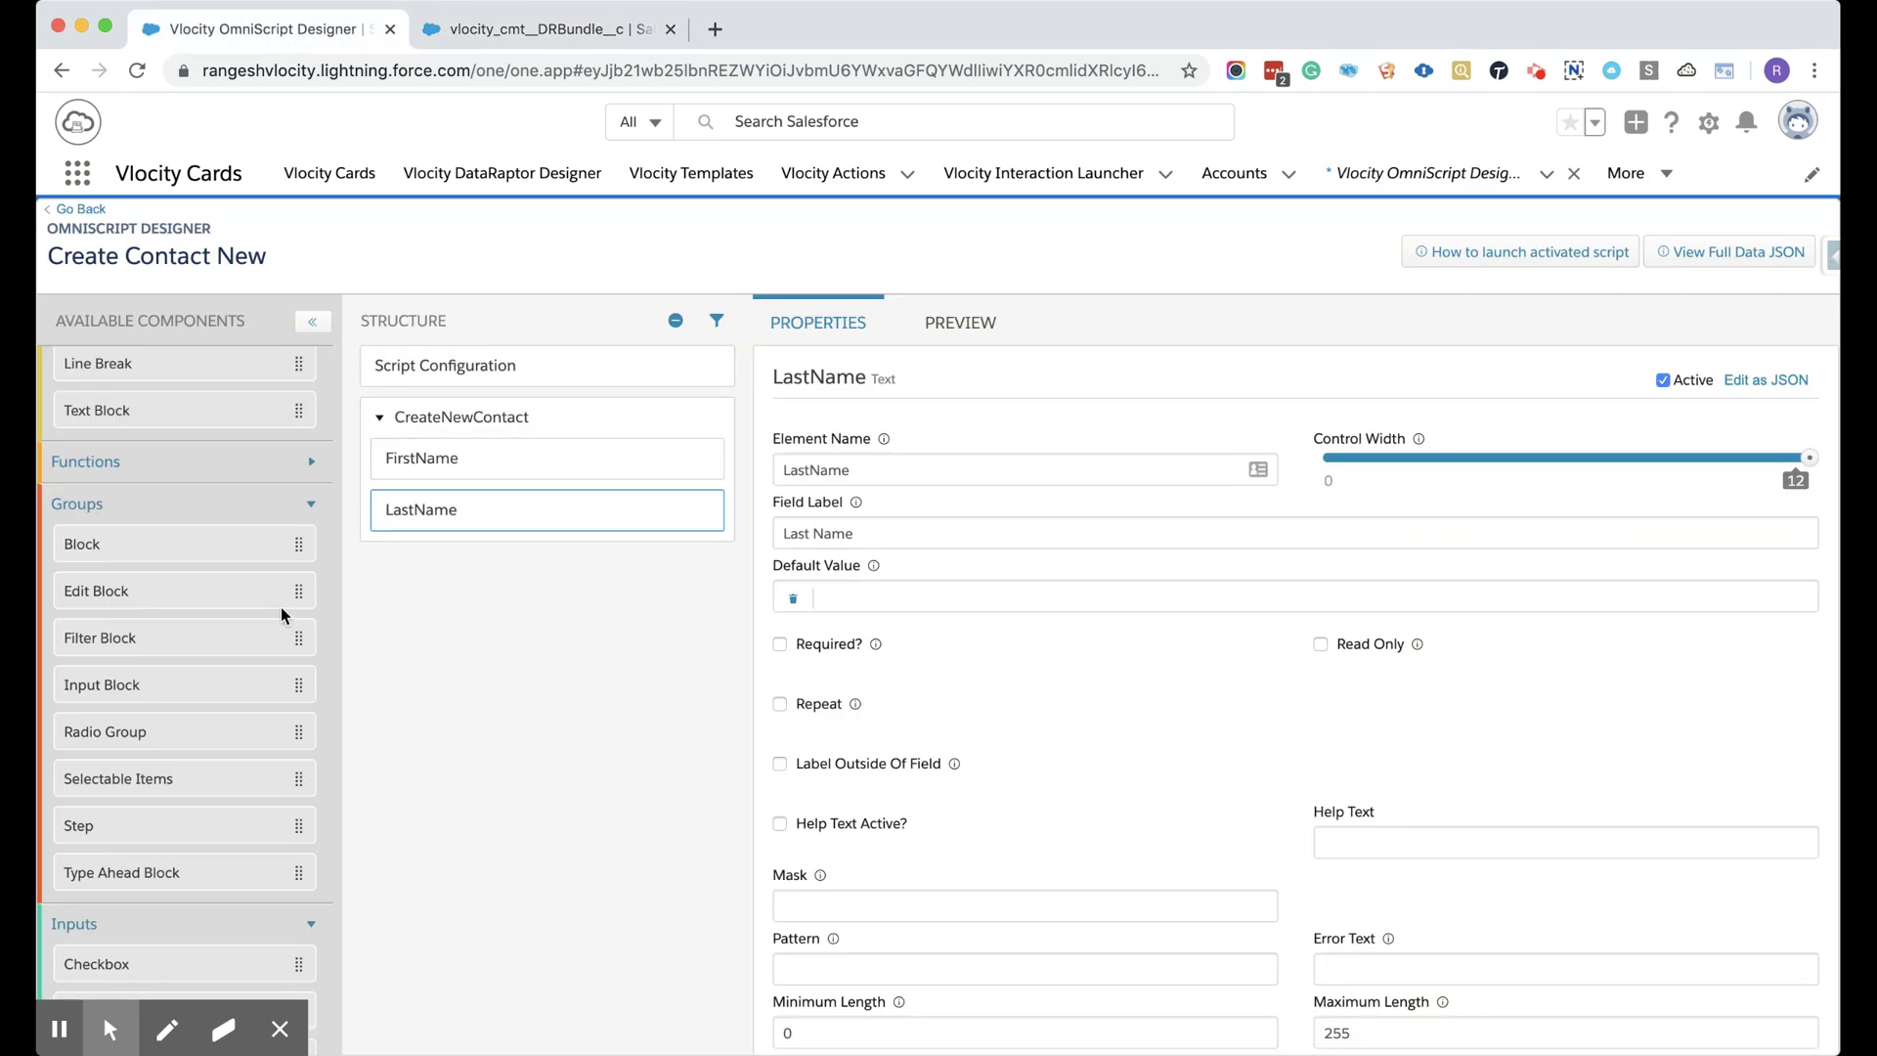
pyautogui.scroll(-9, 209, 706)
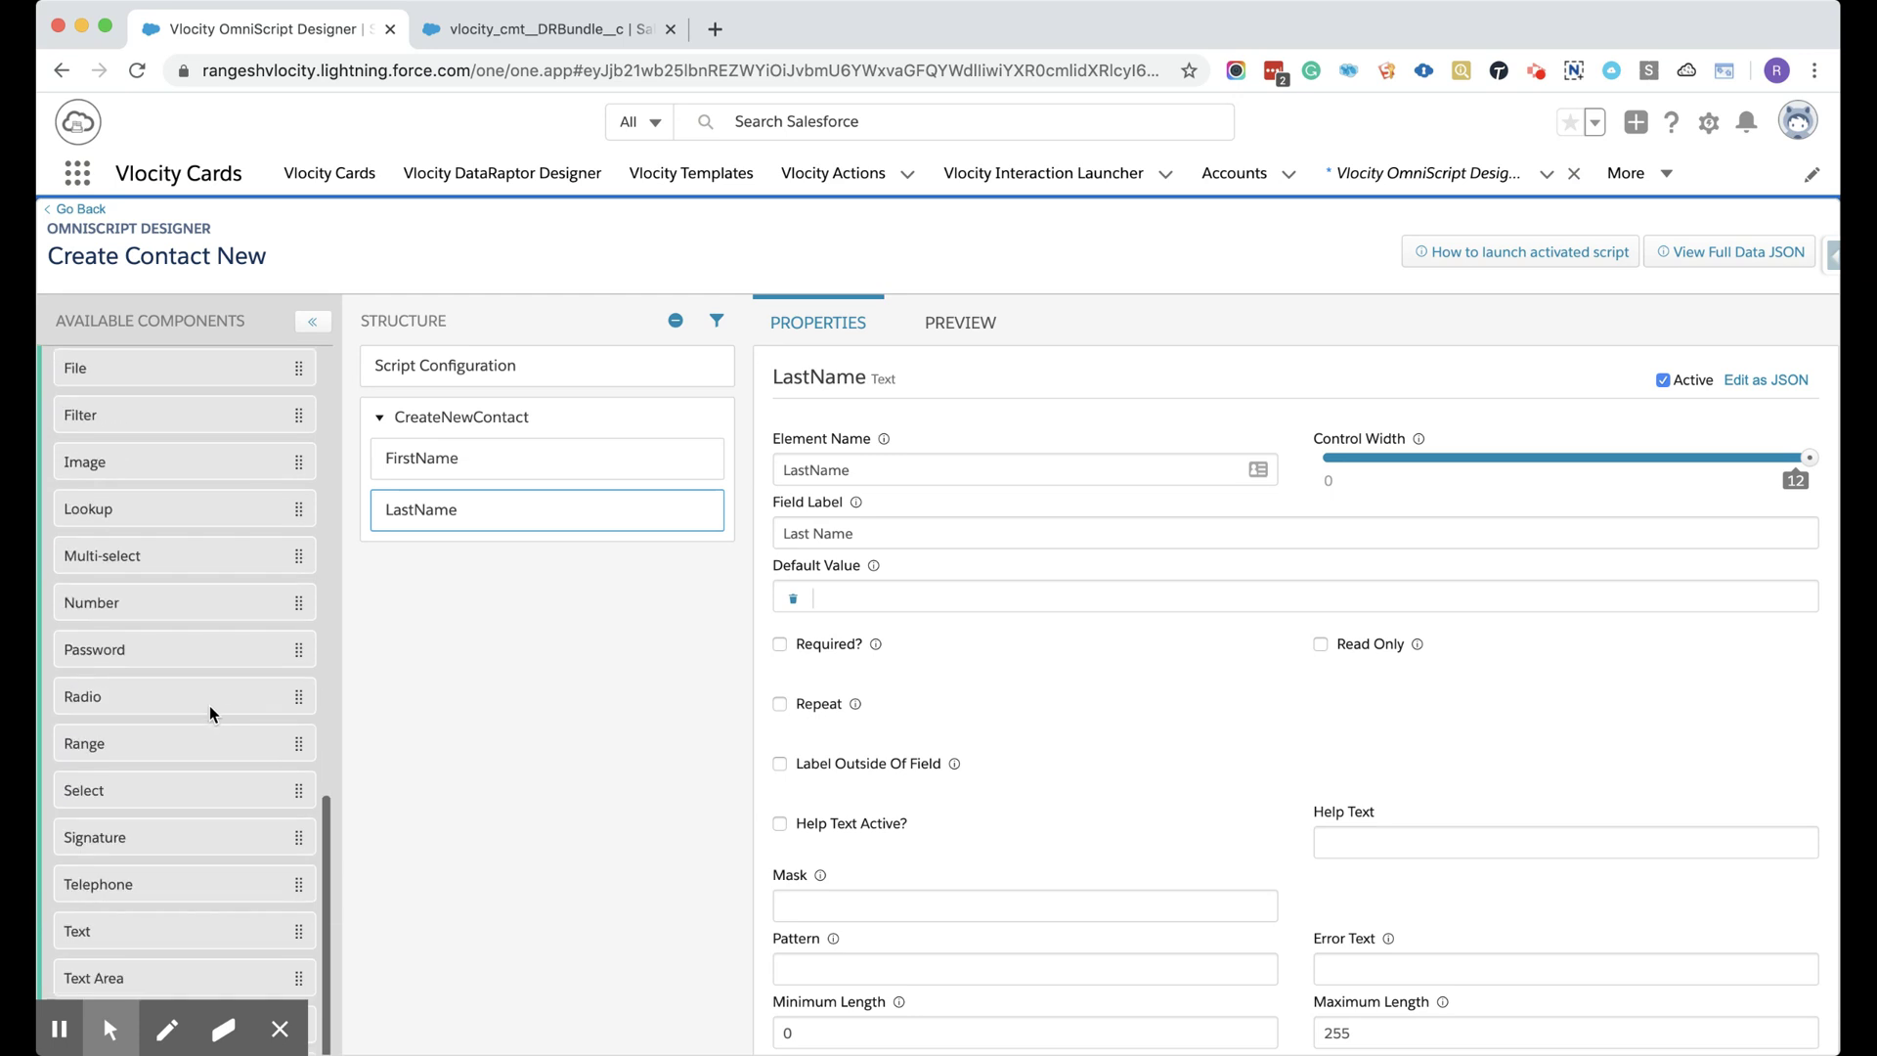
pyautogui.scroll(3, 209, 706)
pyautogui.scroll(3, 209, 706)
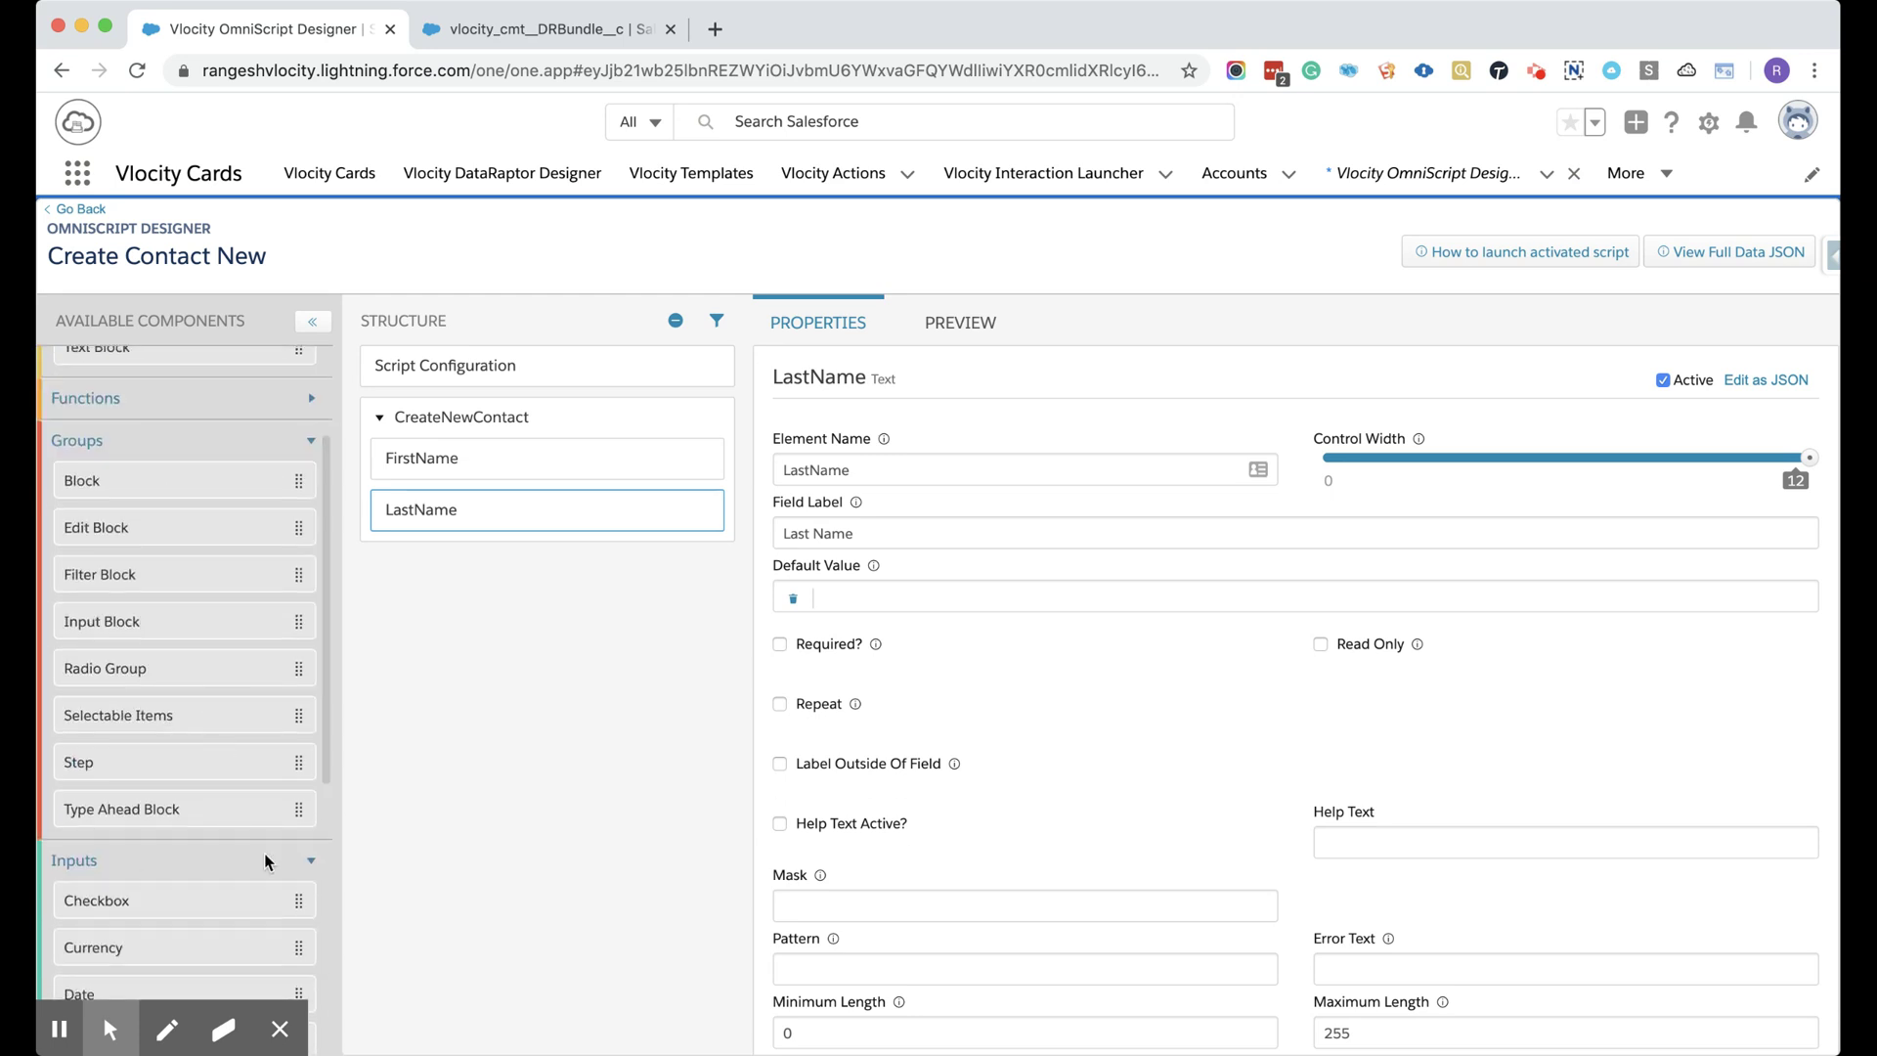
pyautogui.click(305, 857)
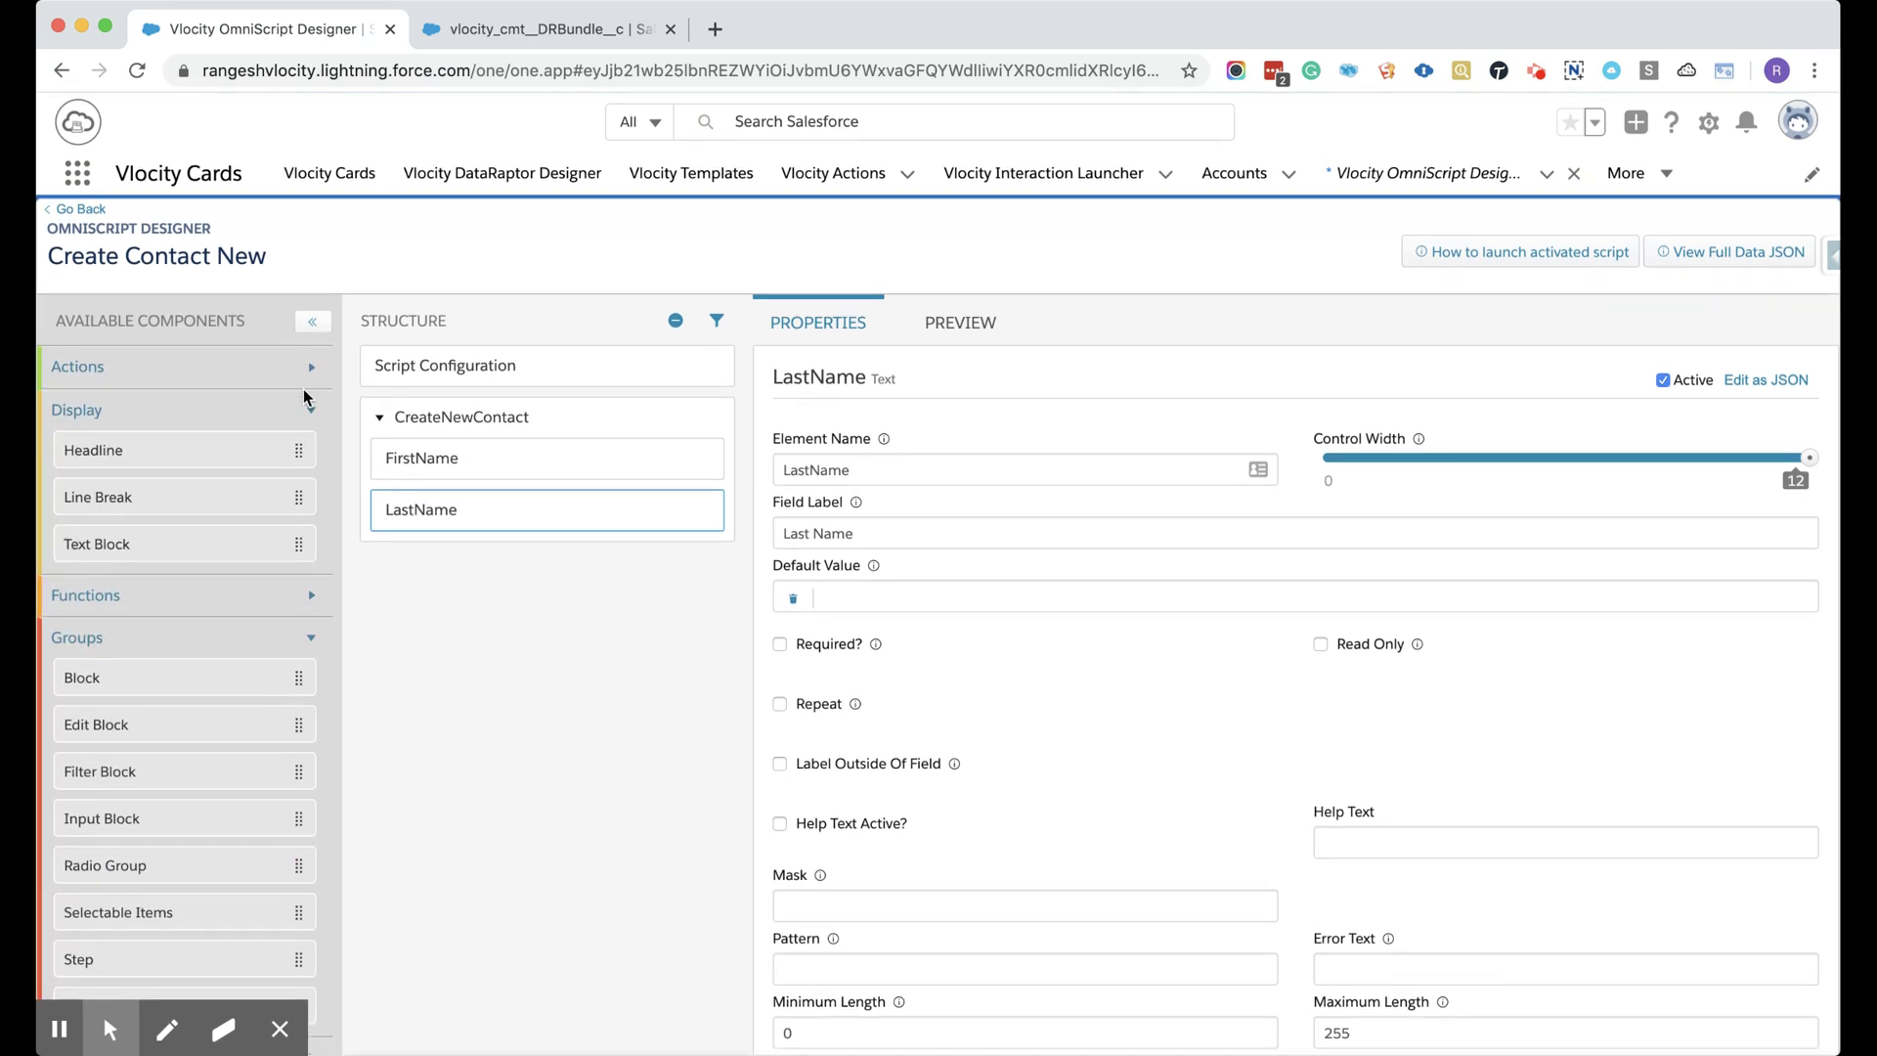
pyautogui.click(311, 370)
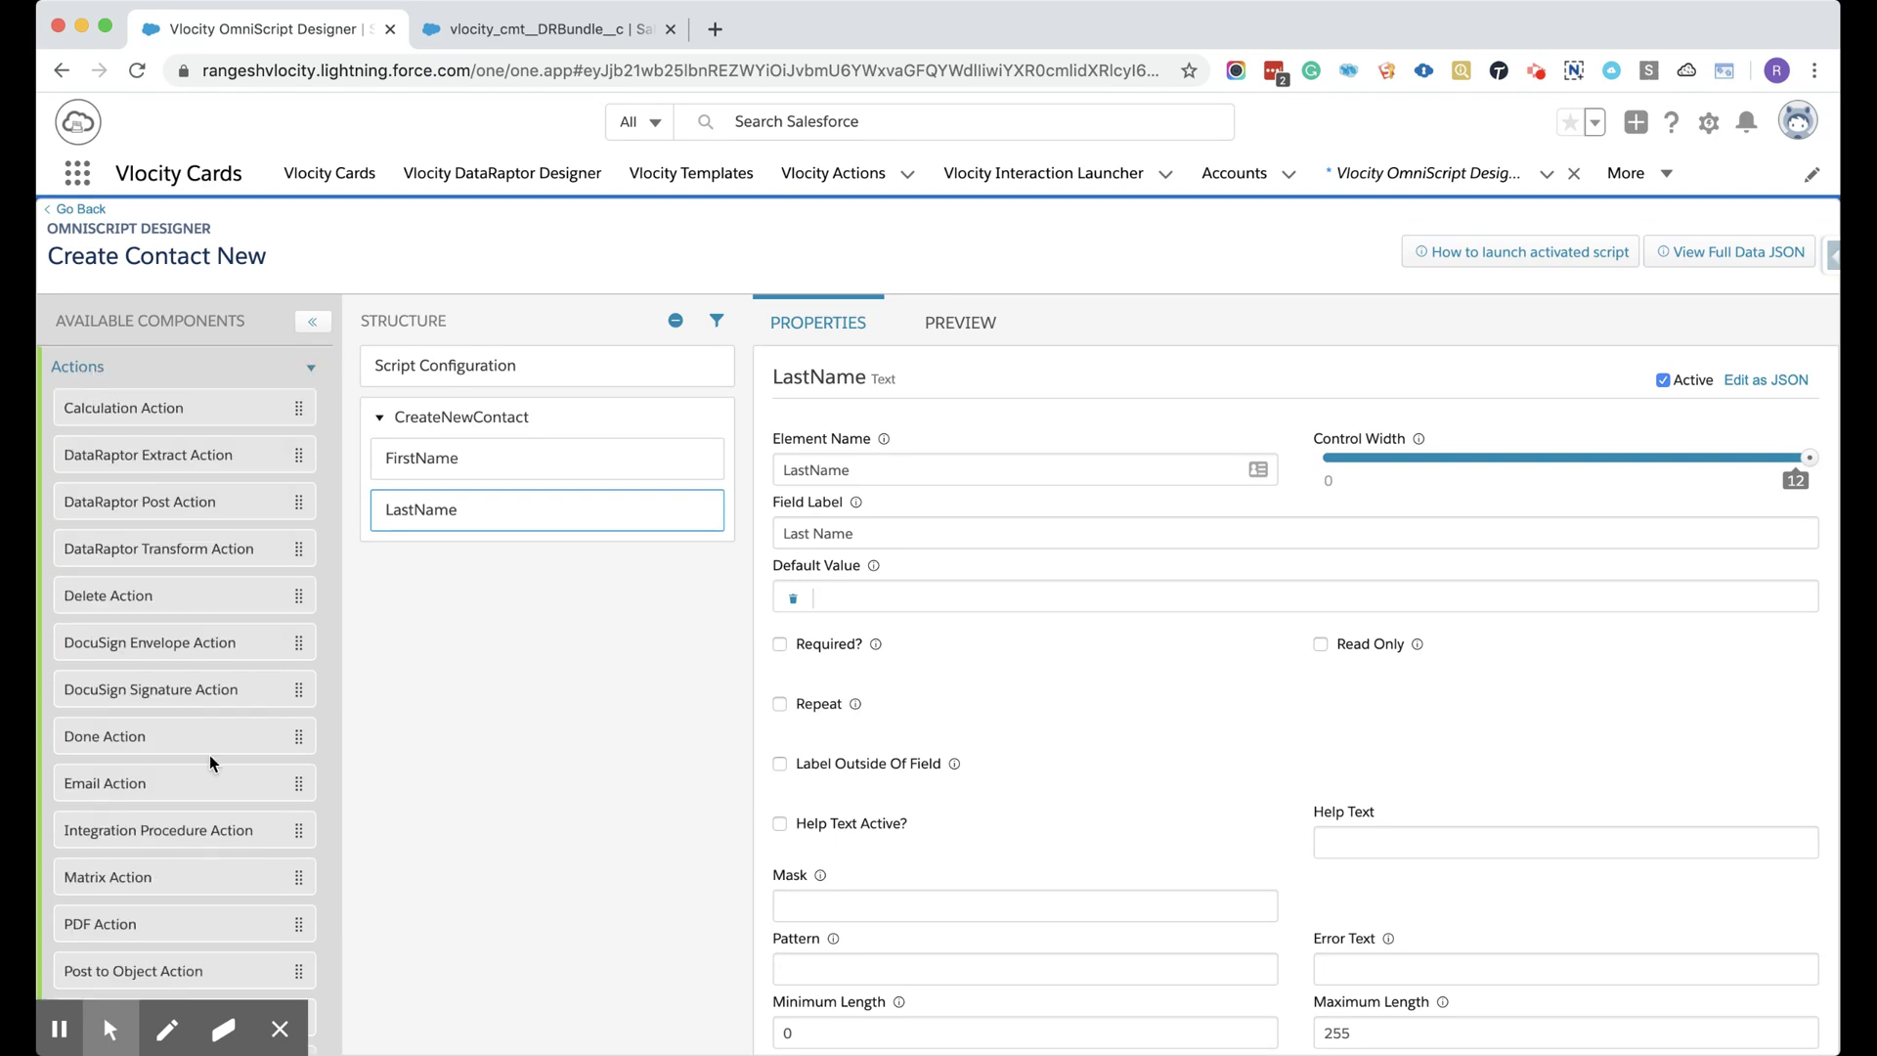
pyautogui.scroll(-3, 199, 728)
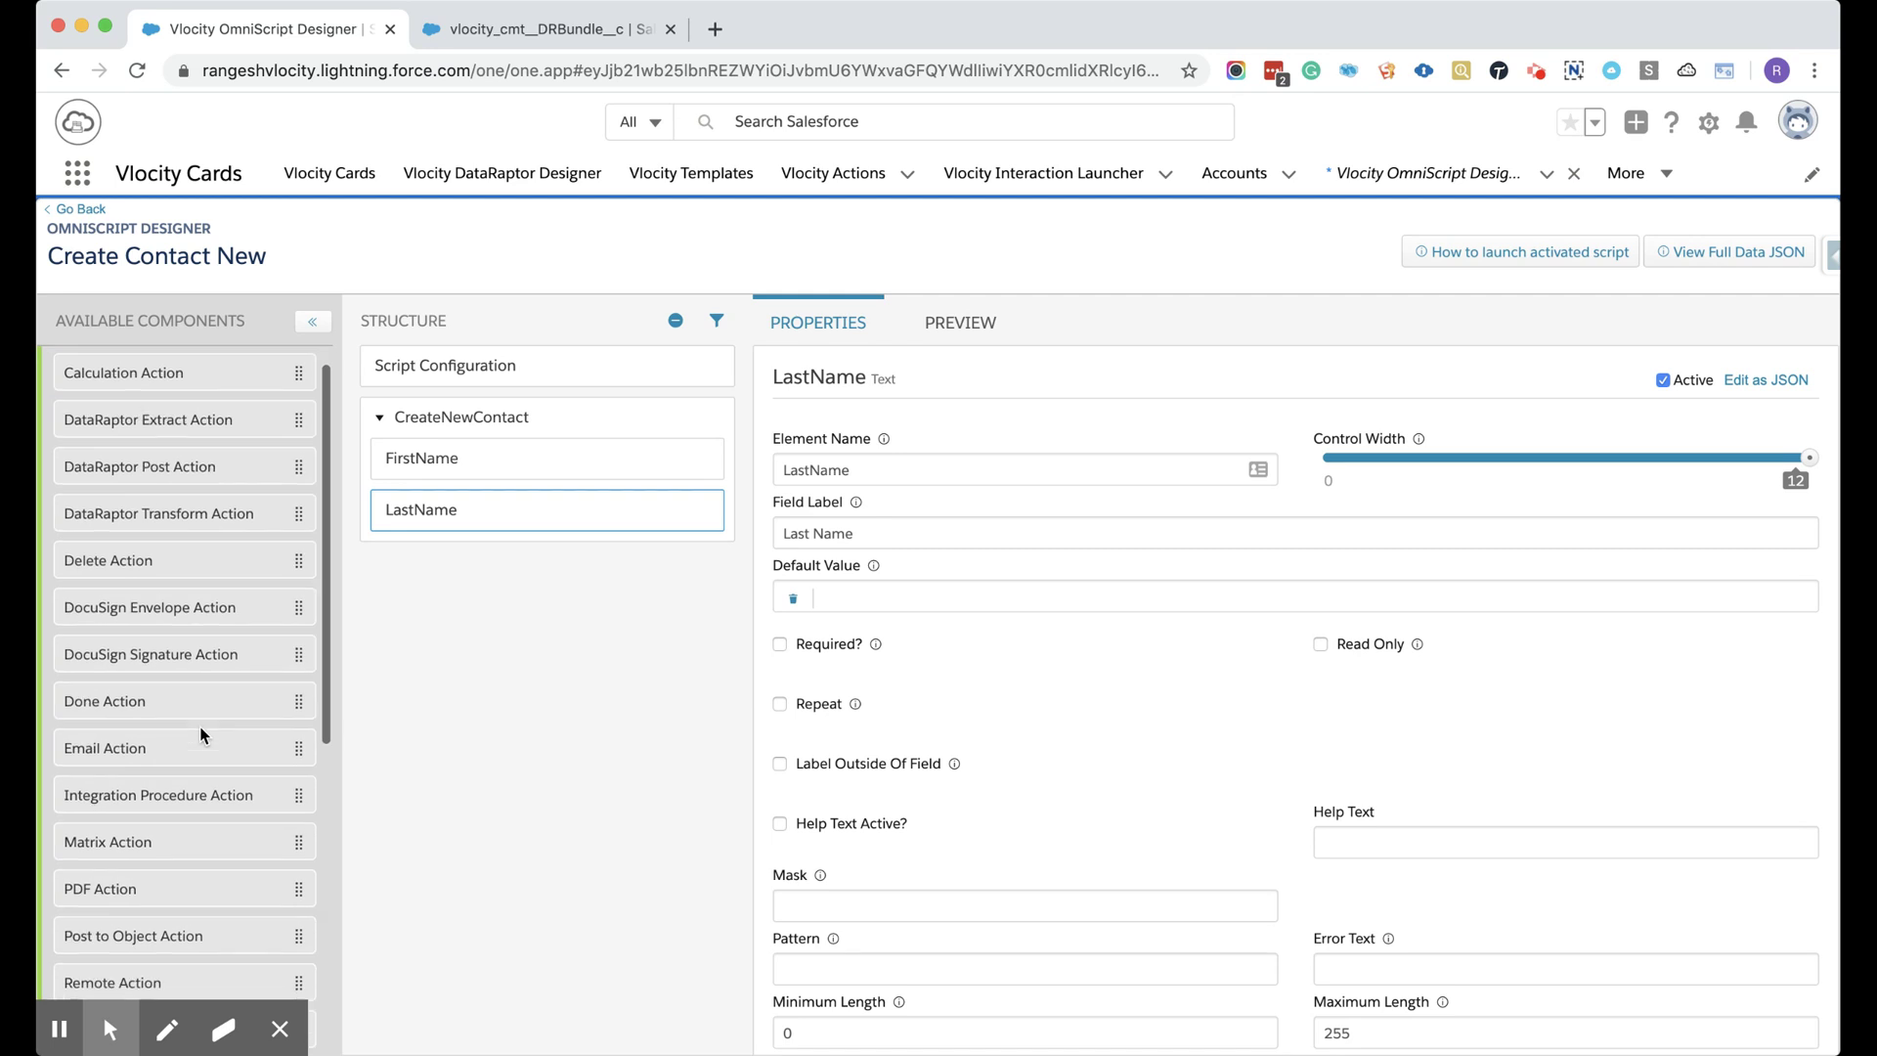
pyautogui.scroll(3, 198, 728)
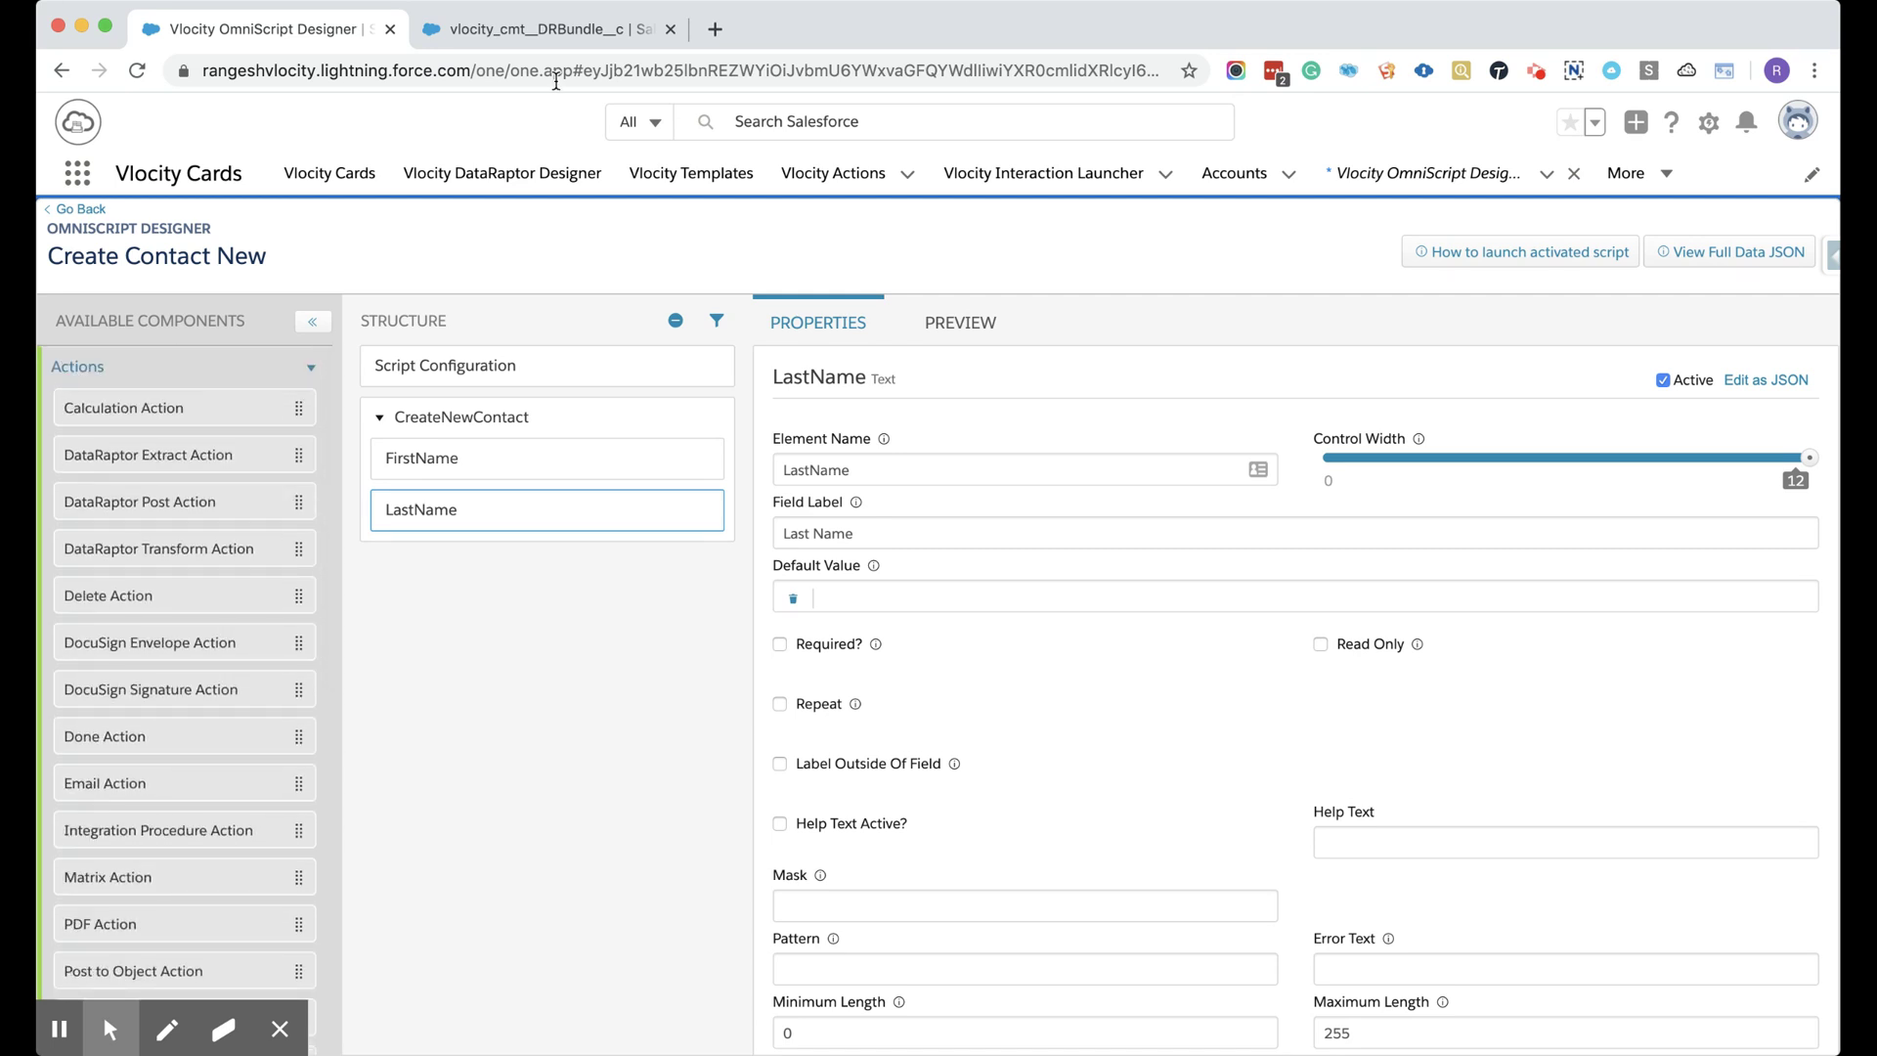
# Check the DataRaptor's Contact object and add a DataRaptor Post Action below the CreateNewContact step of the OmniScript.
pyautogui.click(555, 35)
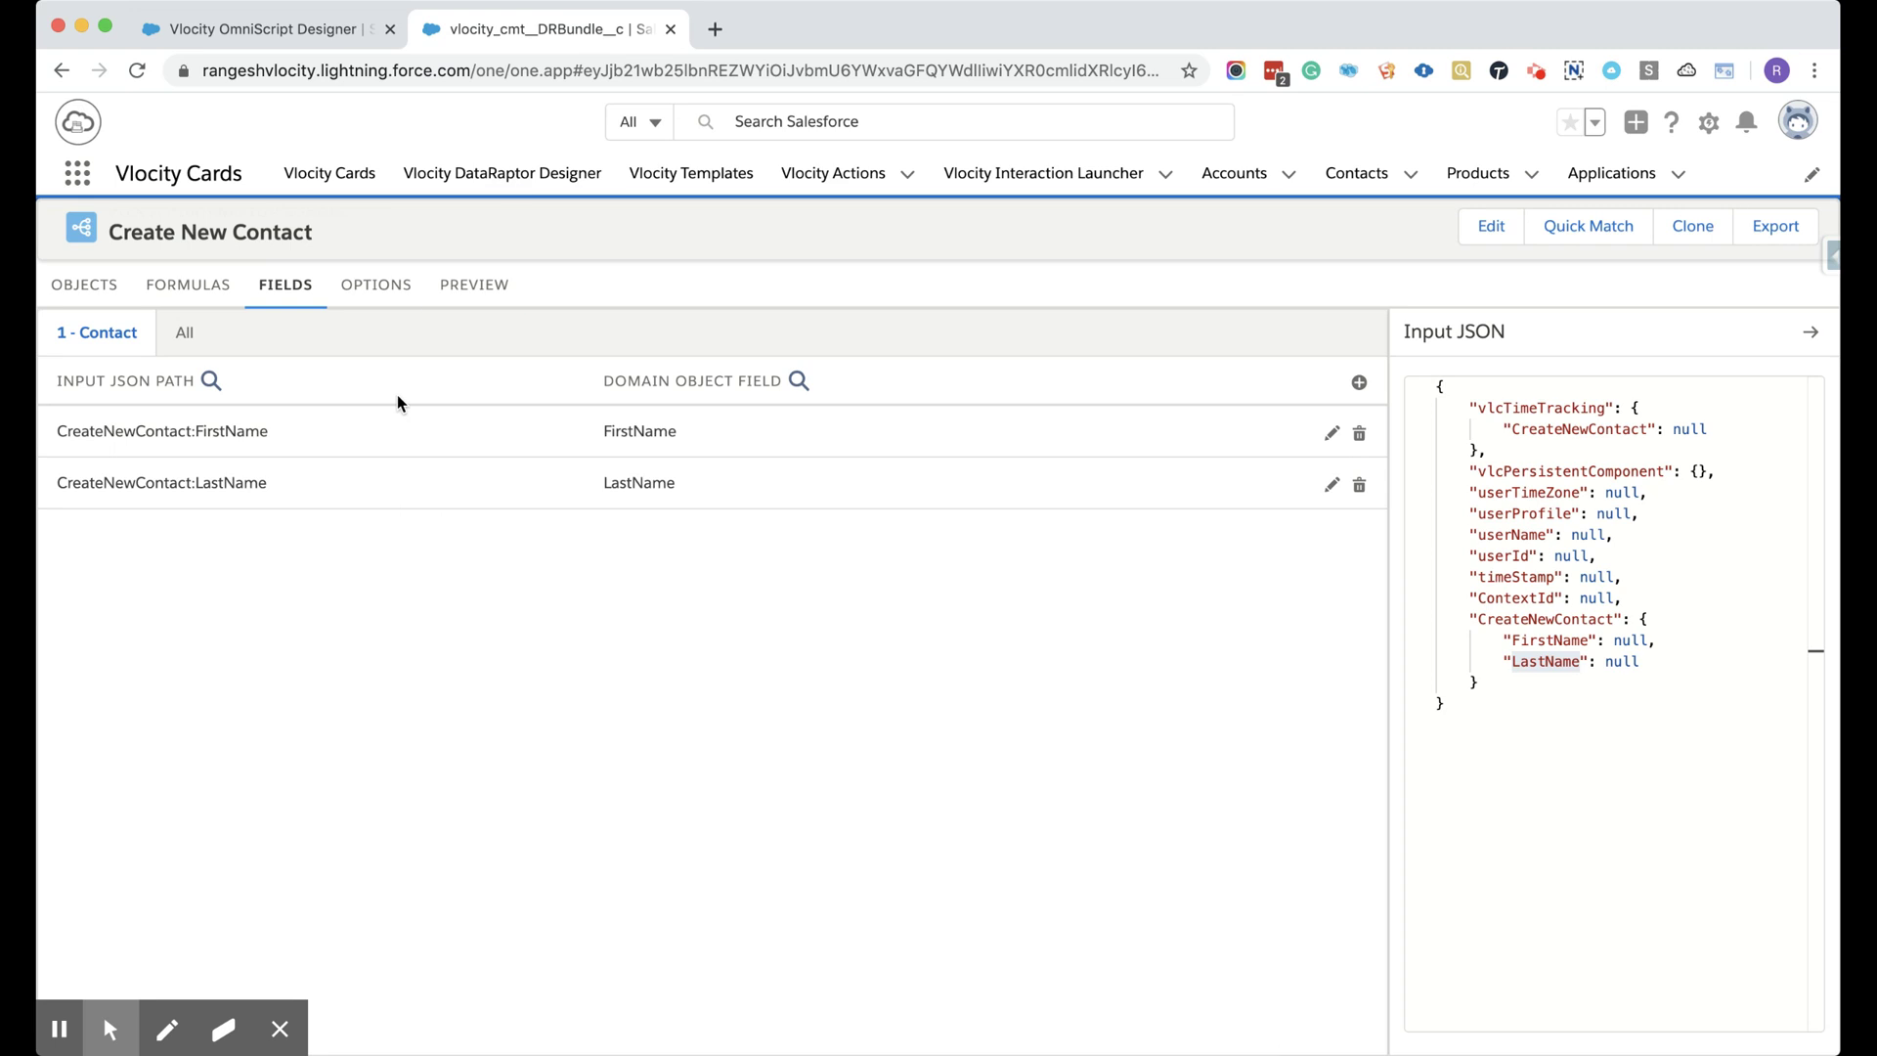
pyautogui.click(90, 290)
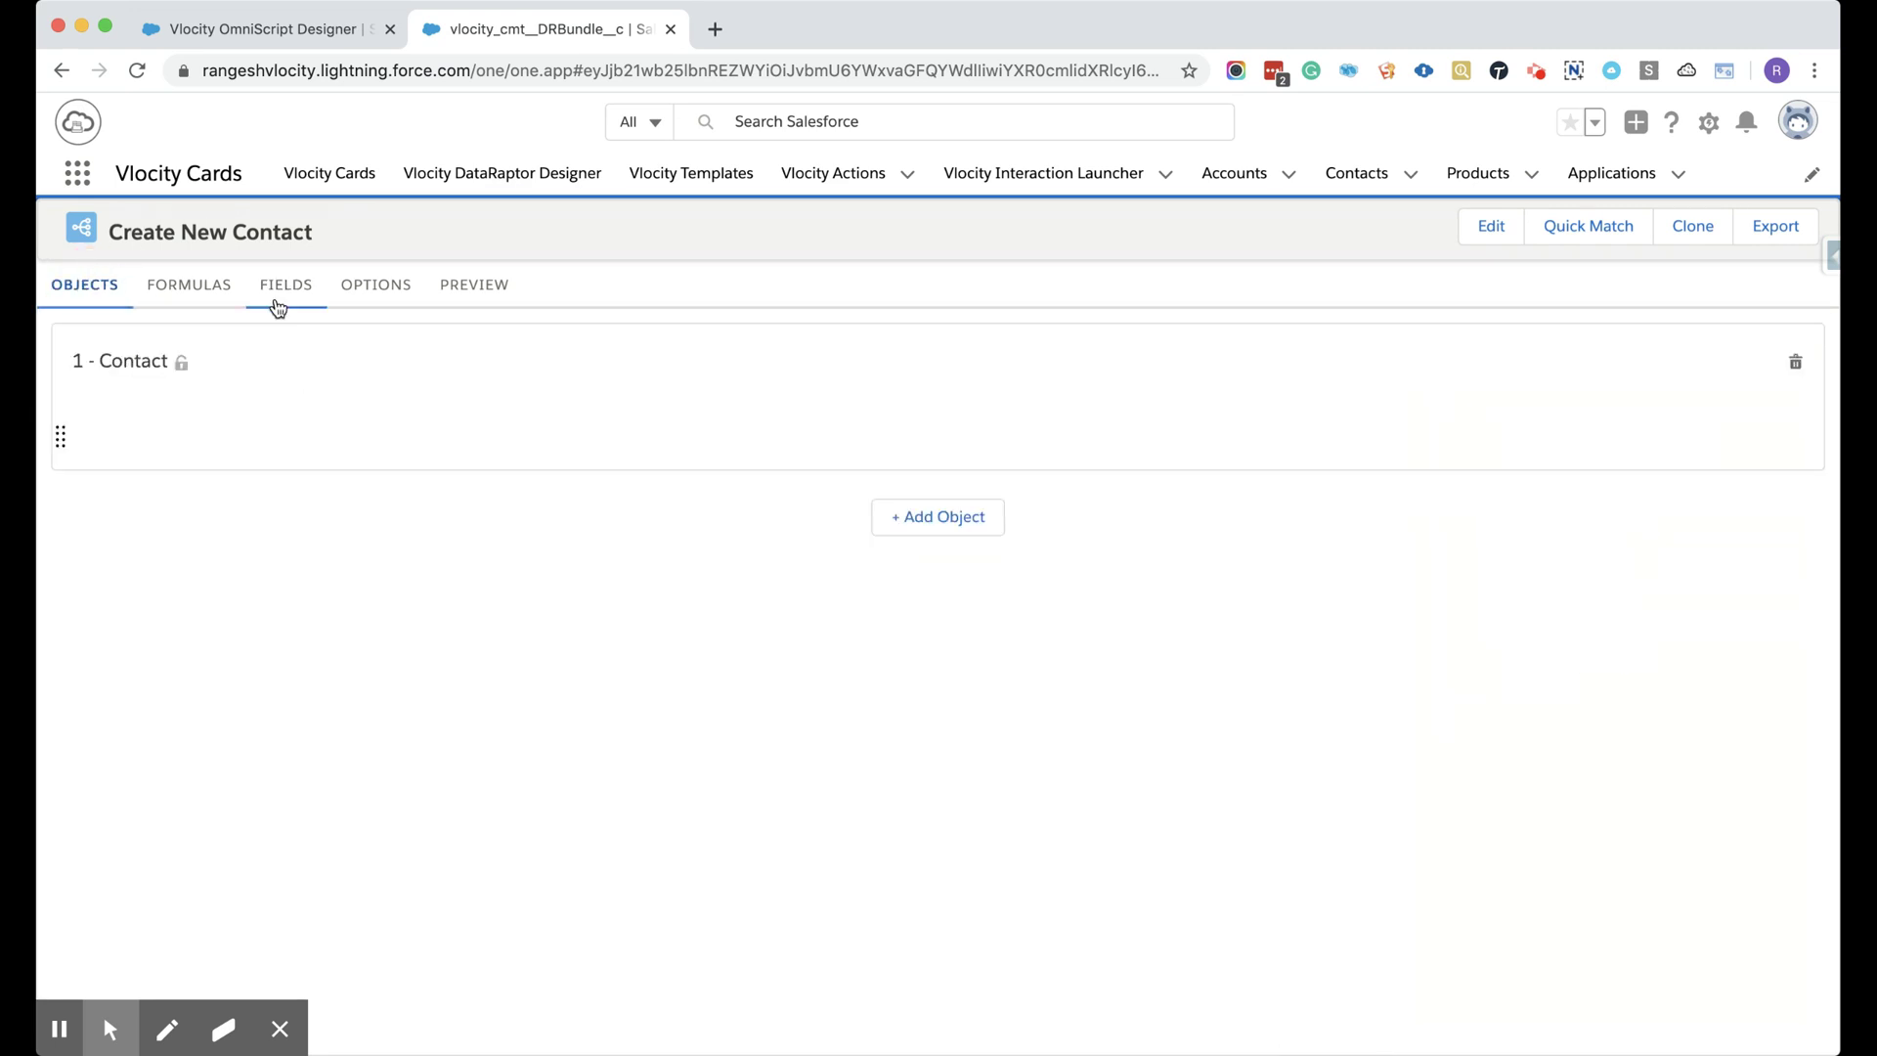
pyautogui.click(298, 36)
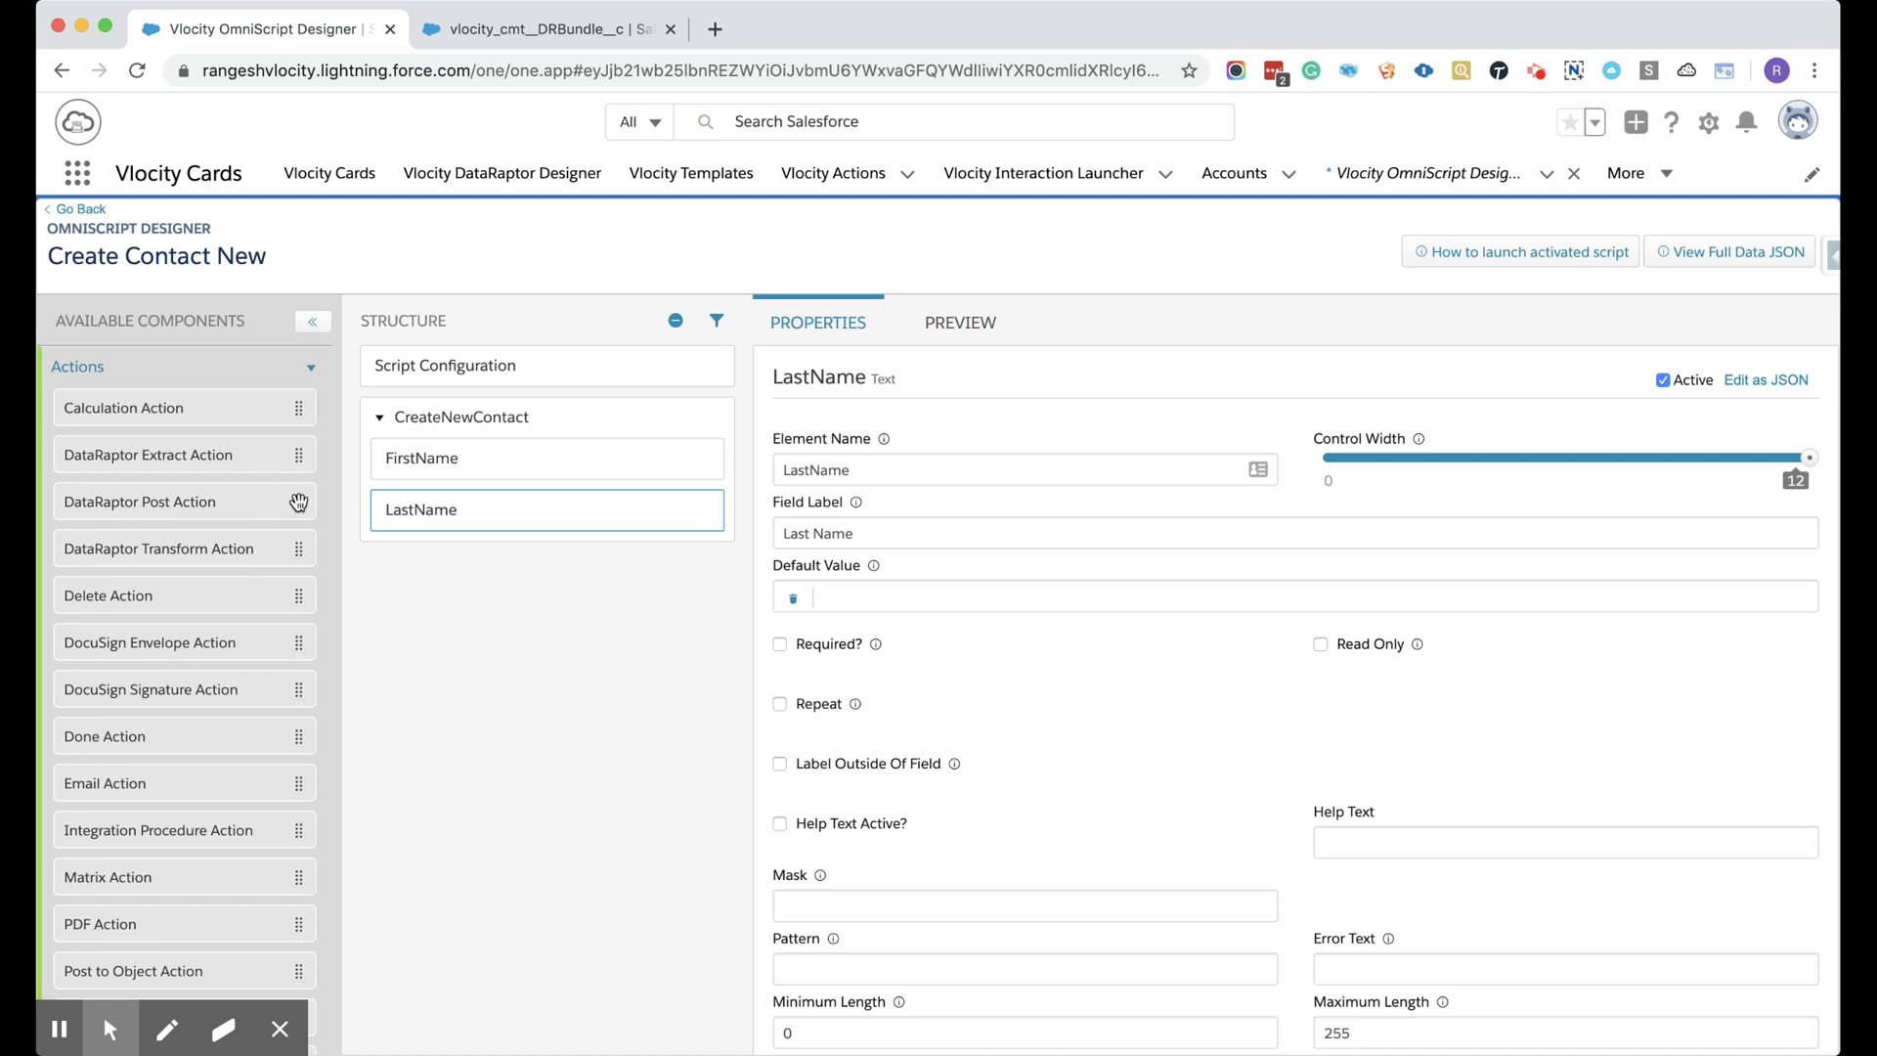
pyautogui.moveTo(298, 502); pyautogui.dragTo(637, 590)
pyautogui.click(525, 748)
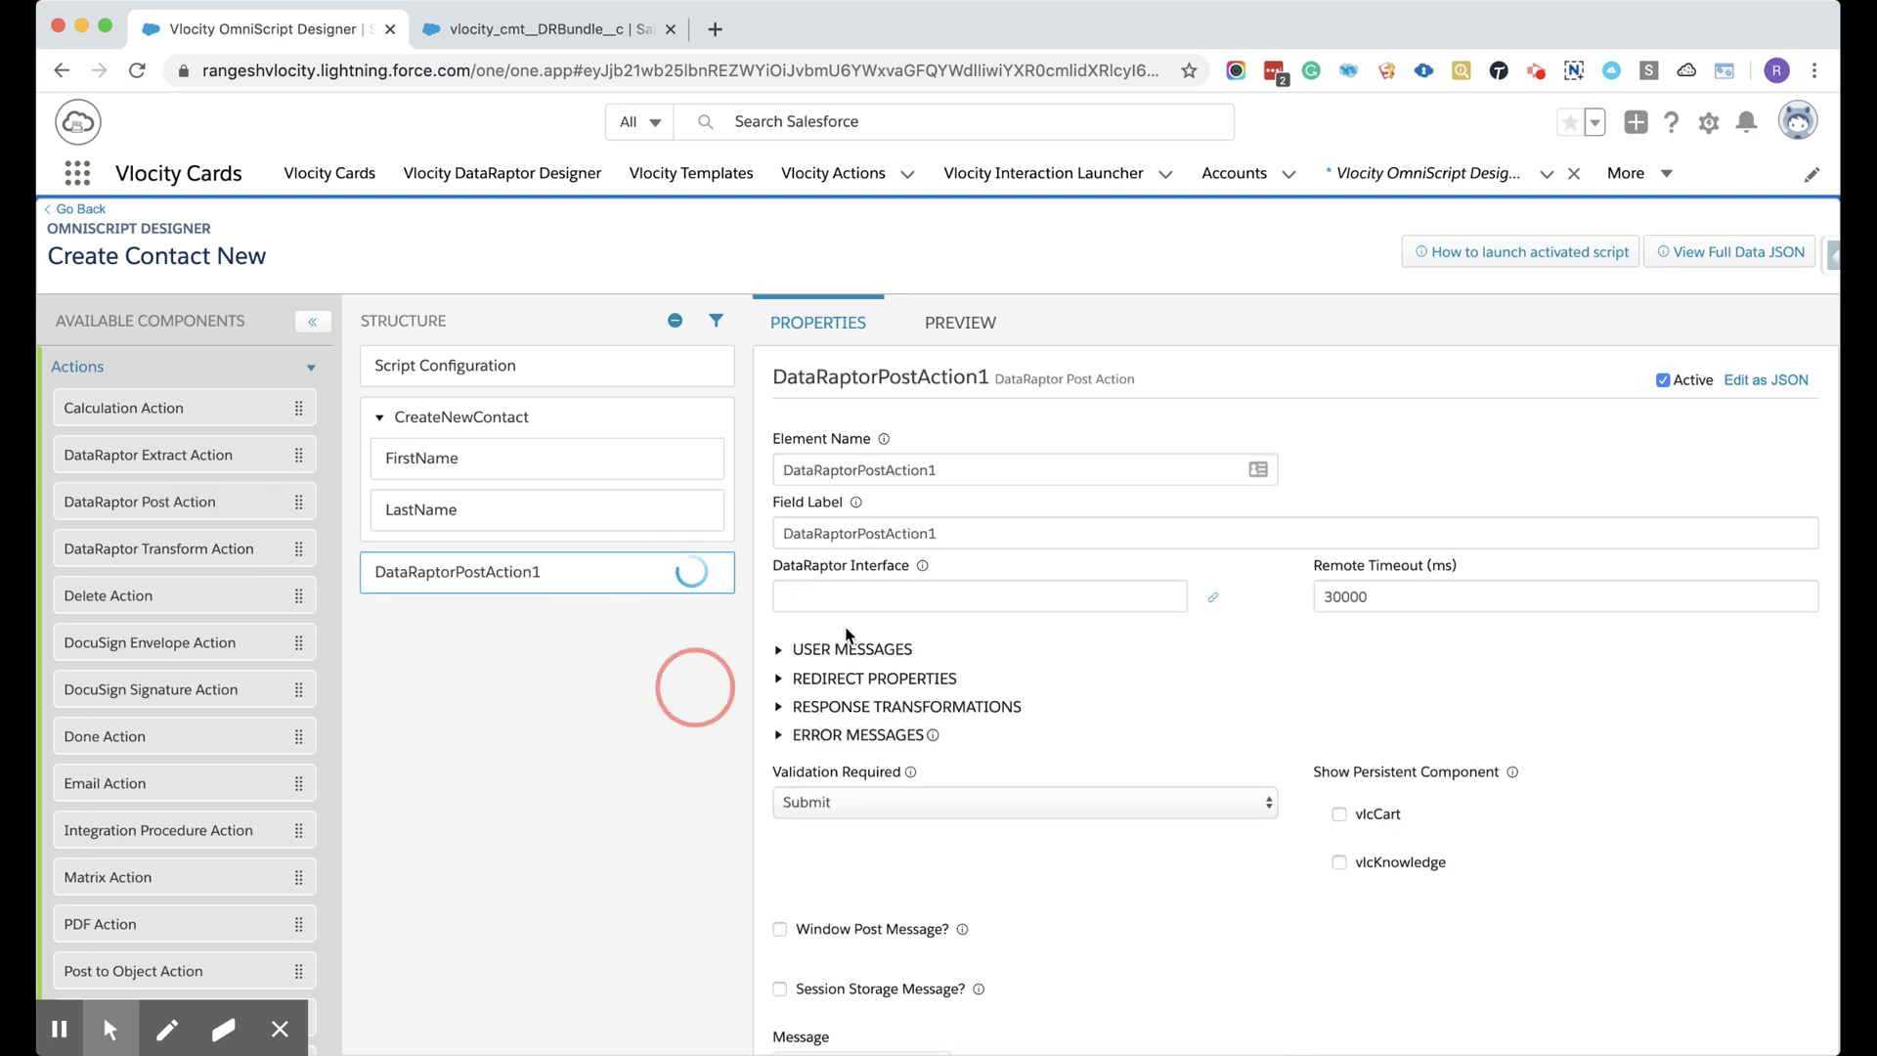
# Name the DataRaptor Post Action element CreateNewContactDR and set its field label to "Create New Contact Dataraptor".
pyautogui.click(993, 466)
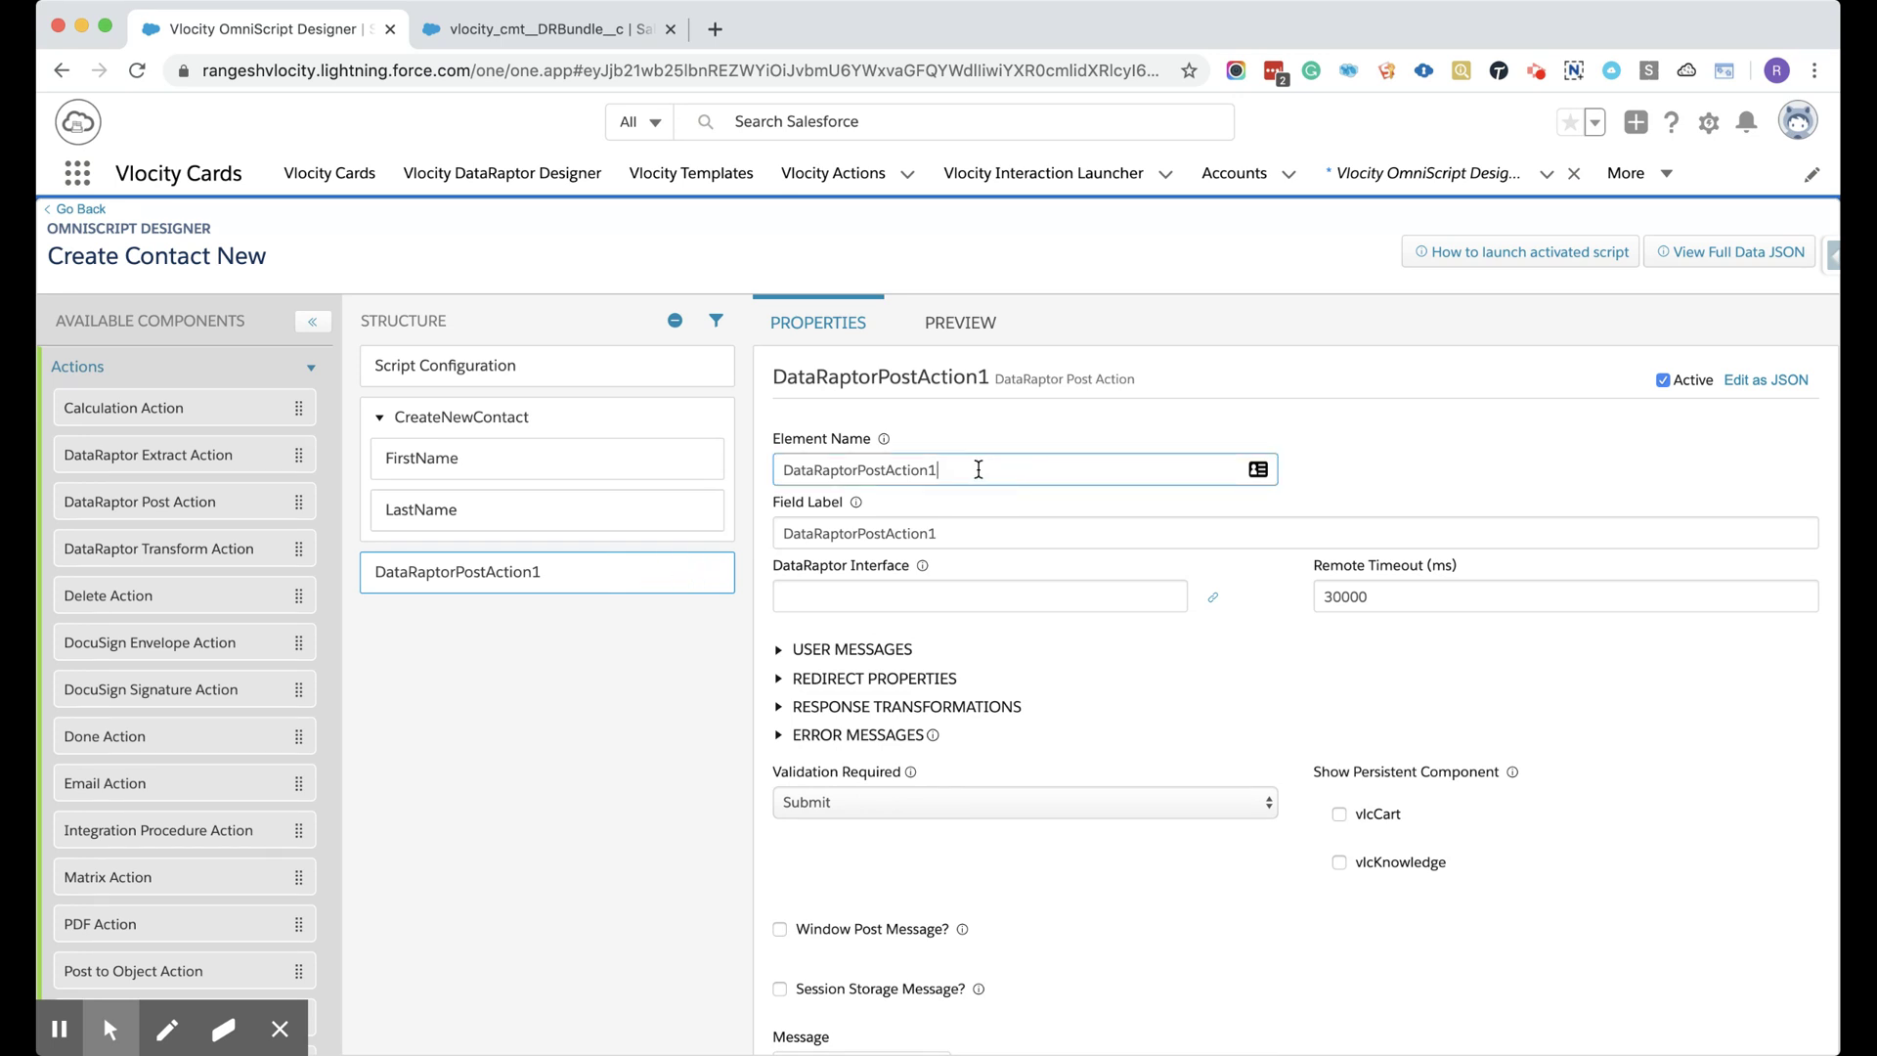
pyautogui.press('super+a')
pyautogui.write('Cre')
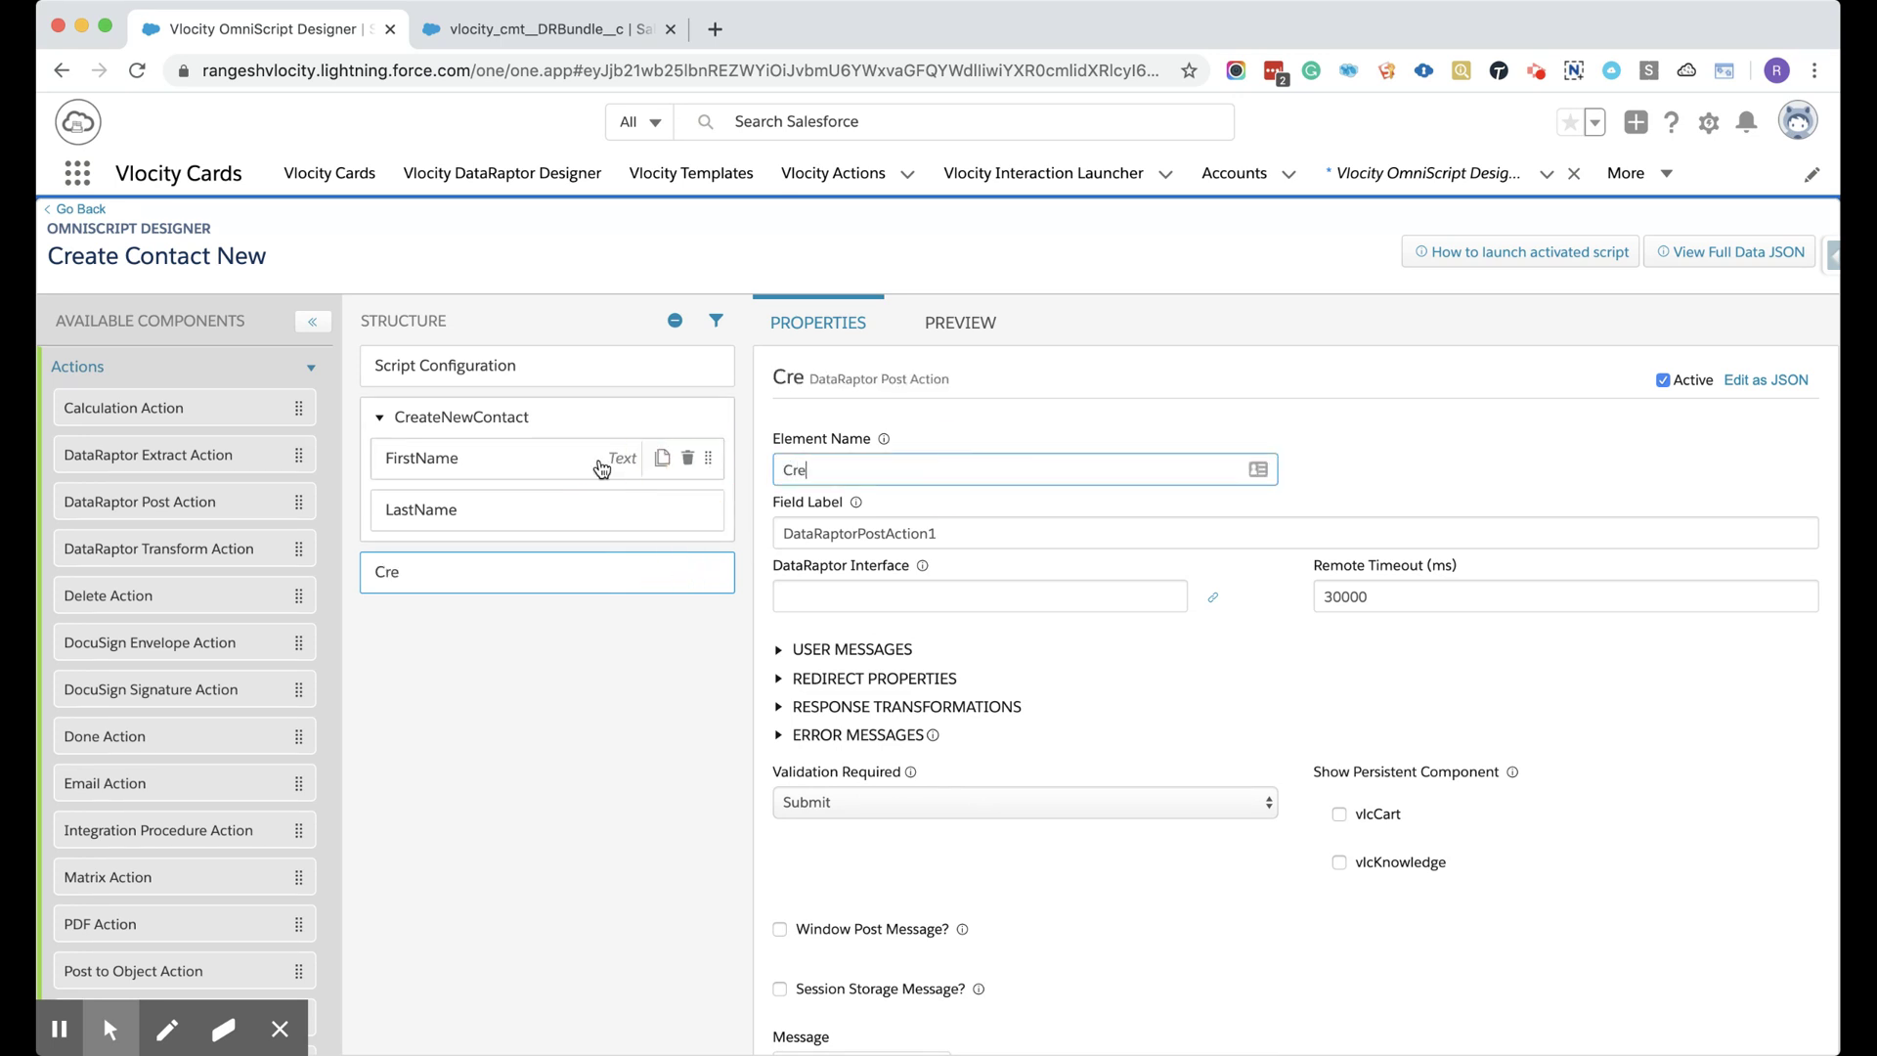
pyautogui.write('ateNewContactDR')
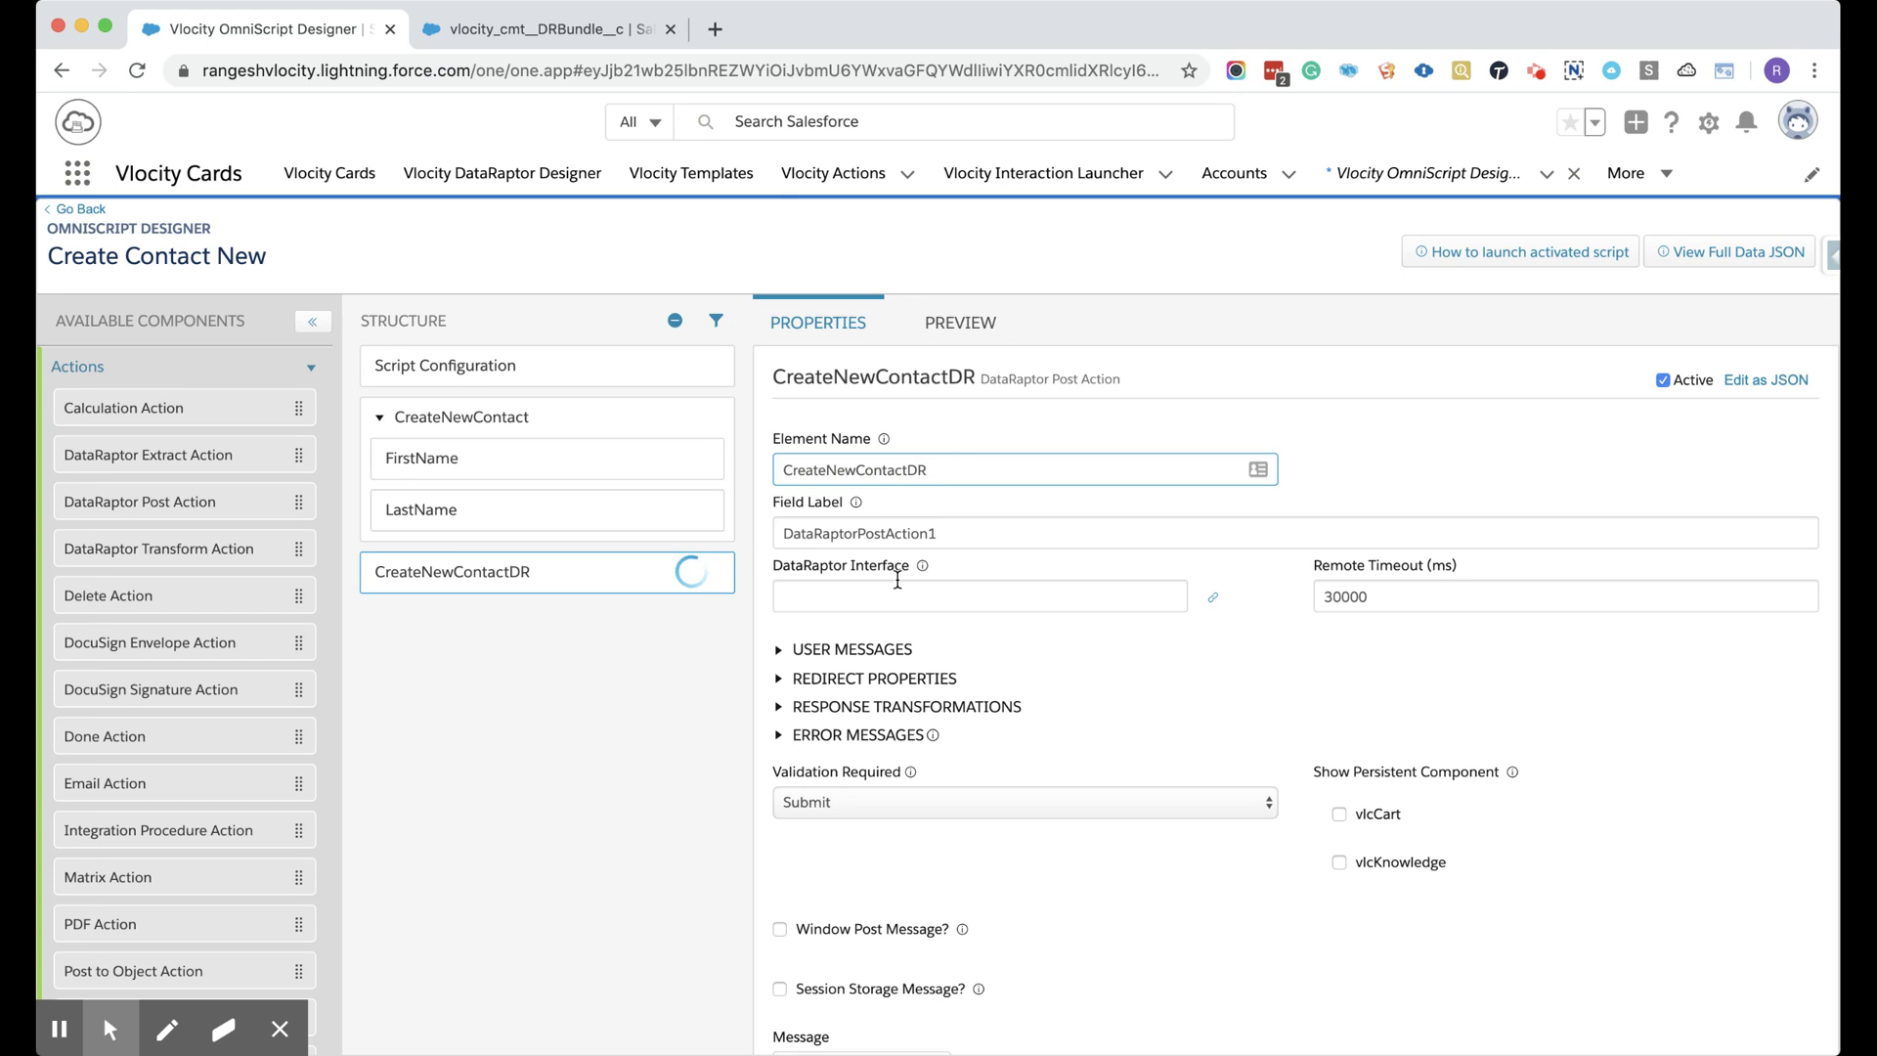
pyautogui.doubleClick(942, 533)
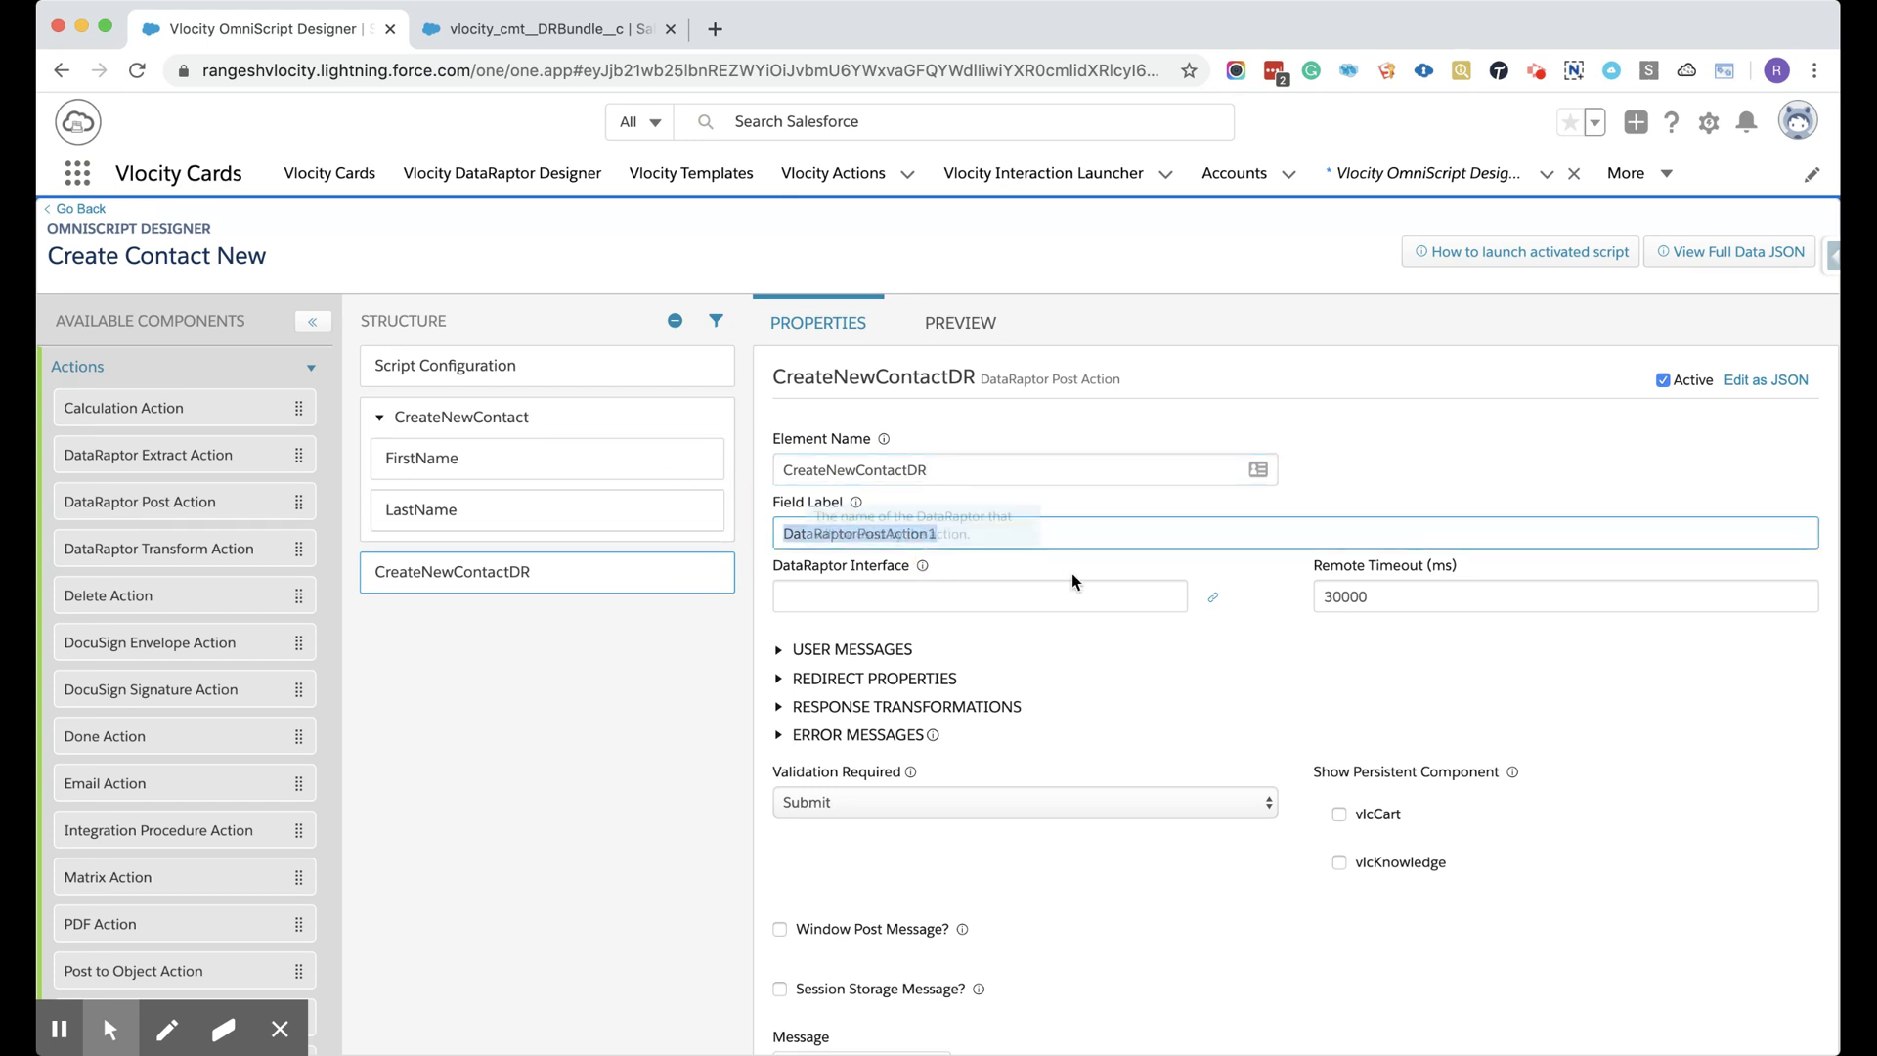
pyautogui.write('Create Ne')
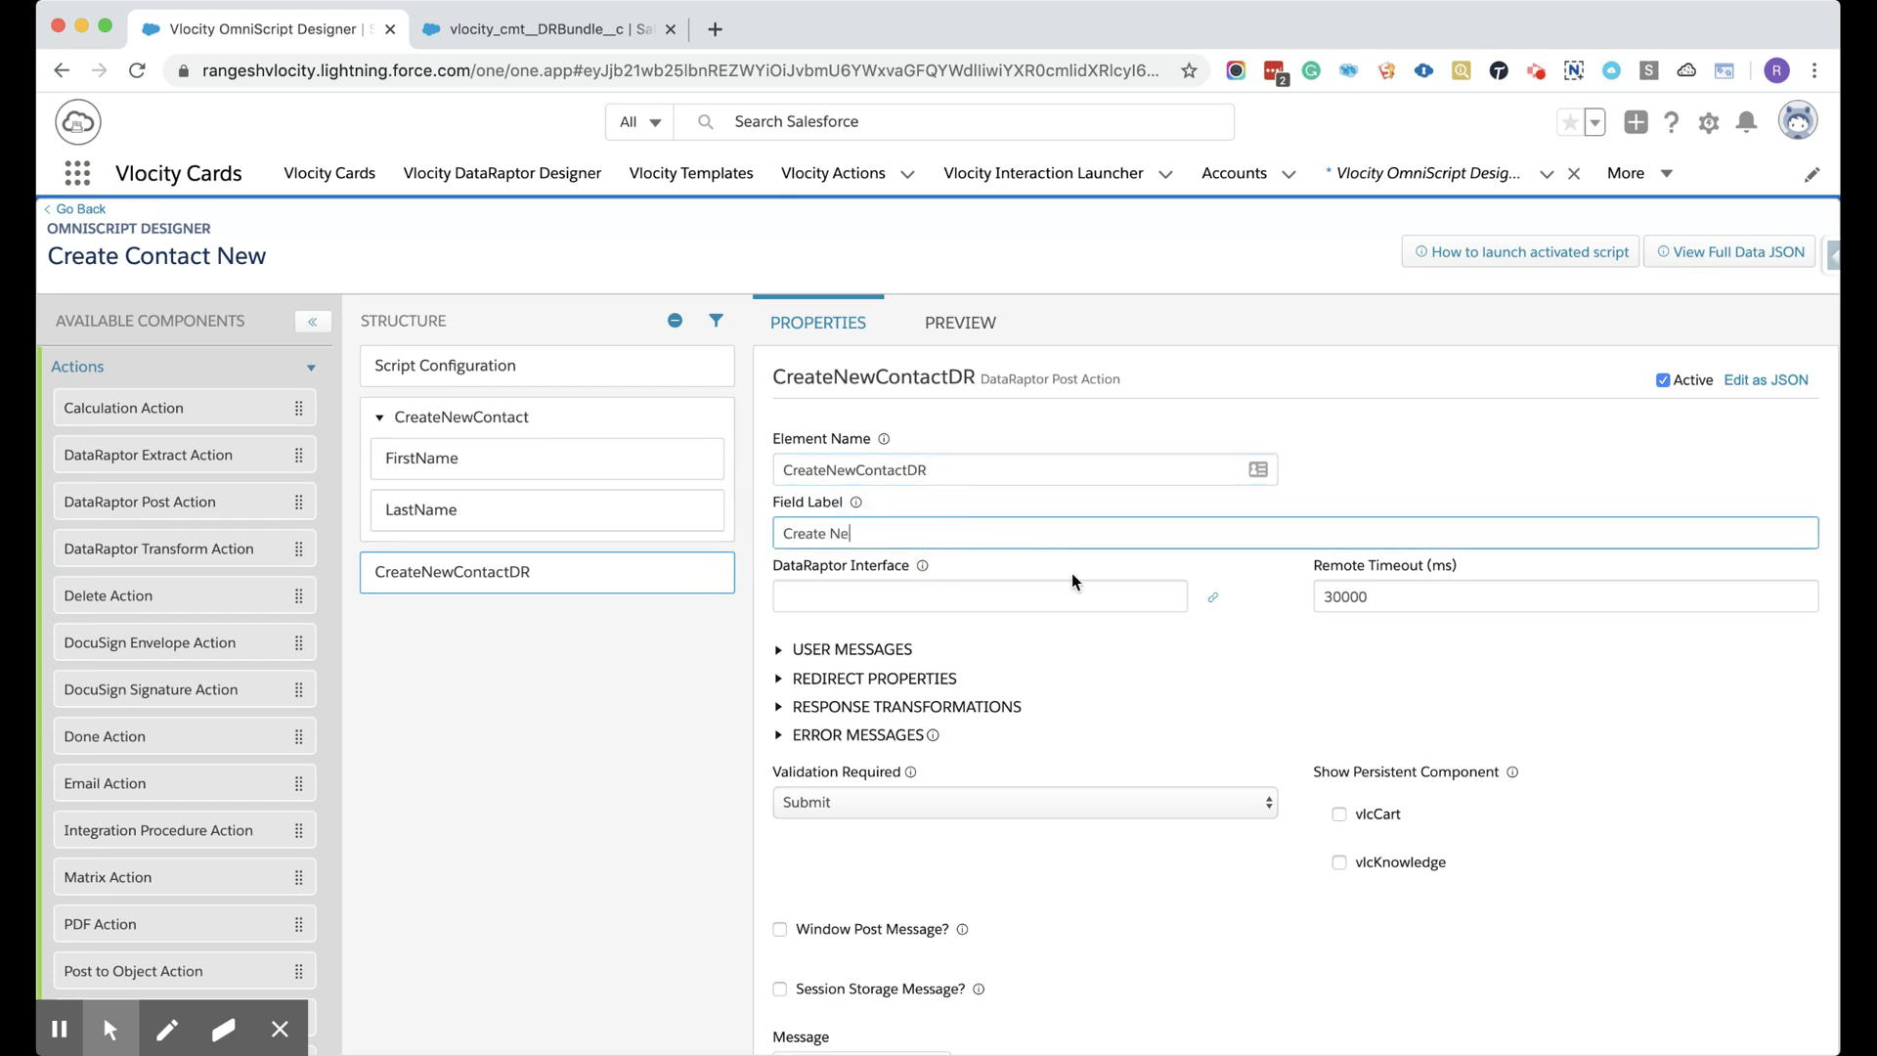
pyautogui.write('w Contact Dataraptor')
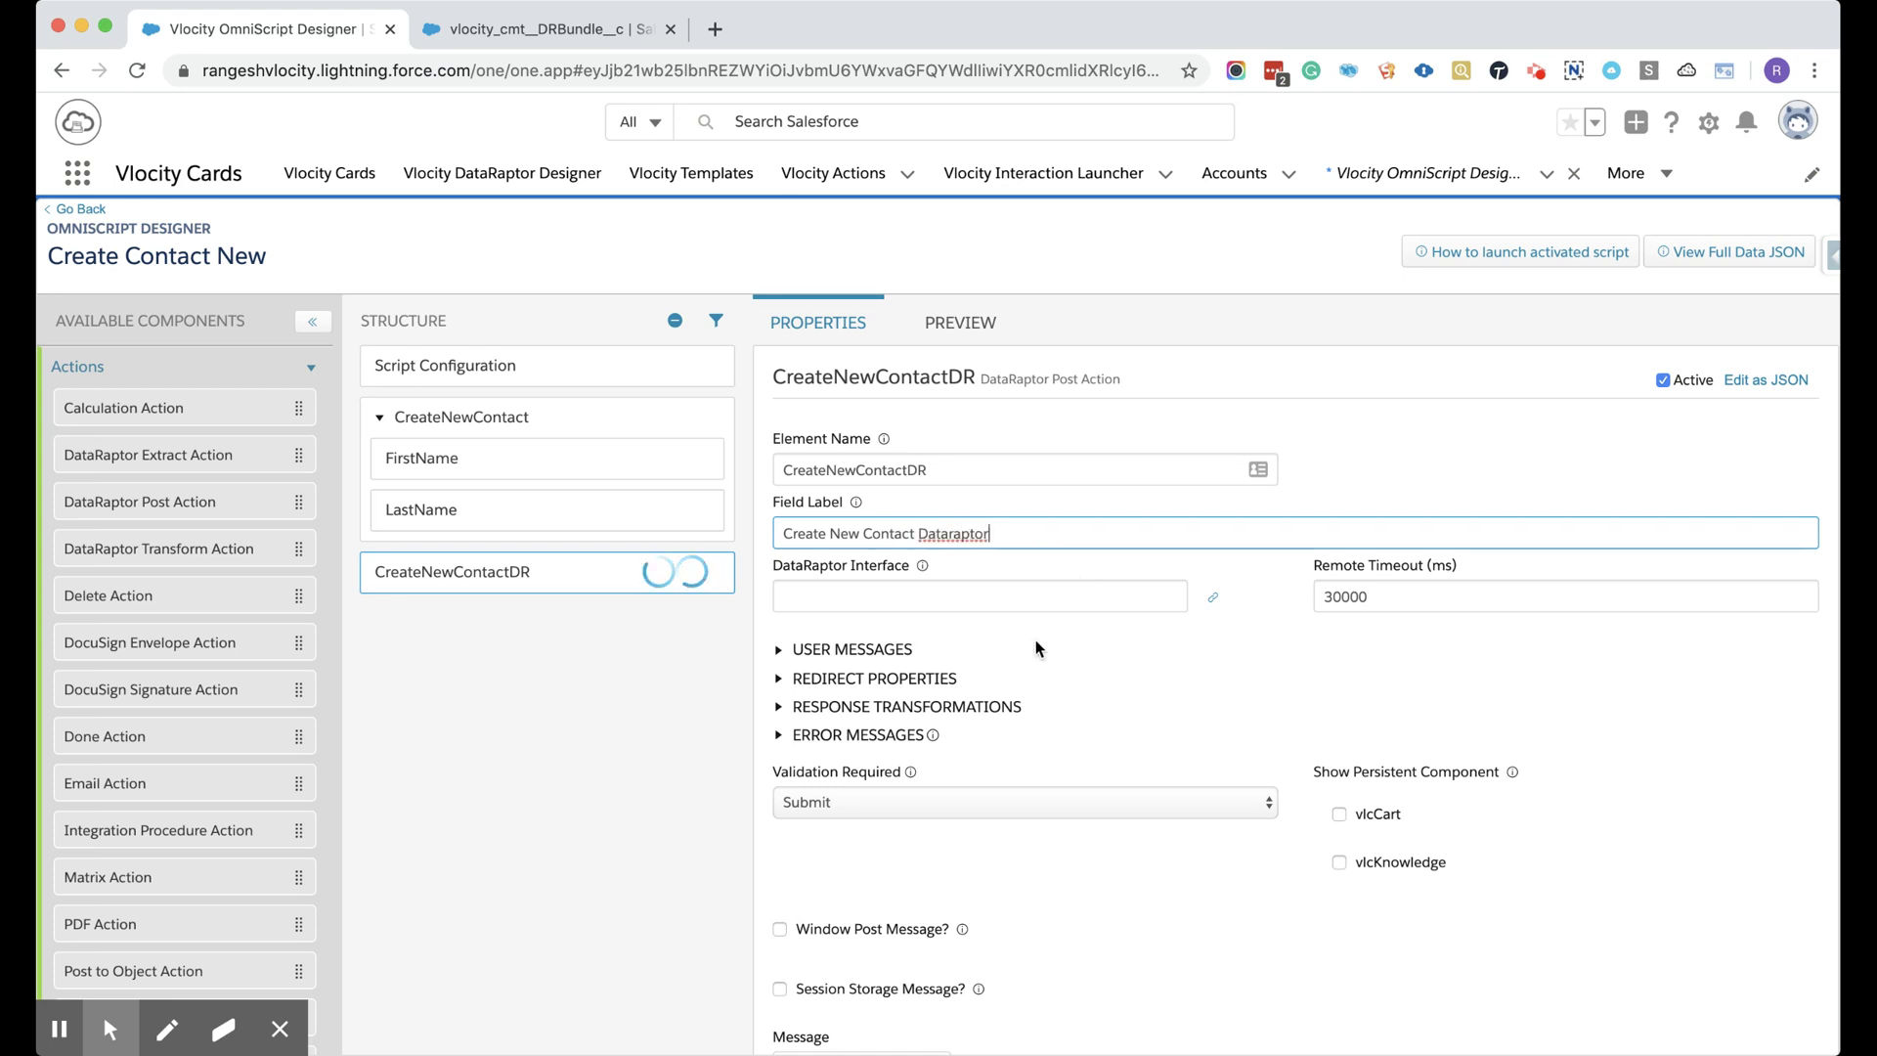
# Set the post action's DataRaptor Interface to Create New Contact.
pyautogui.click(999, 598)
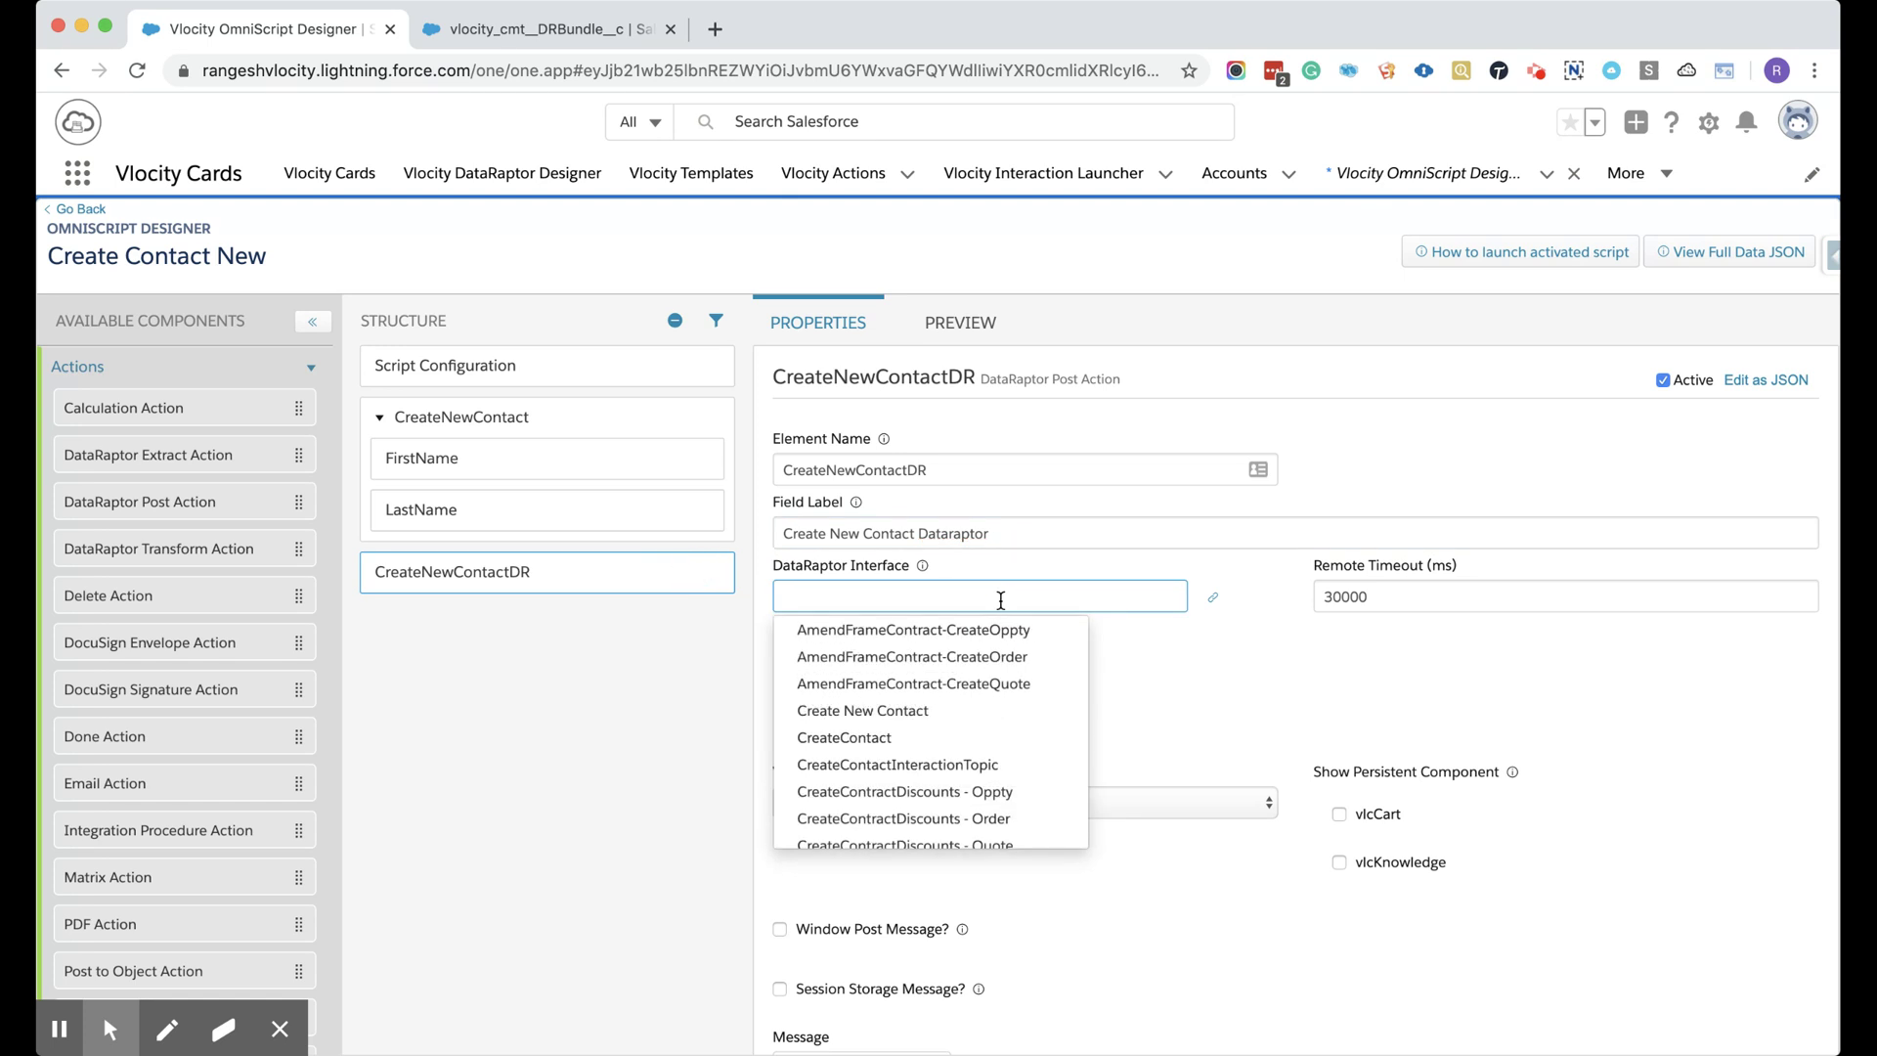
pyautogui.click(960, 706)
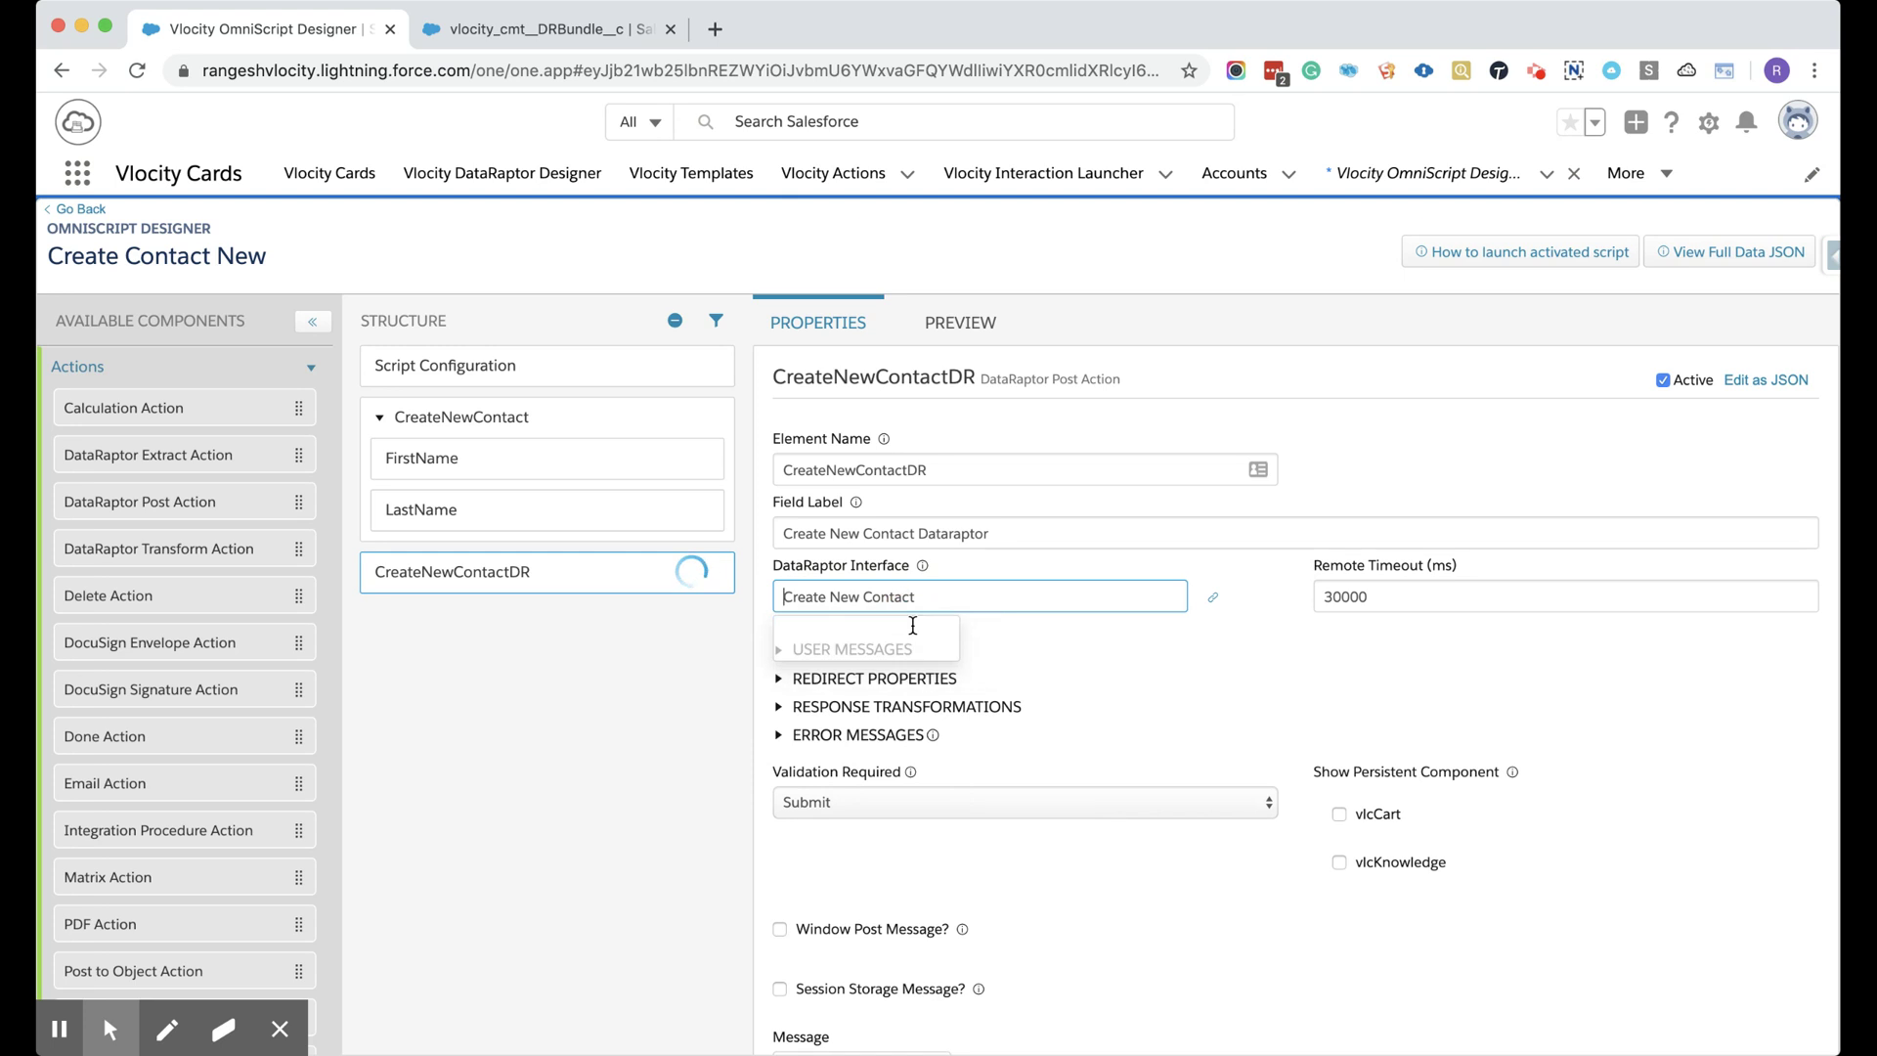
pyautogui.click(1171, 666)
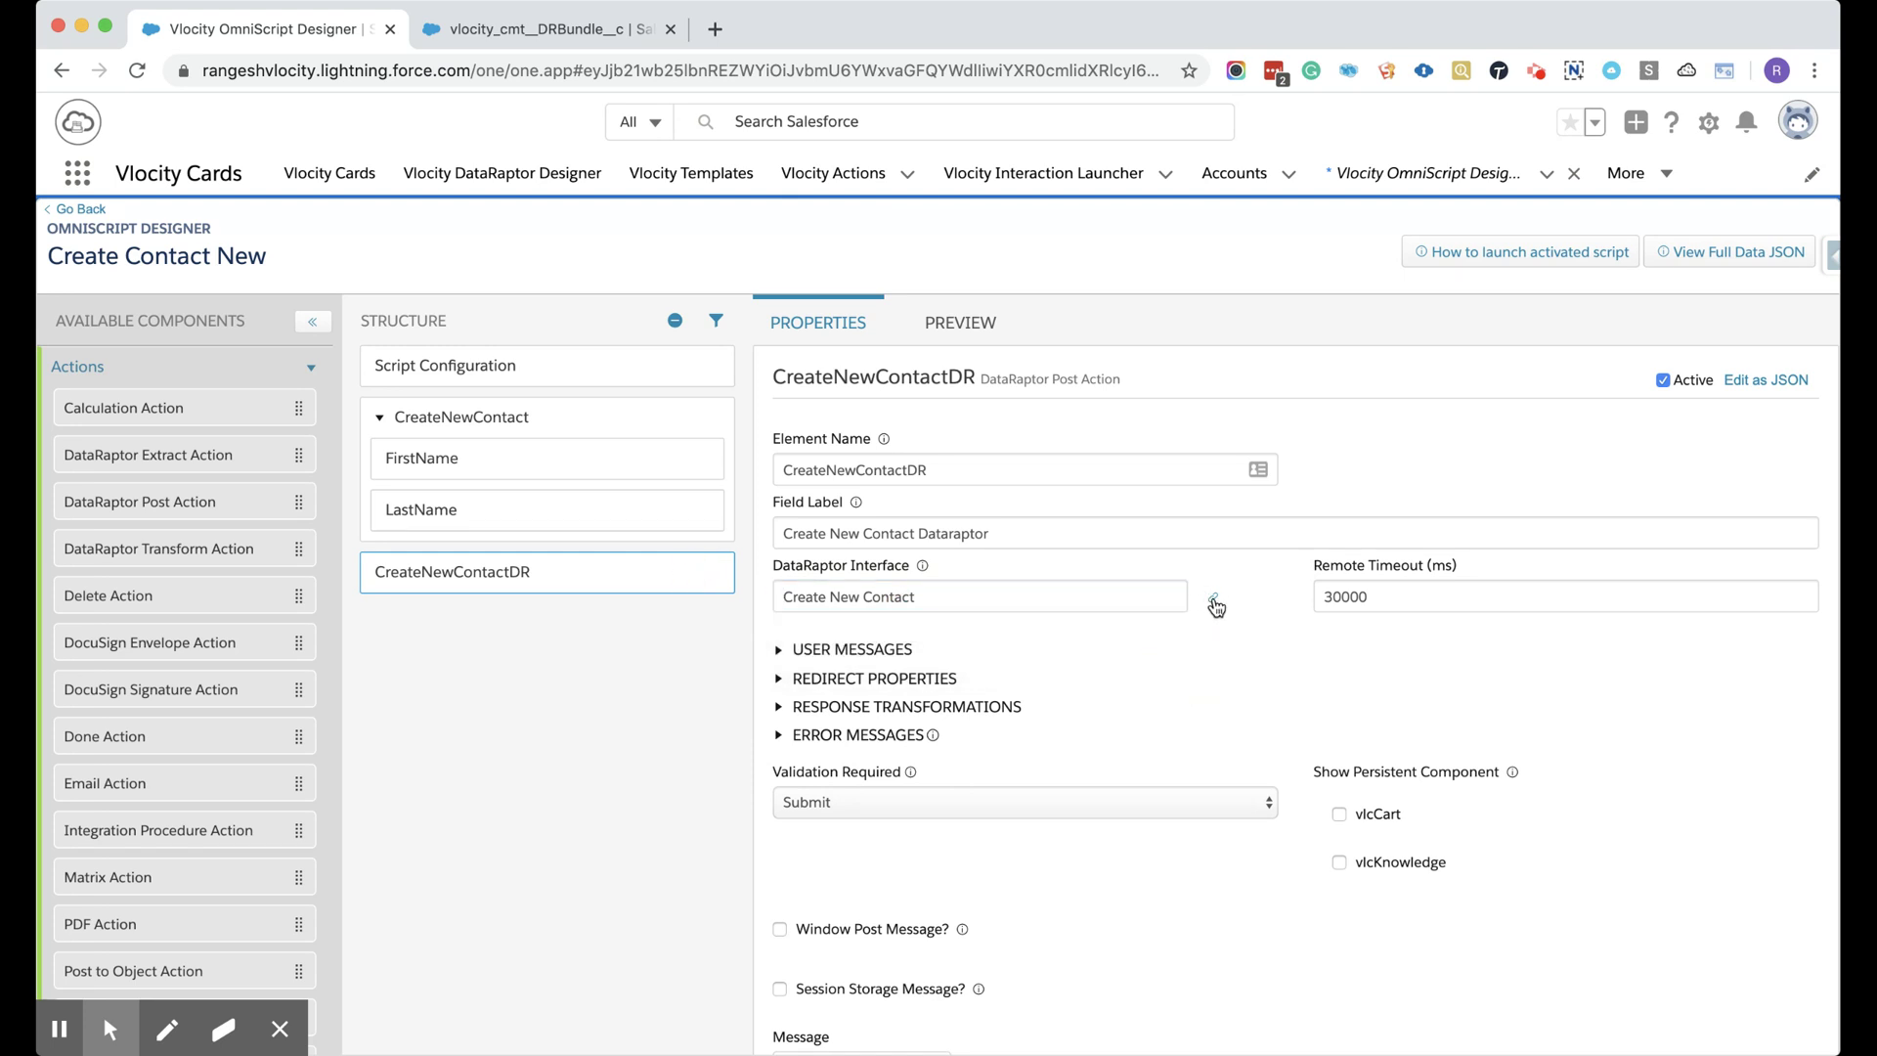
# Open the linked Create New Contact DataRaptor, check its Contact field mappings, and return to the OmniScript designer.
pyautogui.click(1215, 602)
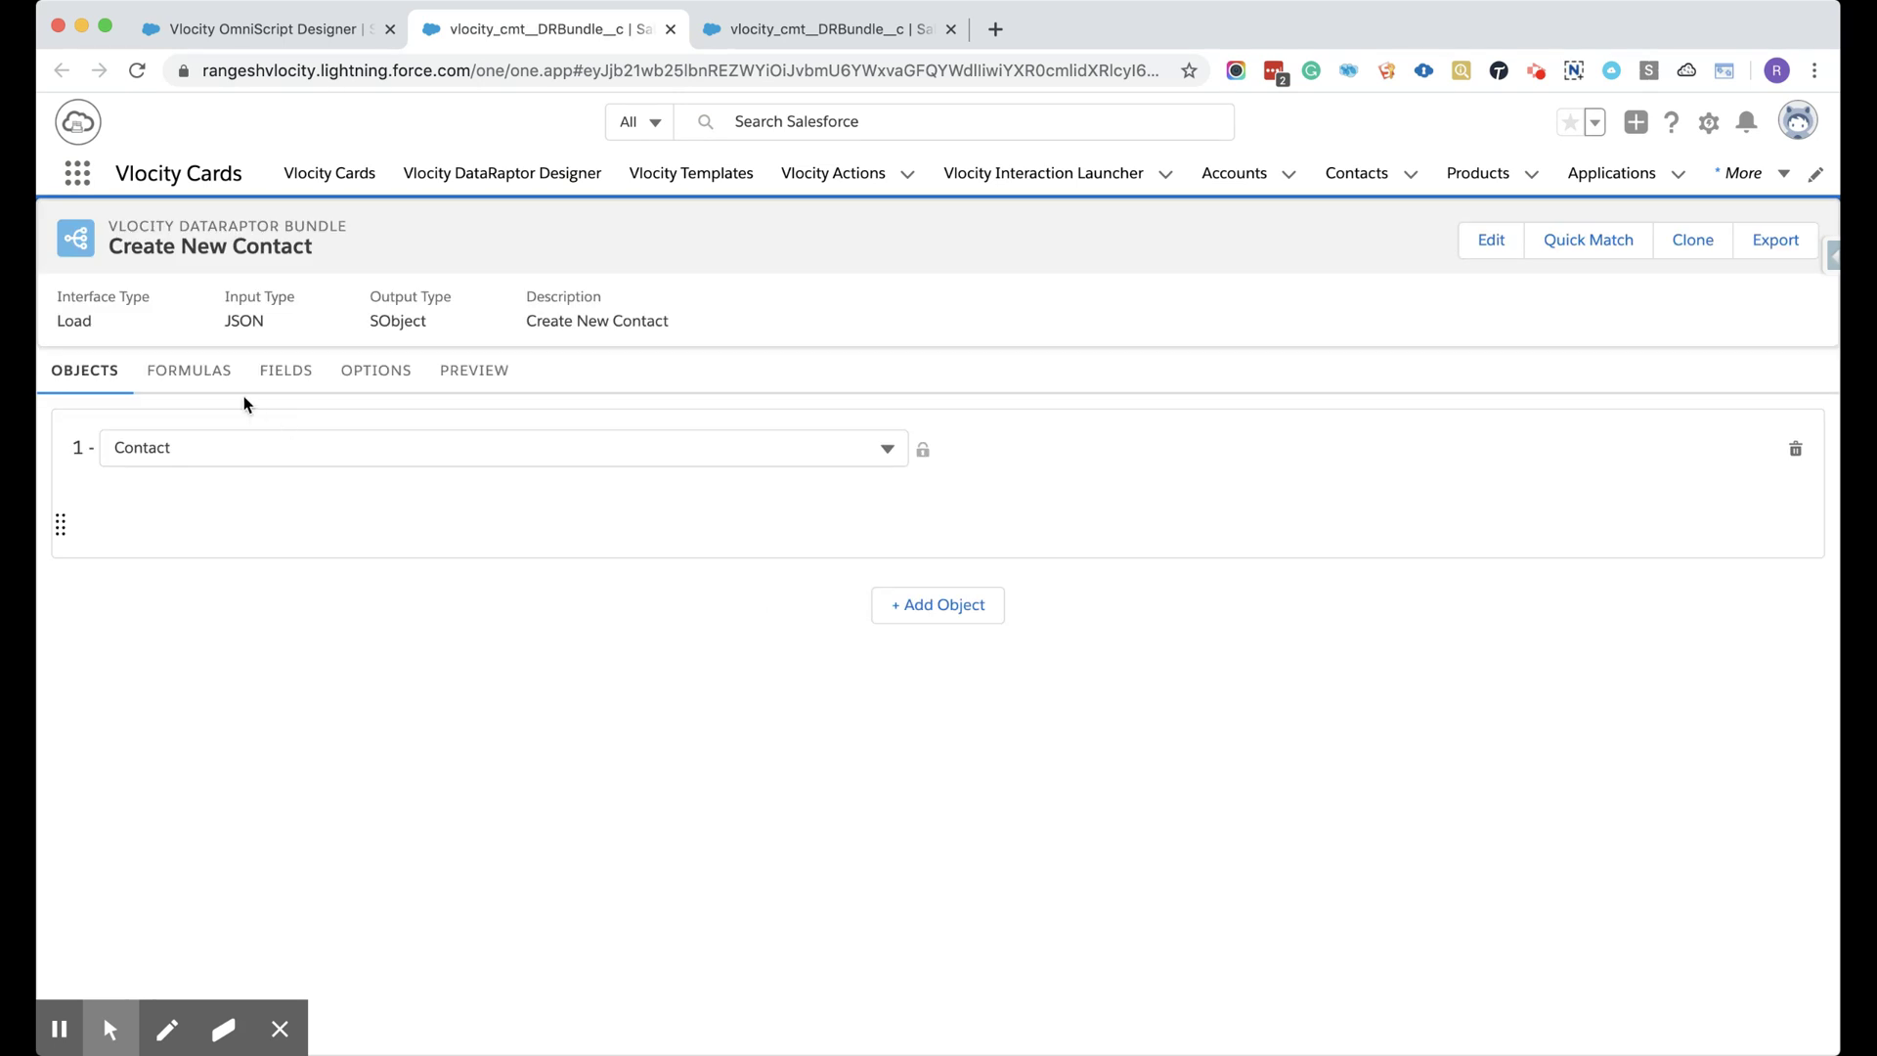
pyautogui.click(374, 377)
pyautogui.click(283, 371)
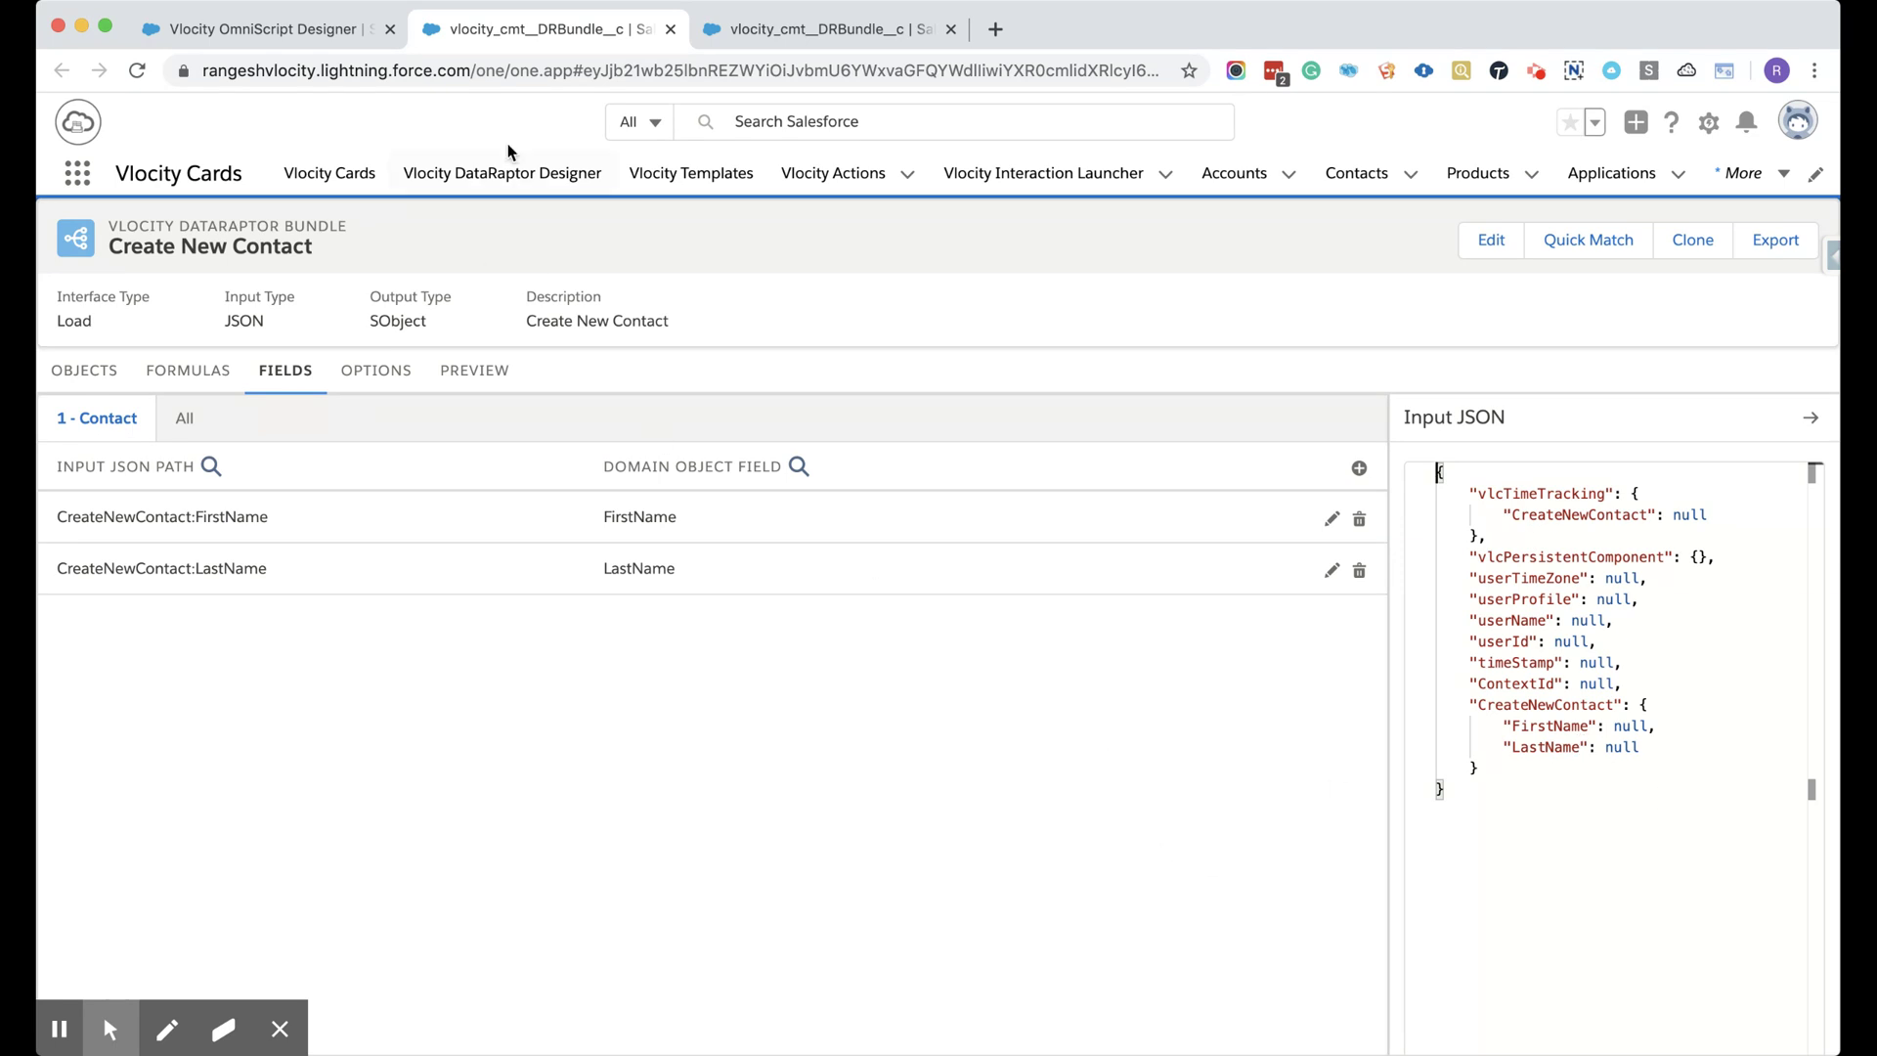
pyautogui.click(300, 29)
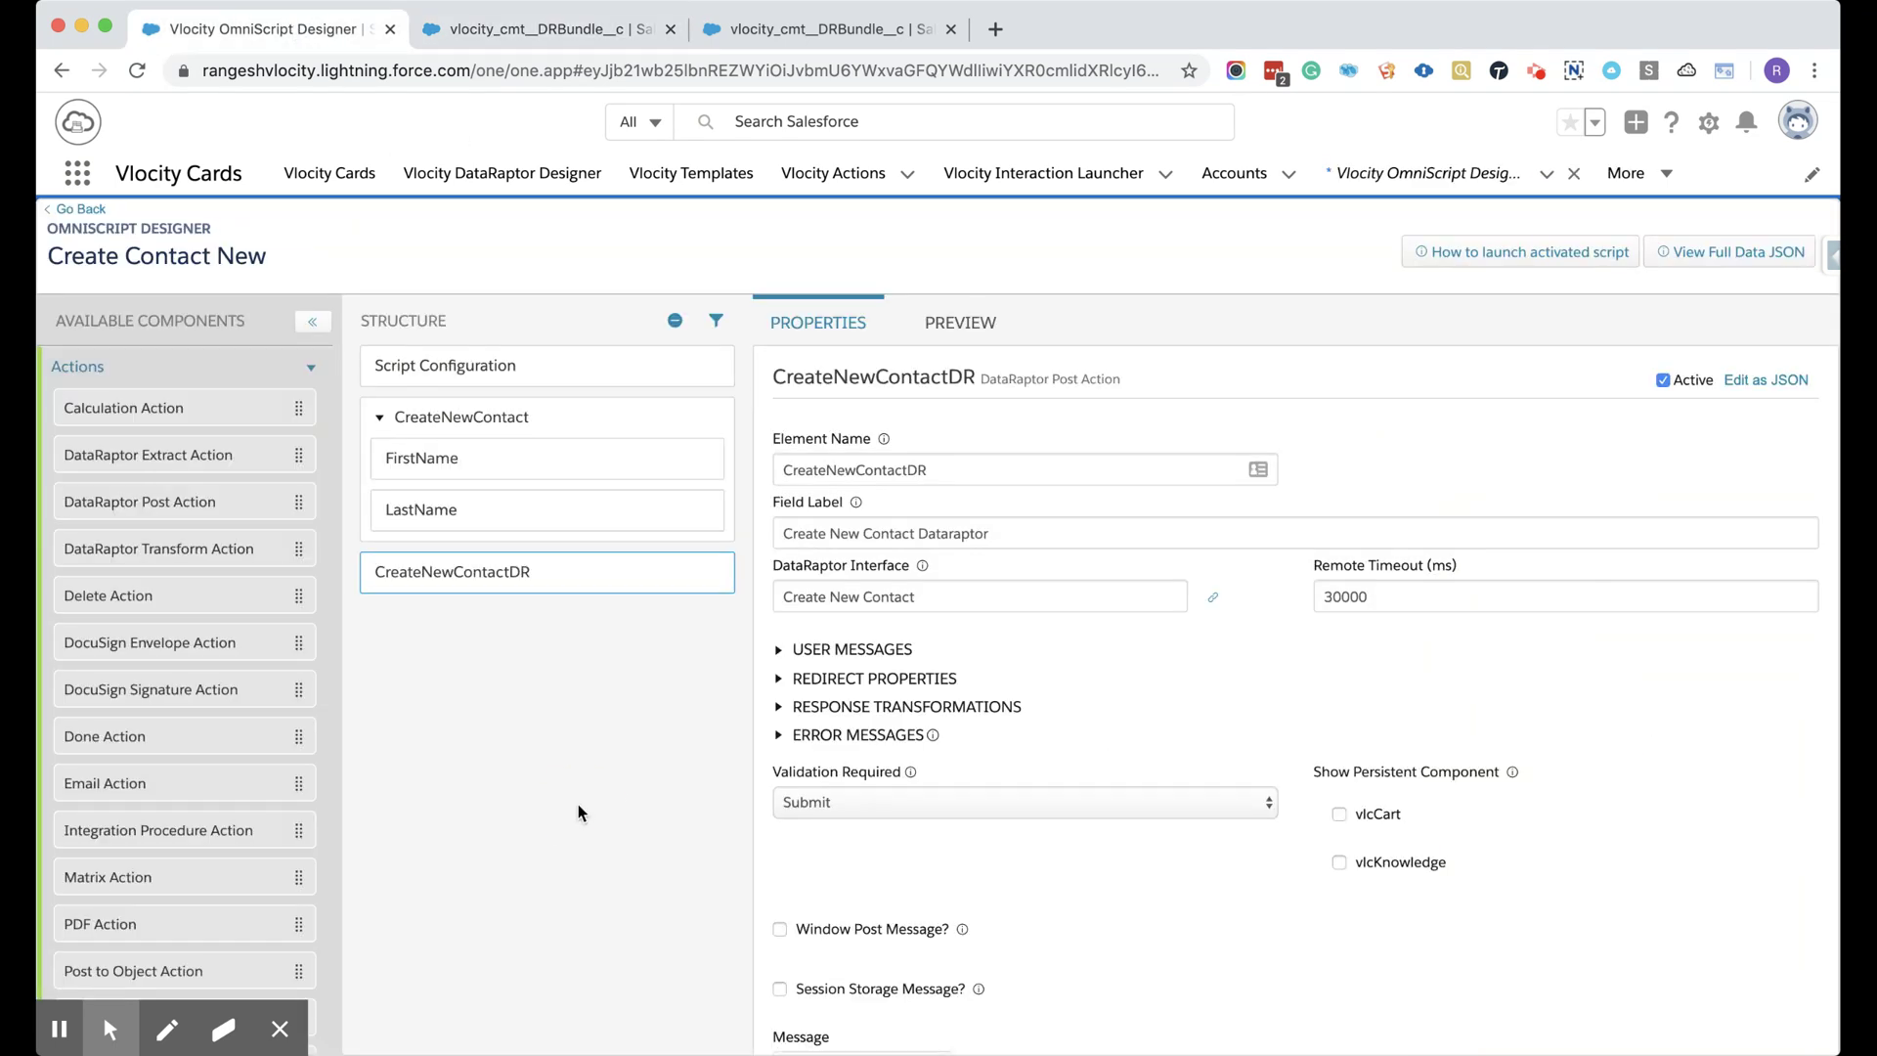
# Add a Delete Action below CreateNewContactDR in the OmniScript structure.
pyautogui.scroll(-9, 250, 783)
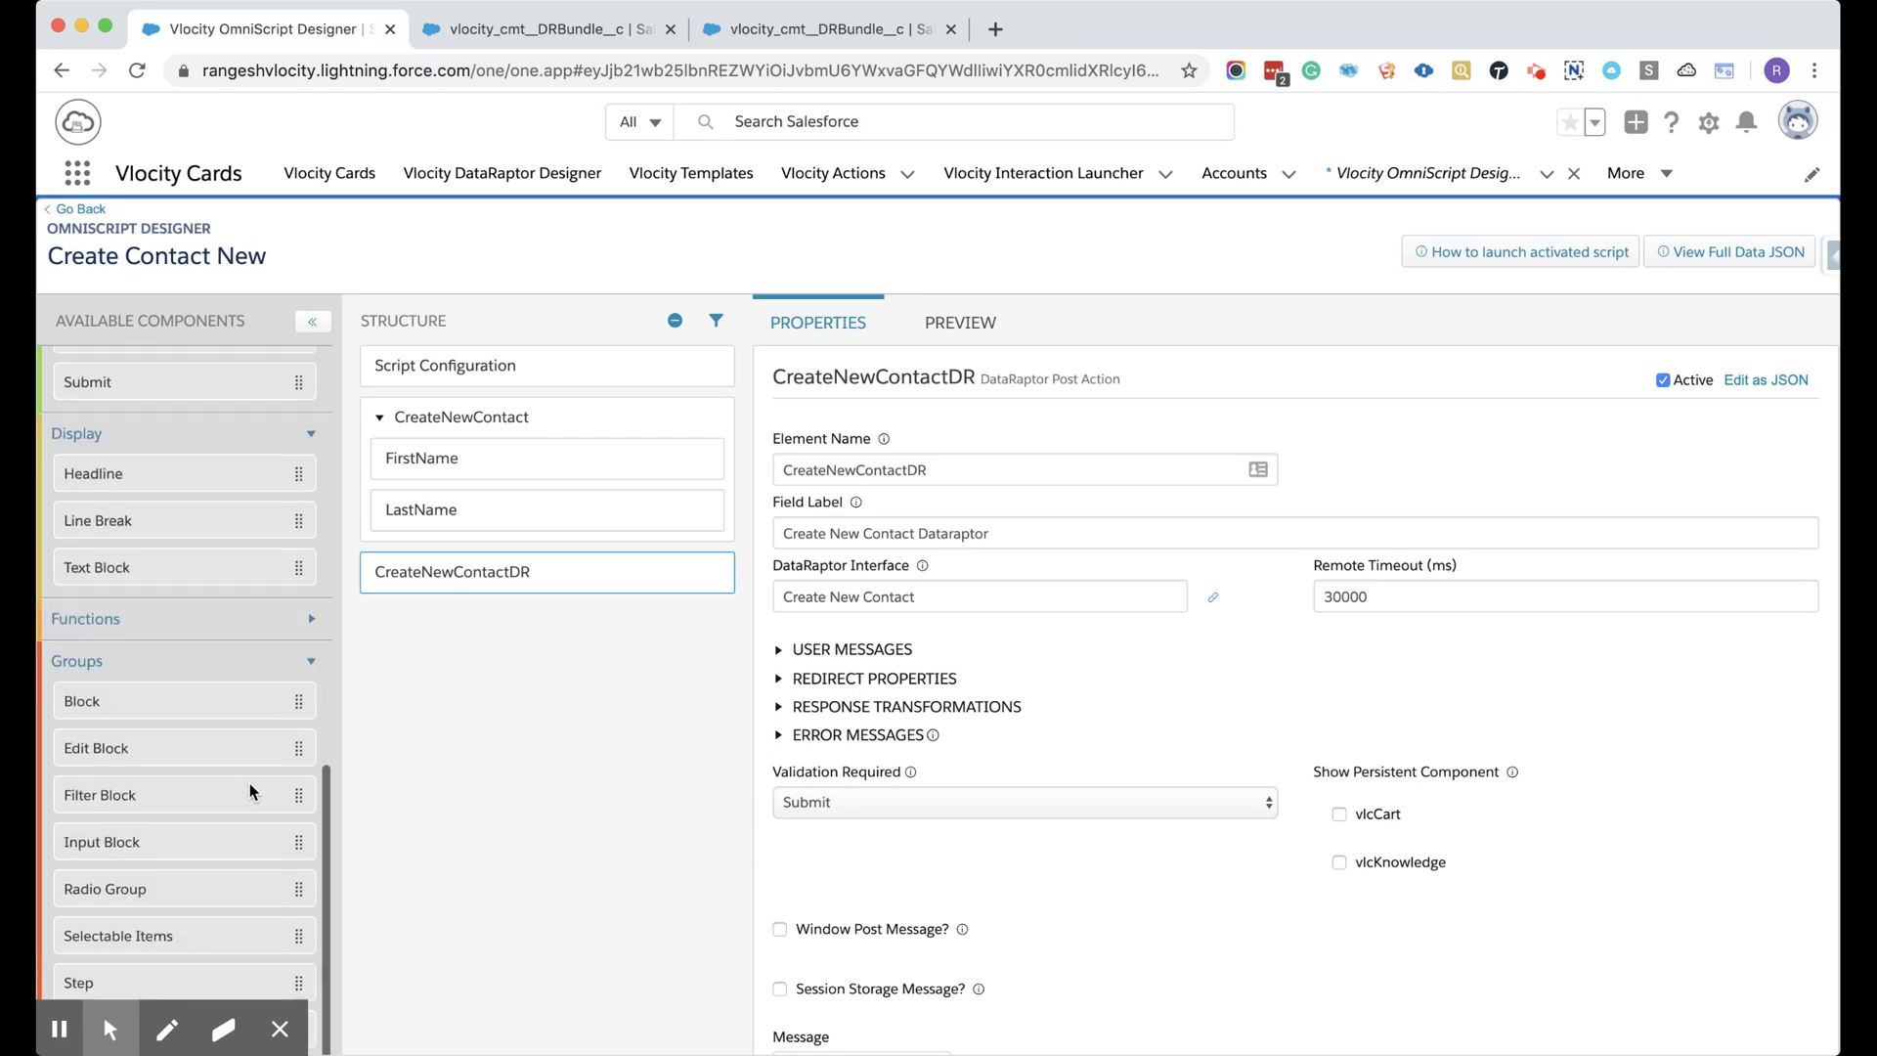
pyautogui.scroll(10, 249, 783)
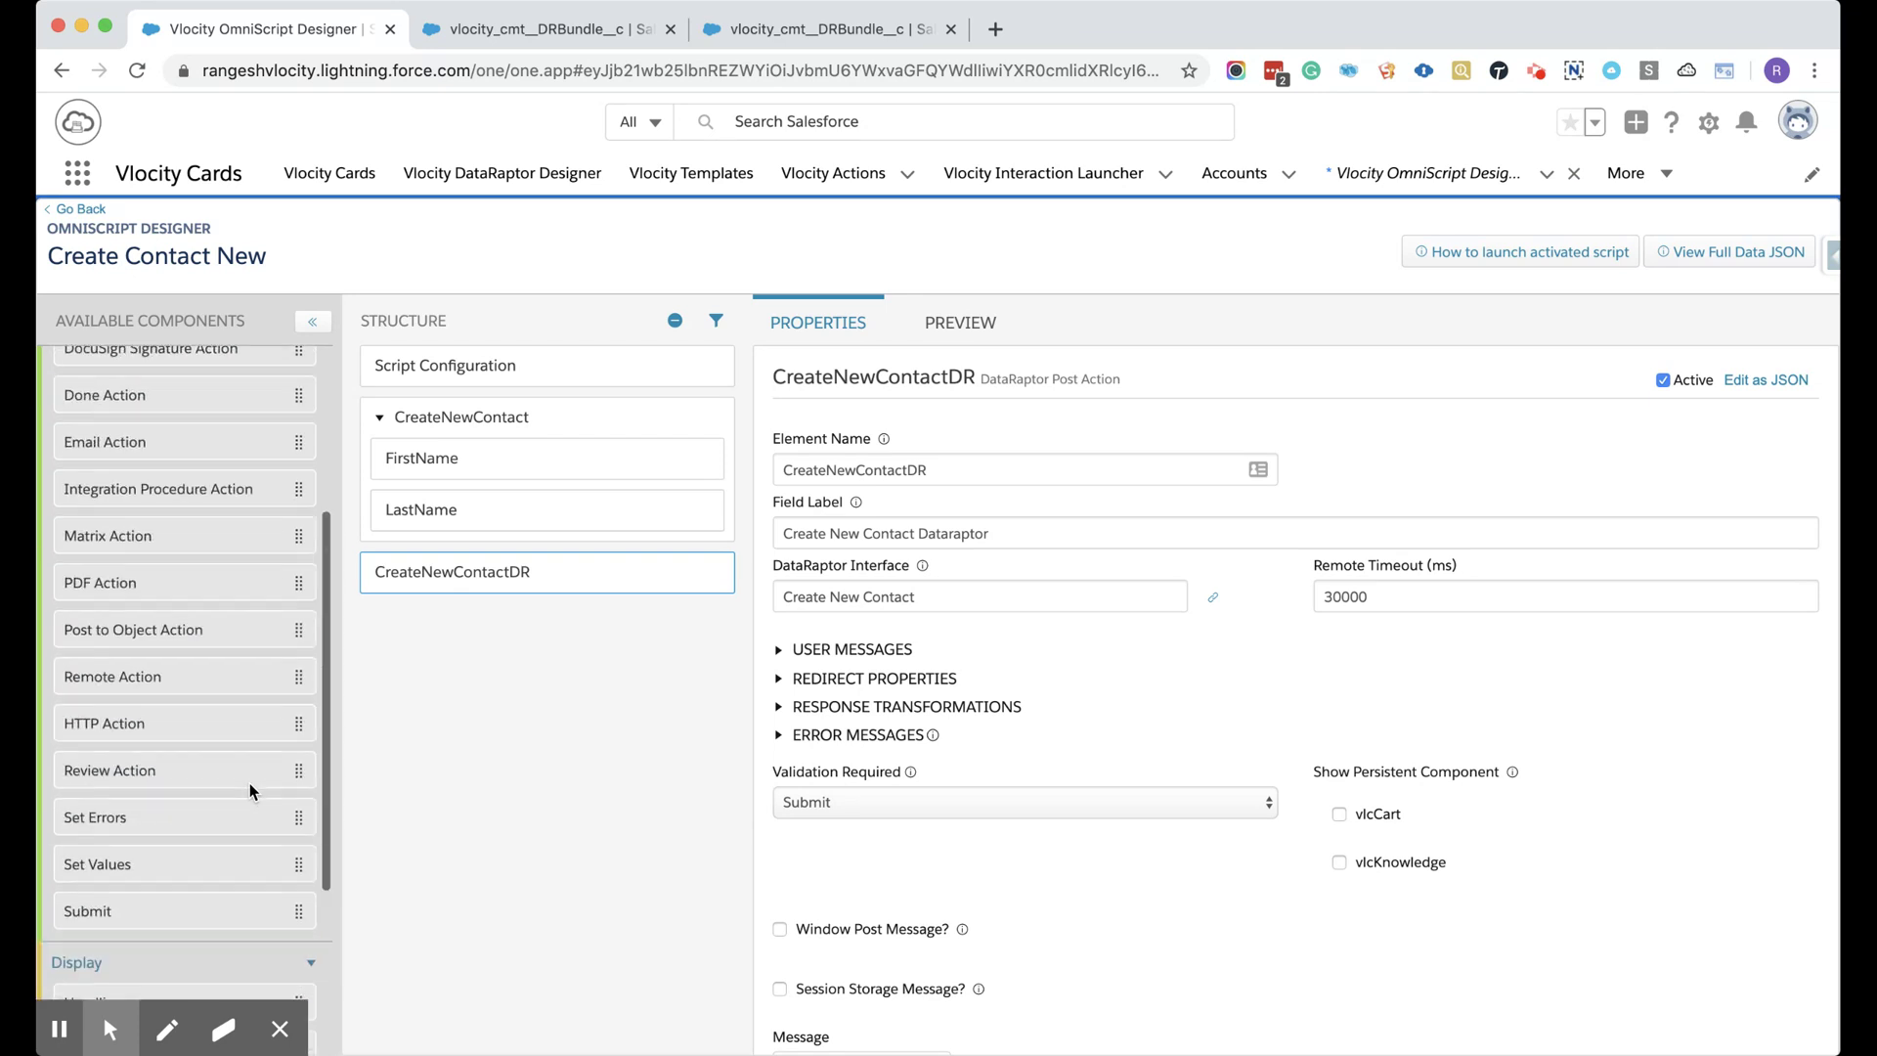
pyautogui.scroll(-3, 249, 783)
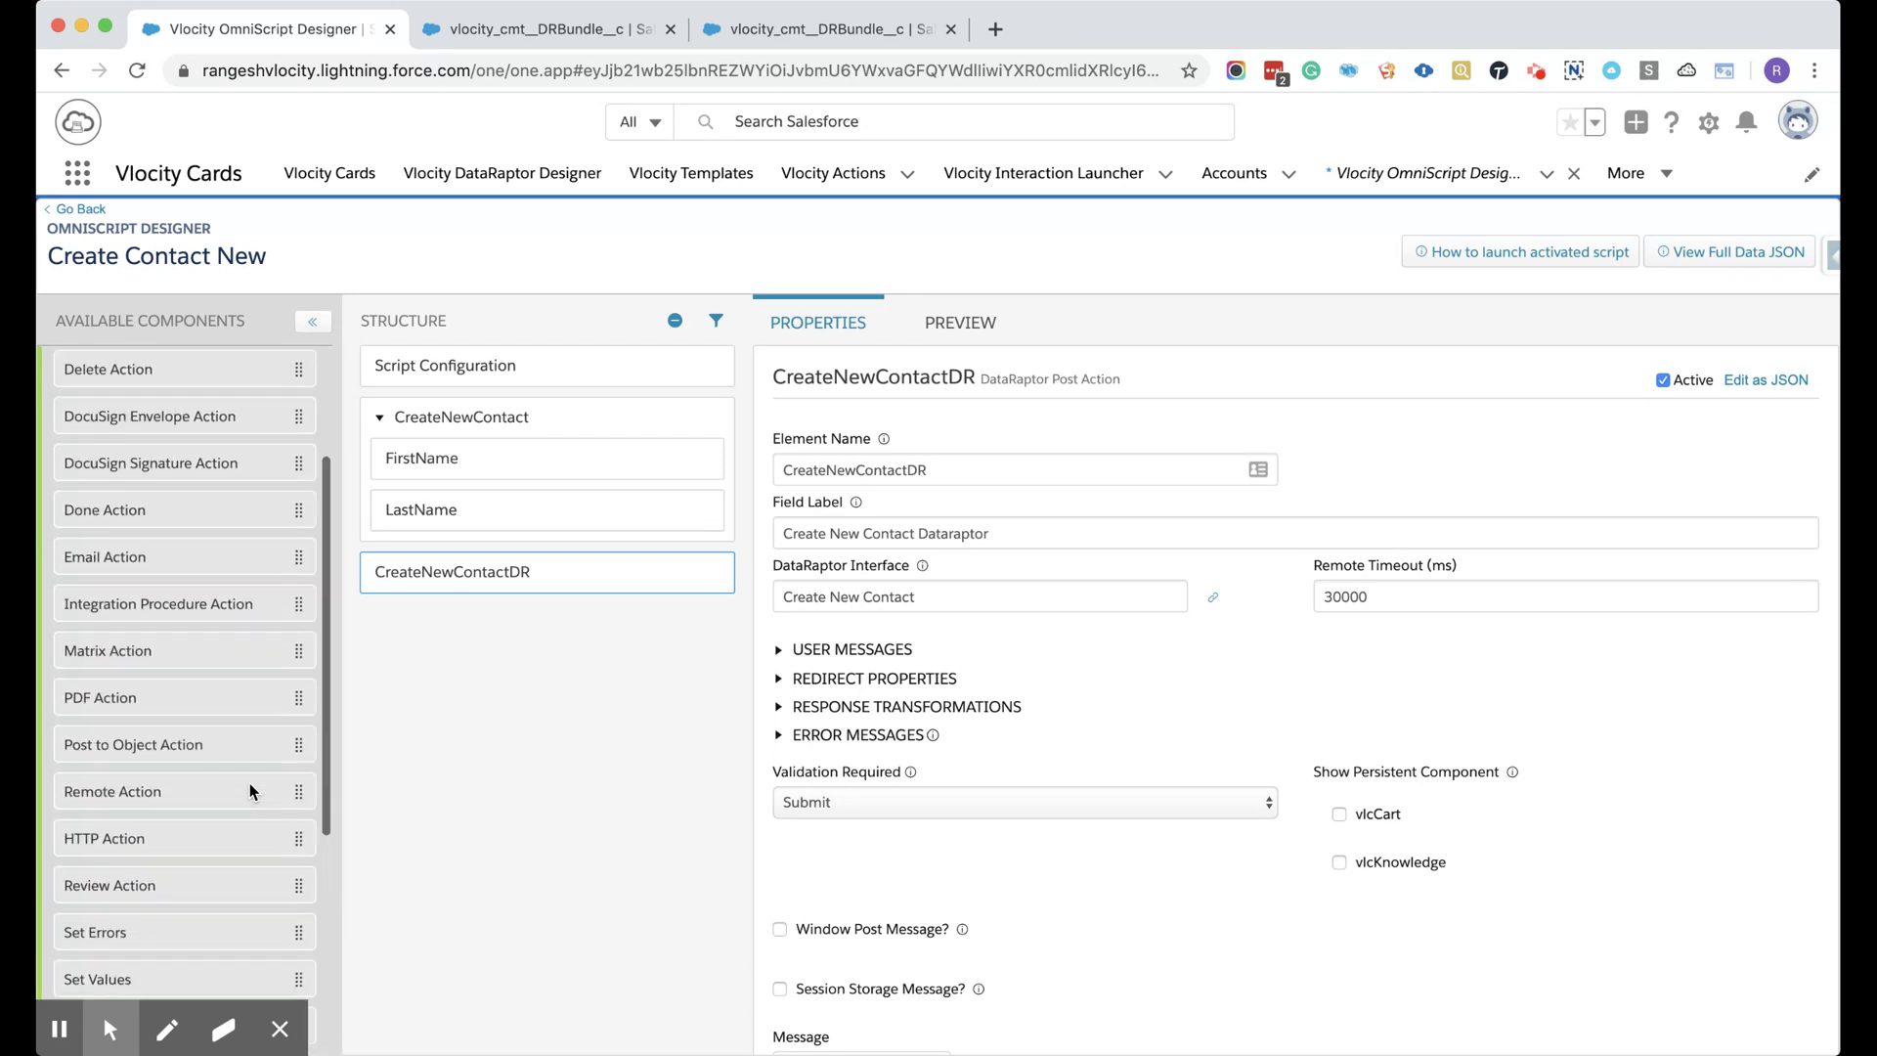
pyautogui.scroll(2, 249, 783)
pyautogui.moveTo(298, 549); pyautogui.dragTo(620, 647)
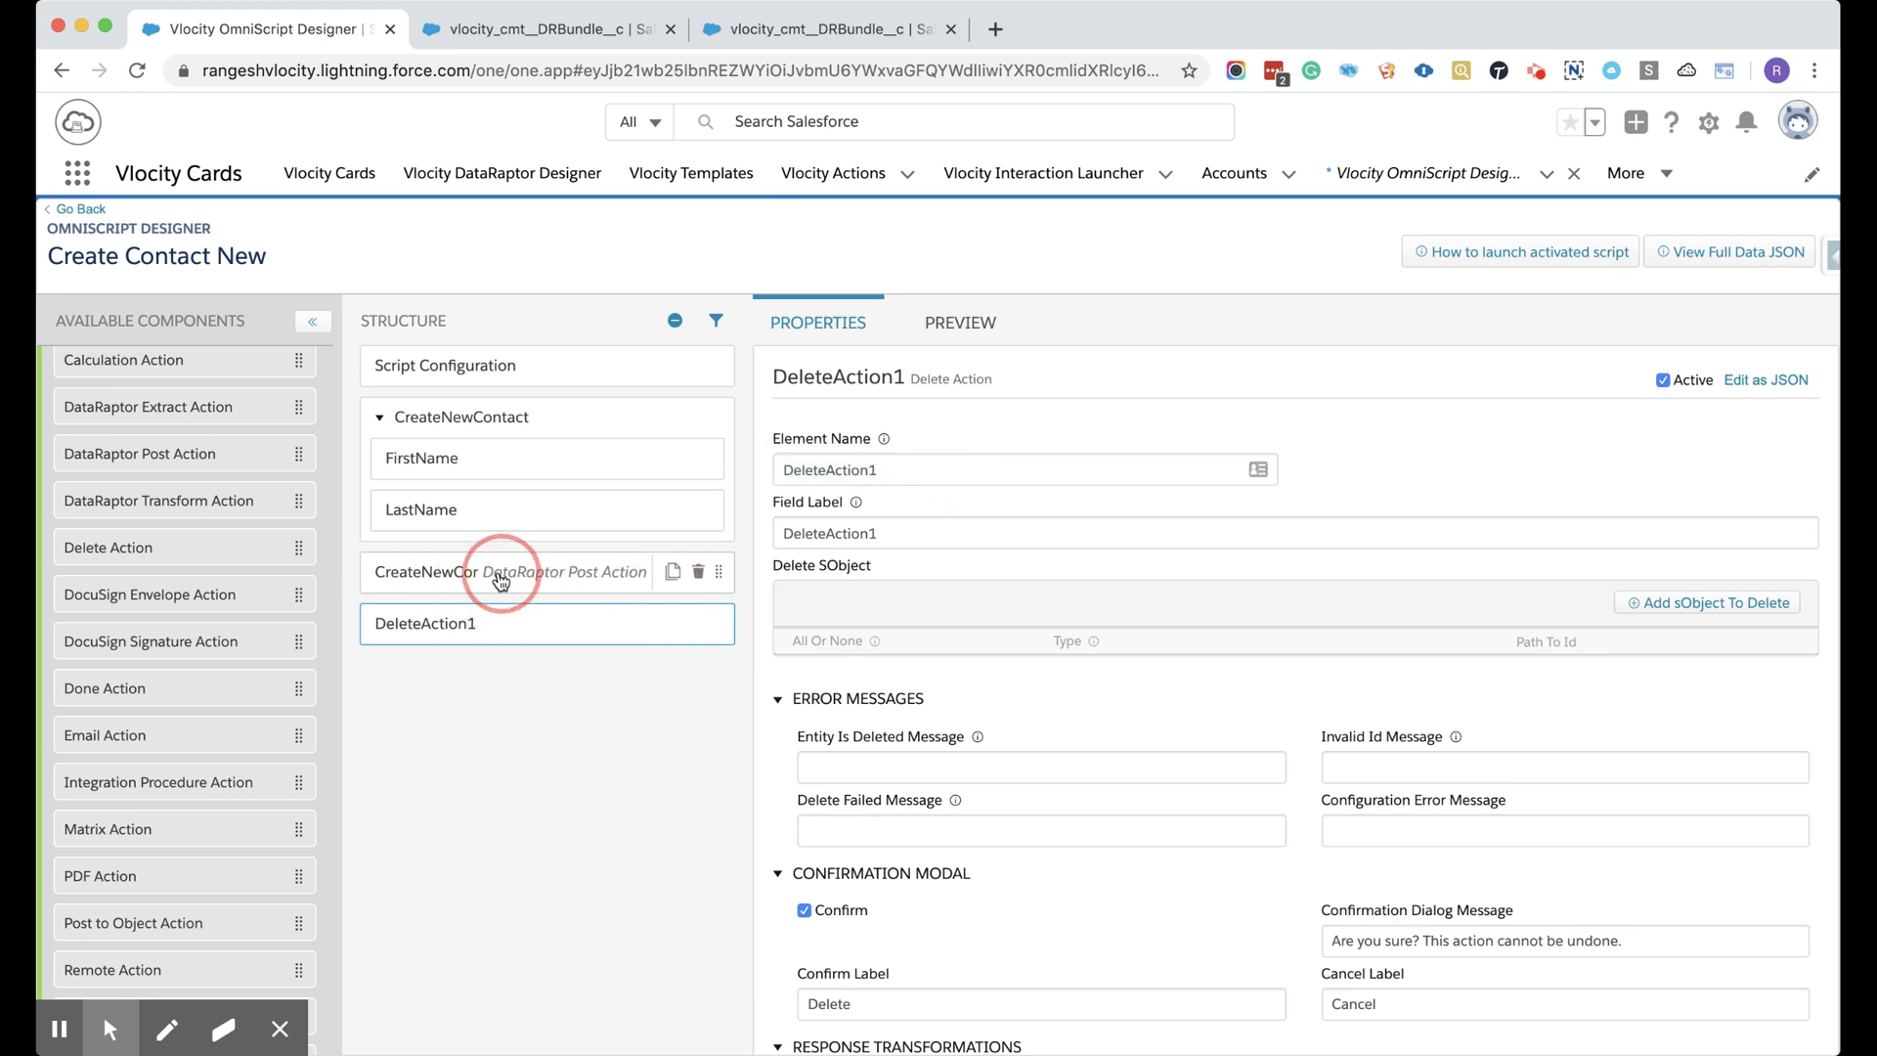
# Set both the element name and the field label of the new Delete Action to Done.
pyautogui.doubleClick(888, 469)
pyautogui.write('Done')
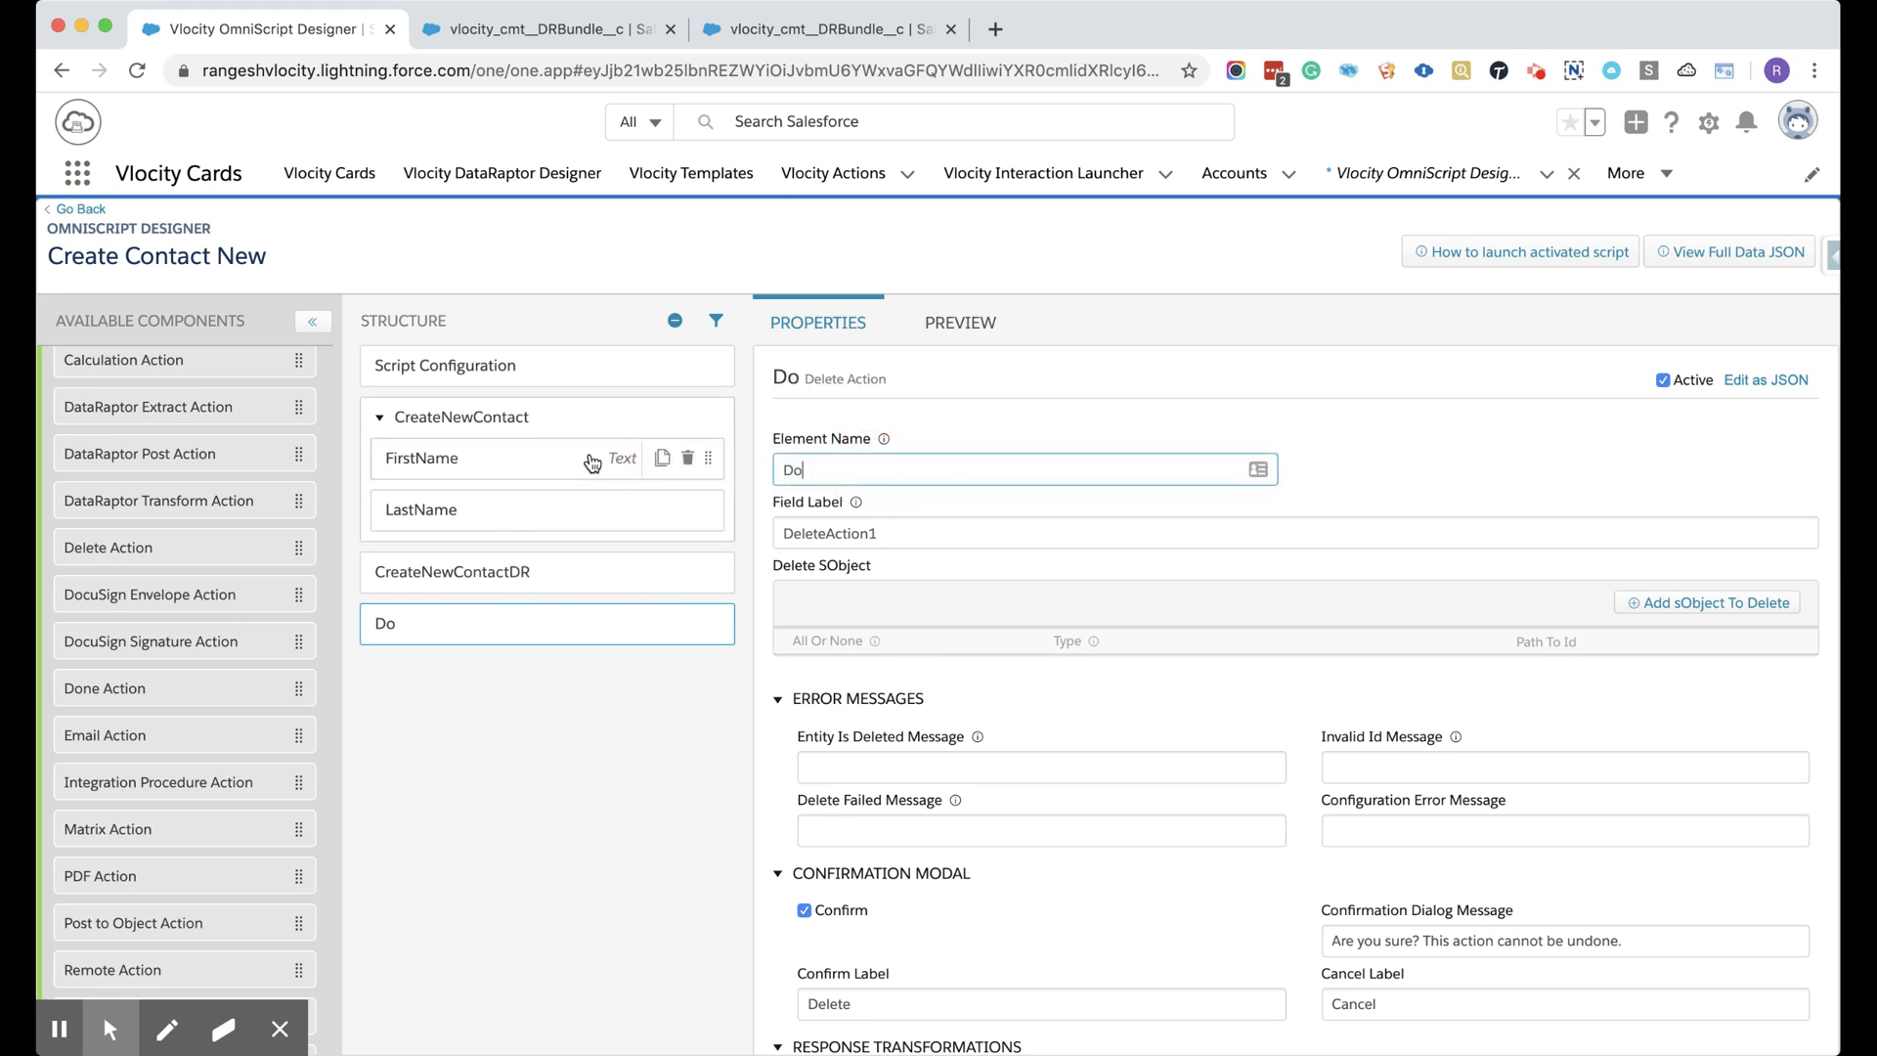
pyautogui.doubleClick(976, 532)
pyautogui.write('Done')
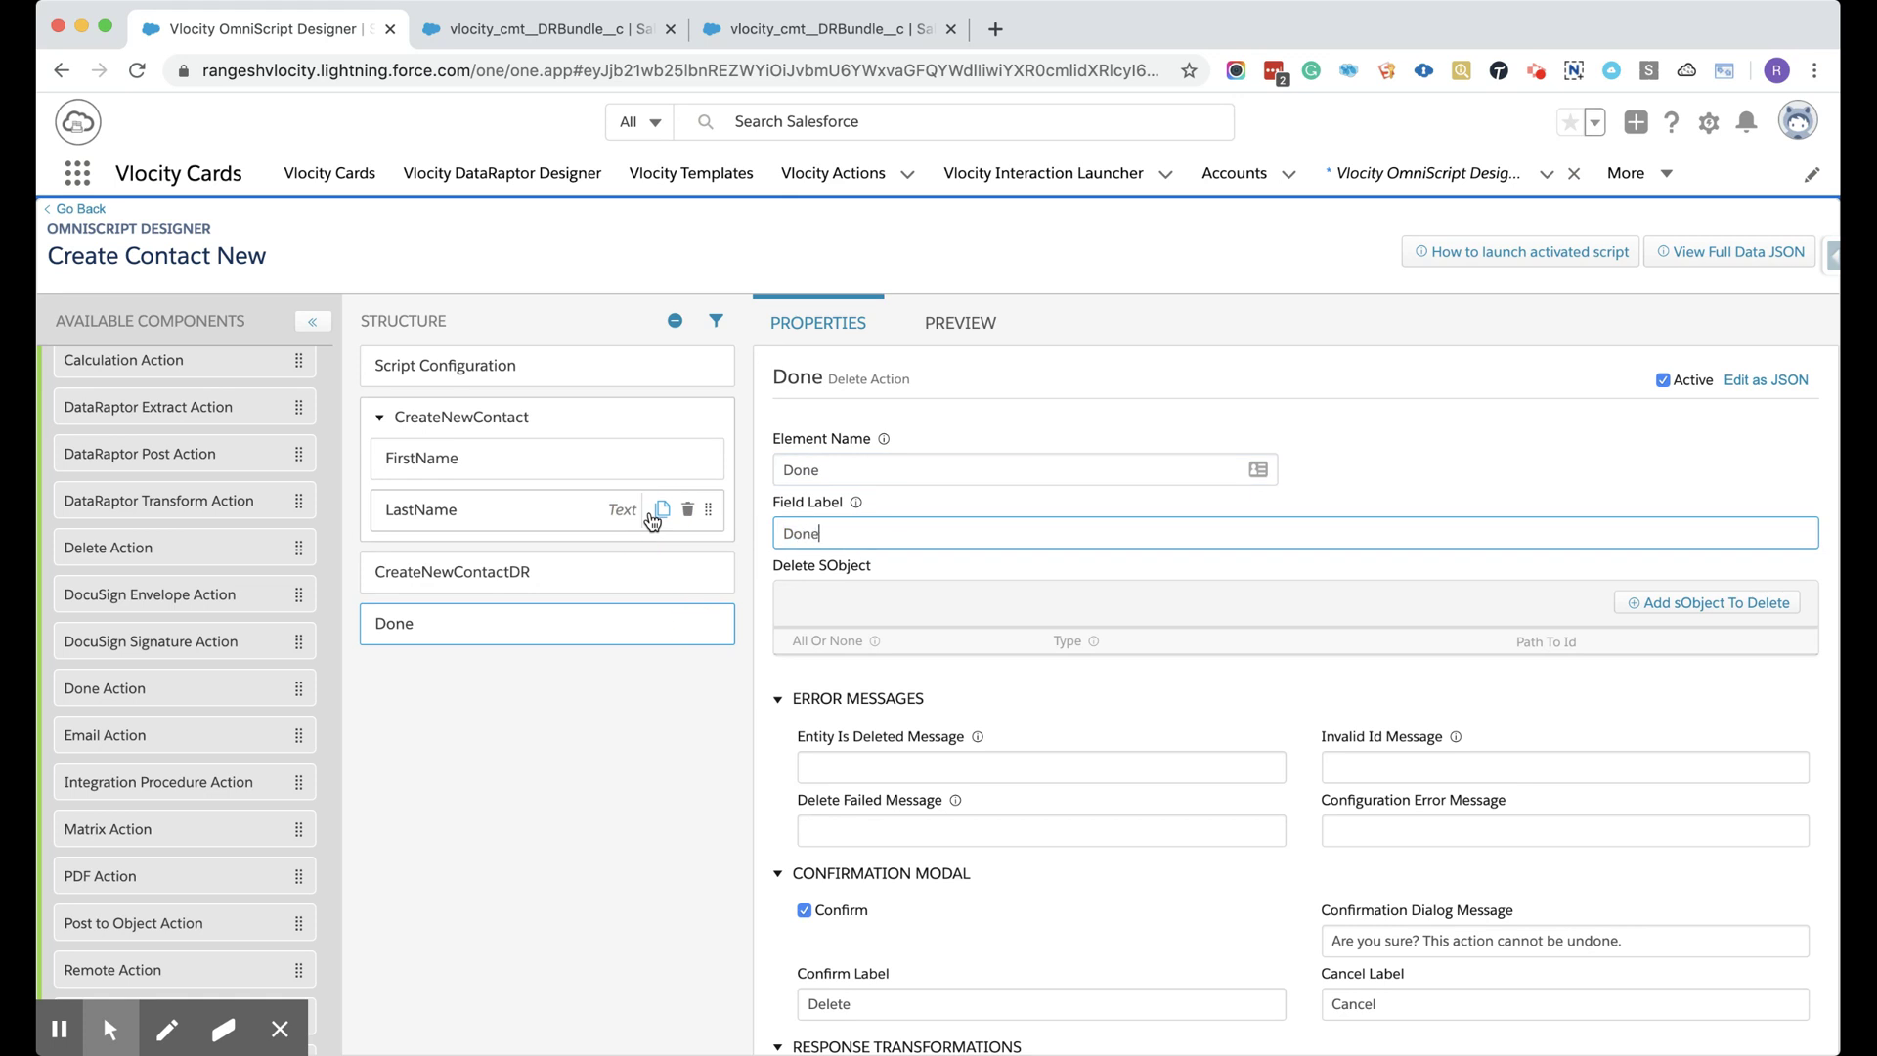
pyautogui.click(682, 709)
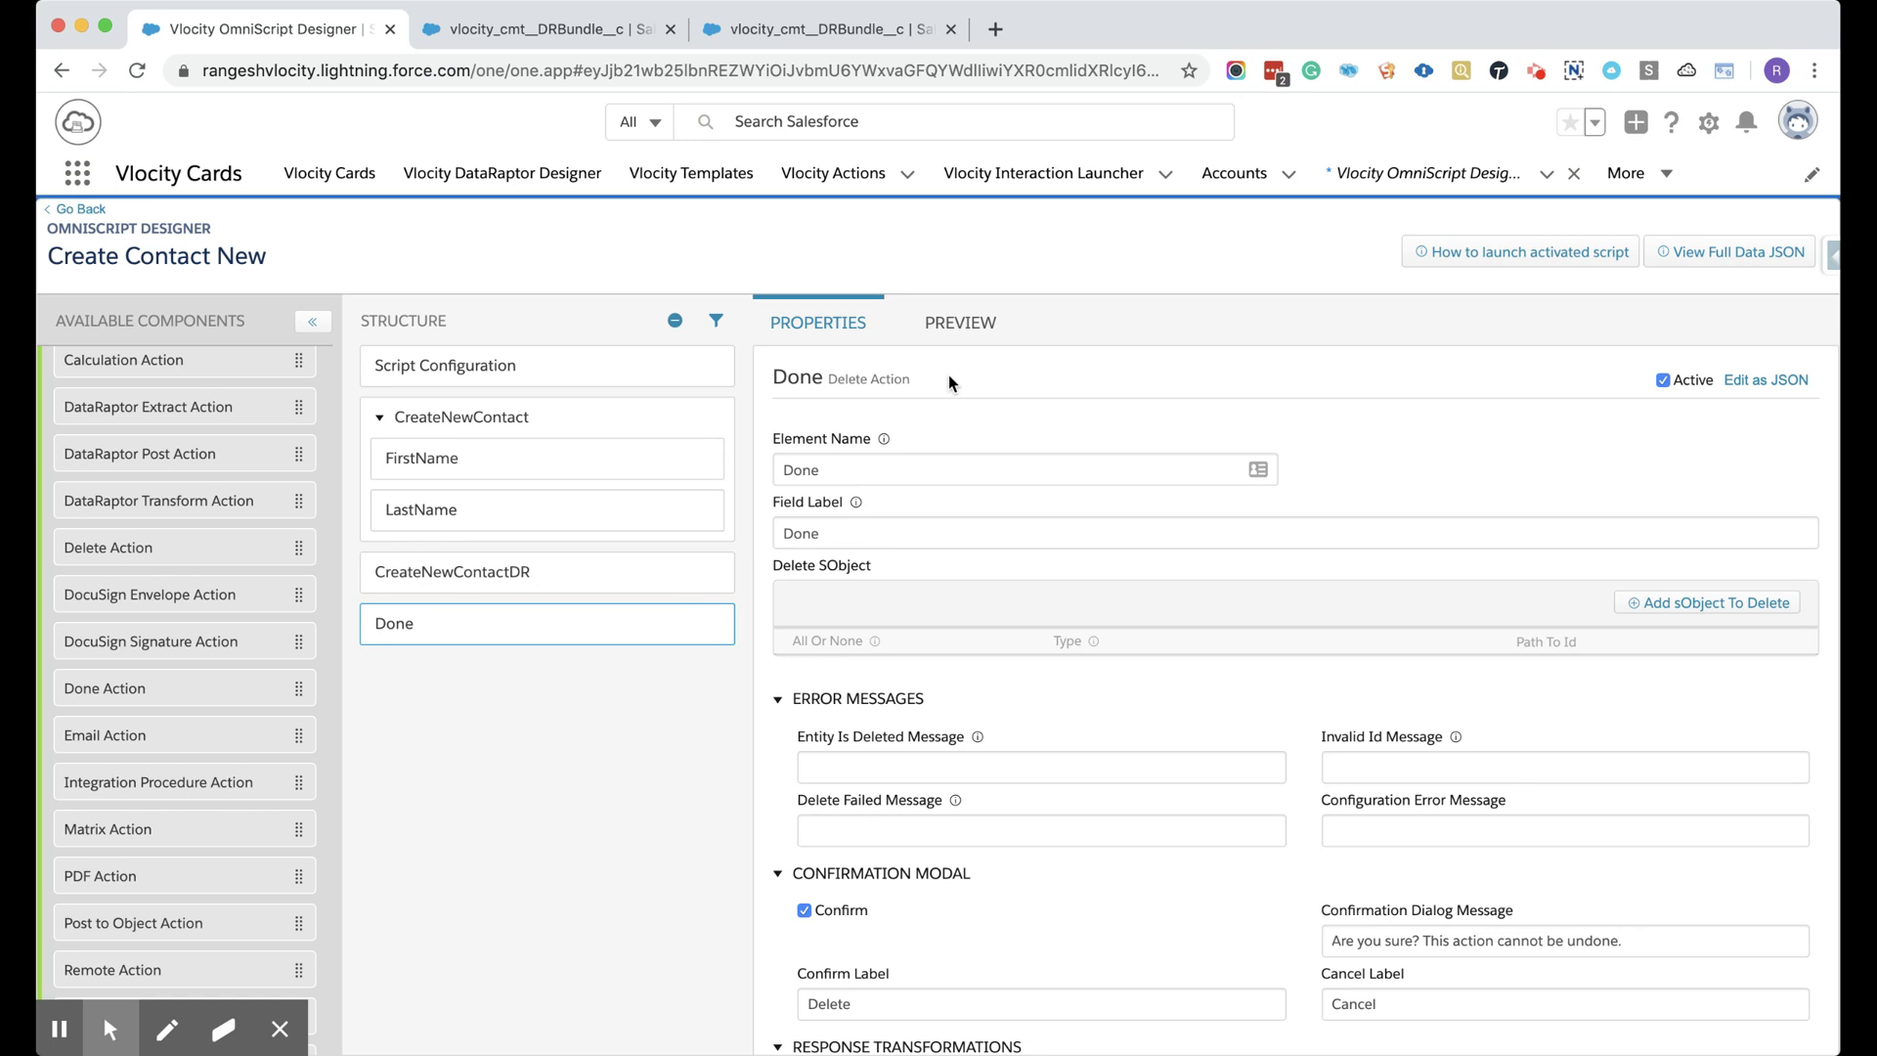
# Preview the OmniScript, fill in the contact's test first name and last name, and proceed past the Create New Contact step.
pyautogui.click(984, 335)
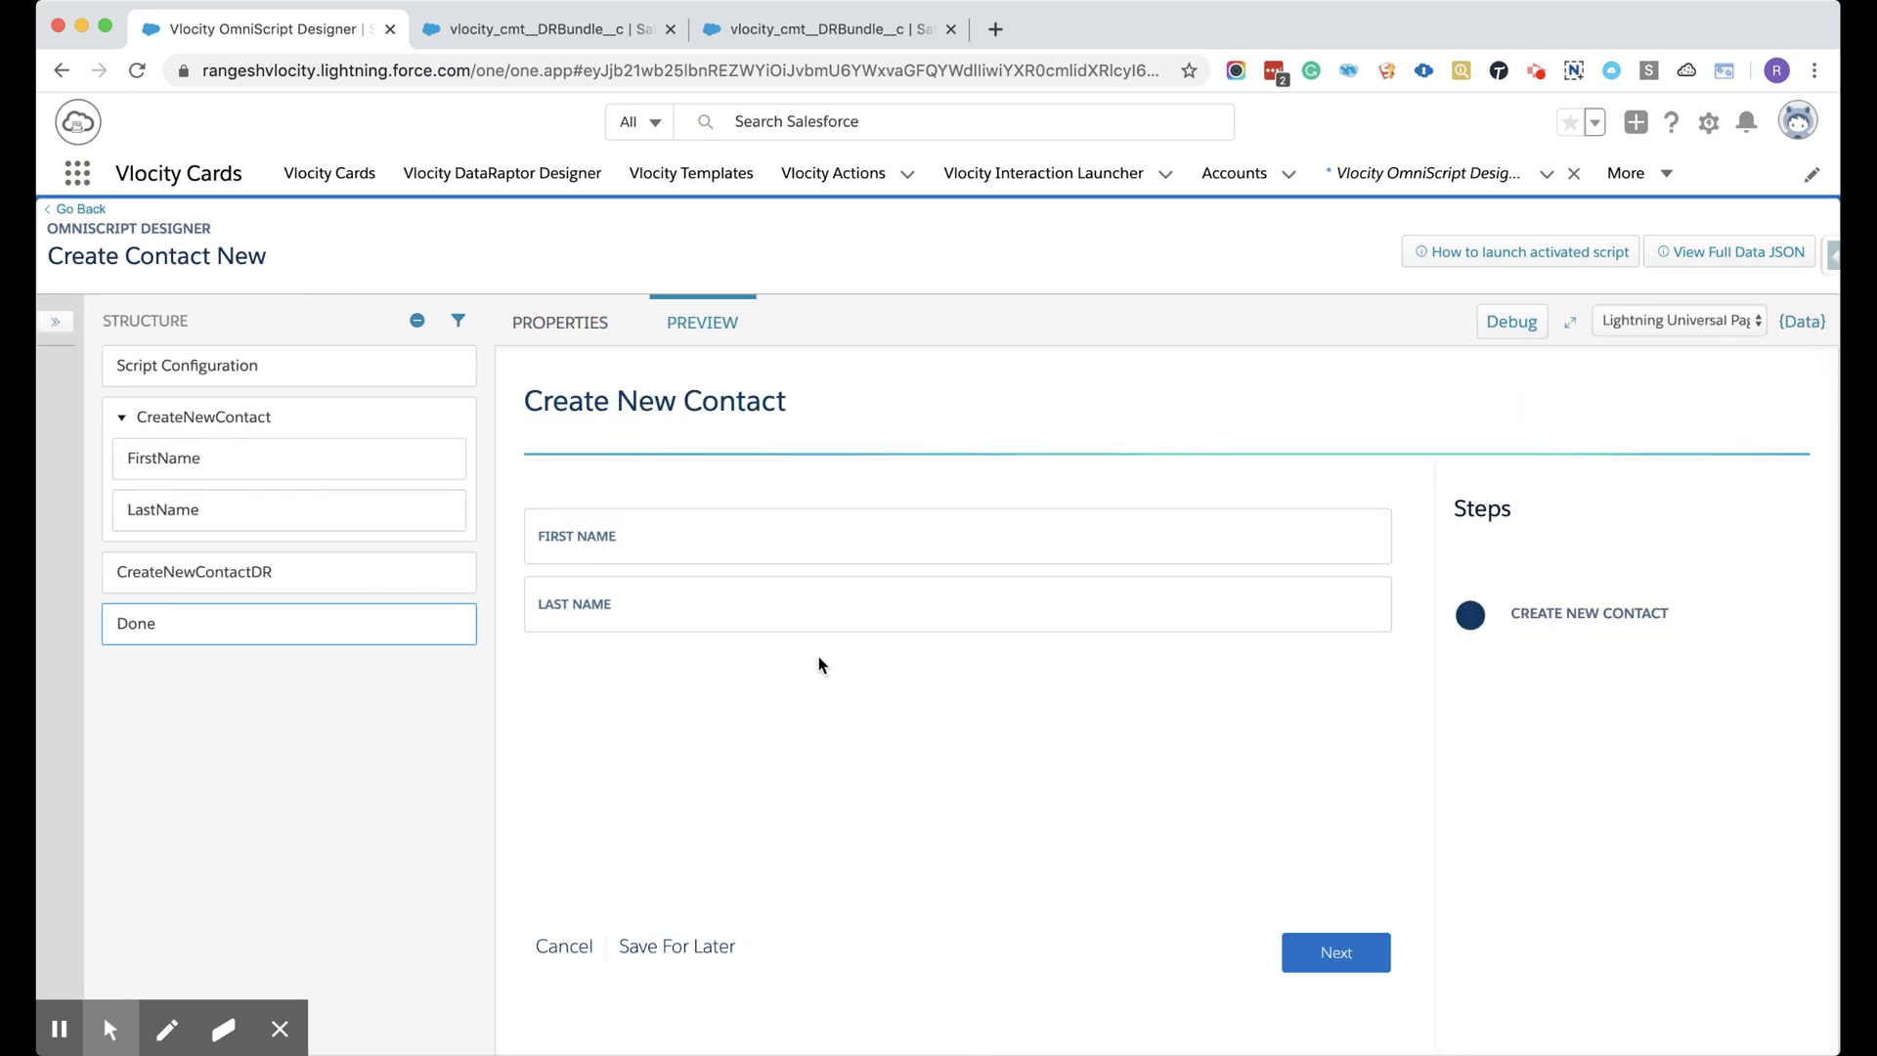
pyautogui.click(676, 549)
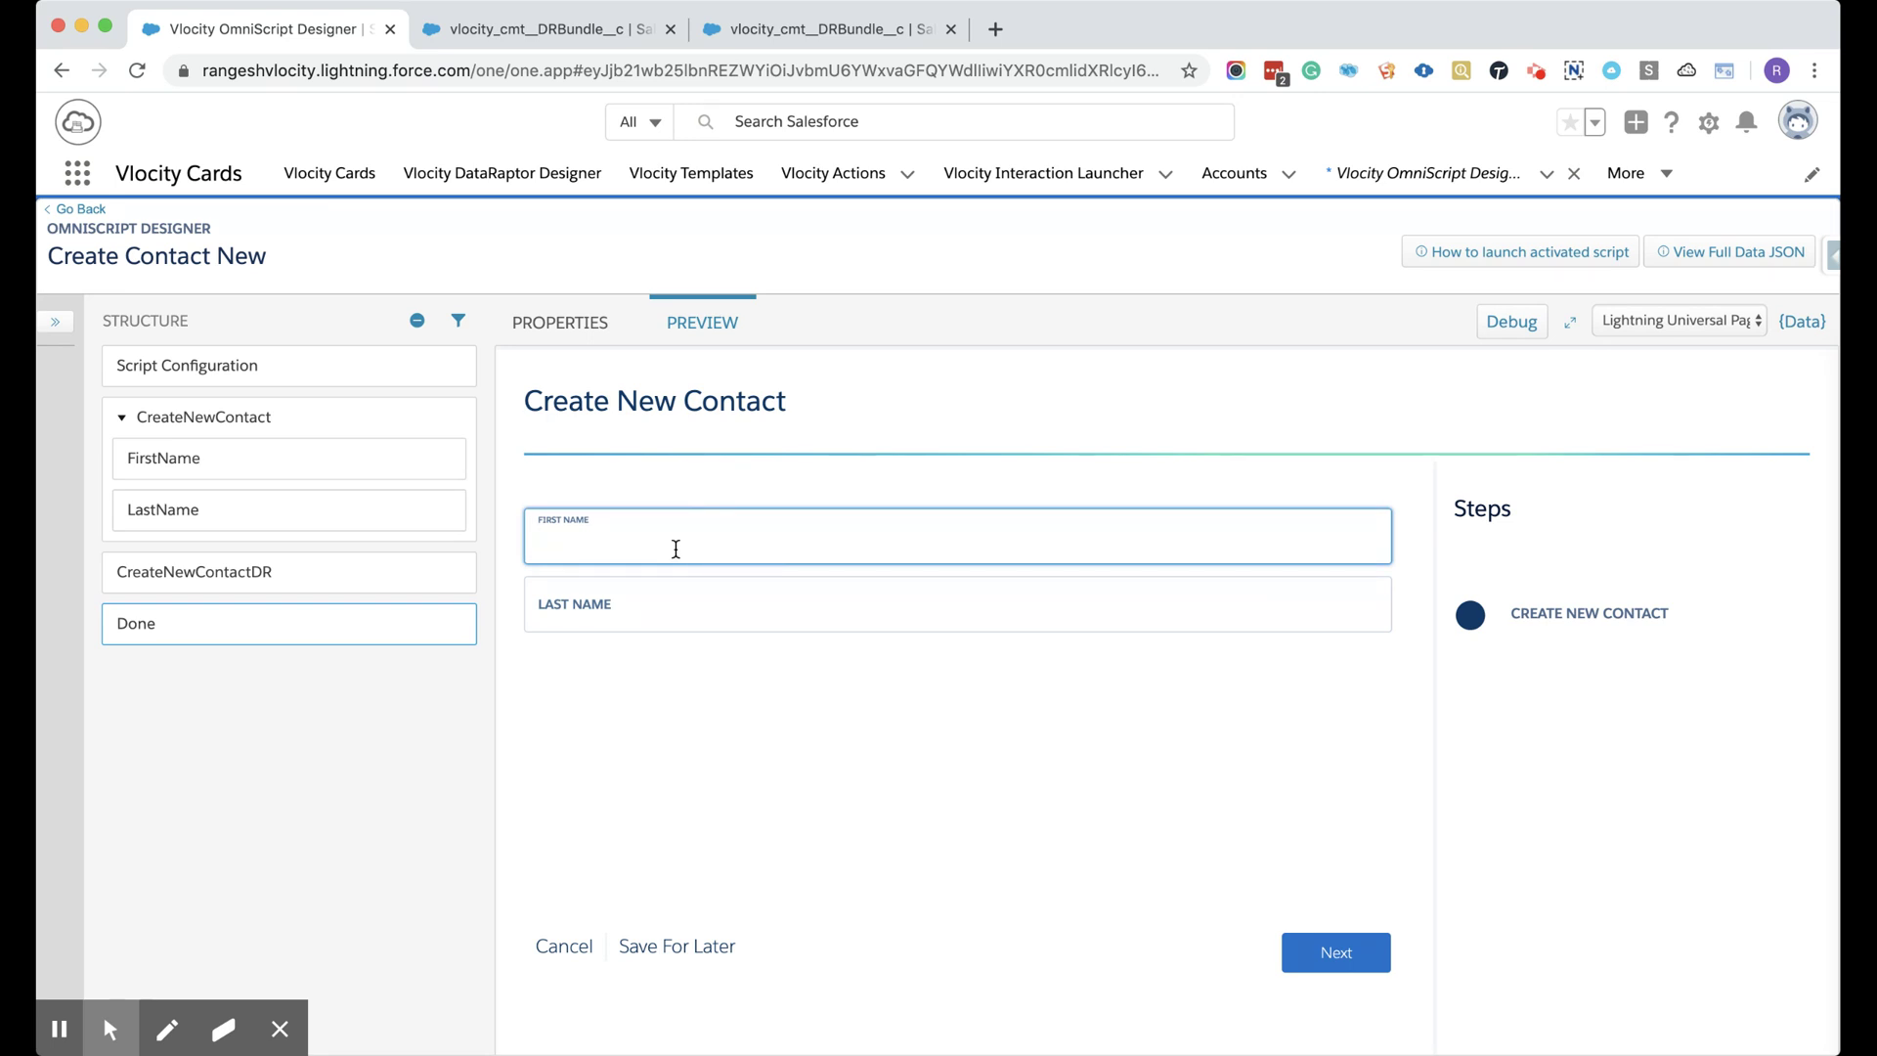
pyautogui.write('Rangesh after omni')
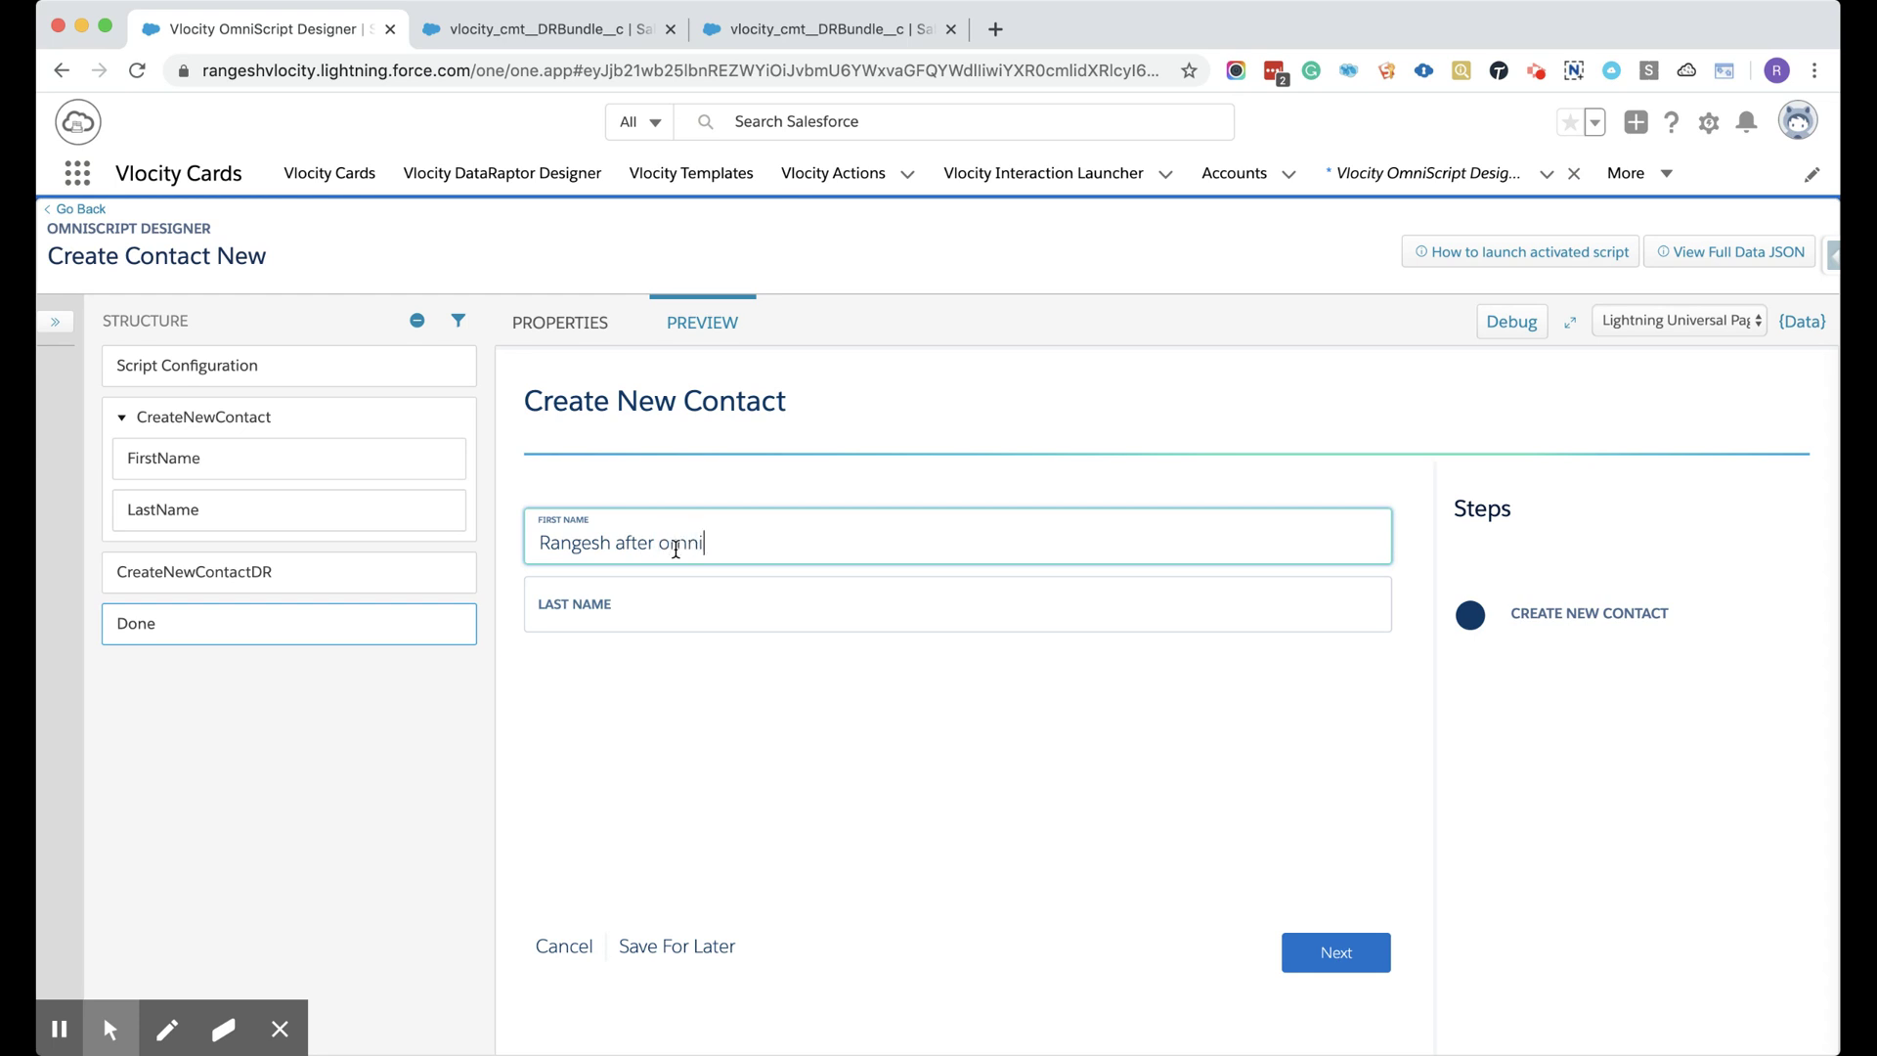
pyautogui.write('scrip config')
pyautogui.press('Tab')
pyautogui.write('Rangesh')
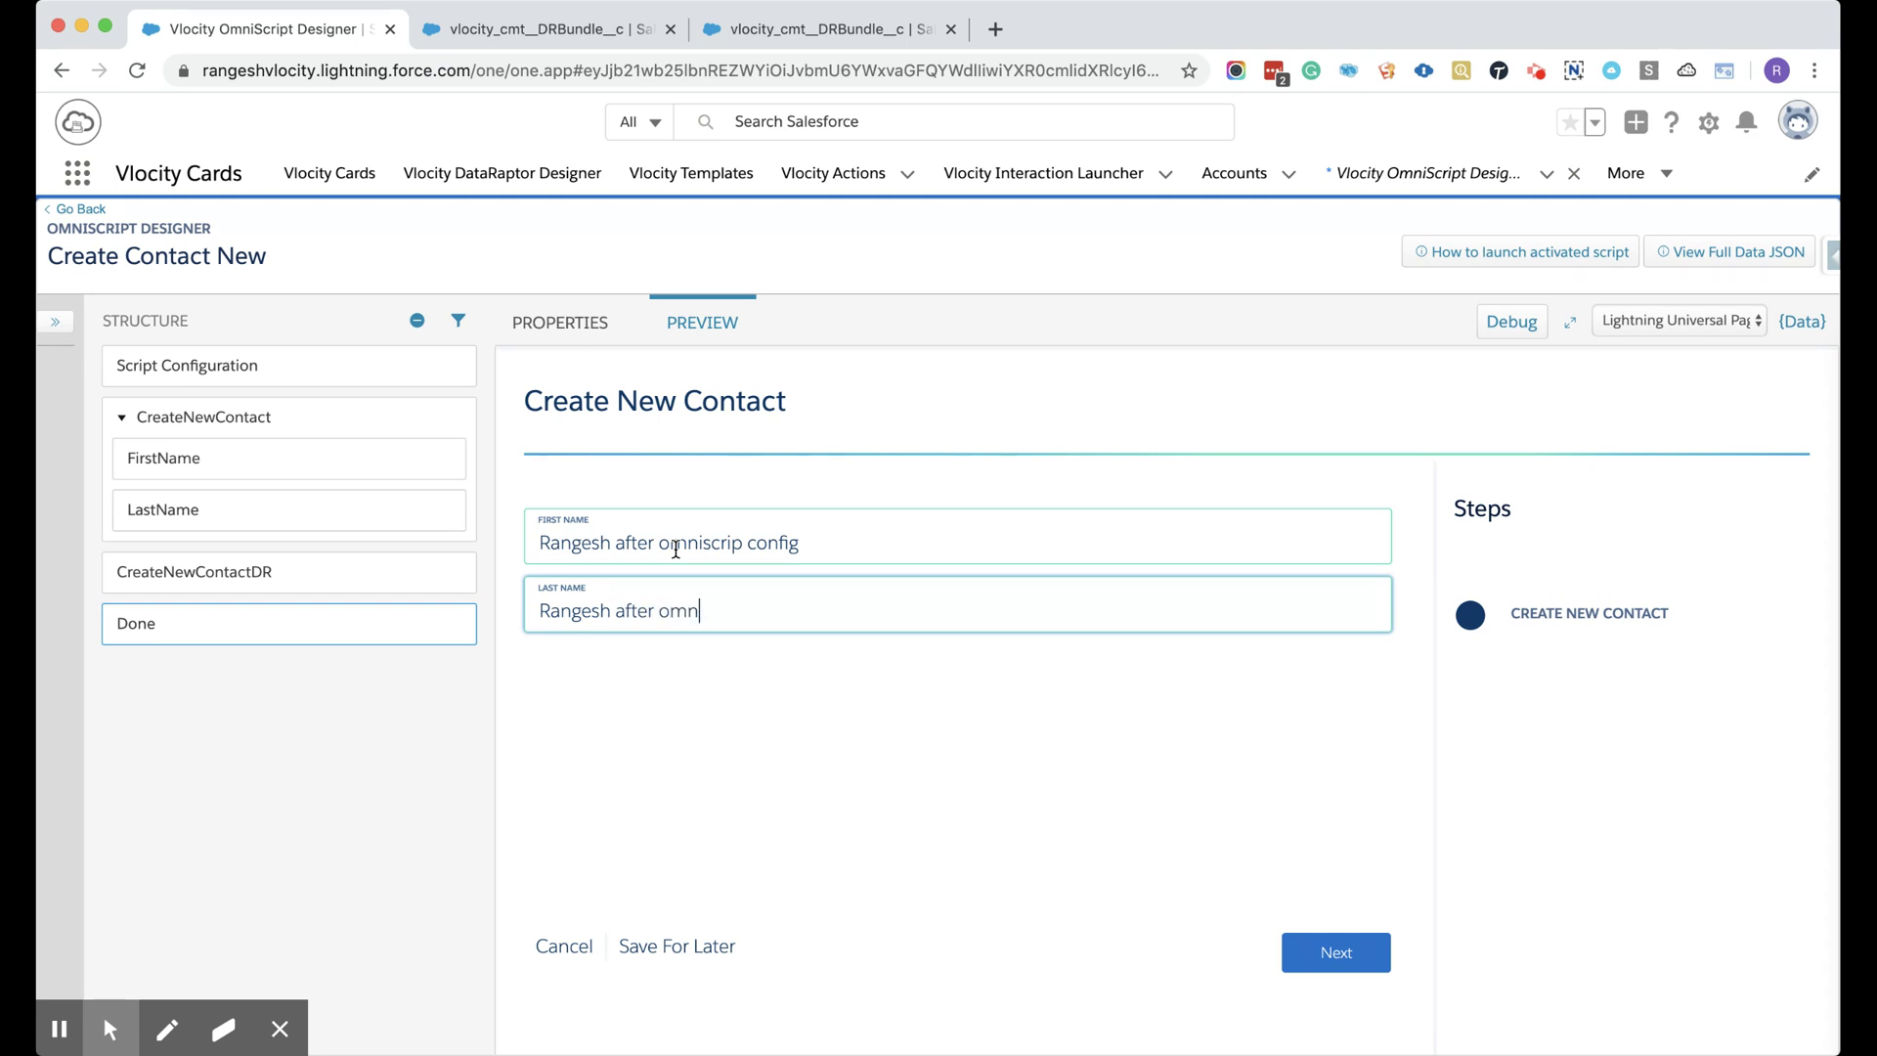
pyautogui.write(' after omniscript config')
pyautogui.click(1335, 952)
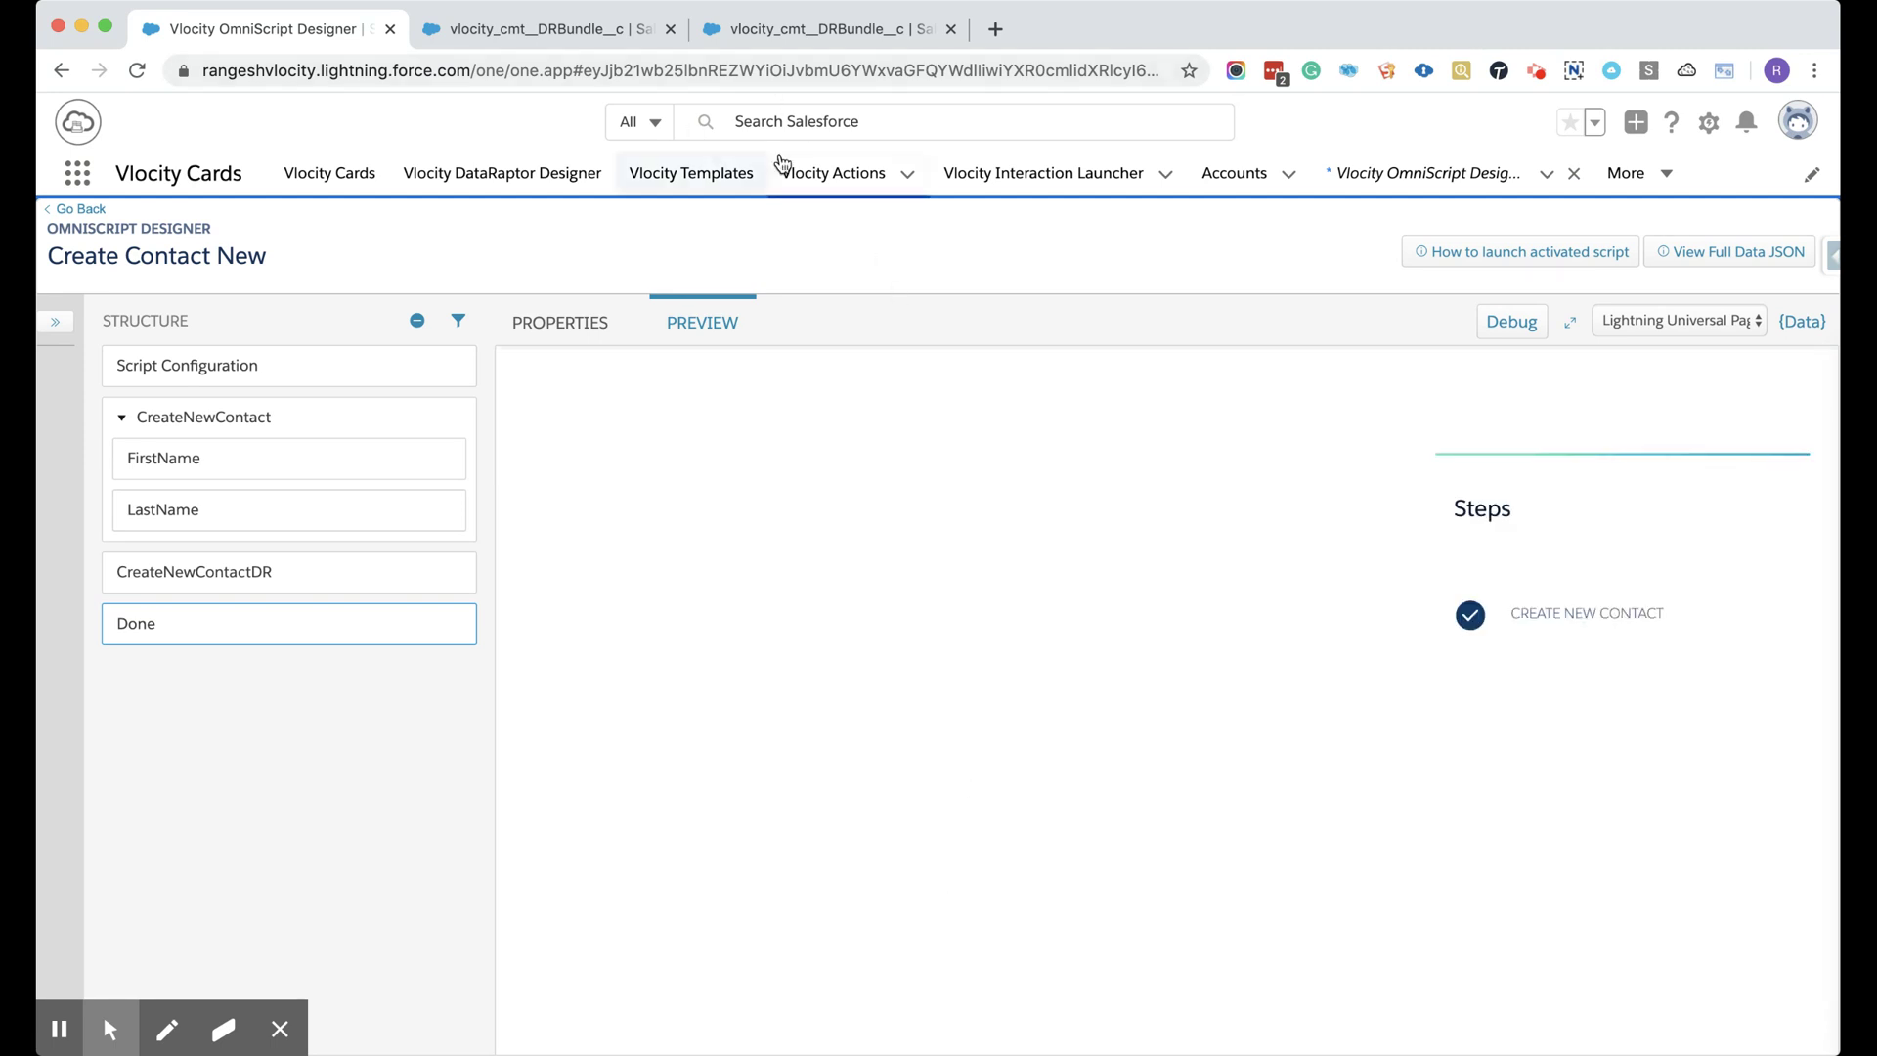
# Open the Contacts list in a separate browser tab and inspect the newly created contact's details, including the first and last name fields.
pyautogui.keyDown('super'); pyautogui.click(1241, 176); pyautogui.keyUp('super')
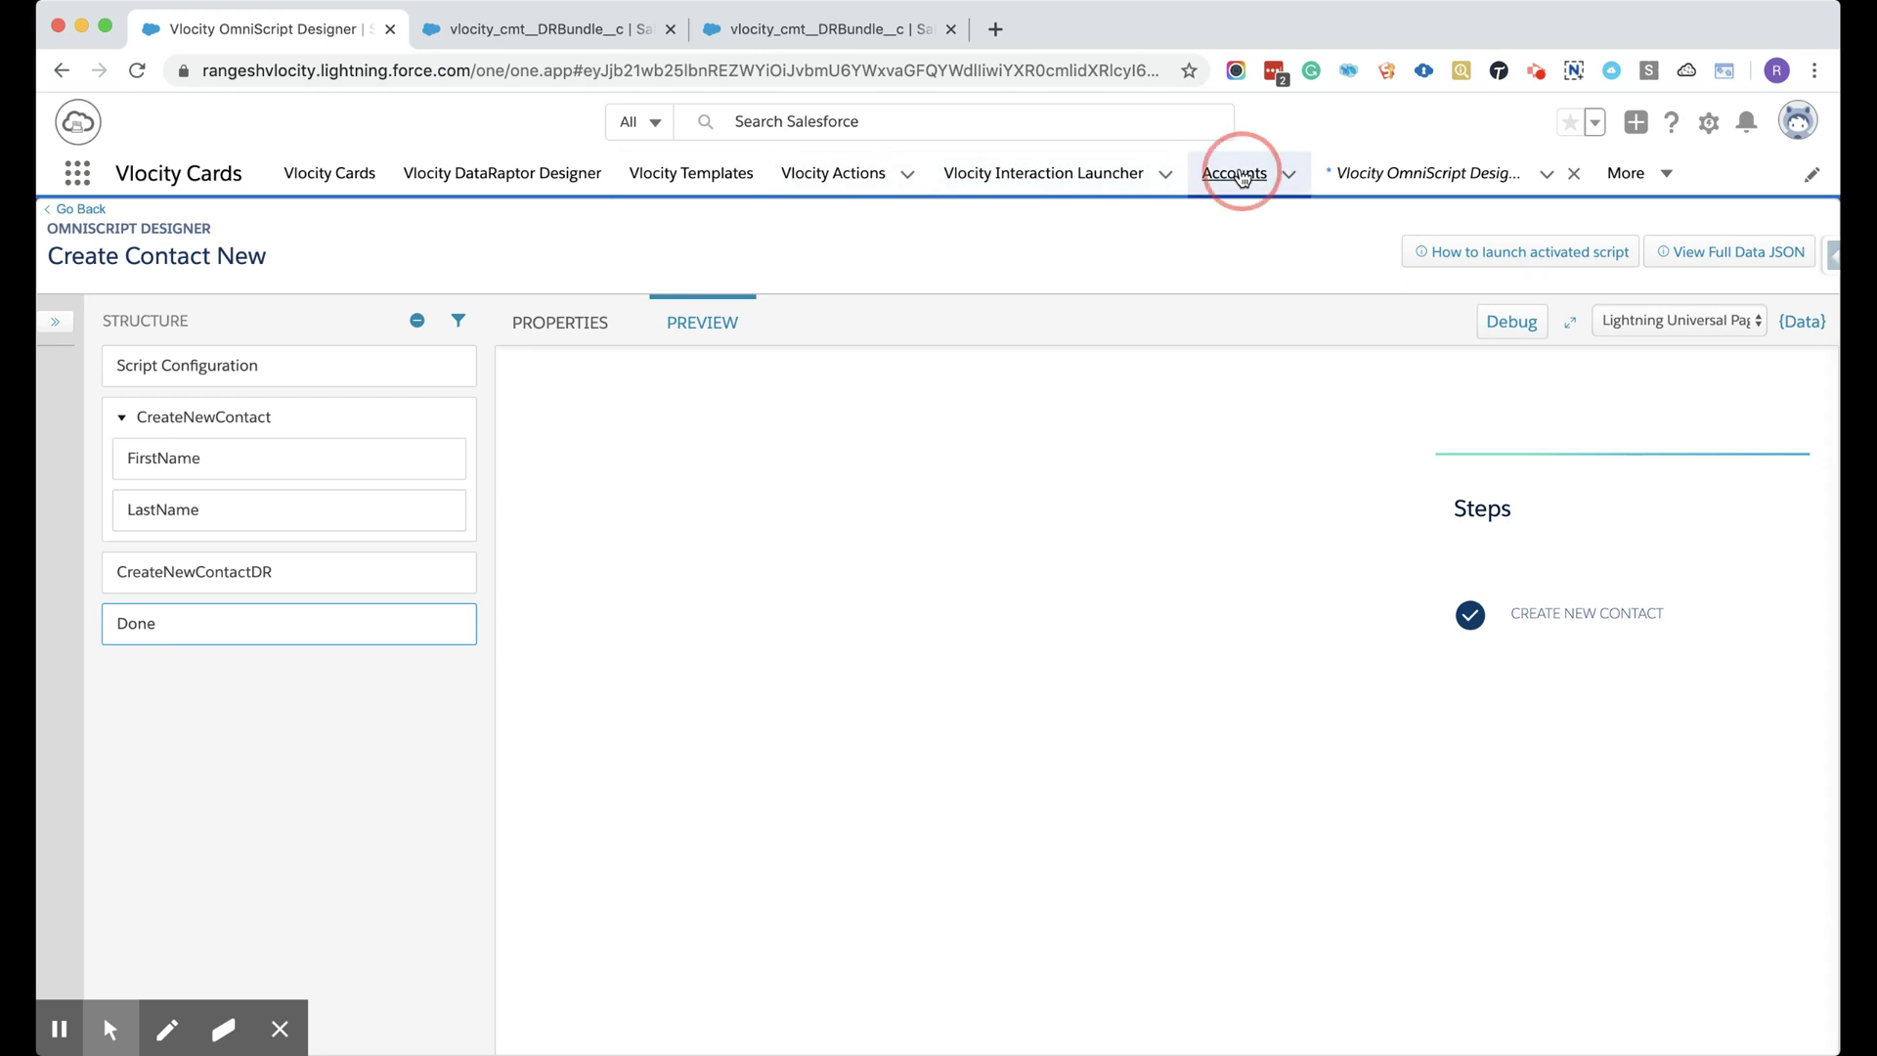
pyautogui.click(789, 27)
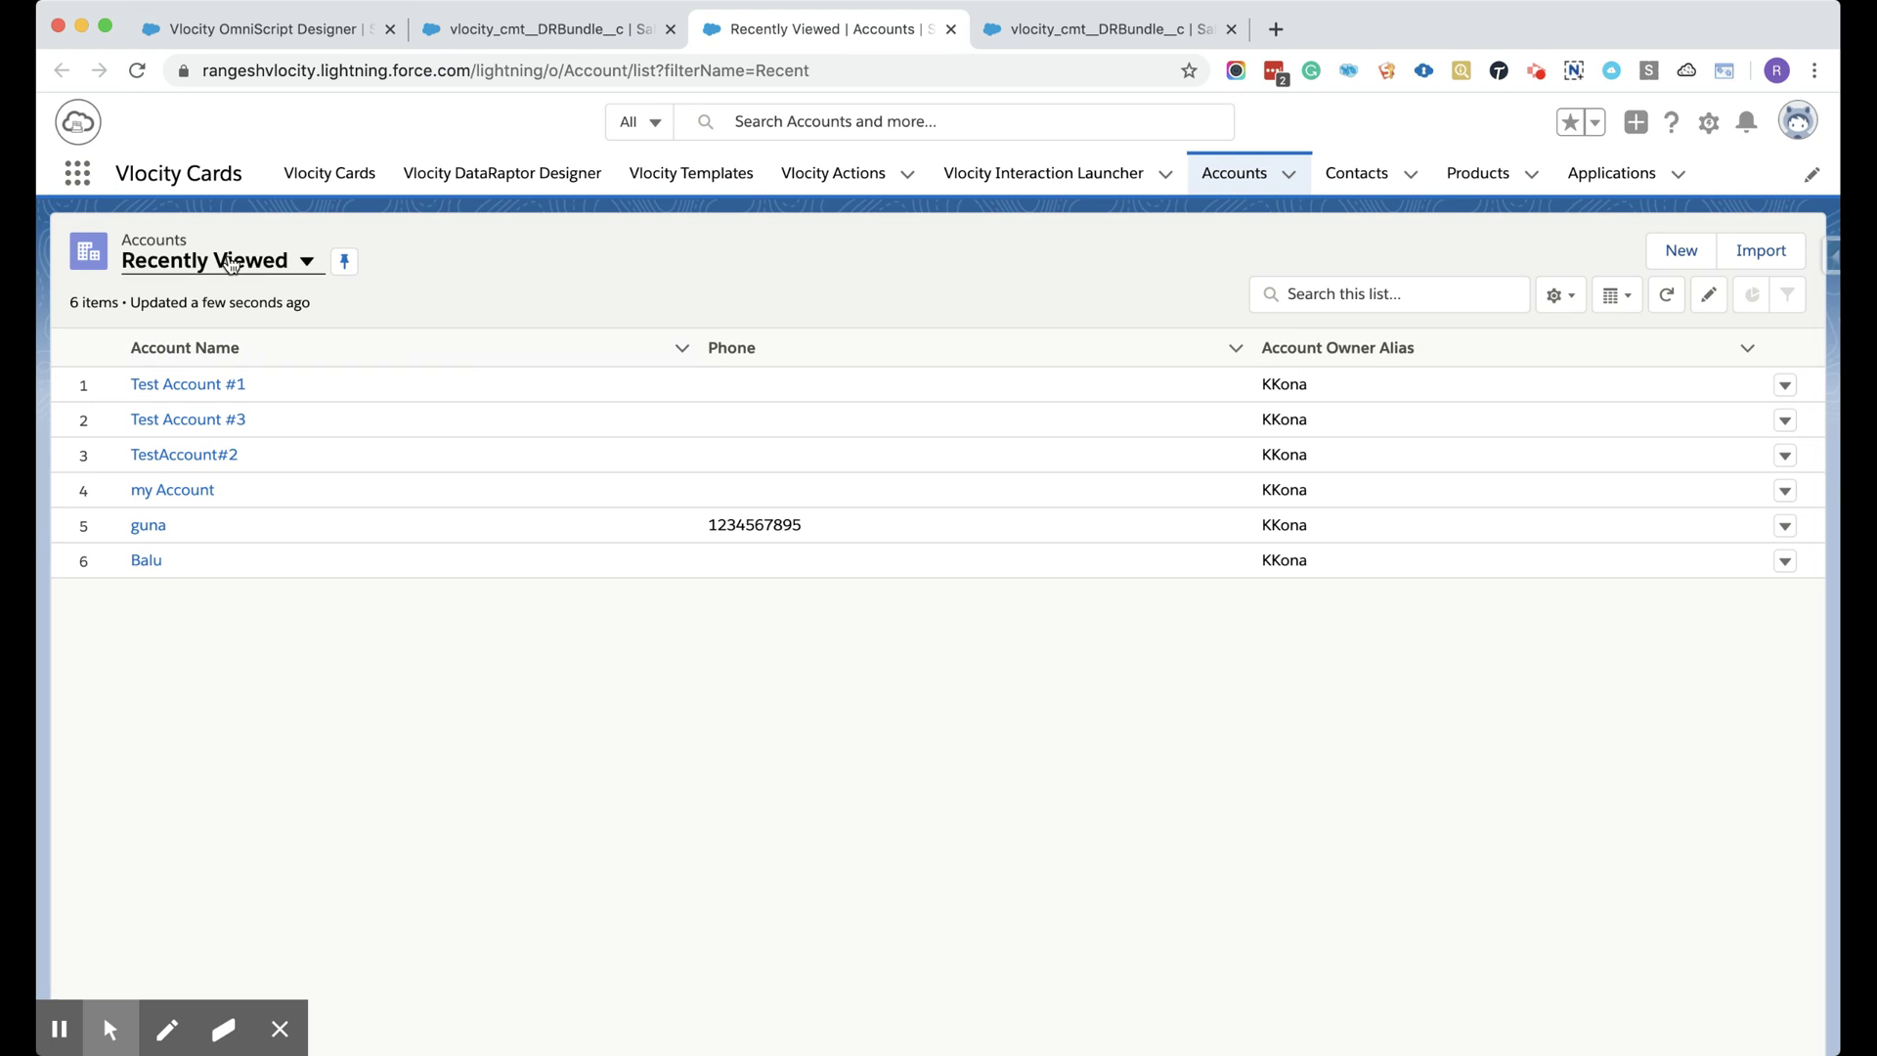
pyautogui.click(1363, 176)
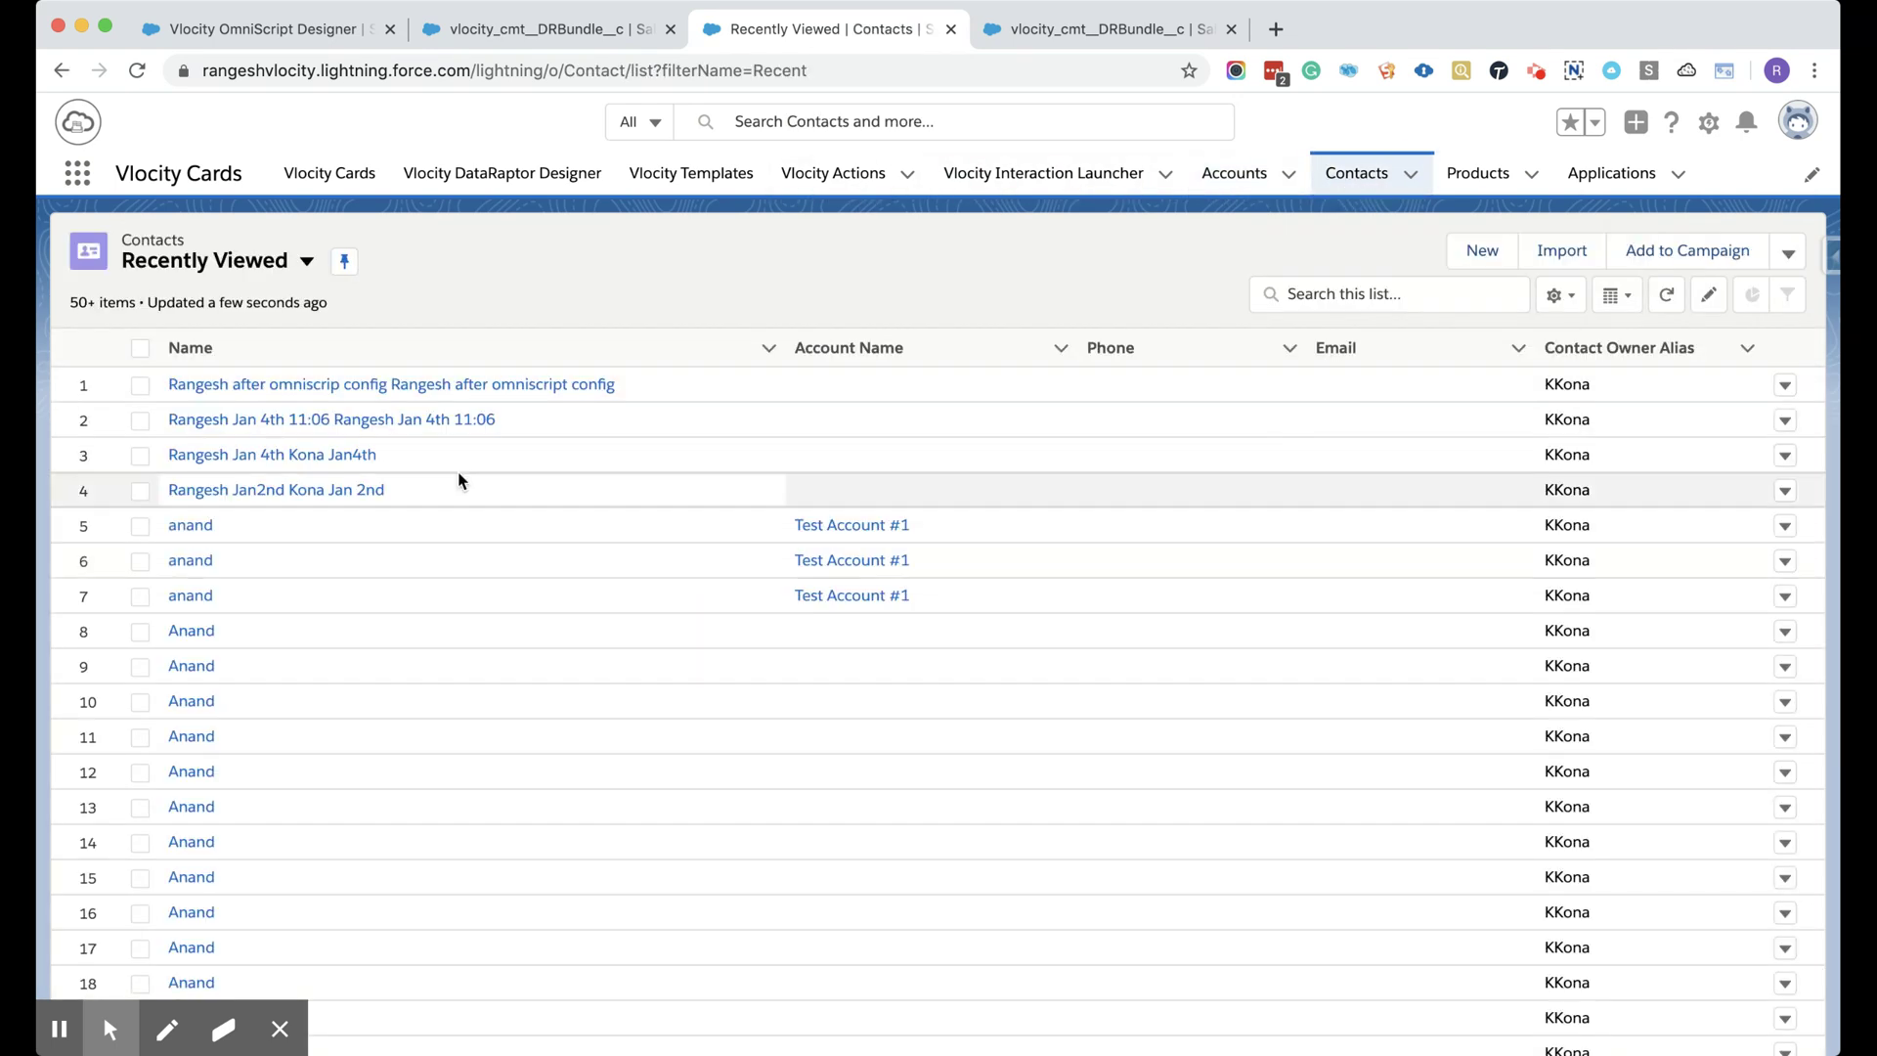
pyautogui.click(338, 384)
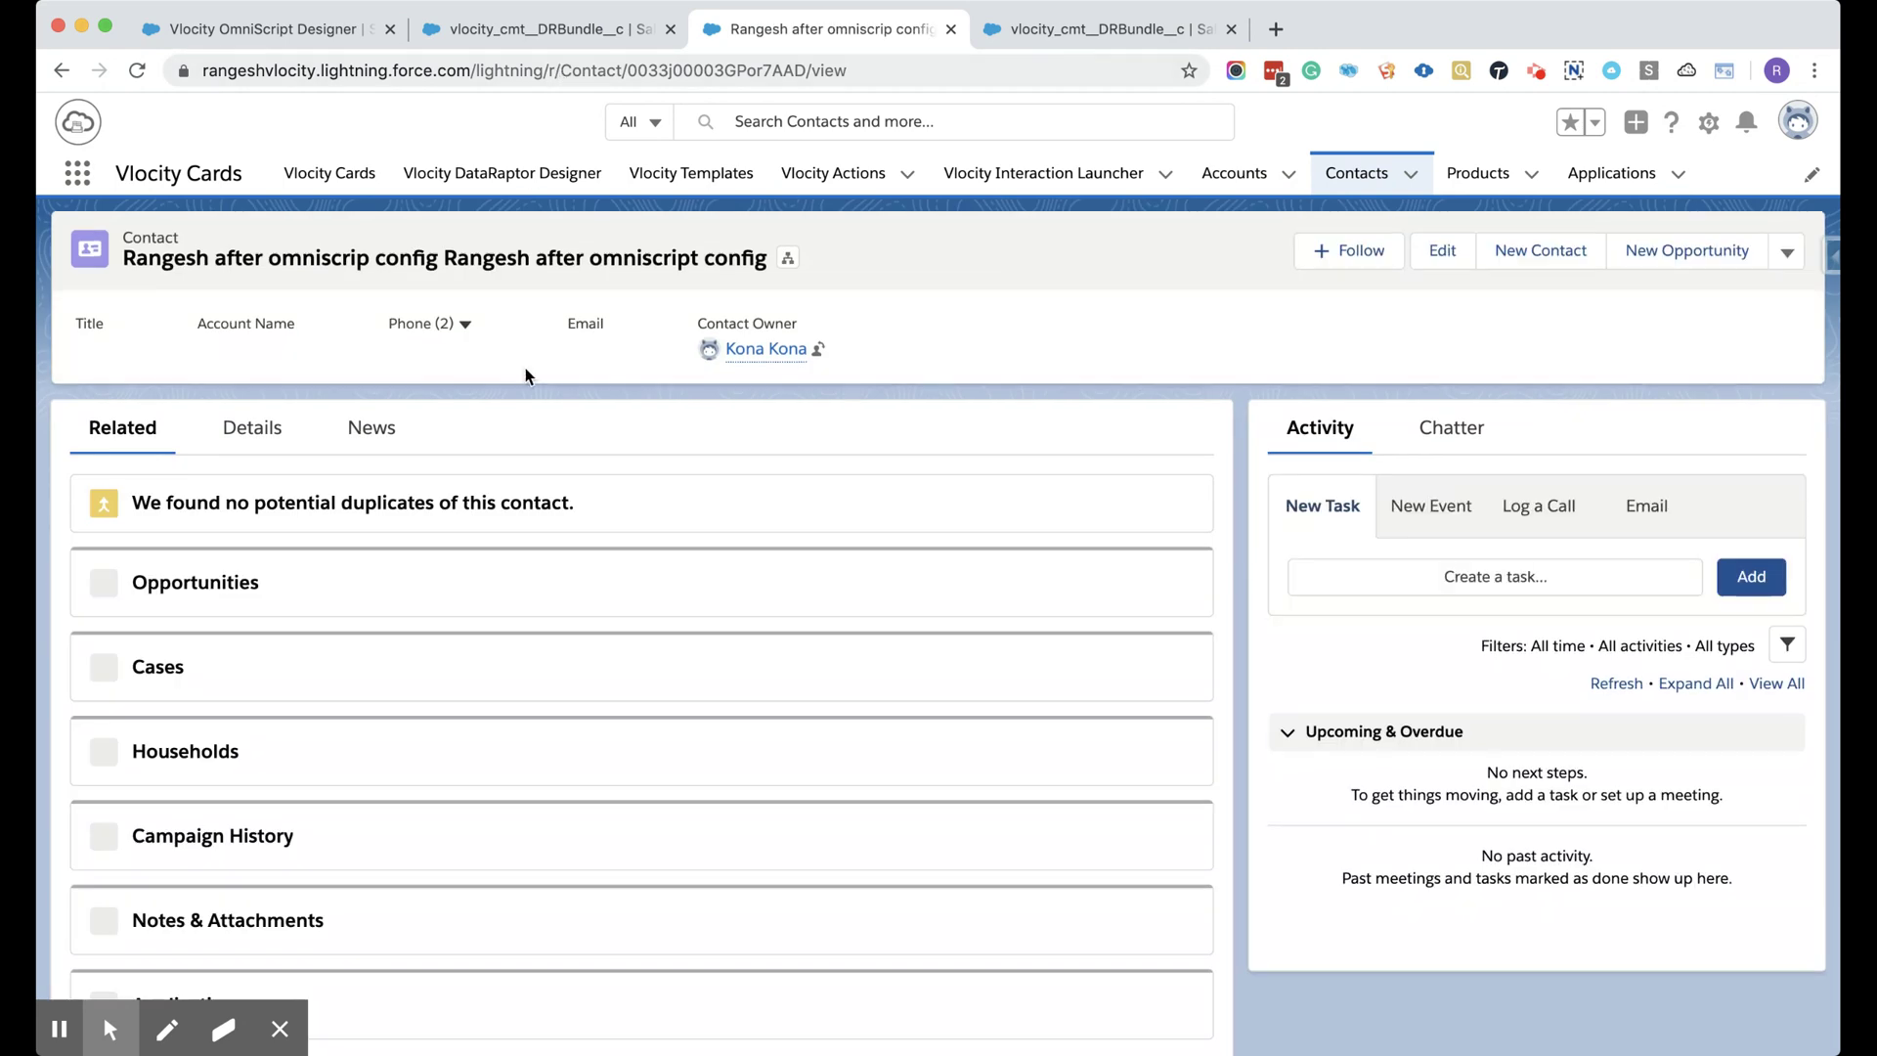
pyautogui.click(237, 433)
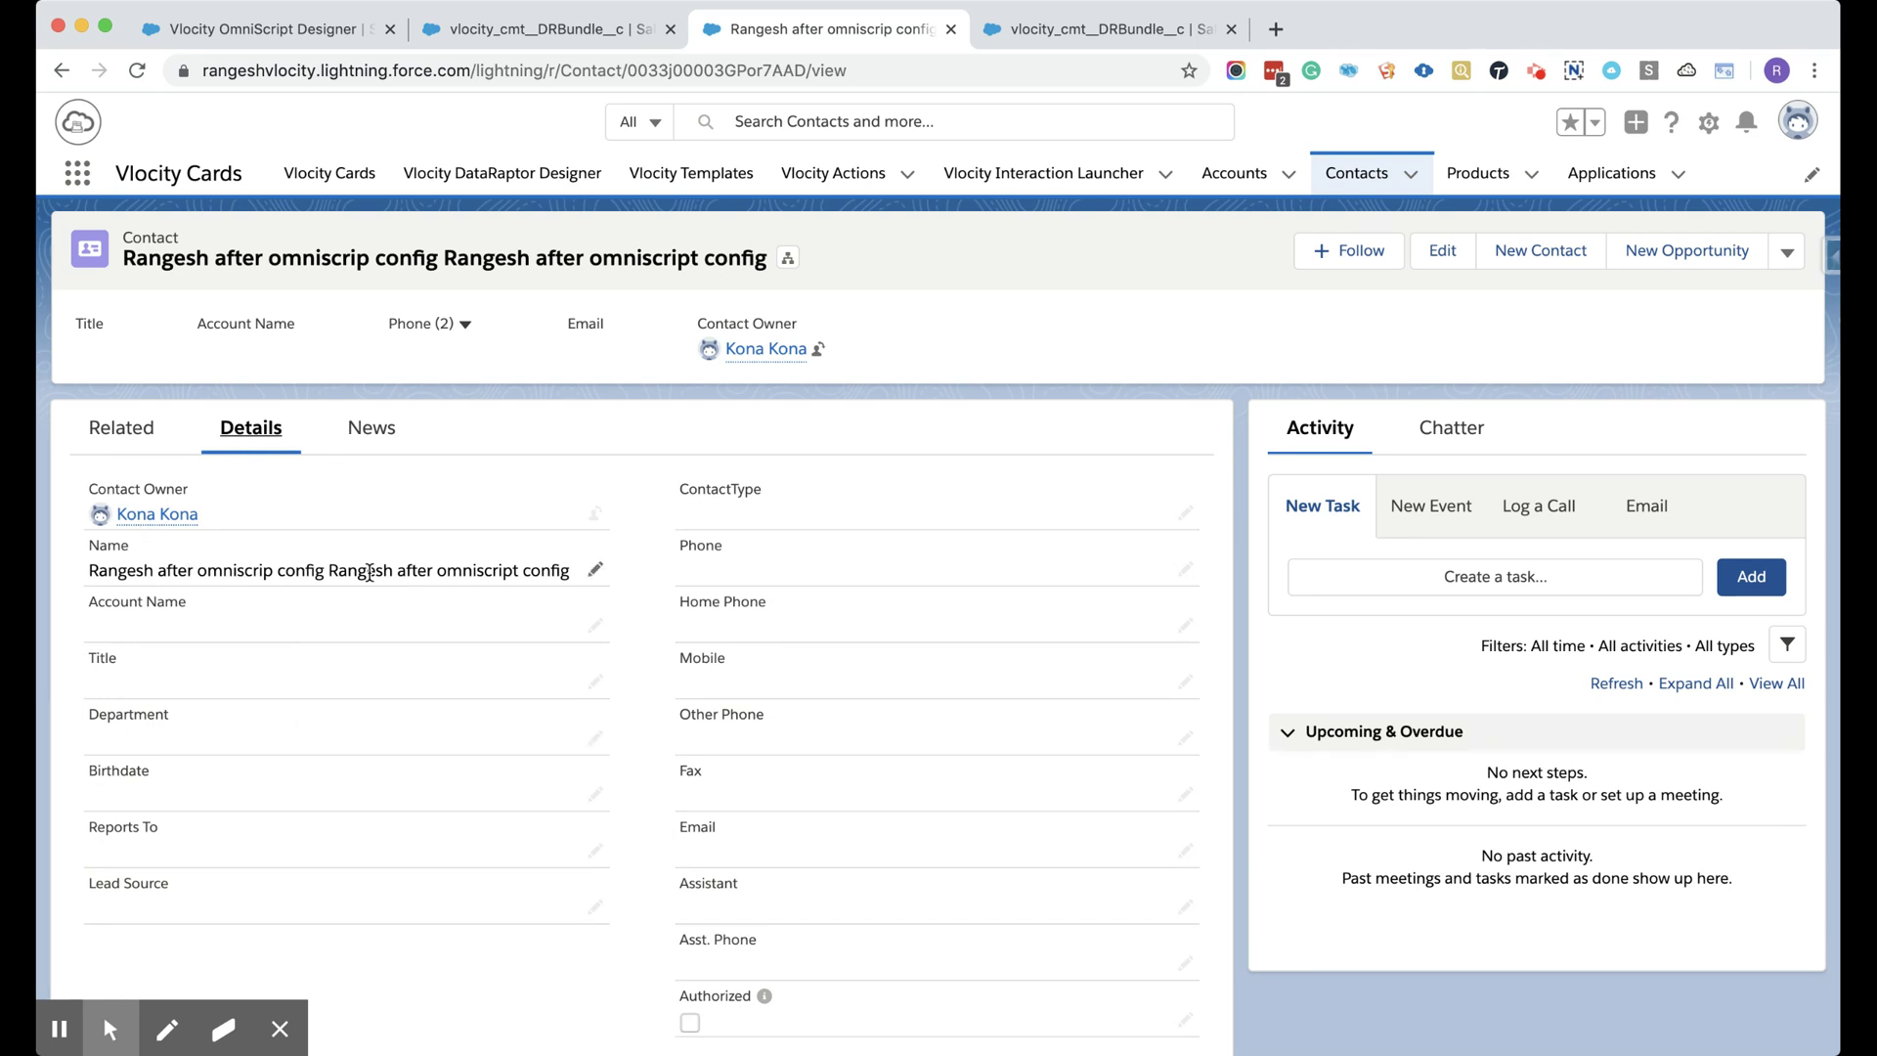
pyautogui.click(594, 571)
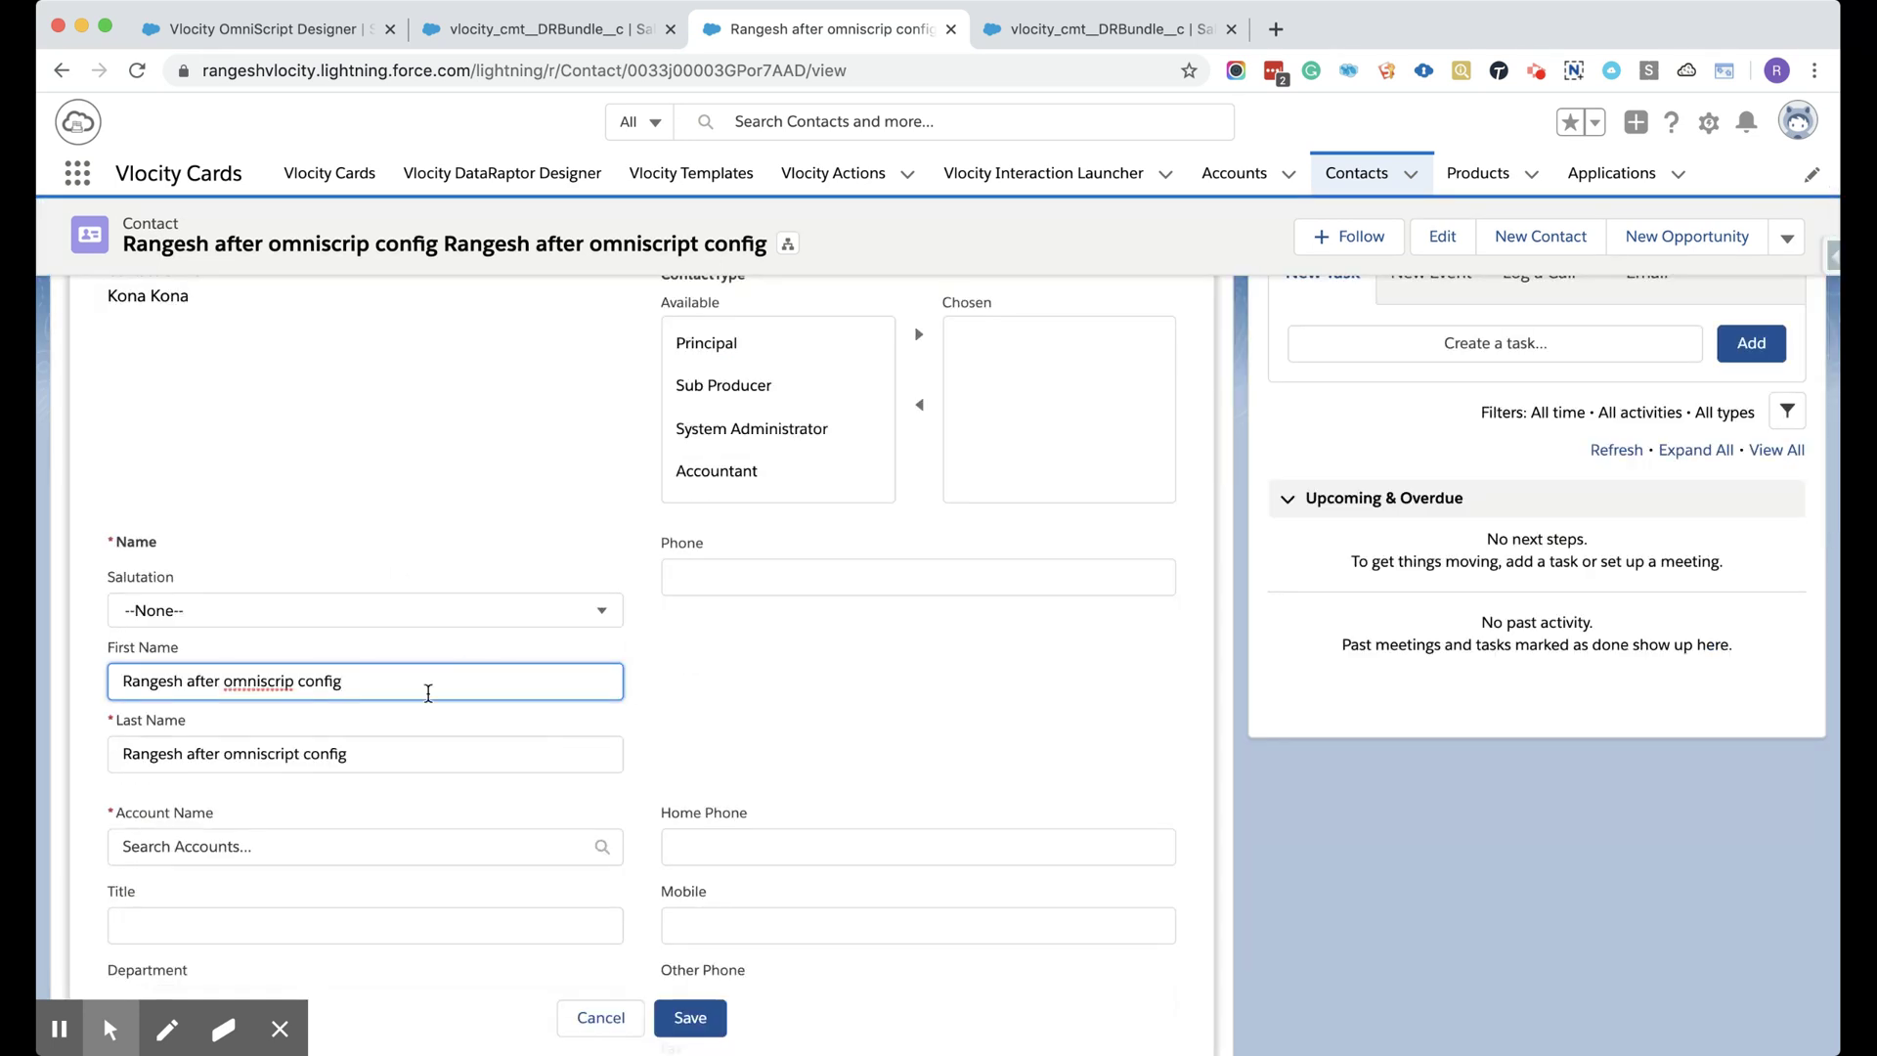
# Return to the OmniScript designer and switch from the preview to the properties of the Done element.
pyautogui.click(305, 32)
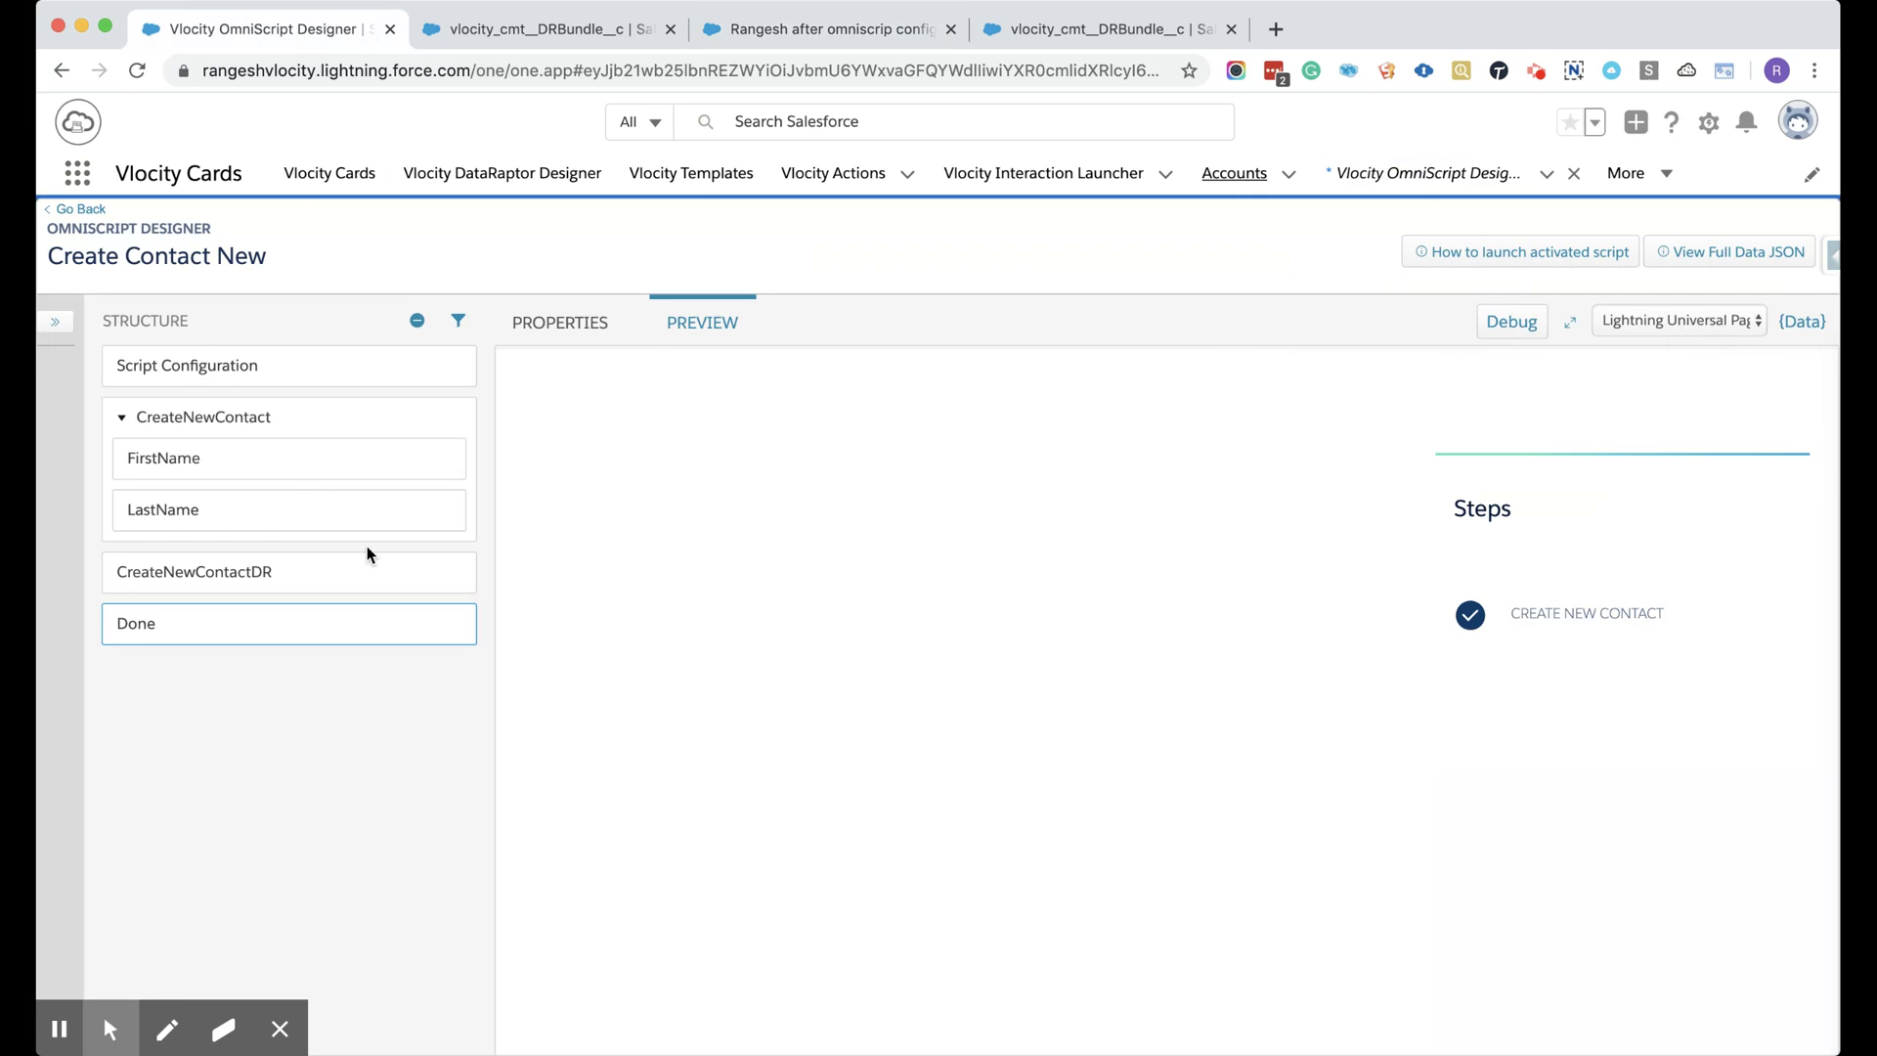
pyautogui.click(572, 337)
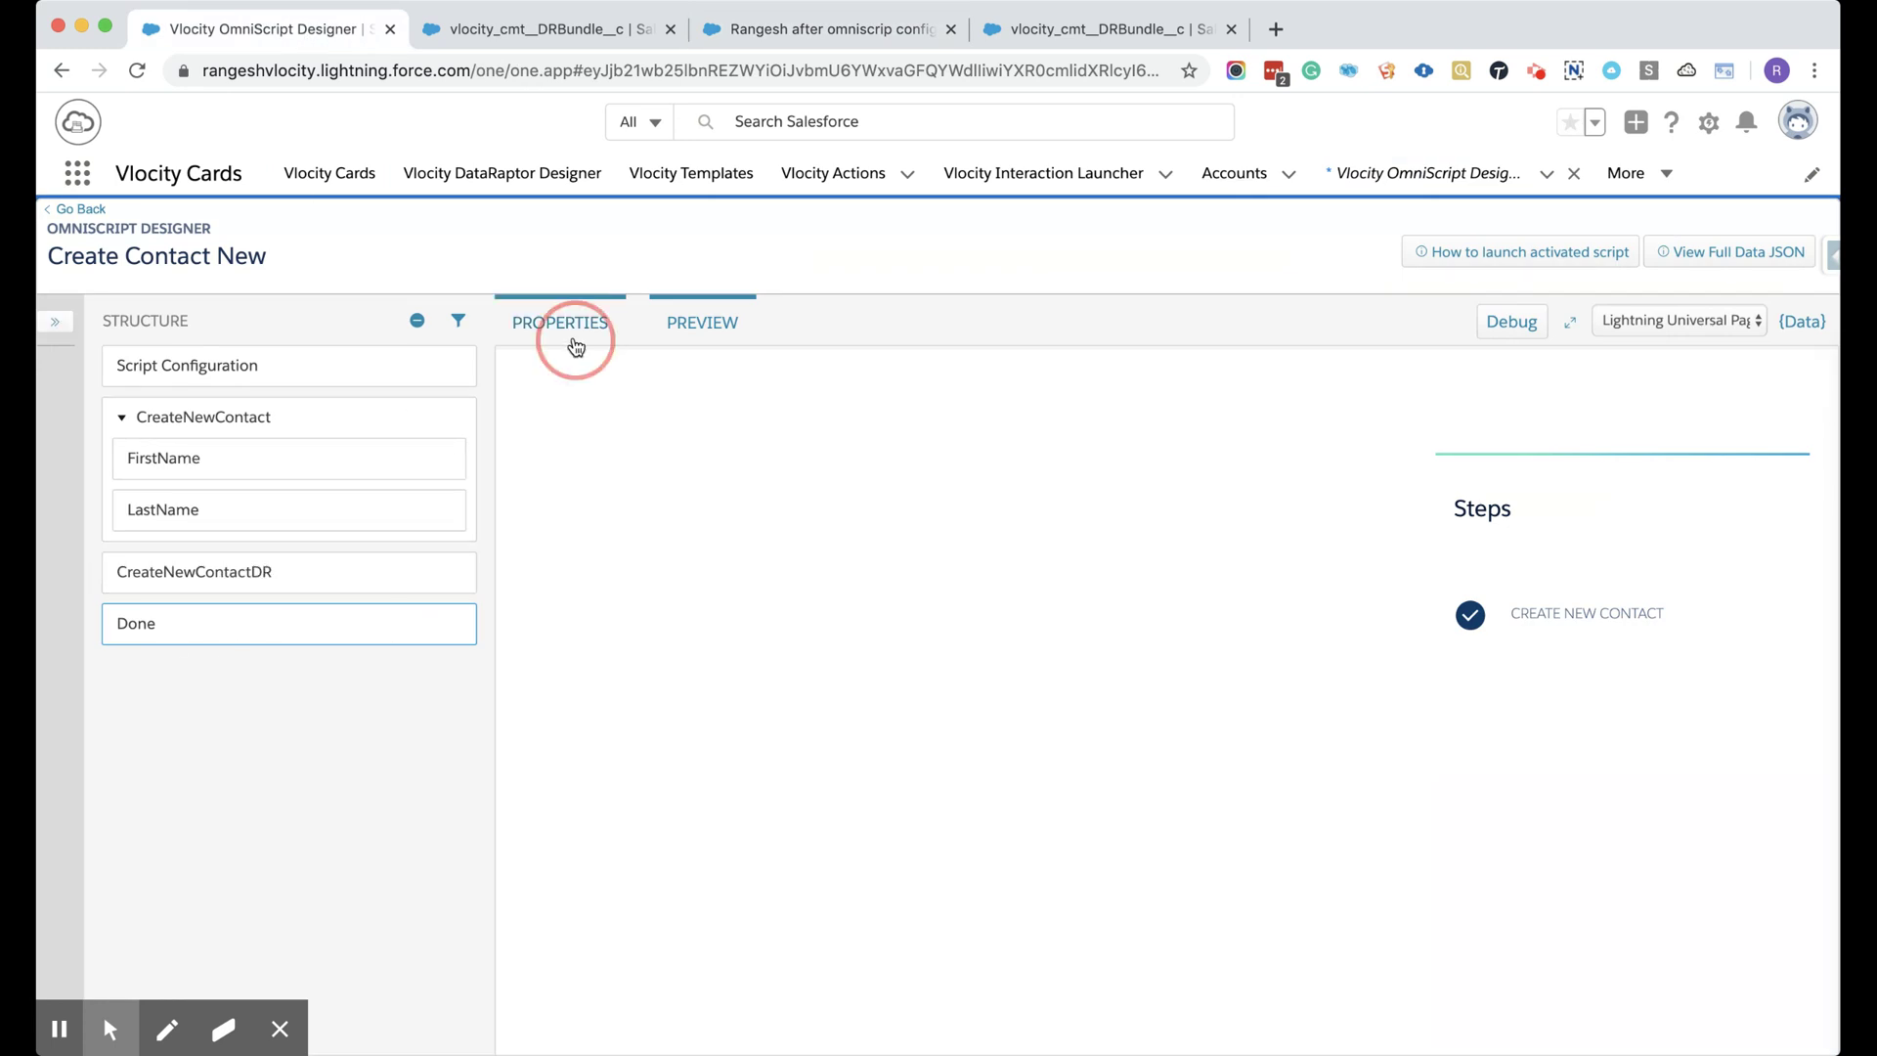